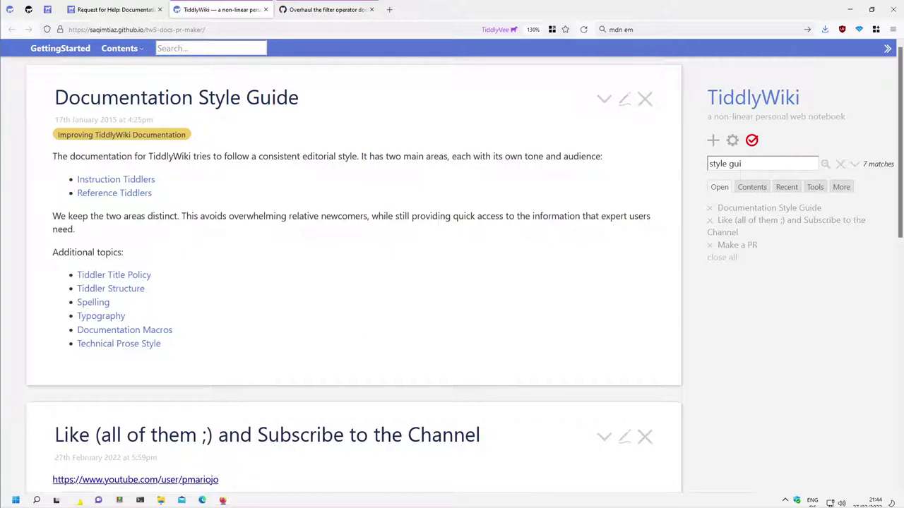
Highlight the 'Like and Subscribe' heading and its '(all of them' phrase in the TiddlyWiki docs.
drag(53, 434, 498, 454)
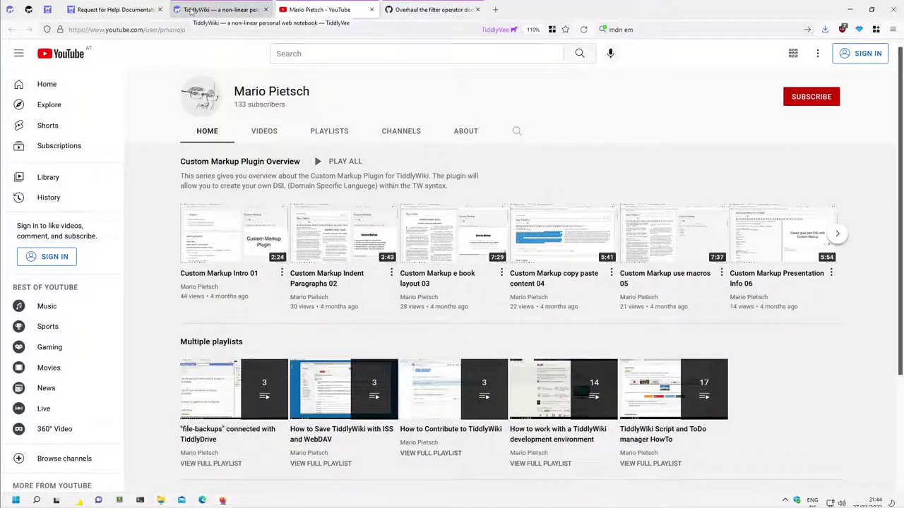
click(189, 10)
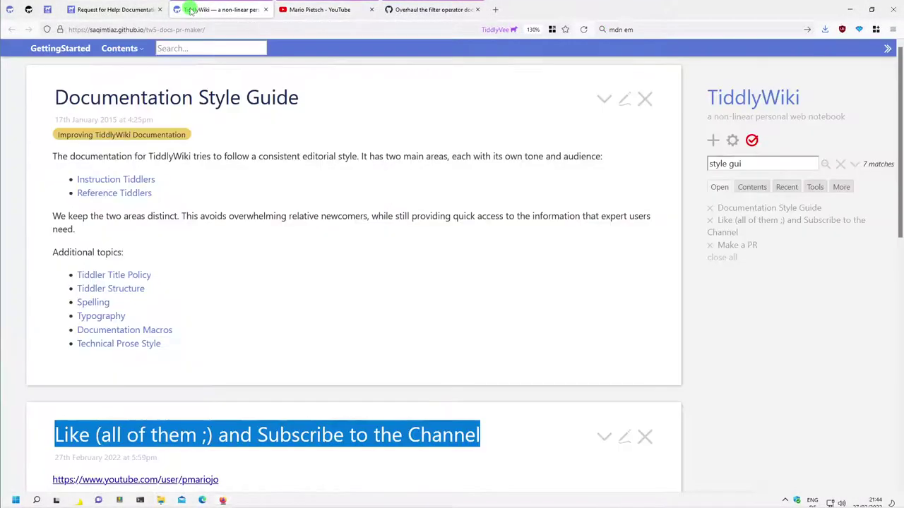
click(376, 365)
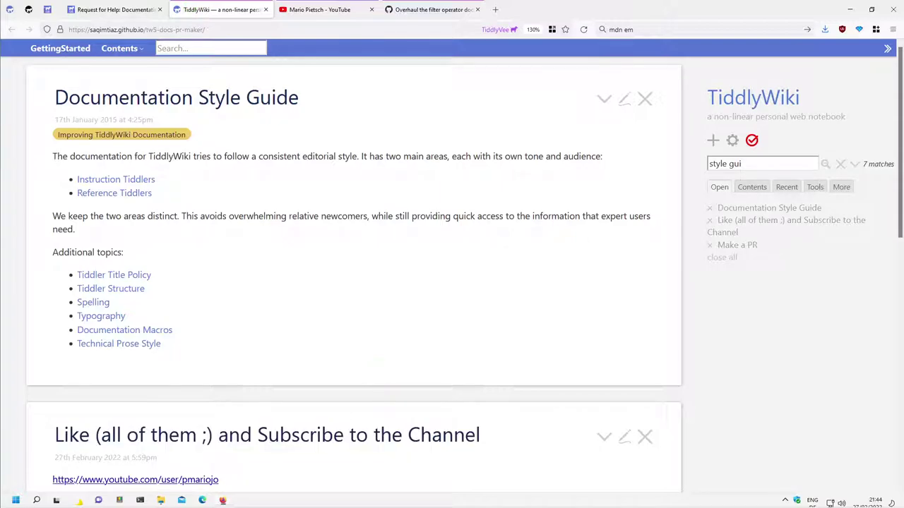
drag(96, 435, 198, 437)
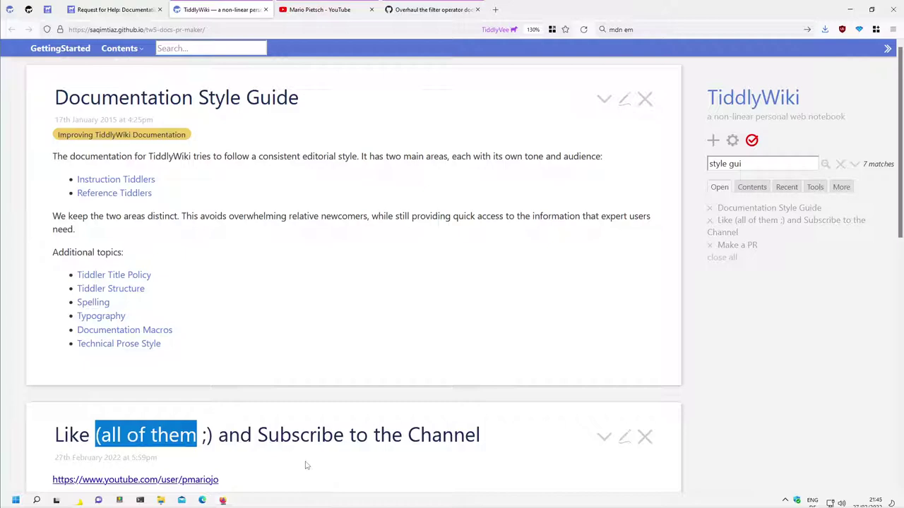
click(347, 334)
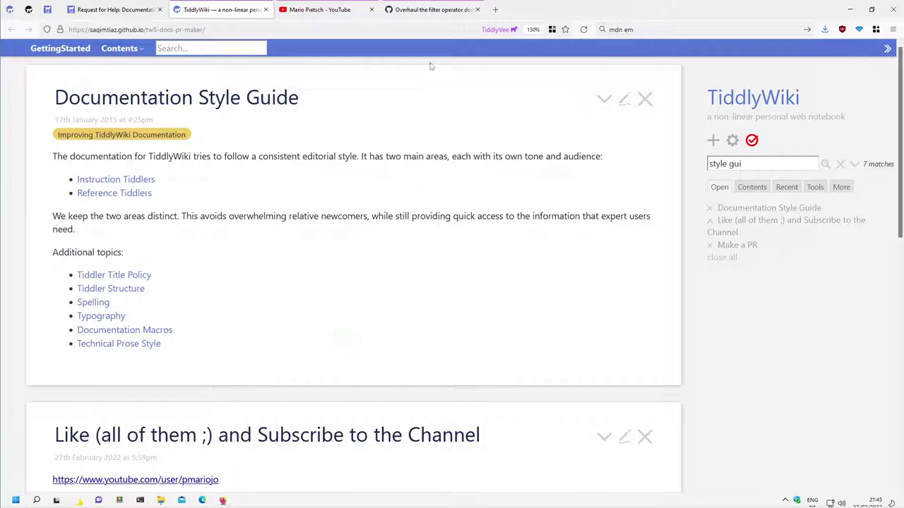
Star the Jermolene/TiddlyWiki5 repository on GitHub in a new tab.
click(494, 12)
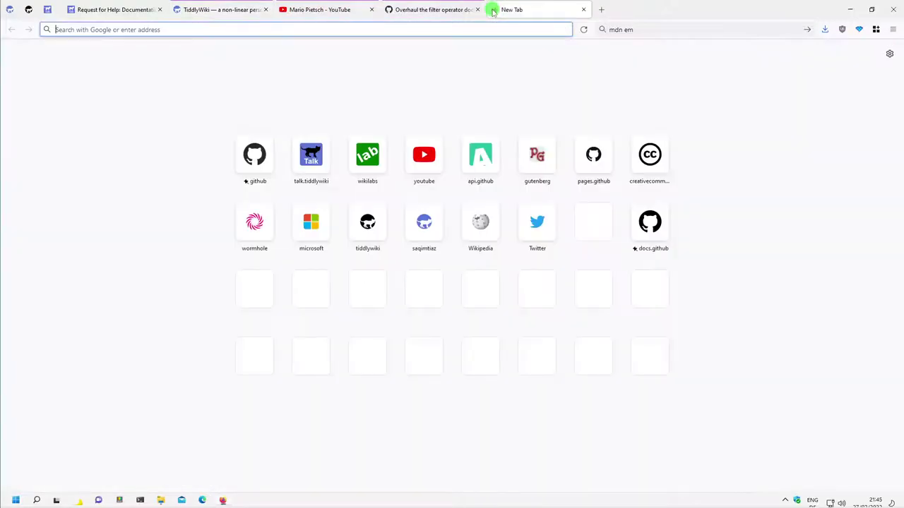
click(255, 161)
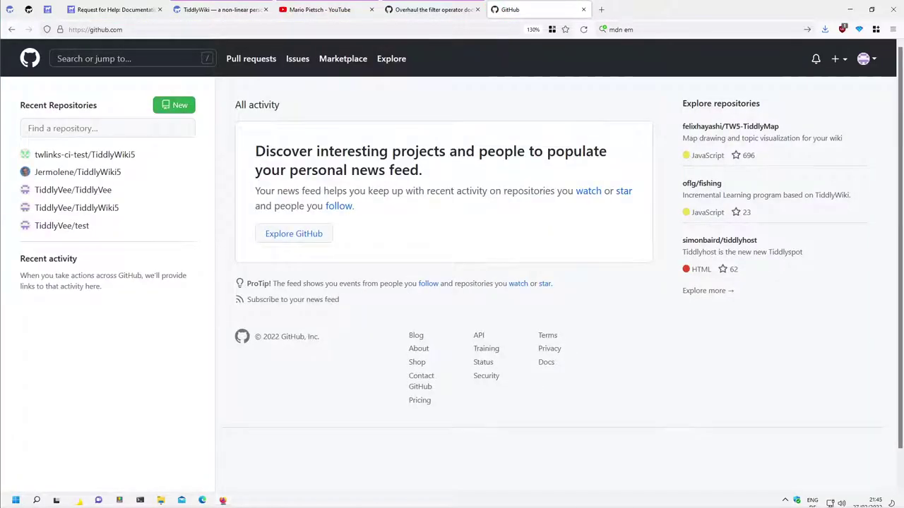
click(104, 175)
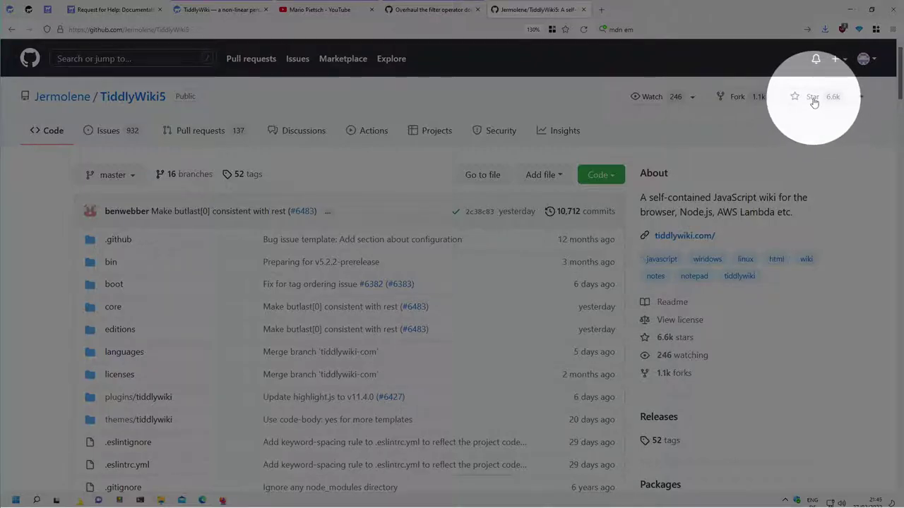
click(813, 97)
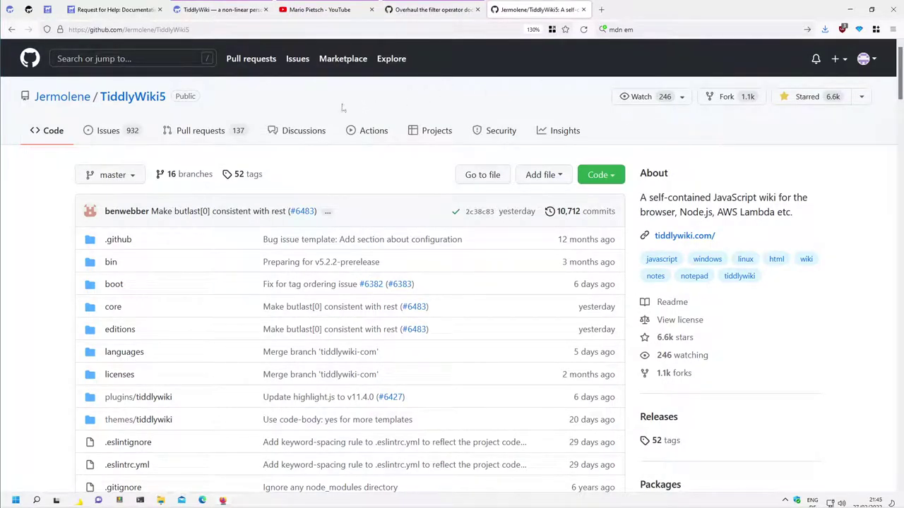
Back in the TiddlyWiki docs, open Instruction Tiddlers from the Documentation Style Guide.
click(213, 10)
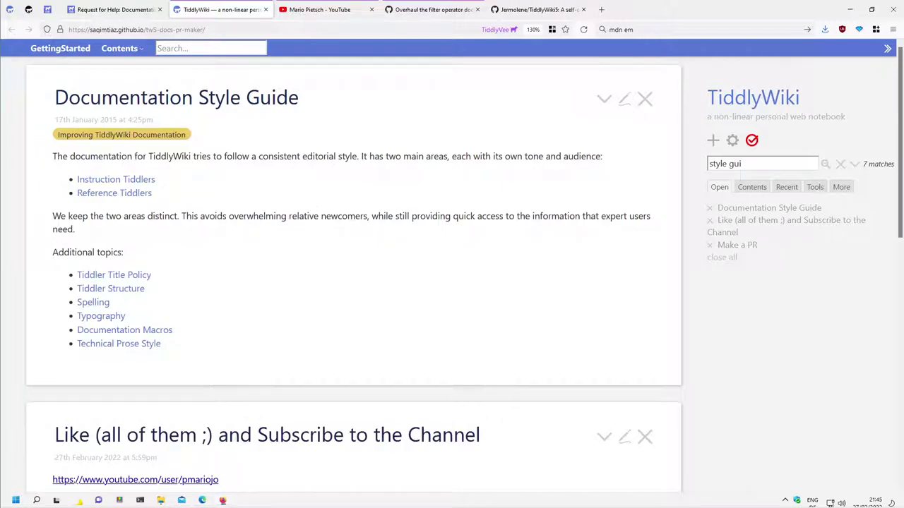
drag(299, 97, 55, 98)
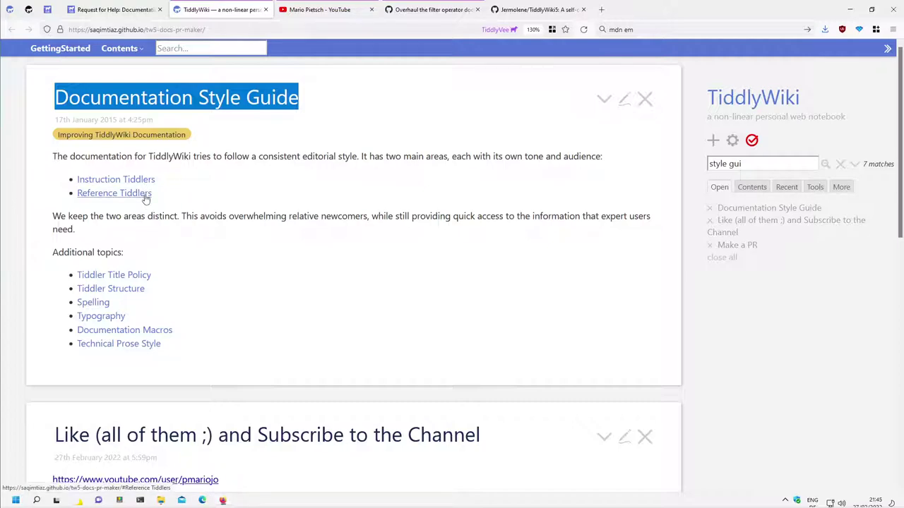
click(141, 179)
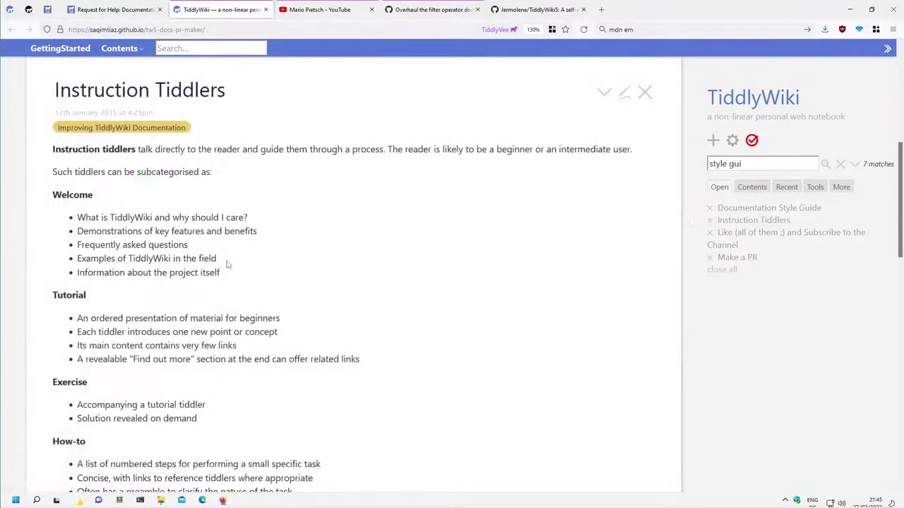
drag(44, 148, 389, 159)
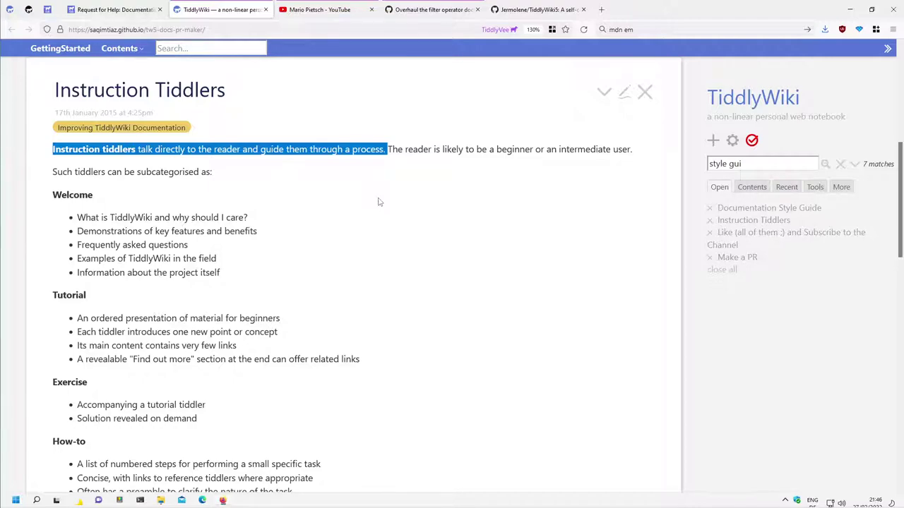
Highlight the Instruction Tiddlers passages on addressing the reader and avoiding colloquial language.
scroll(378, 202, down, 2)
scroll(394, 206, down, 1)
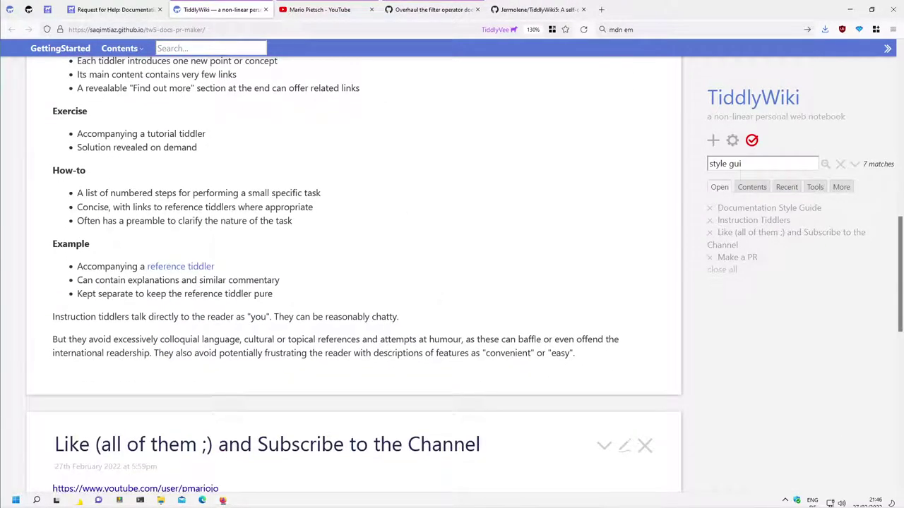
drag(414, 326, 33, 322)
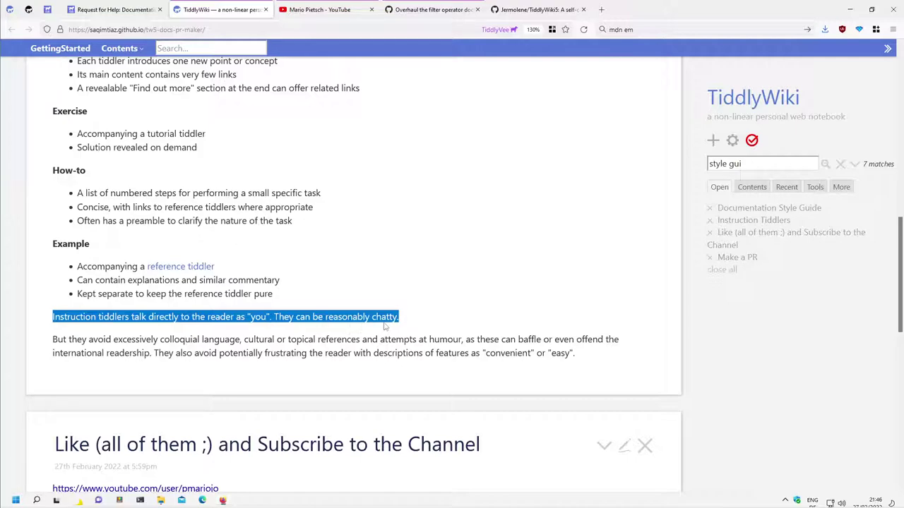
drag(52, 340, 599, 372)
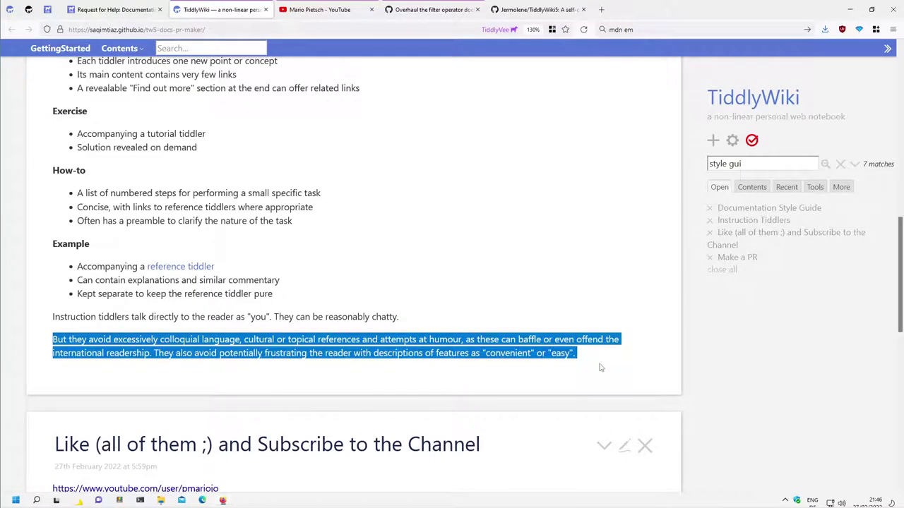
Open Reference Tiddlers from the style guide and highlight its definition.
click(585, 294)
scroll(438, 270, up, 2)
scroll(435, 273, up, 3)
scroll(435, 272, up, 3)
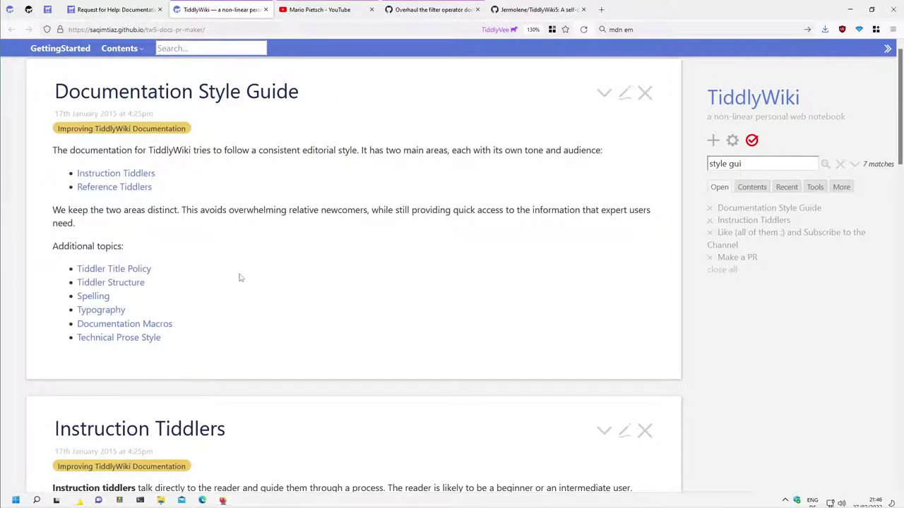
click(148, 187)
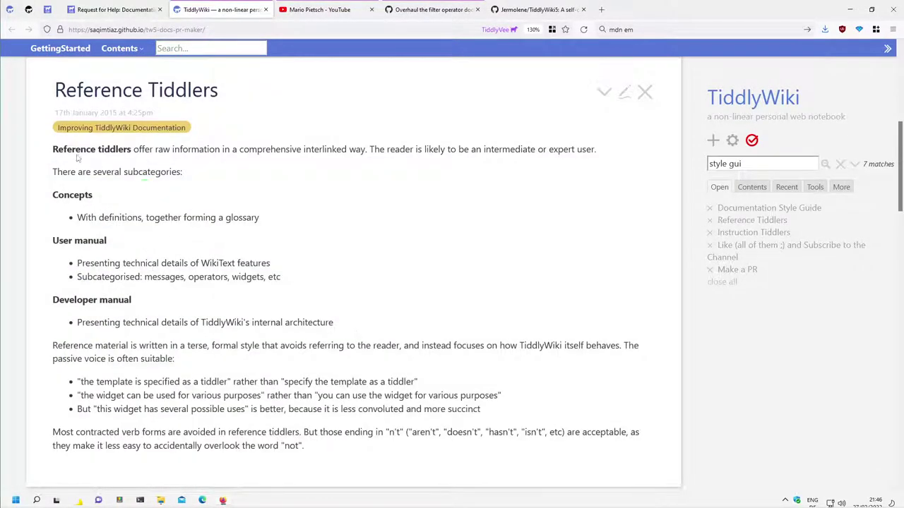
drag(41, 145, 369, 152)
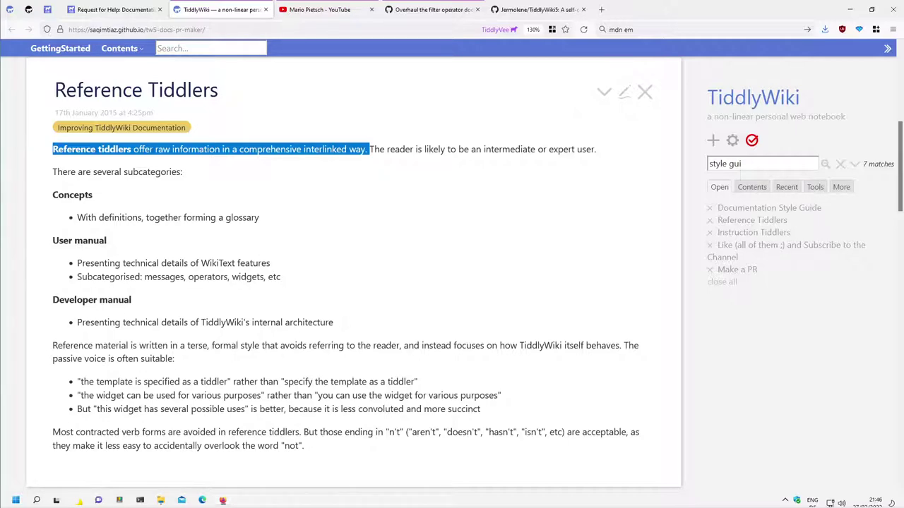
Highlight the phrases on terse formal style, avoiding the reader, and TiddlyWiki's behaviour.
drag(139, 345, 239, 346)
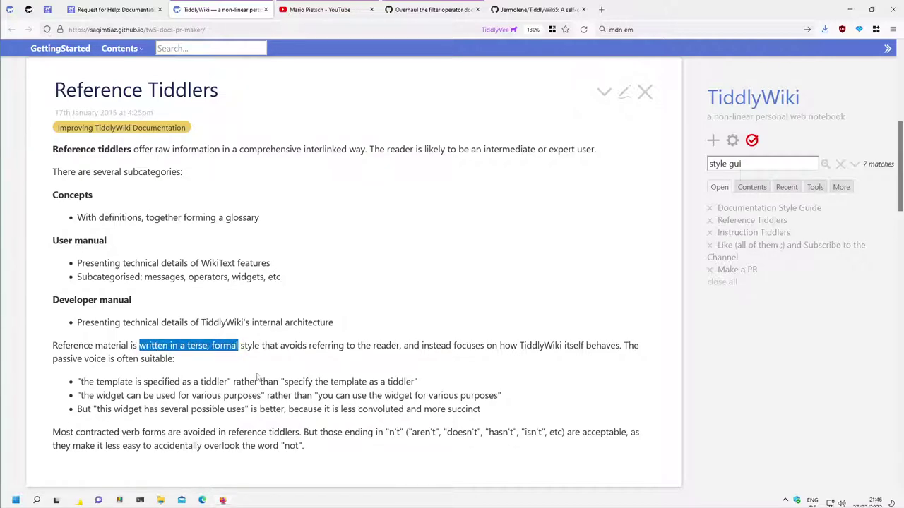
drag(308, 346, 400, 345)
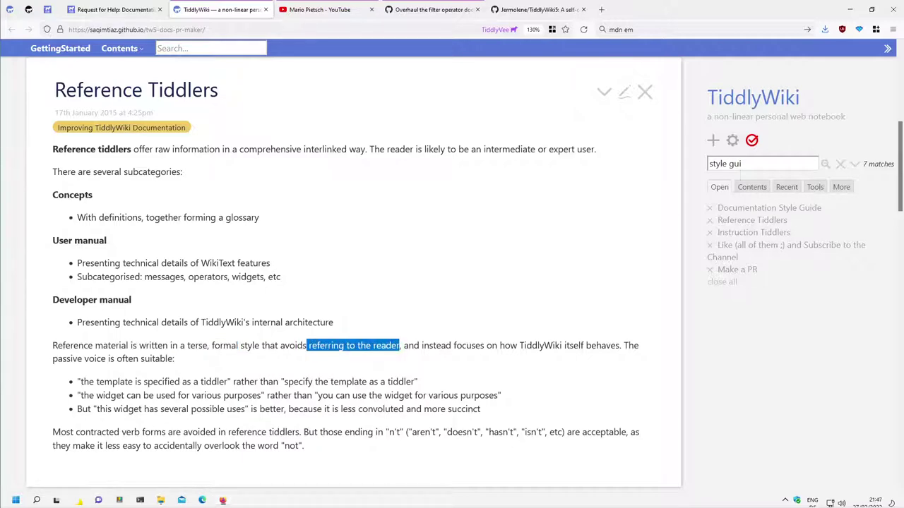
drag(280, 346, 401, 345)
drag(453, 345, 640, 346)
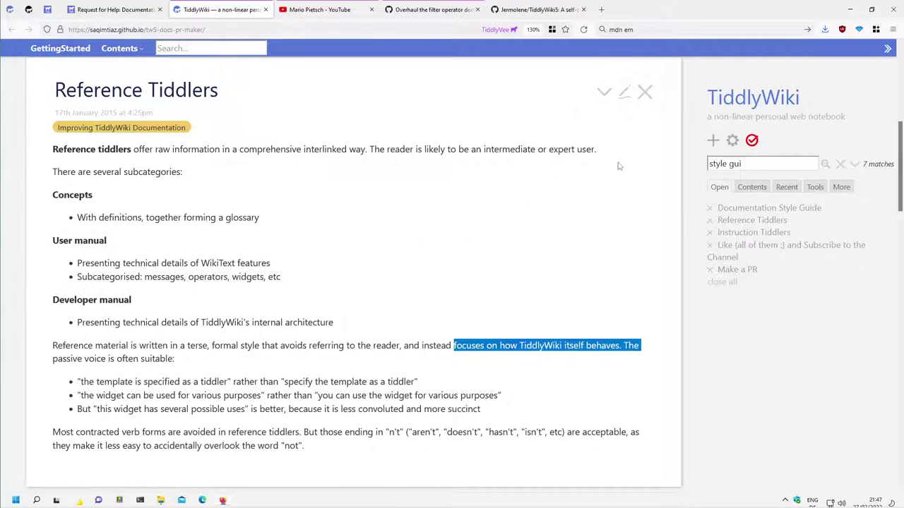
scroll(618, 166, up, 5)
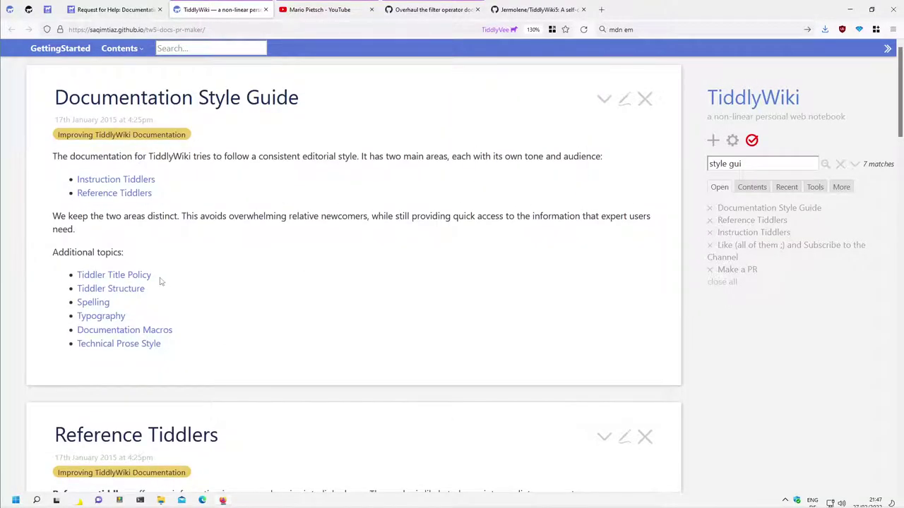
Highlight the Tiddler Title Policy topic and the .icon row of the Documentation Macros table.
mouse_move(158, 277)
mouse_down()
mouse_move(62, 275)
mouse_move(183, 295)
mouse_move(41, 305)
mouse_move(146, 318)
mouse_up()
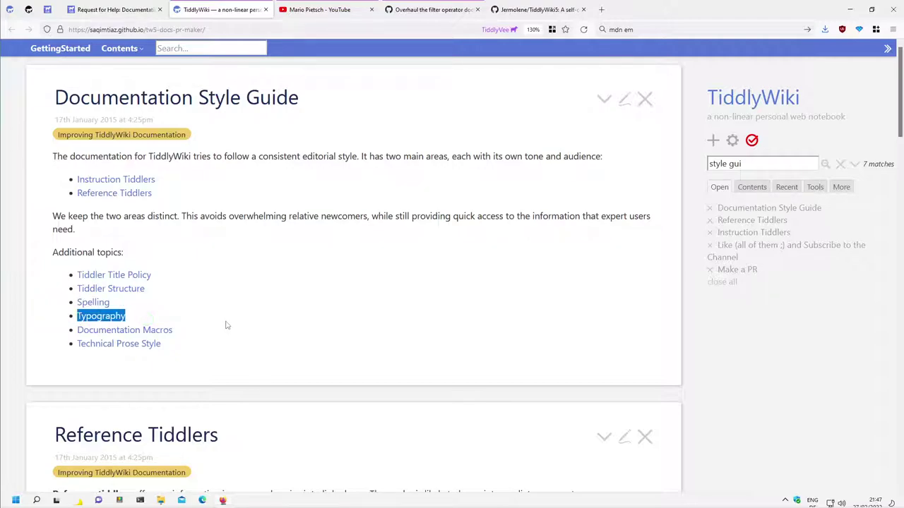
drag(196, 347, 34, 341)
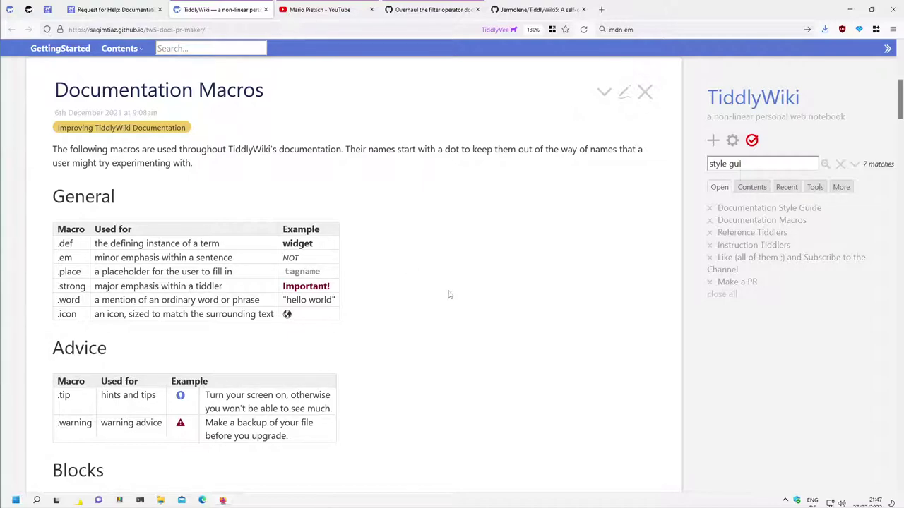
drag(308, 323, 47, 320)
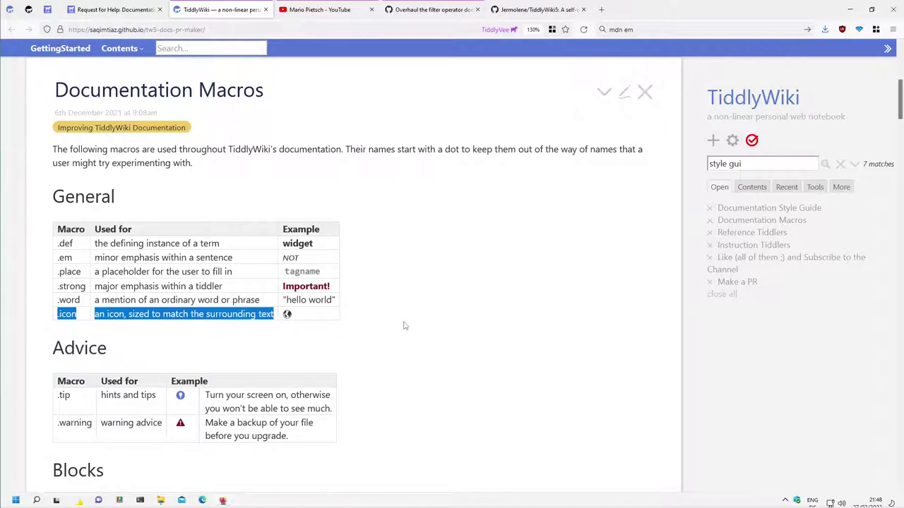
click(442, 317)
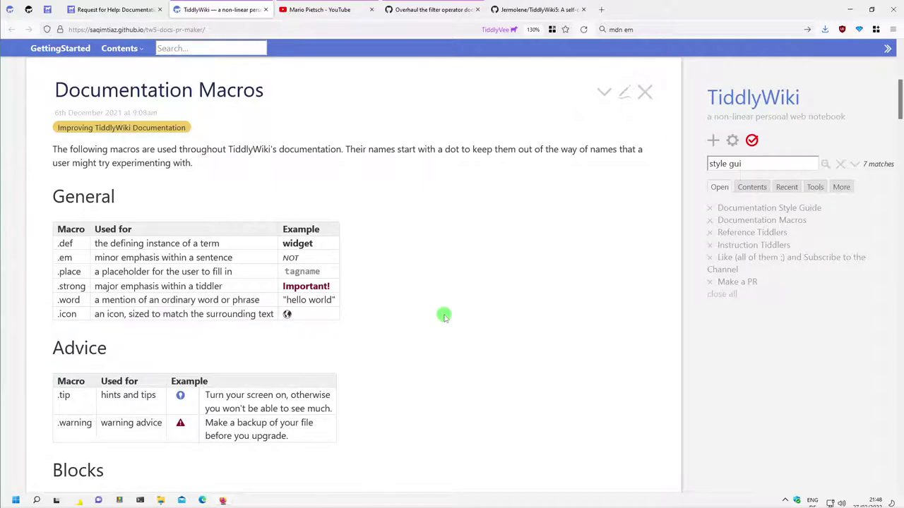
scroll(497, 297, up, 3)
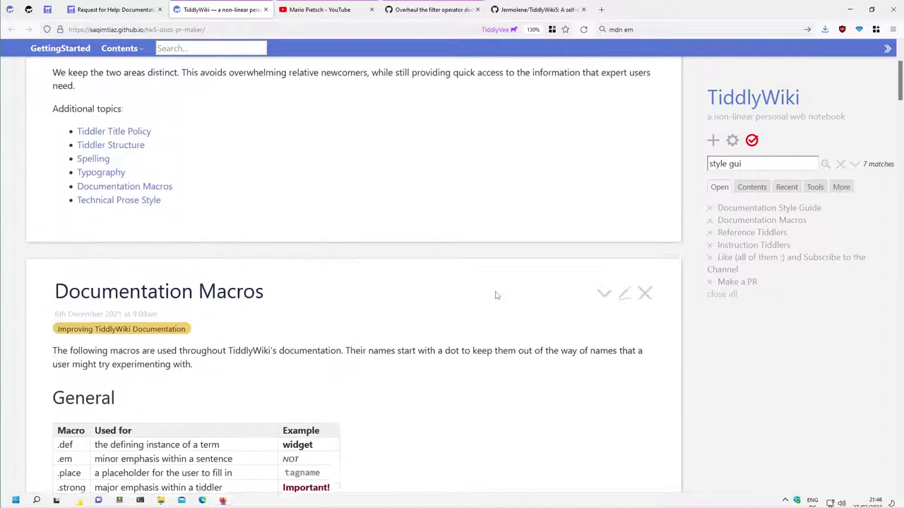
scroll(499, 300, down, 3)
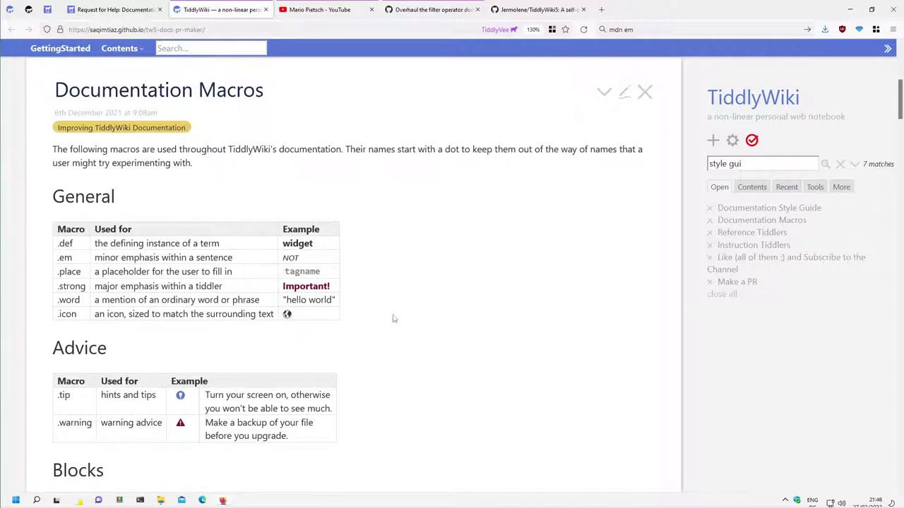
scroll(538, 322, up, 3)
scroll(538, 321, up, 2)
Search 'icon', copy the globe icon's title from Icon Gallery, and close the gallery.
click(712, 164)
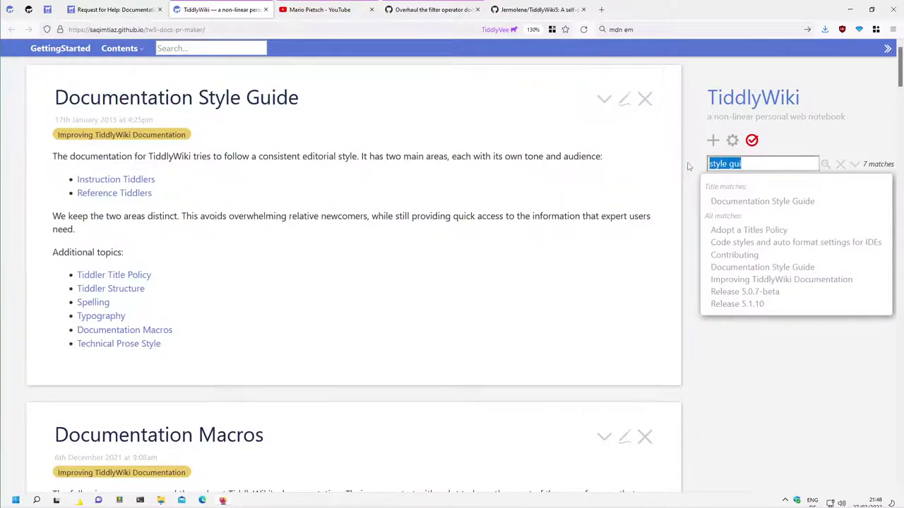
text(icon)
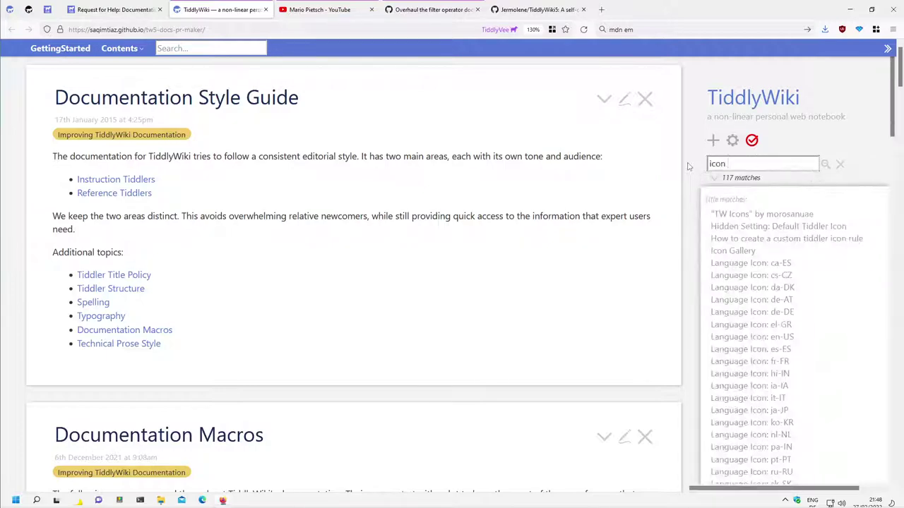
click(730, 251)
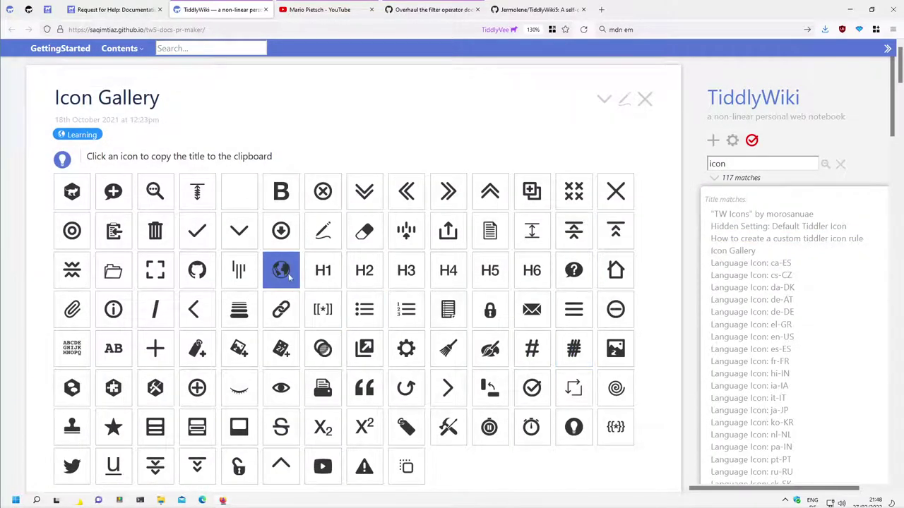
click(323, 348)
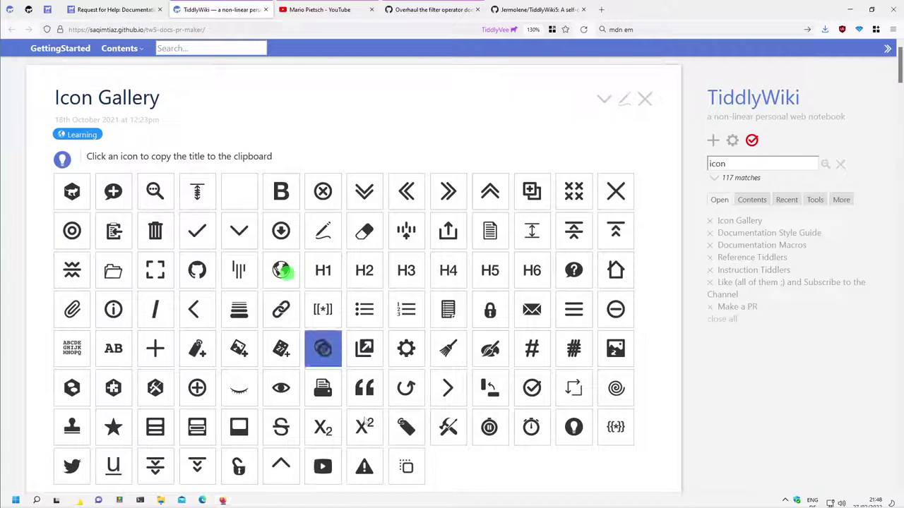
click(644, 98)
Create a tiddler reading 'This is a globe {{$:/core/images/globe}} and some text' and preview it.
click(713, 142)
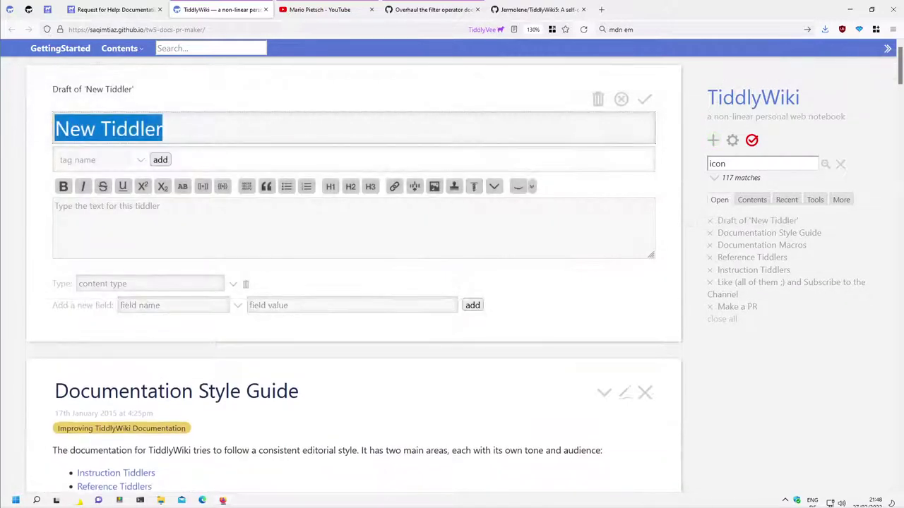
click(251, 244)
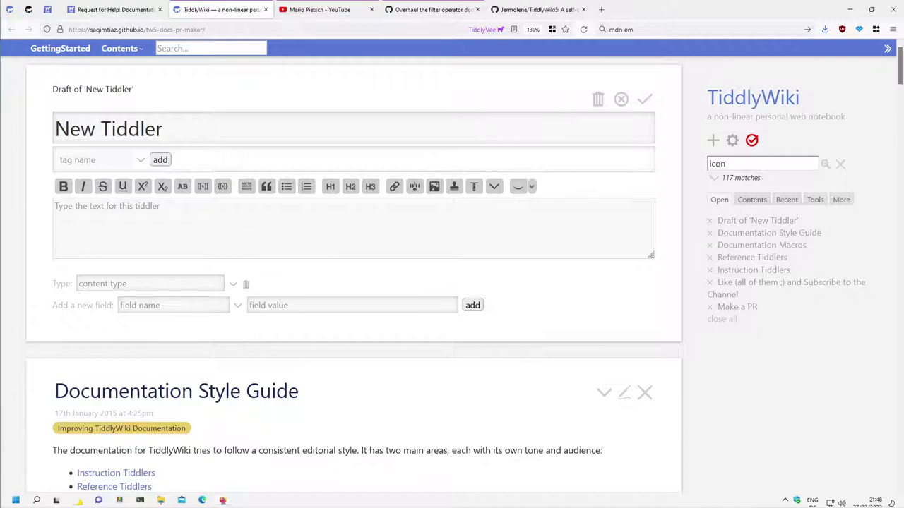
text({{}})
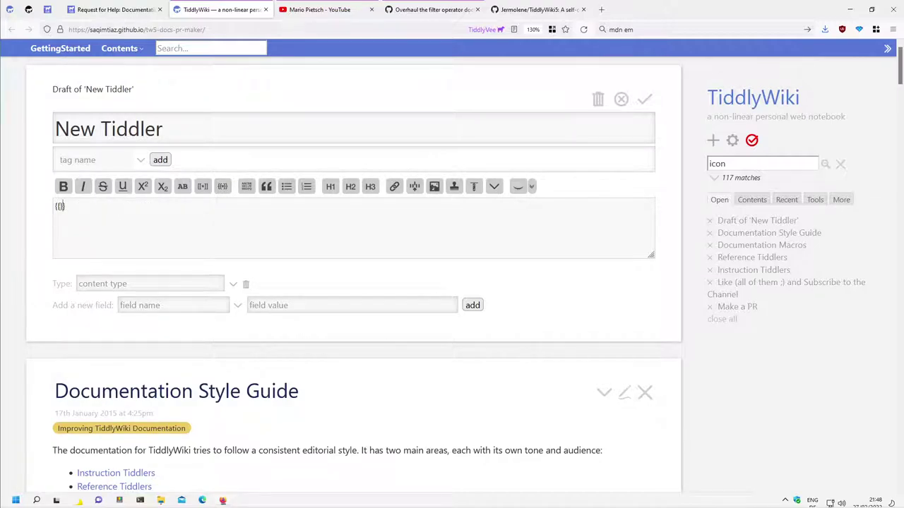
key(ctrl+v)
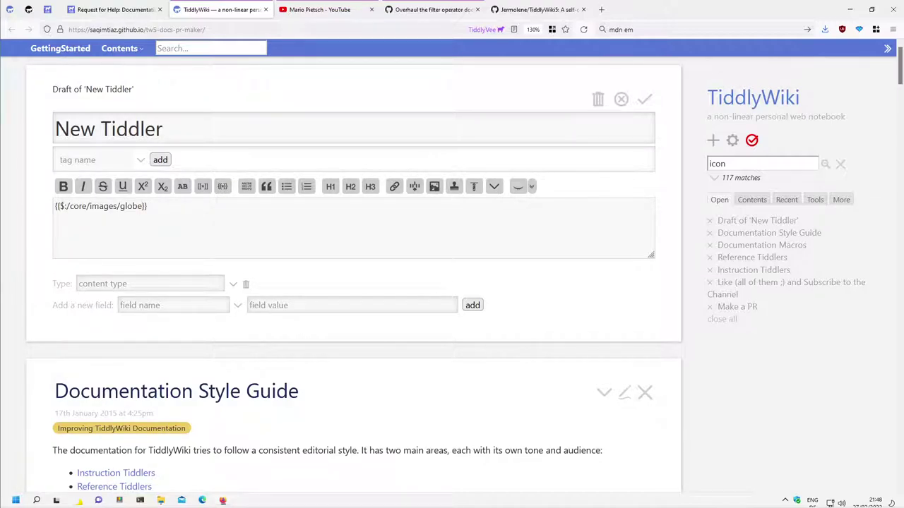
text(S)
key(BackSpace)
text(This is a globe {{$:/core/images/globe}} and some text)
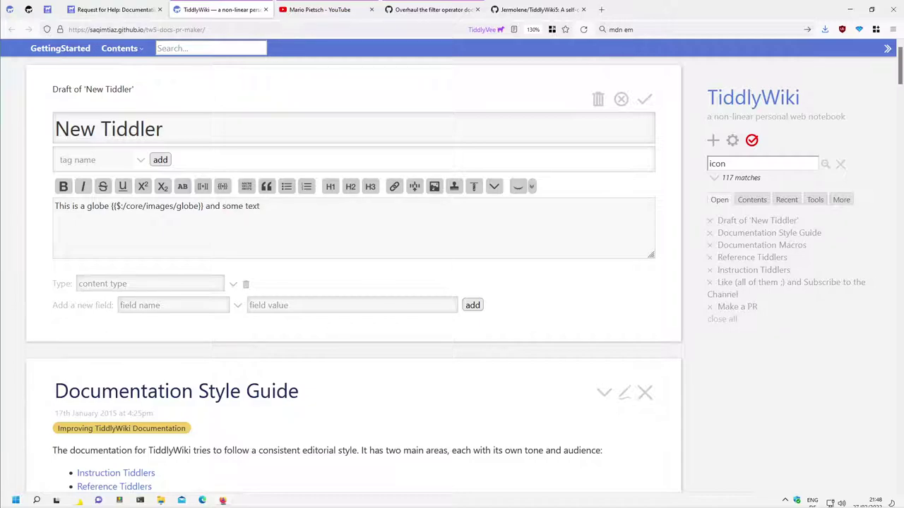
click(517, 186)
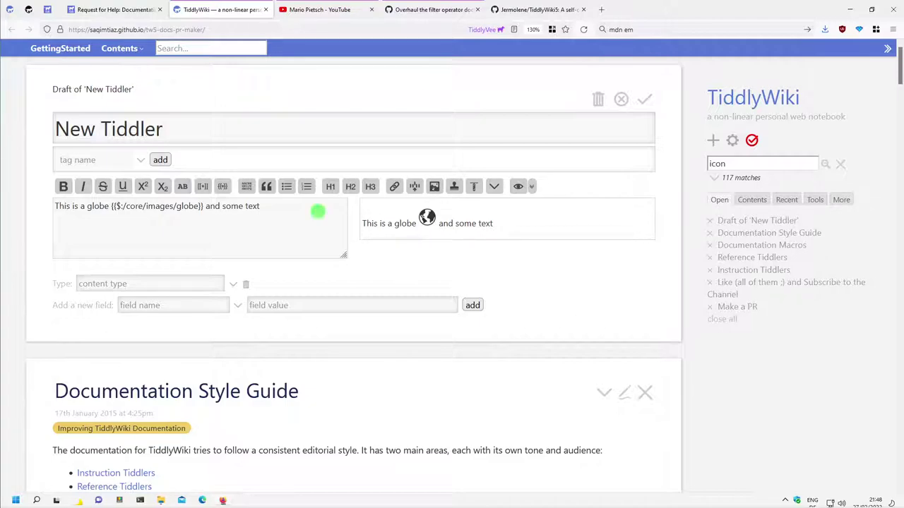
Add a second globe sentence using the <<.icon>> macro instead, then save the tiddler.
drag(318, 210, 18, 203)
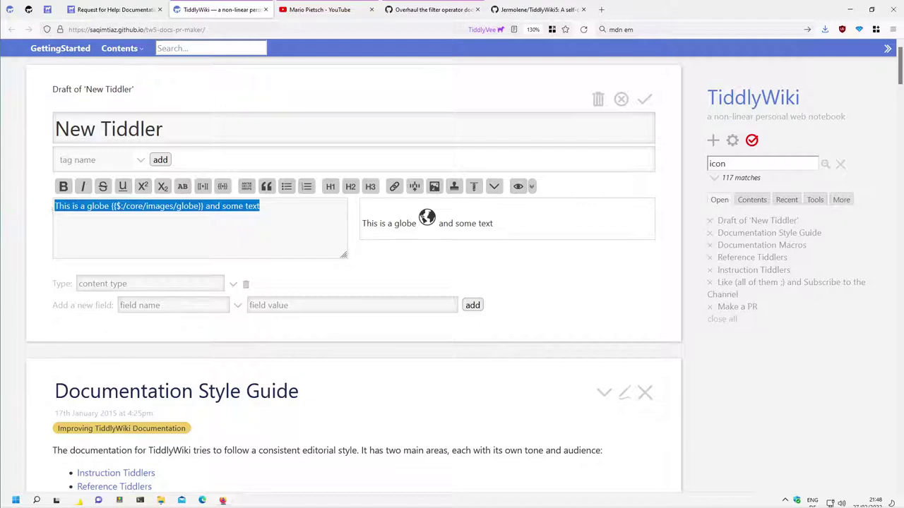
click(74, 225)
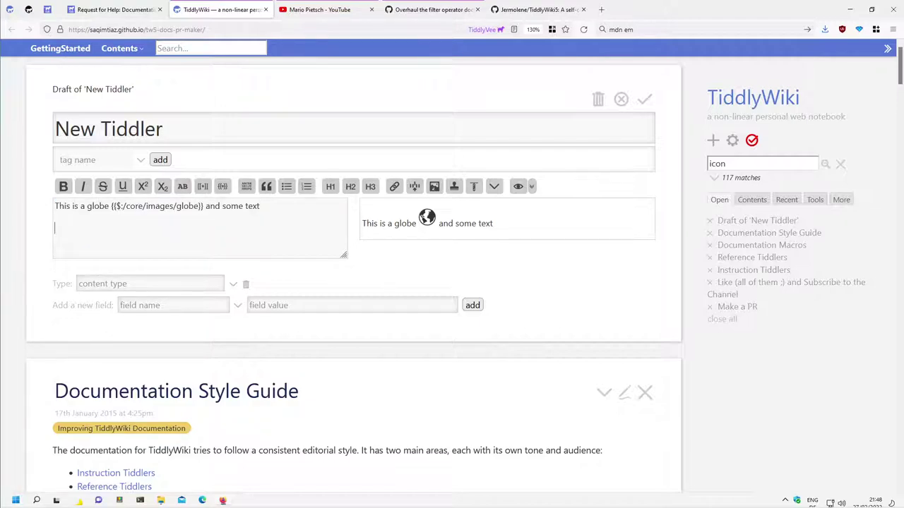
text(<<)
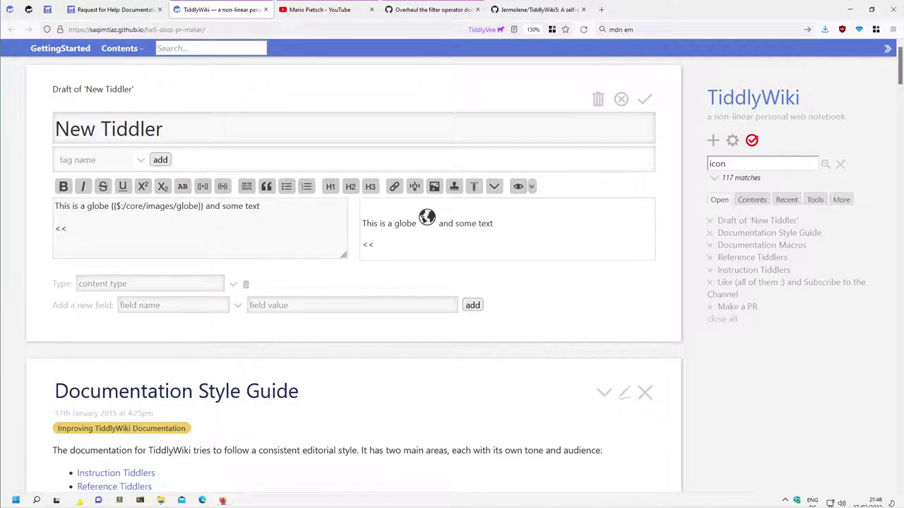
text(.icon)
key(shift+Home)
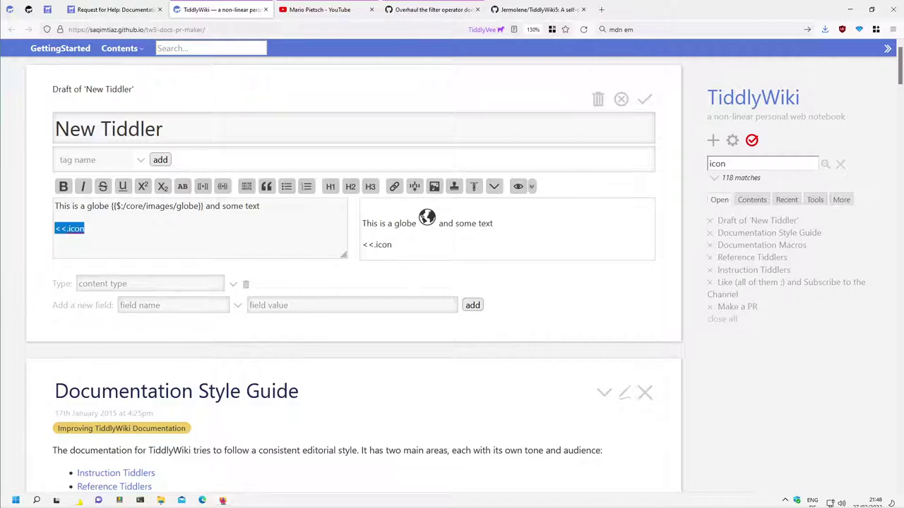
key(ctrl+v)
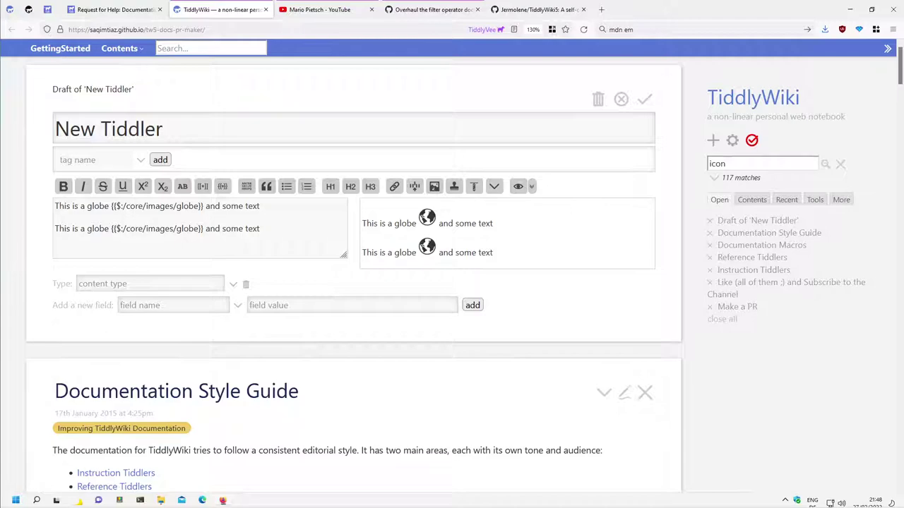
text(<<.icon)
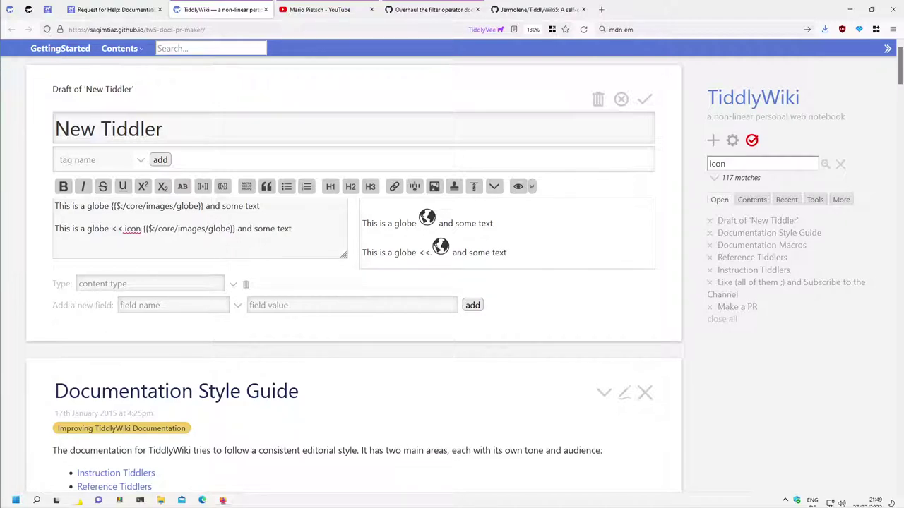
key(Delete)
key(Delete)
text(")
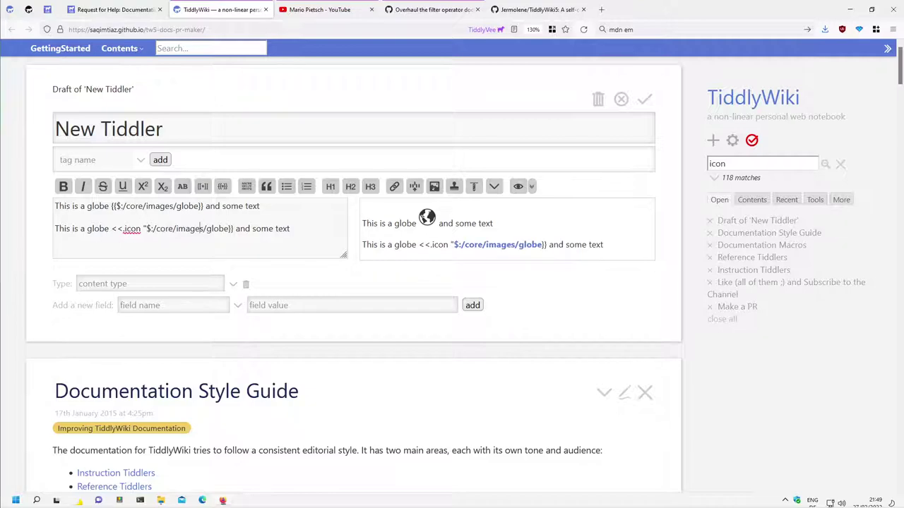
text("">>)
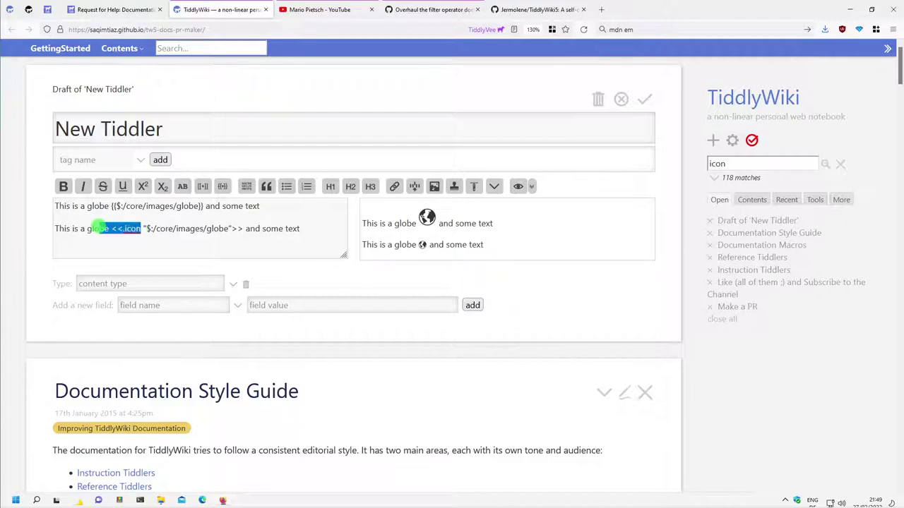
drag(141, 228, 100, 228)
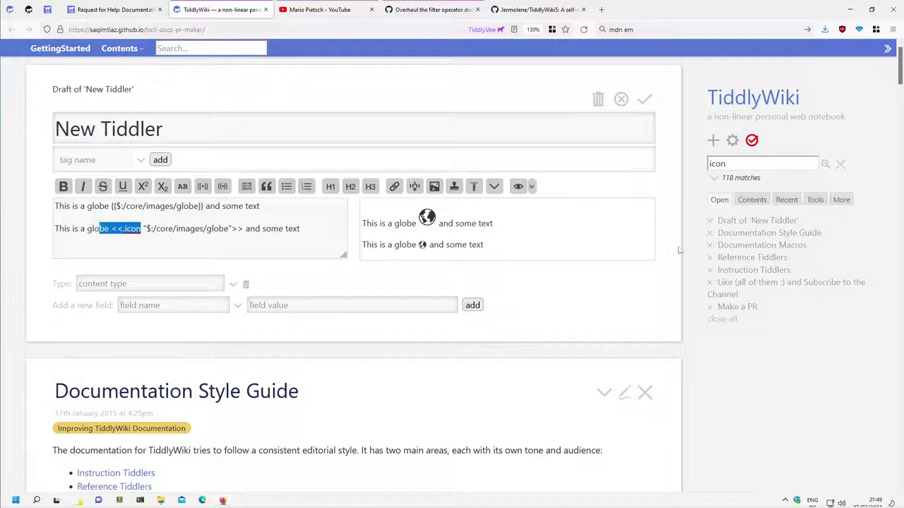
click(644, 99)
scroll(496, 245, down, 6)
scroll(496, 244, down, 3)
scroll(496, 244, down, 2)
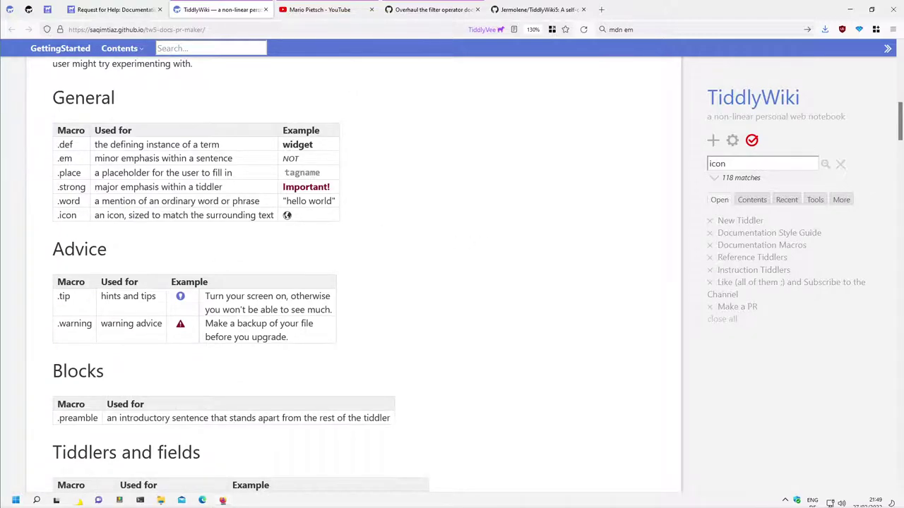
drag(101, 202, 178, 201)
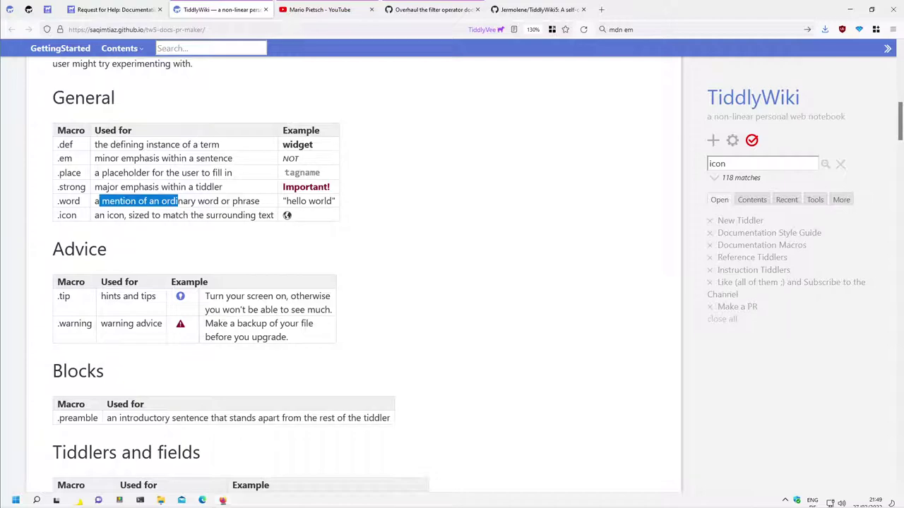
drag(79, 145, 56, 144)
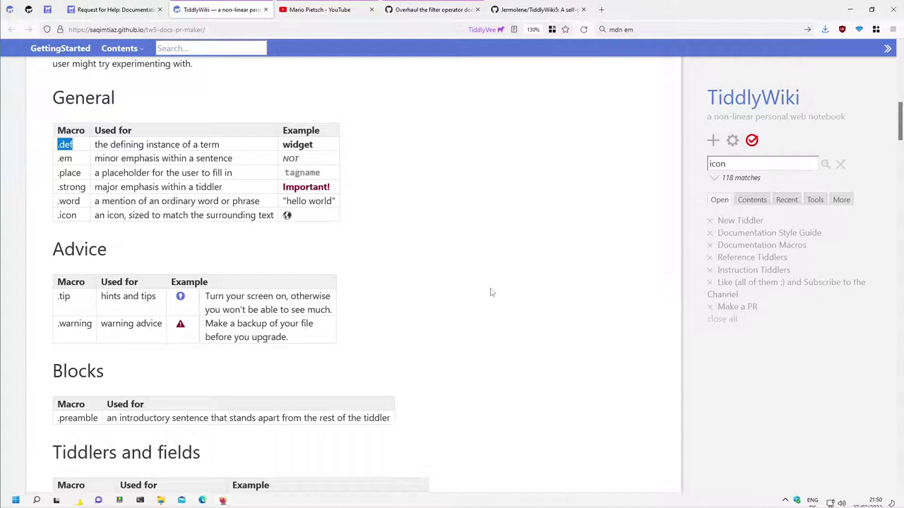
scroll(402, 285, down, 1)
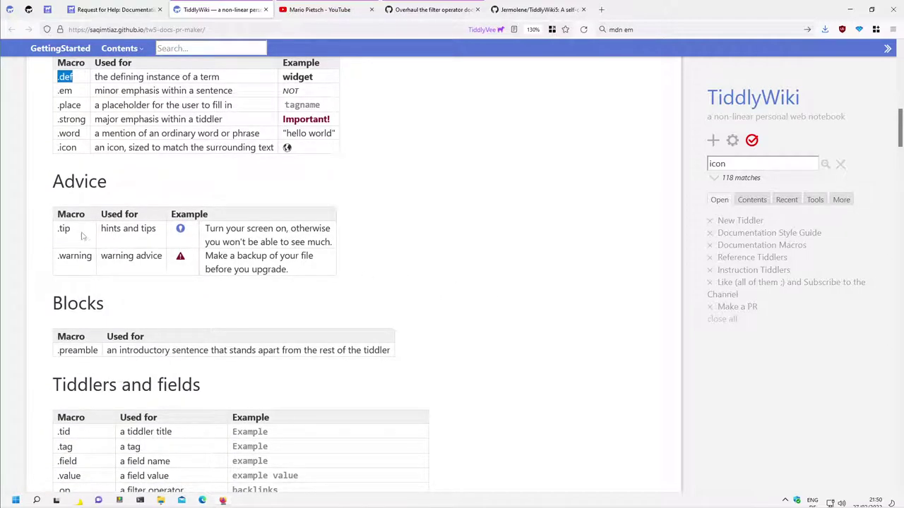
double_click(63, 229)
drag(40, 255, 93, 256)
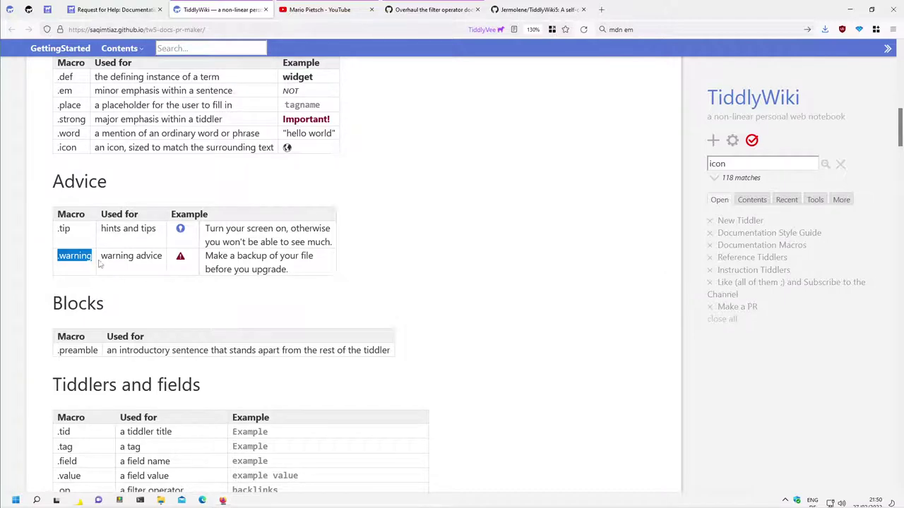
Search the sidebar for '.tip' and open the acos Operator tiddler.
double_click(704, 163)
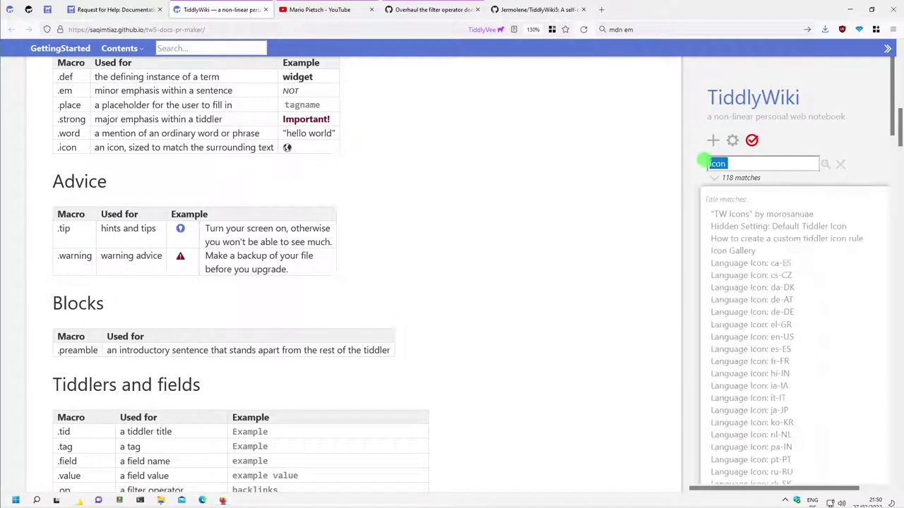
key(BackSpace)
text(.)
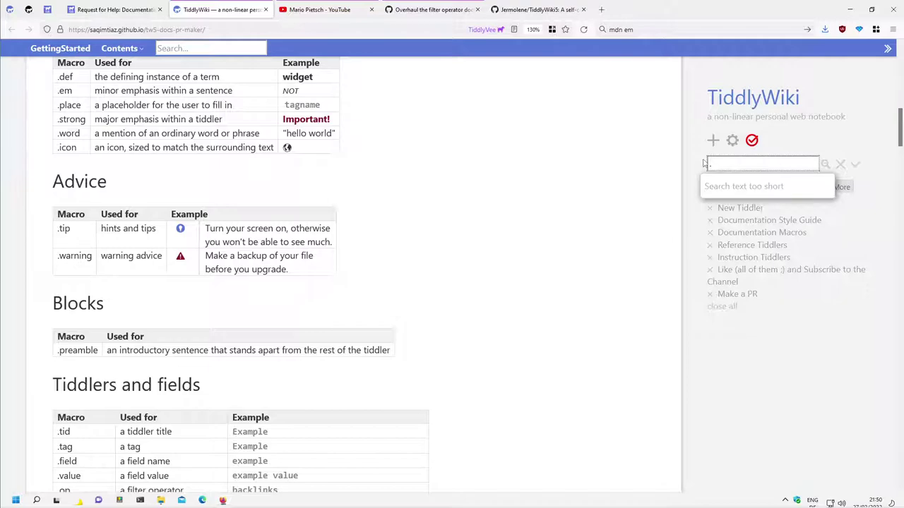
text(tip)
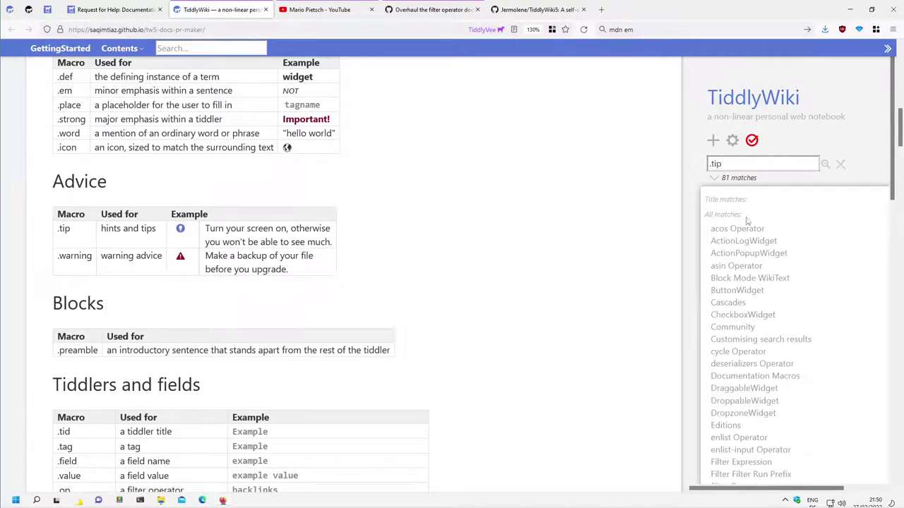
click(747, 230)
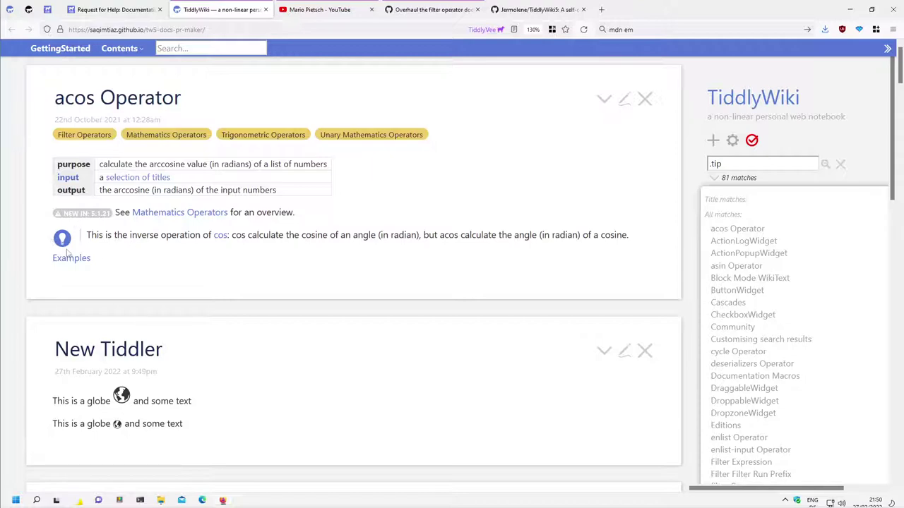
Search for '.warning', open ActionWidget Execution Modes, and scroll back to Documentation Macros.
click(742, 164)
key(BackSpace)
key(BackSpace)
key(BackSpace)
text(.warning)
click(823, 229)
scroll(383, 302, down, 5)
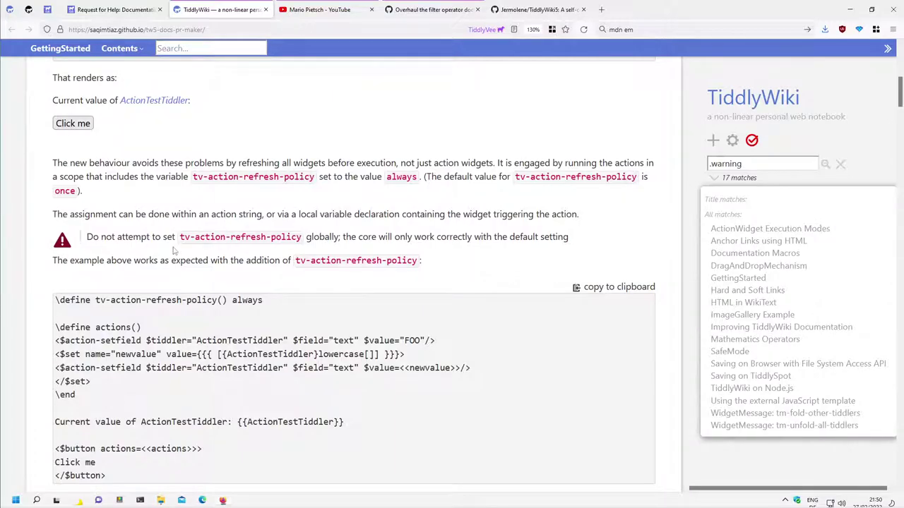
scroll(309, 269, down, 2)
scroll(311, 268, down, 4)
scroll(314, 268, down, 2)
scroll(318, 267, down, 2)
scroll(318, 268, down, 2)
scroll(318, 268, down, 2)
scroll(319, 268, down, 3)
scroll(319, 268, down, 1)
scroll(319, 267, down, 1)
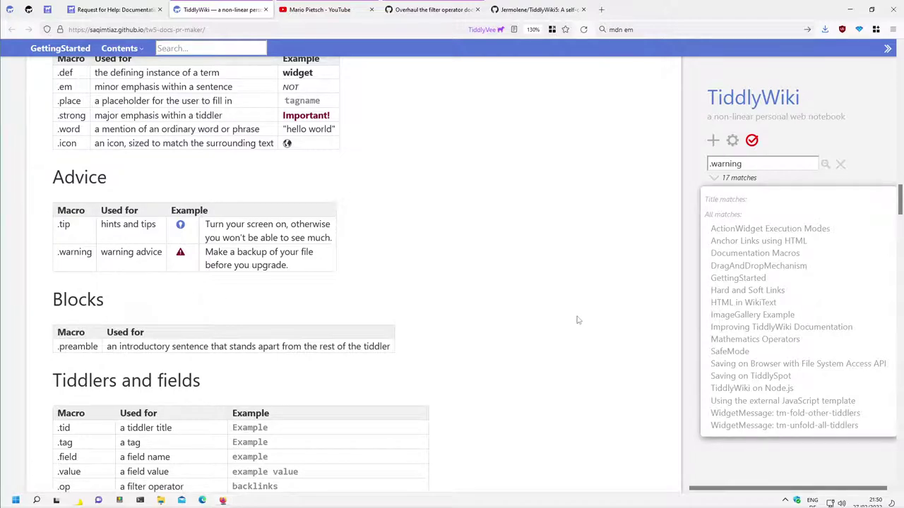
Note the .tiddler-fields macro, then create and save an empty tiddler titled 'aa'.
scroll(574, 319, down, 3)
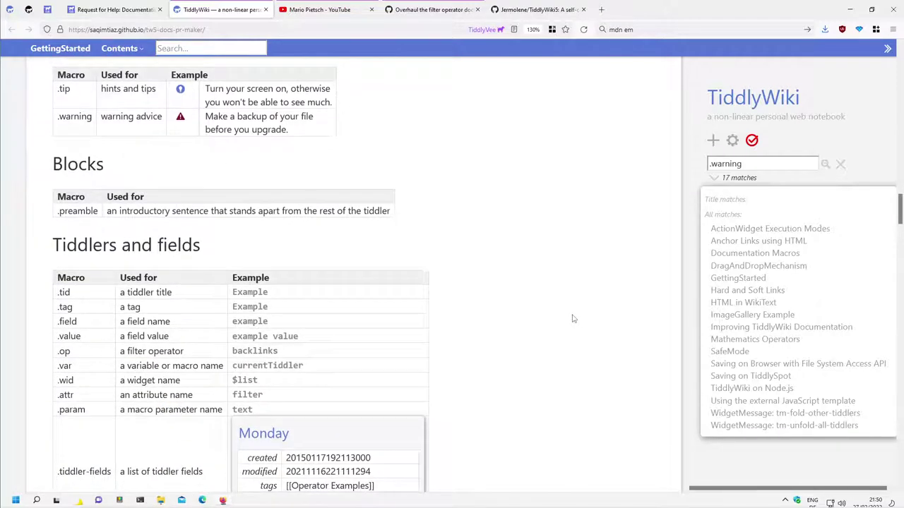
scroll(574, 319, down, 2)
scroll(575, 311, down, 2)
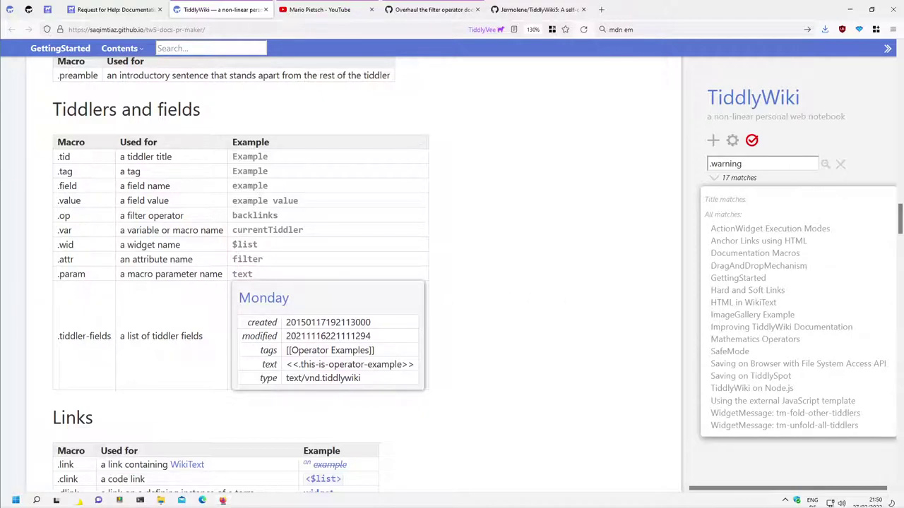
drag(116, 338, 42, 337)
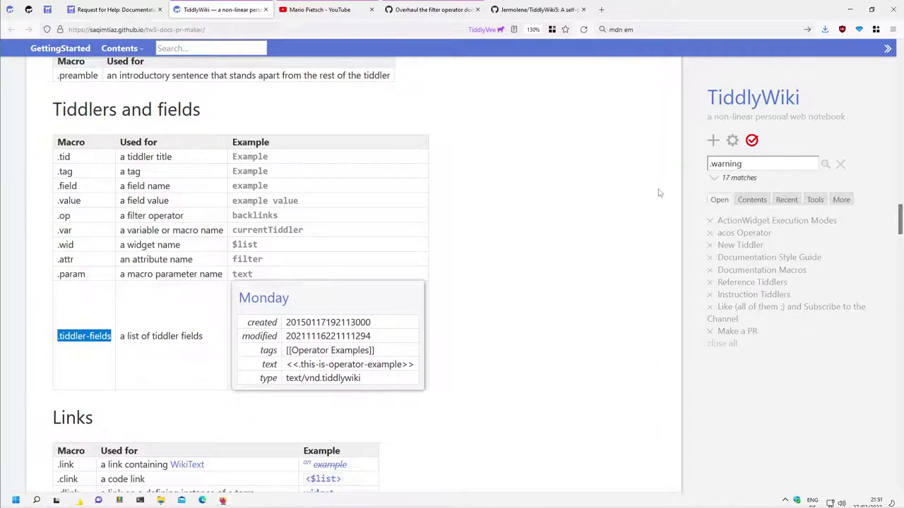
click(713, 141)
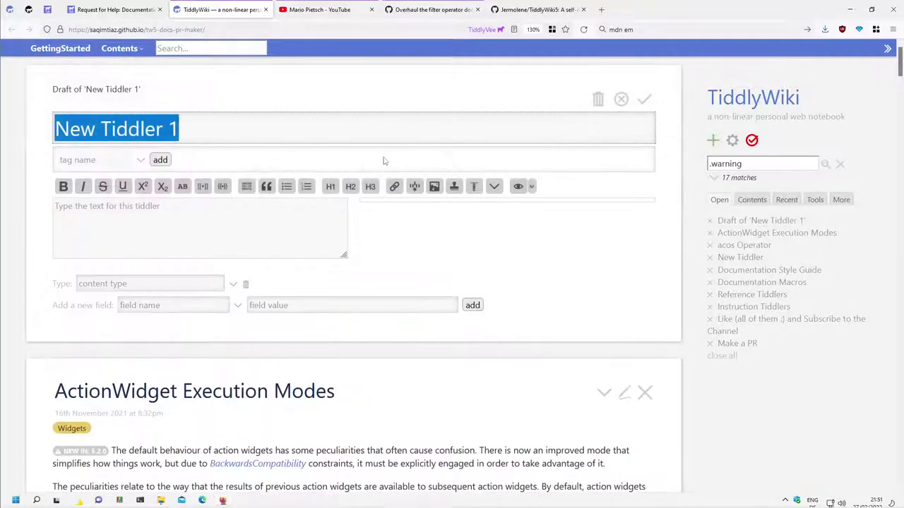
text(aa)
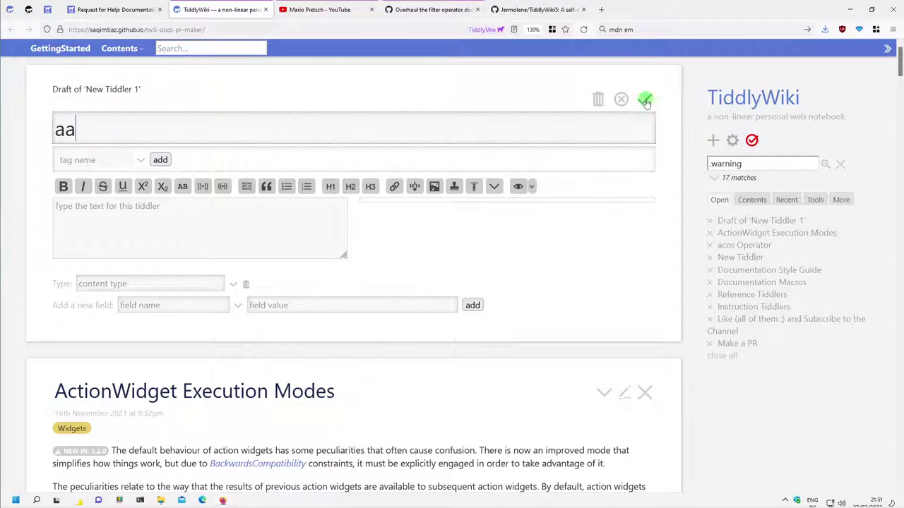
click(644, 98)
Save New Tiddler 1 containing '<<tiddler-fields aa>>'.
click(713, 140)
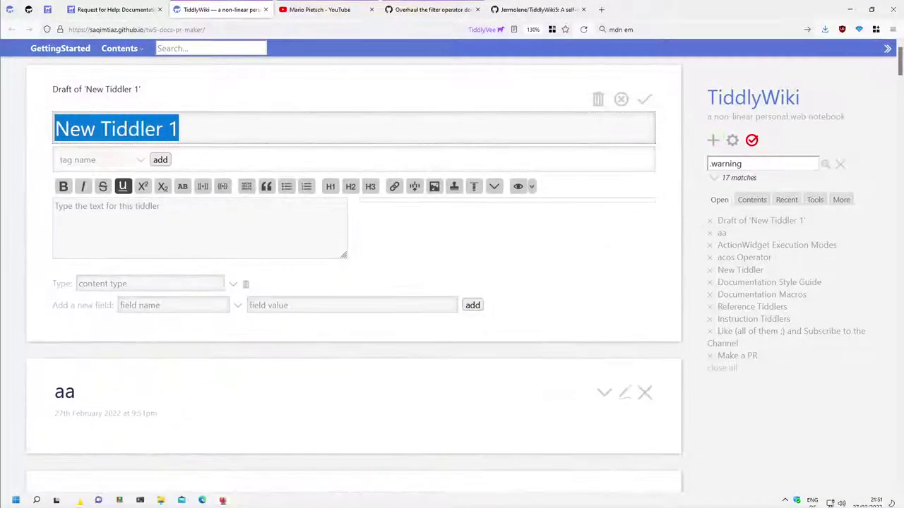
click(129, 226)
text(<<t)
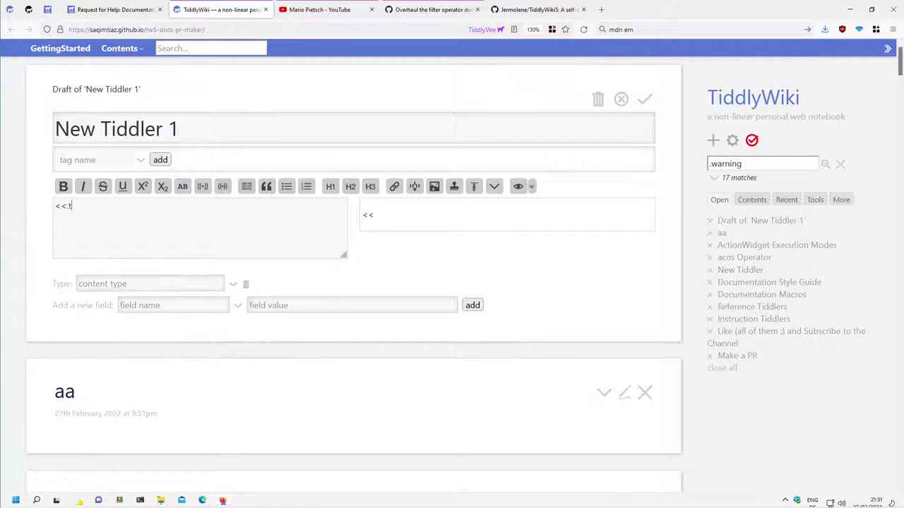
text(iddler-fields aa)
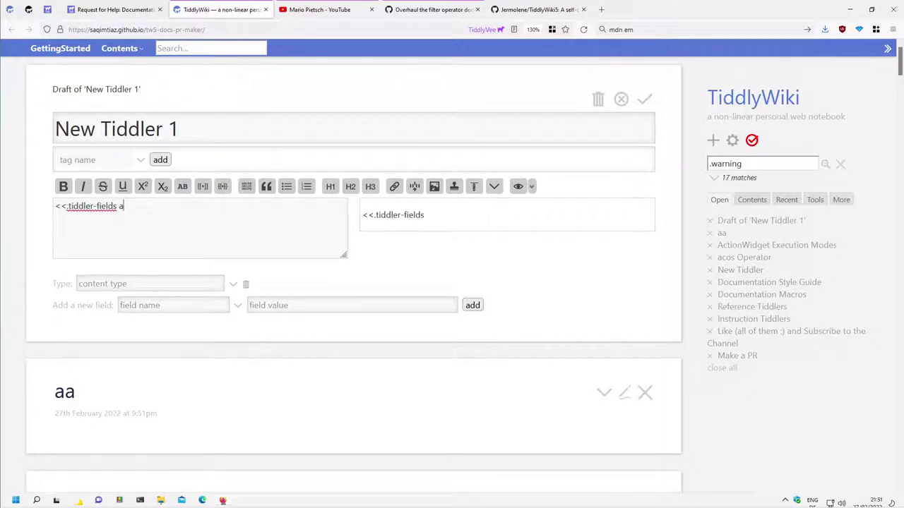
text(>>)
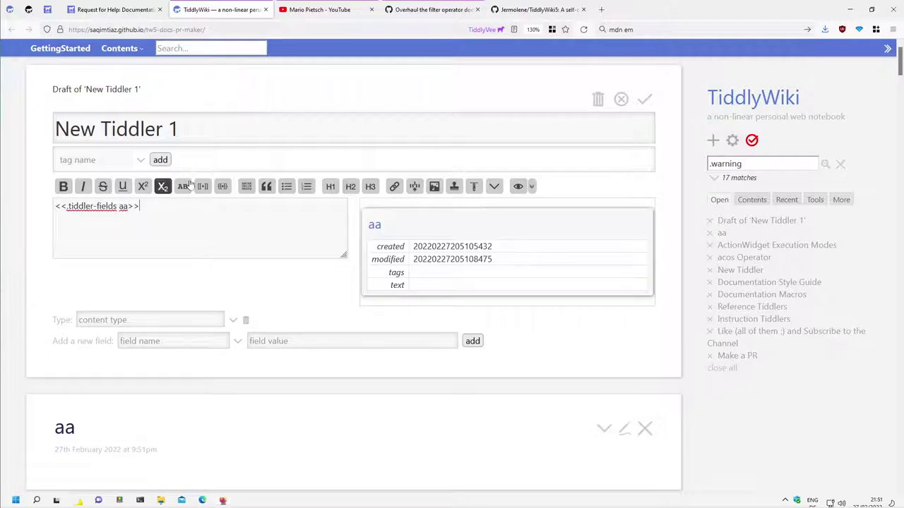
click(645, 99)
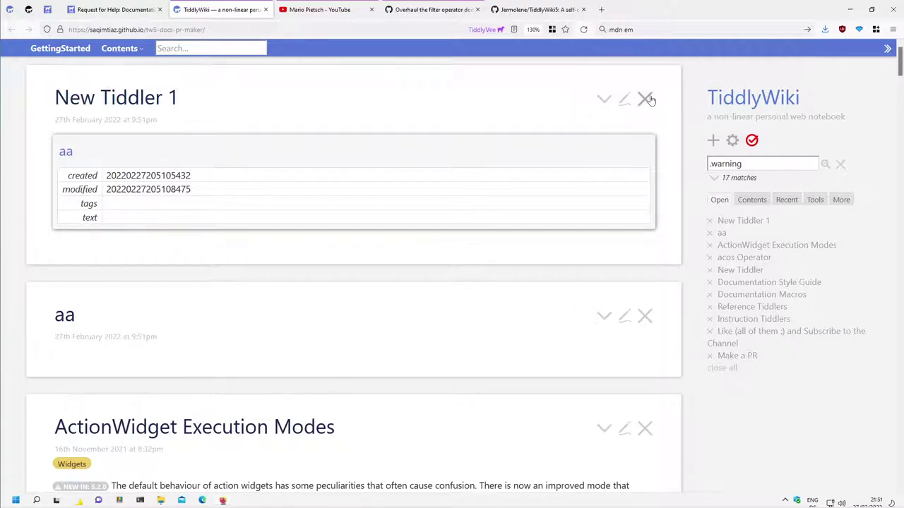
Scroll down to the Documentation Macros Tabs table and highlight part of .sidebar-tab.
scroll(568, 215, down, 5)
scroll(563, 215, down, 5)
scroll(559, 216, down, 6)
scroll(556, 215, down, 3)
scroll(554, 216, down, 3)
scroll(551, 216, down, 3)
scroll(537, 218, down, 1)
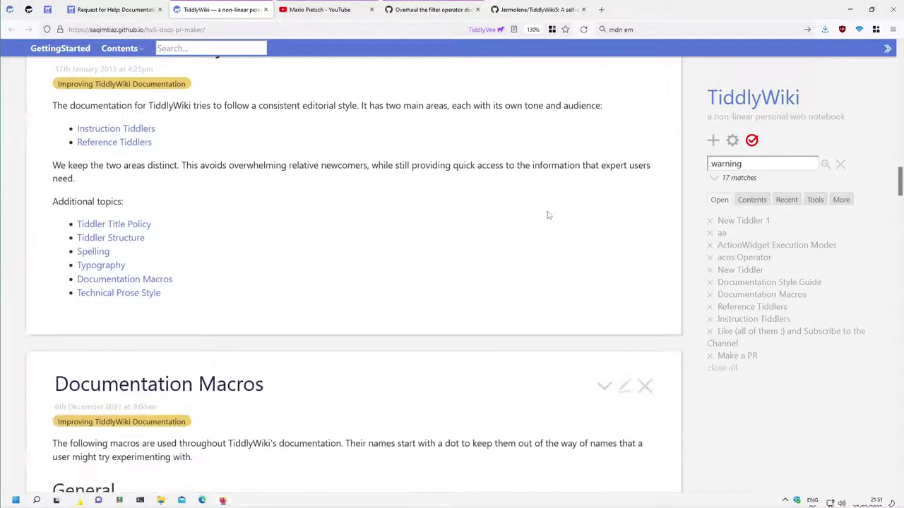
scroll(523, 218, down, 3)
scroll(509, 219, down, 4)
scroll(504, 250, down, 2)
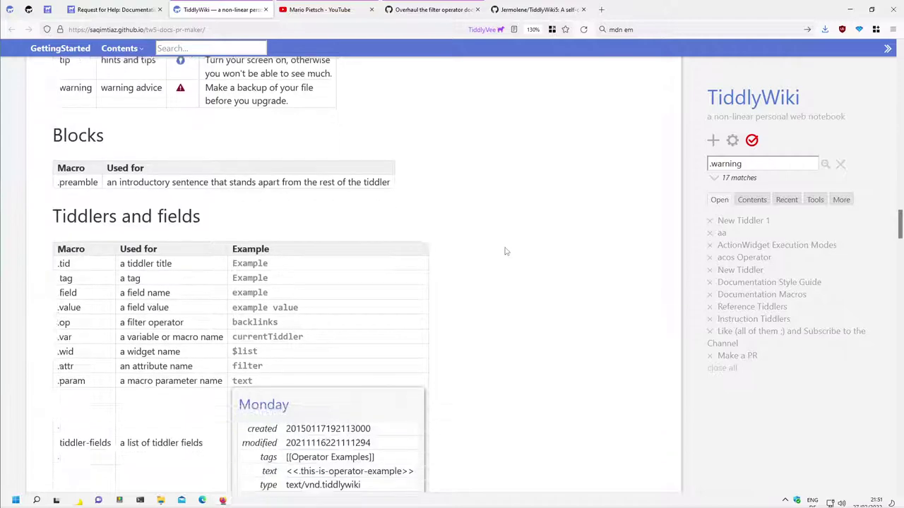
scroll(256, 258, down, 1)
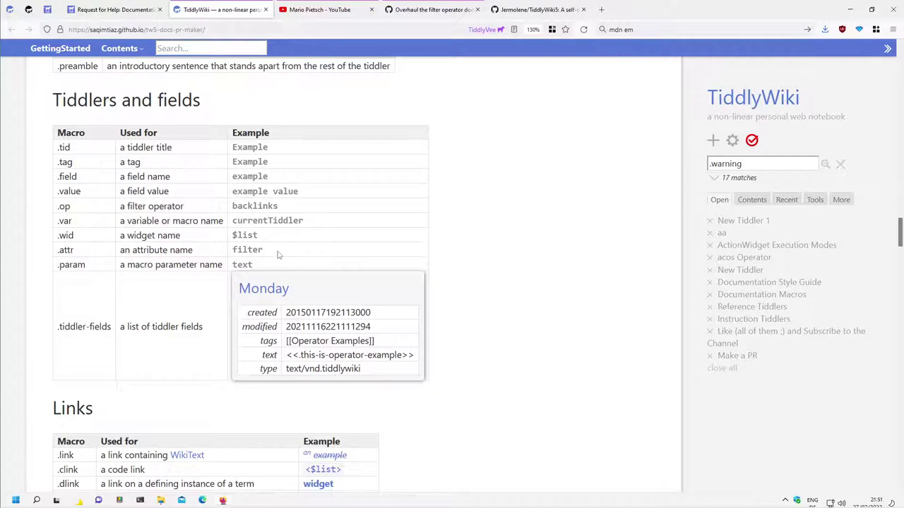
scroll(283, 251, down, 3)
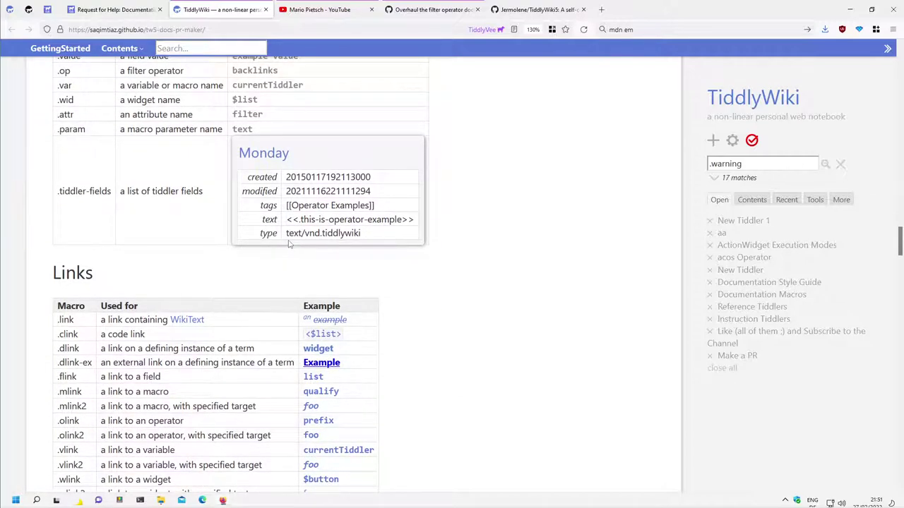
scroll(289, 243, down, 2)
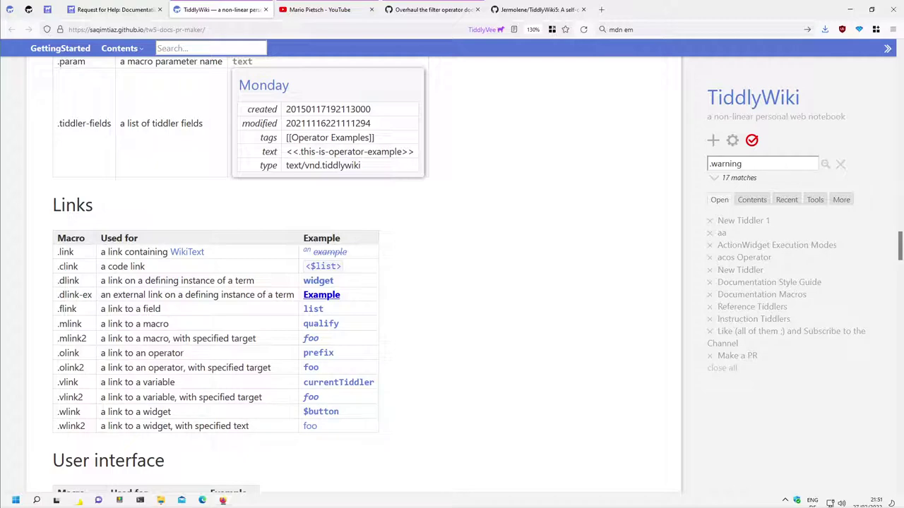
scroll(240, 275, down, 2)
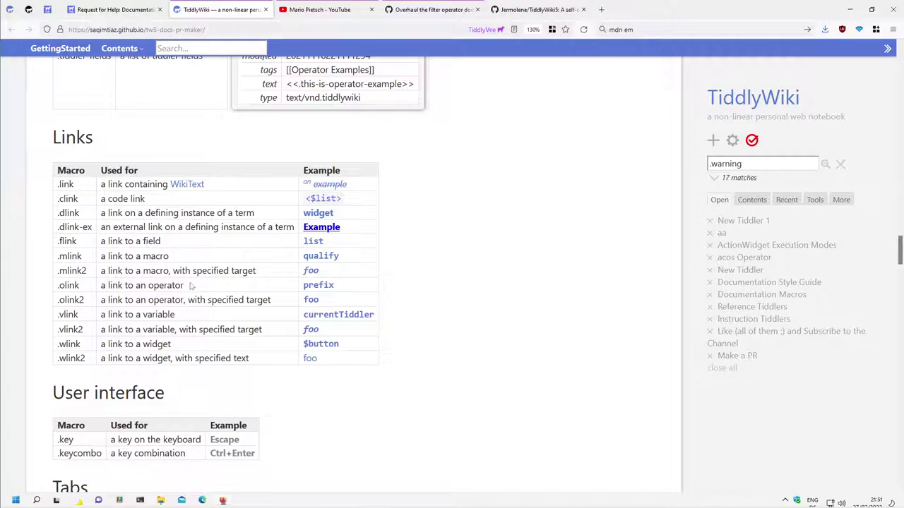
scroll(193, 288, down, 2)
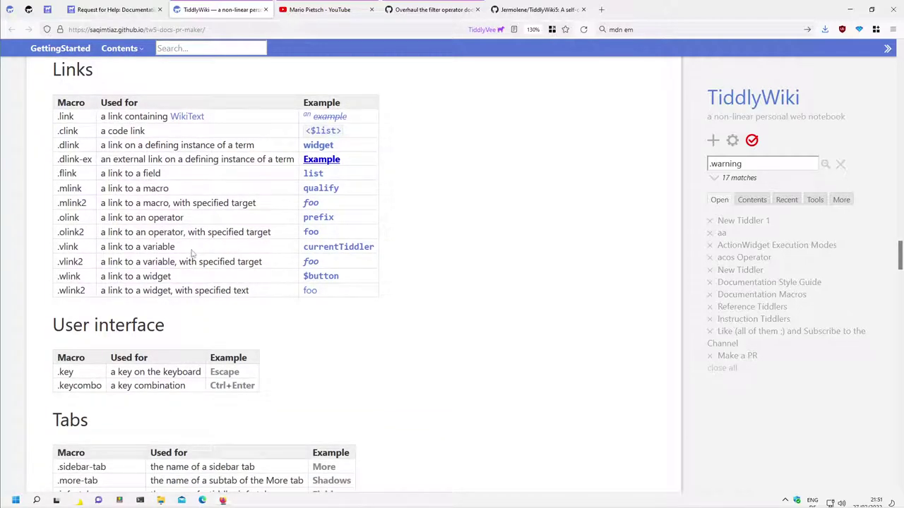
scroll(293, 325, down, 2)
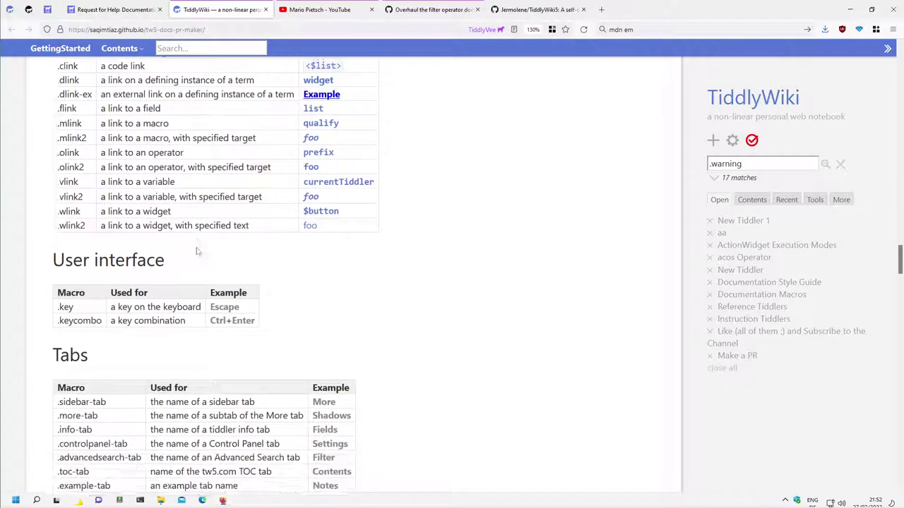
scroll(293, 325, down, 4)
scroll(293, 325, down, 4)
scroll(293, 325, up, 2)
scroll(293, 325, up, 2)
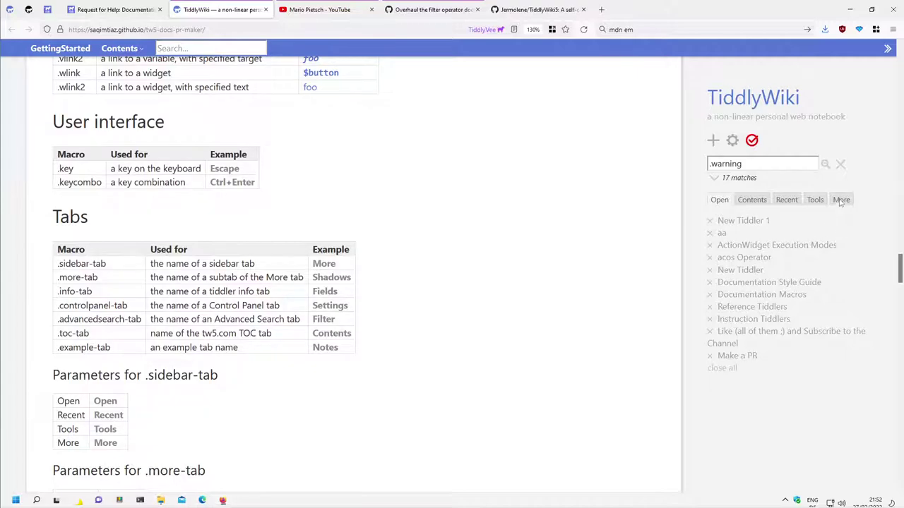
key(ctrl)
key(ctrl)
scroll(54, 267, down, 2)
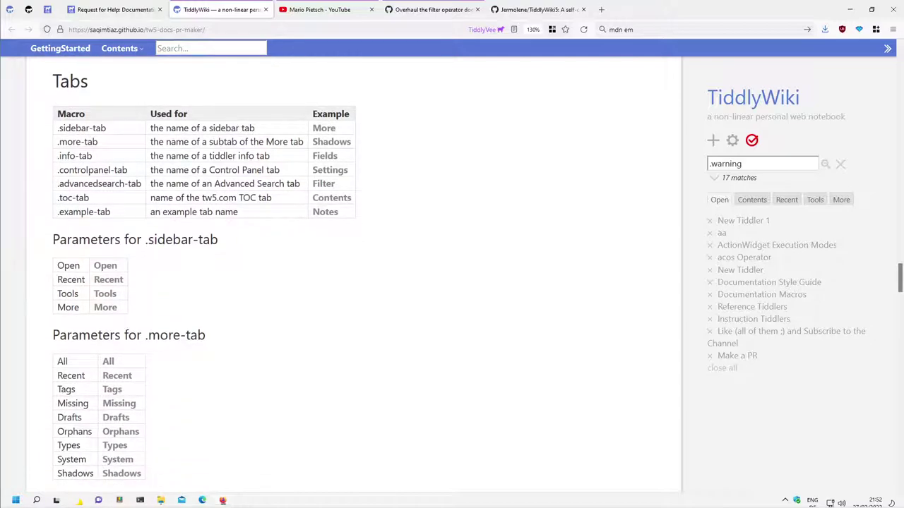
scroll(140, 306, up, 2)
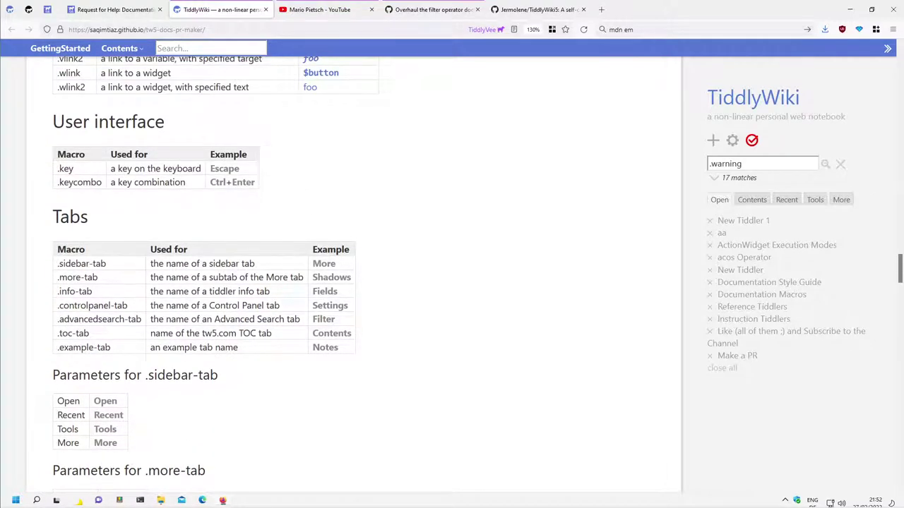
drag(70, 263, 89, 264)
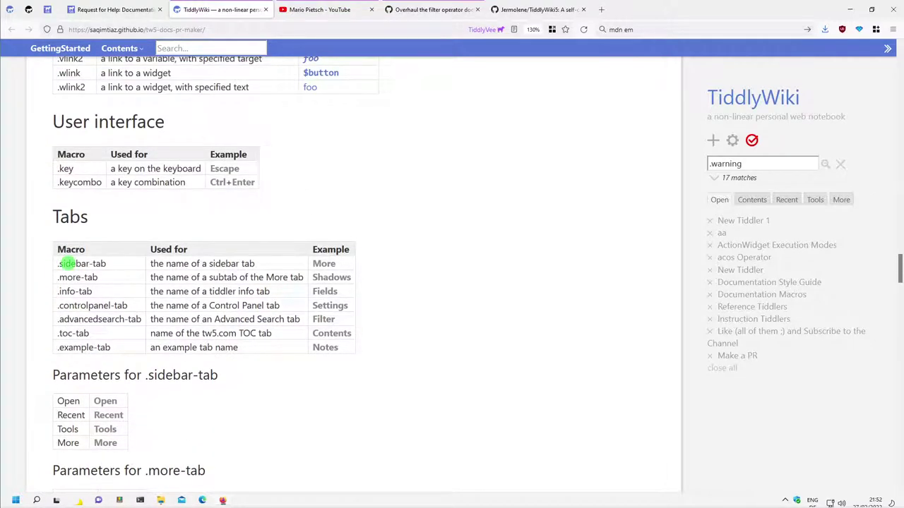
Draft New Tiddler 2 with 'Some text <<.sidebar-tab More>> surrounding text', checking the sidebar More tab.
click(714, 140)
click(164, 228)
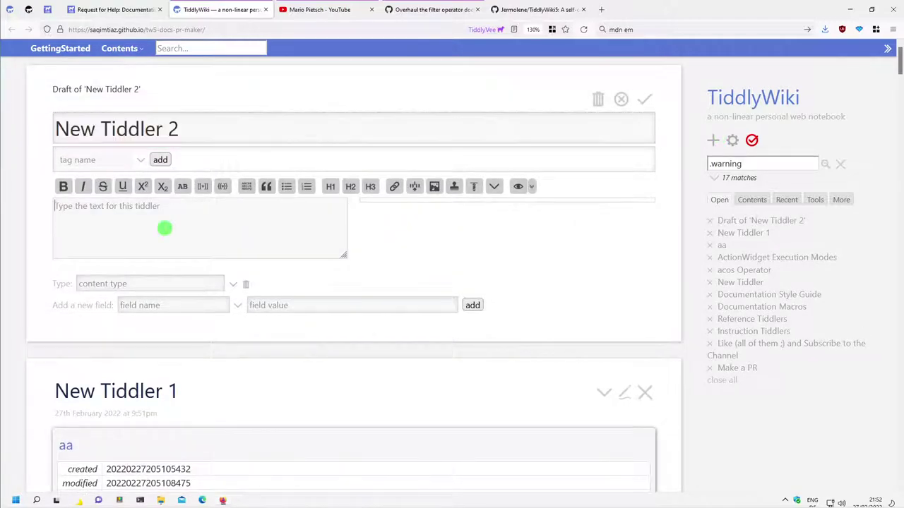
text(<<.sidebar-tab)
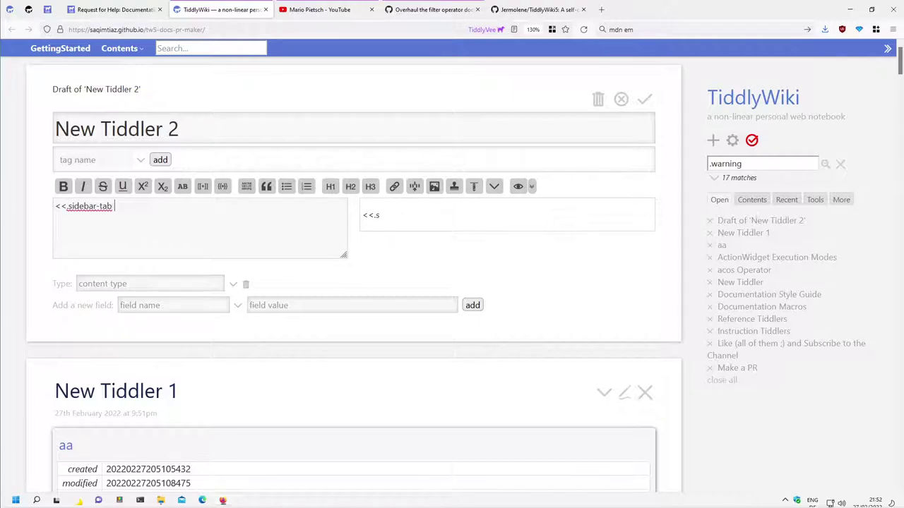
text( MoreY>)
key(BackSpace)
key(BackSpace)
text(>>)
text(Some text )
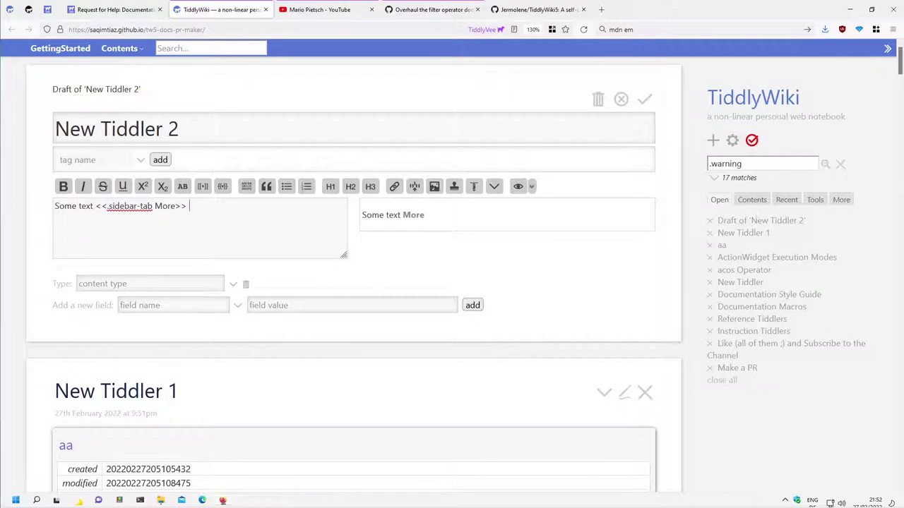
text(surrounding text)
key(Return)
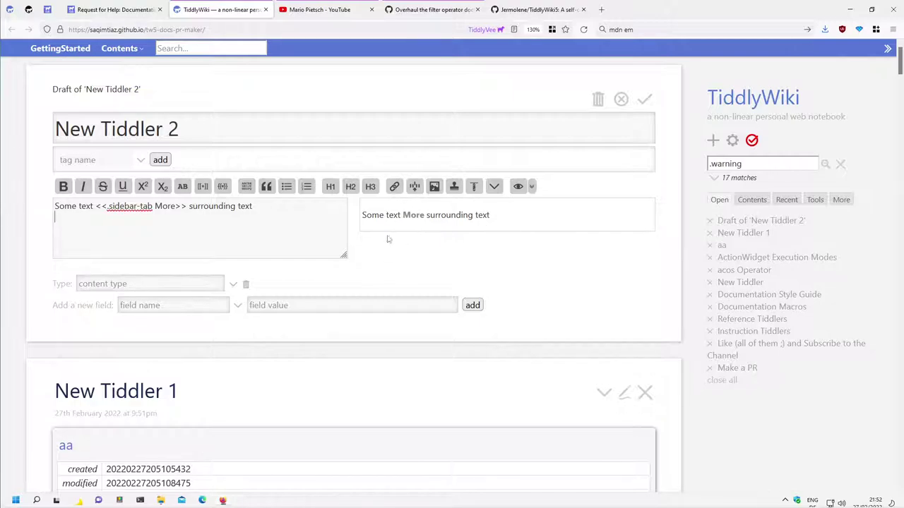
click(842, 200)
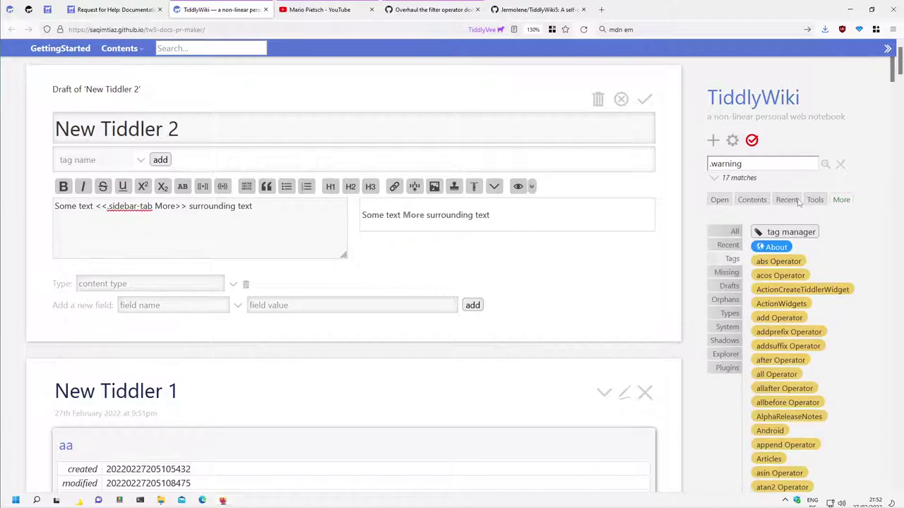
Drag tiddlers(2).json from the Downloads folder onto the wiki to list its six test tiddlers.
click(161, 500)
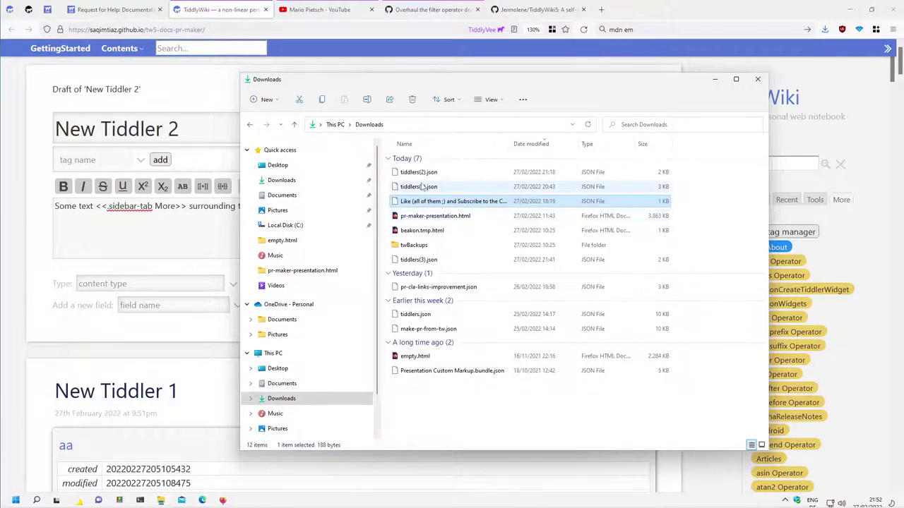
click(413, 172)
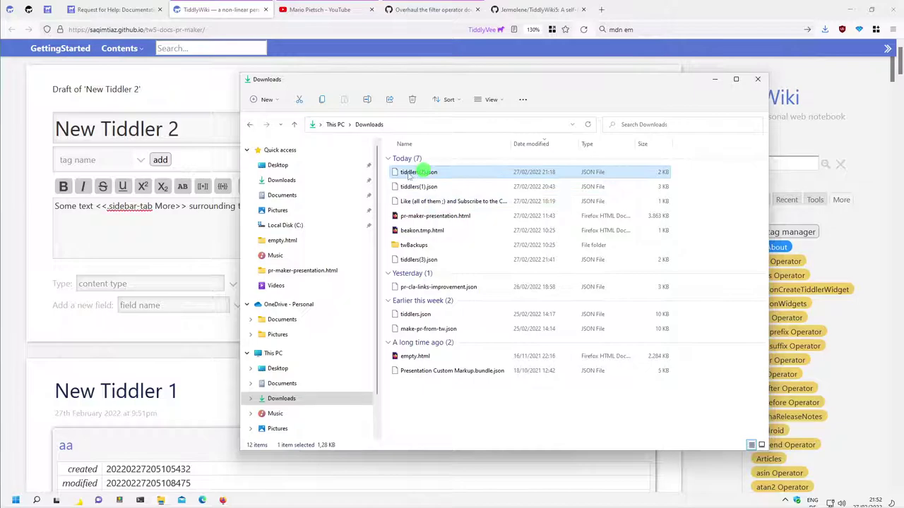
drag(408, 174, 201, 276)
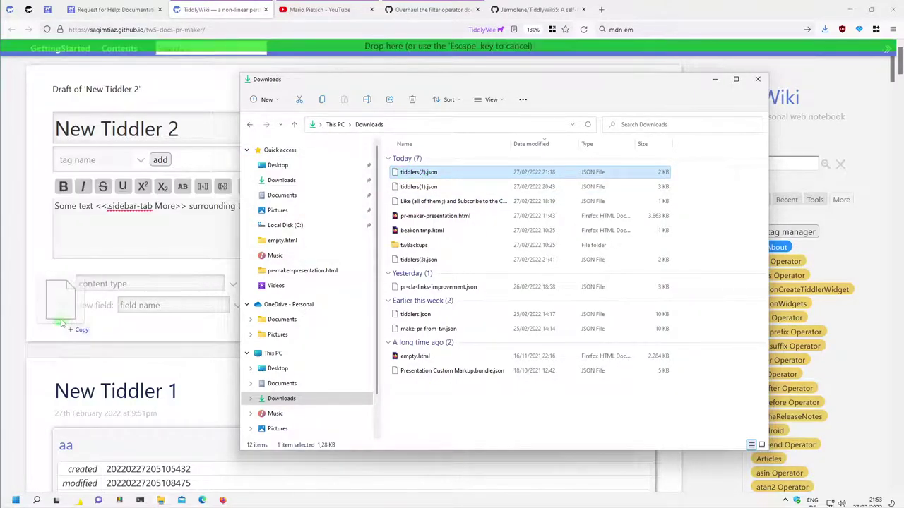
drag(406, 178, 61, 319)
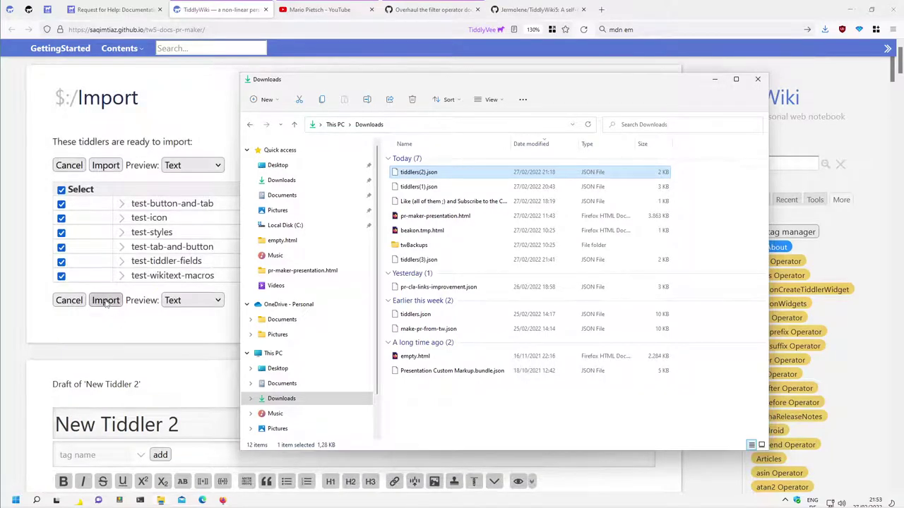
Import the six listed test tiddlers and show the Recent sidebar list.
click(105, 300)
click(645, 99)
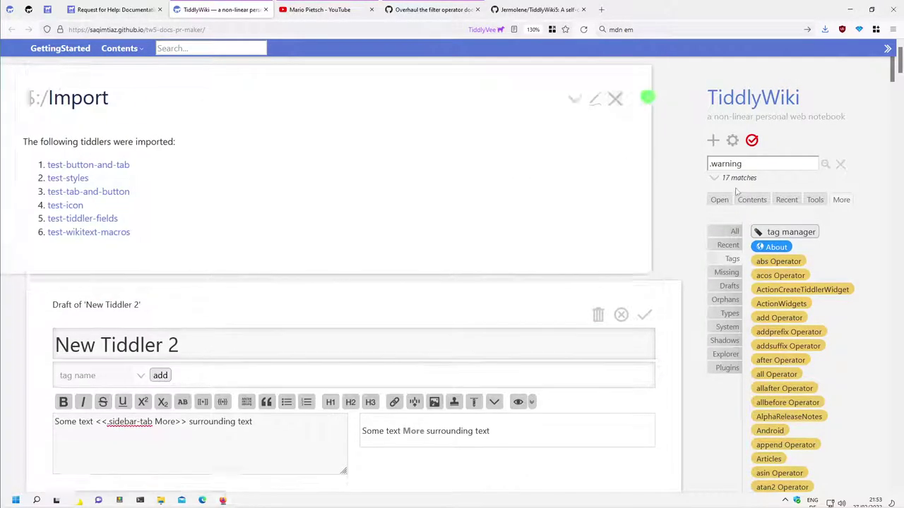
click(788, 201)
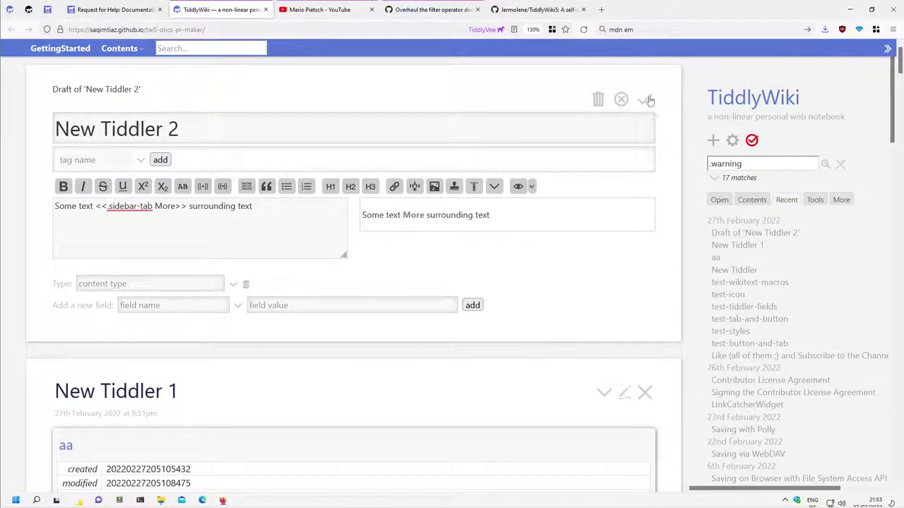
Discard the unsaved New Tiddler 2 draft and reopen the New Tiddler tiddler.
click(598, 99)
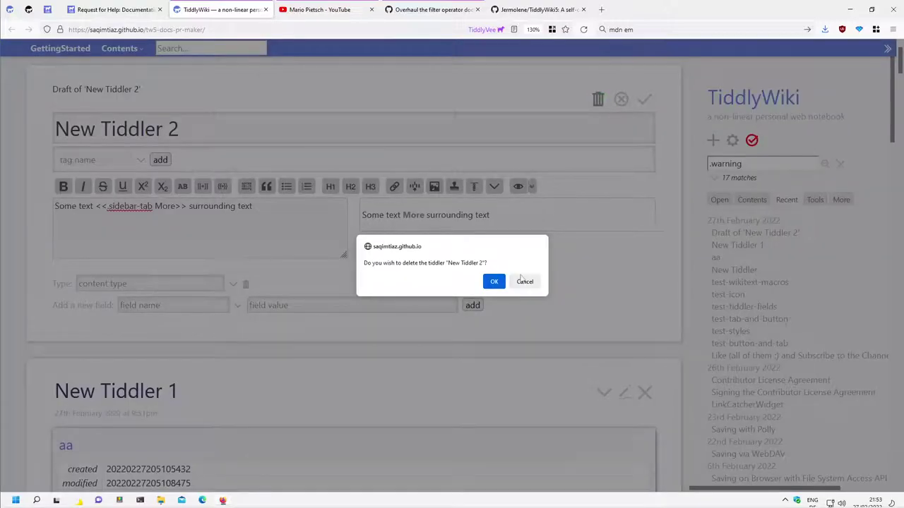
click(526, 283)
click(621, 96)
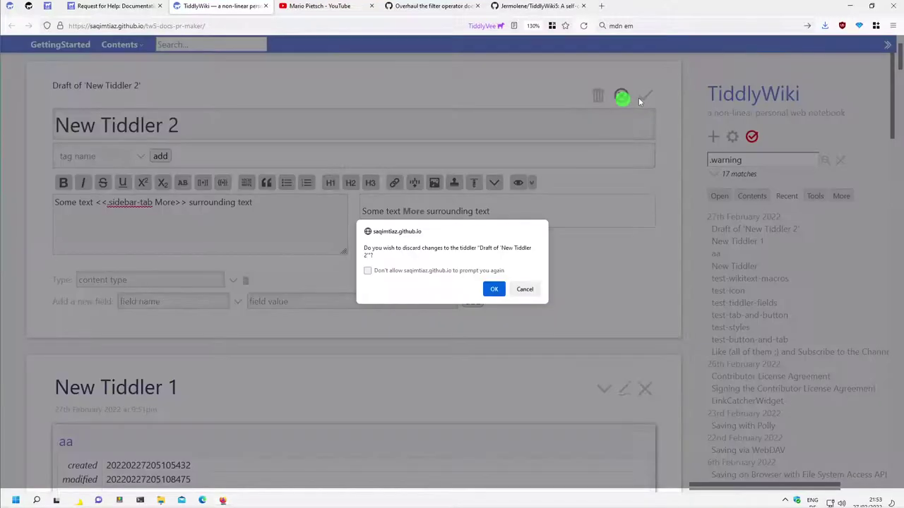
click(493, 289)
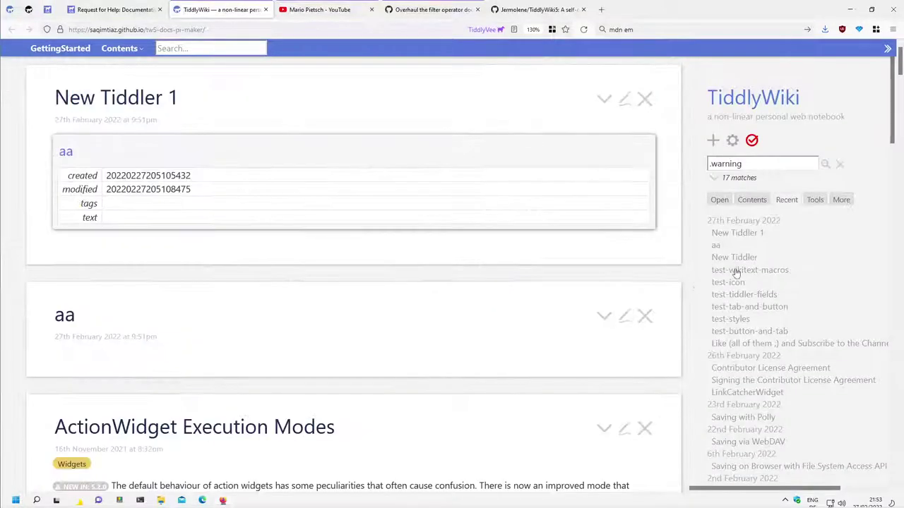
click(734, 259)
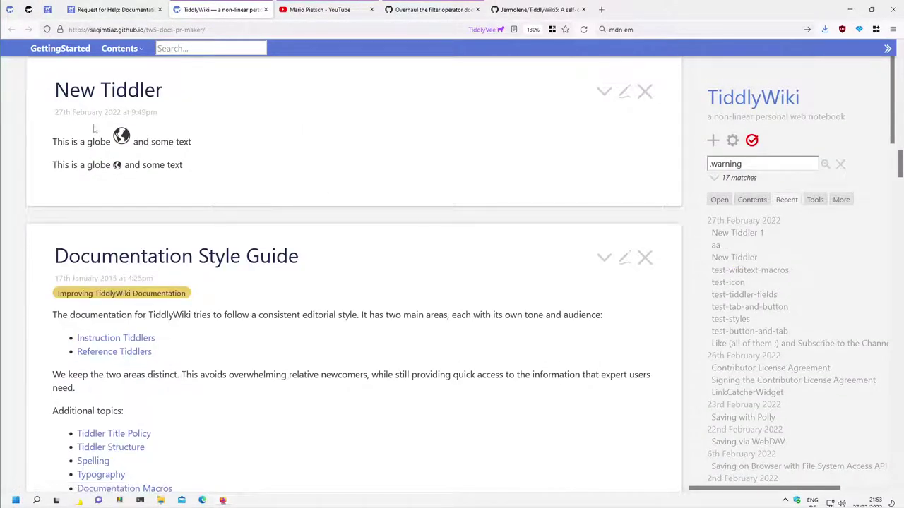
Open test-wikitext-macros, test-icon, test-tiddler-fields, test-tab-and-button, test-styles and test-button-and-tab from Recent.
click(770, 273)
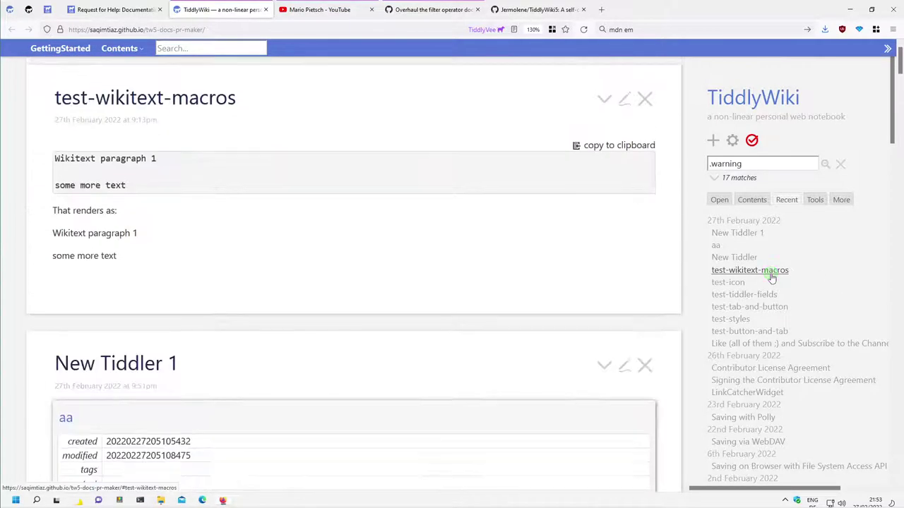
click(735, 282)
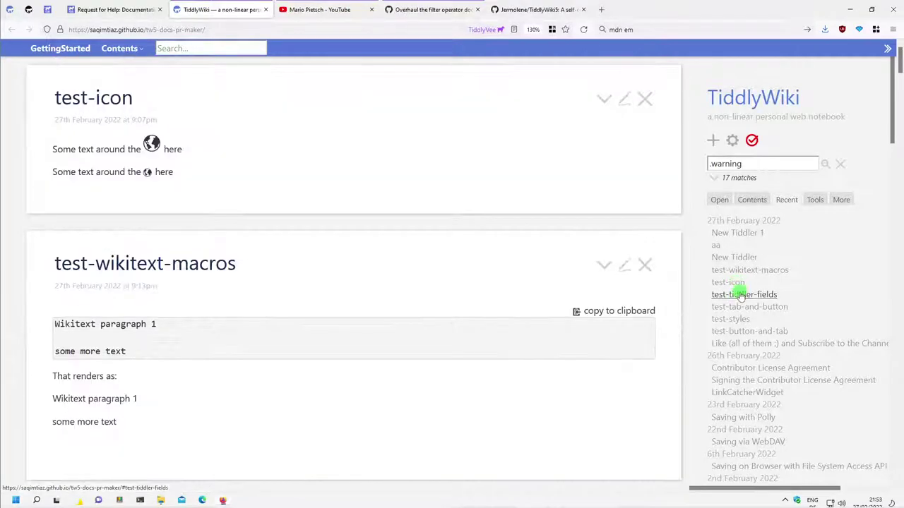
click(739, 295)
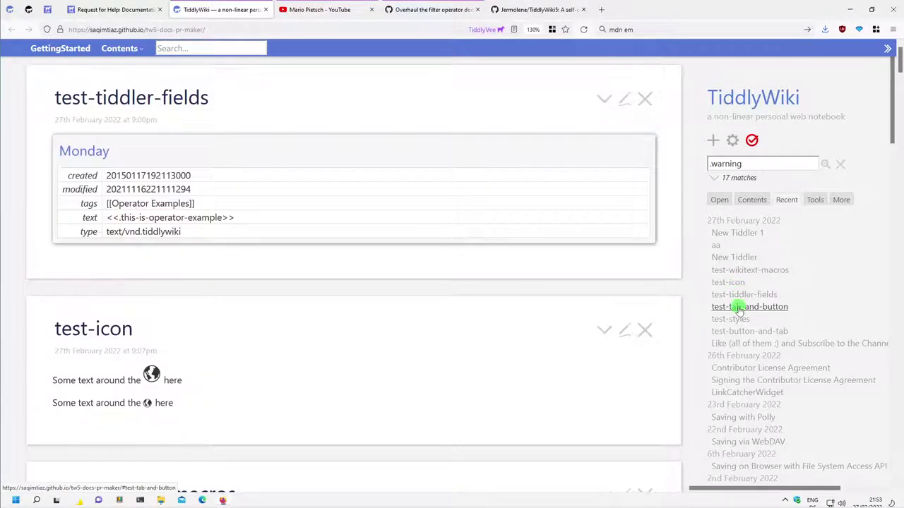
click(739, 308)
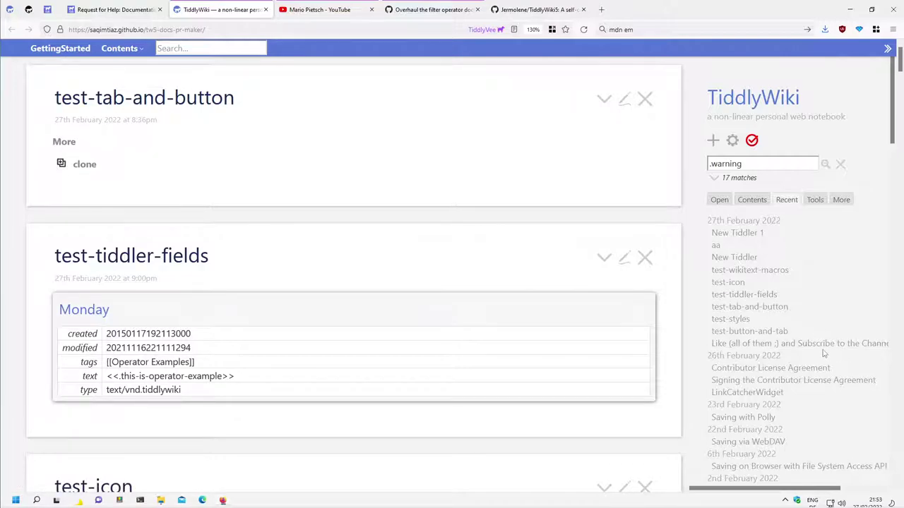
click(738, 320)
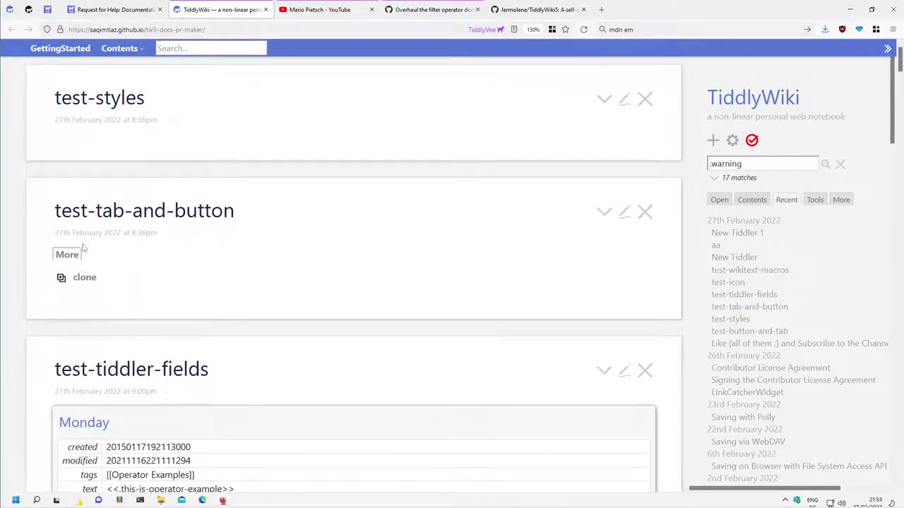
click(768, 311)
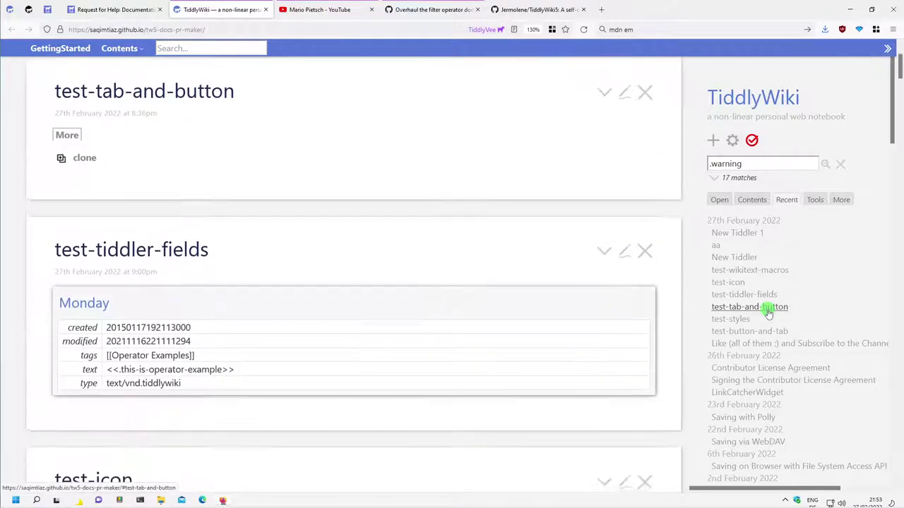
click(750, 331)
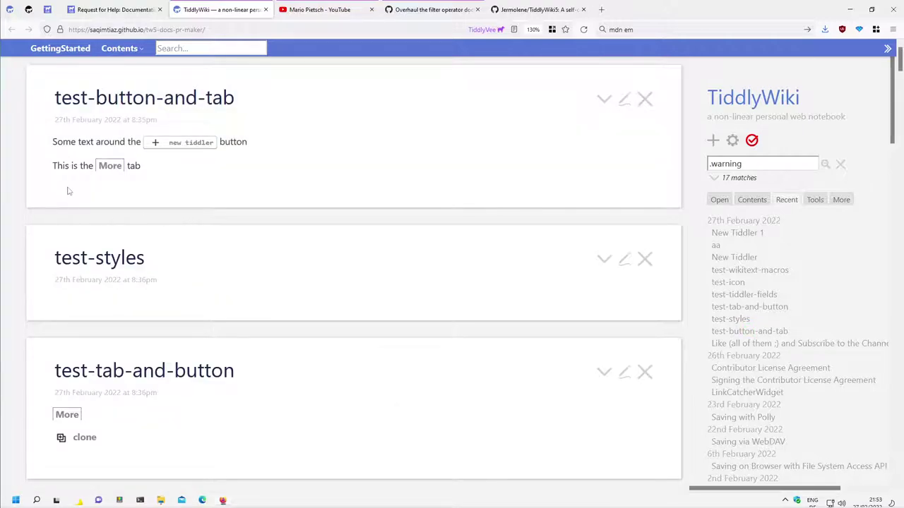
drag(150, 169, 53, 165)
click(145, 182)
Set the Toolbar Button Style to Boxed in Control Panel Settings.
click(732, 141)
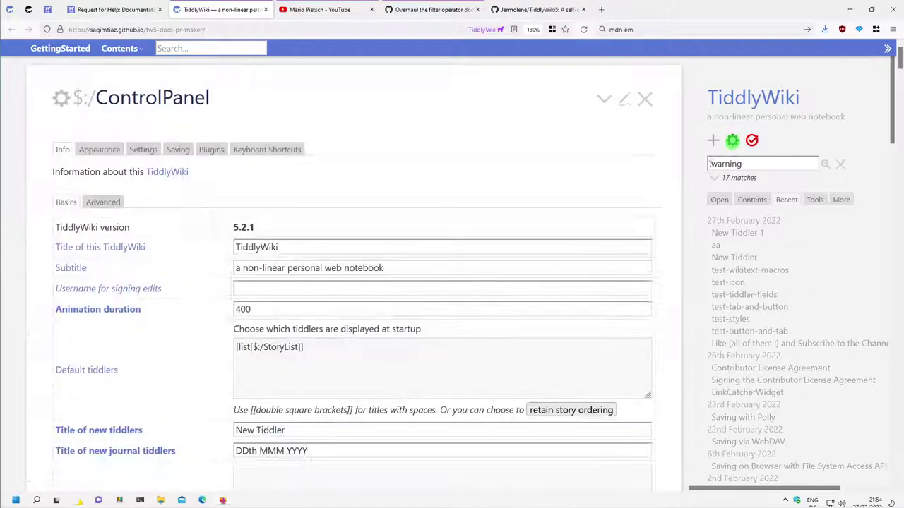
click(137, 150)
scroll(228, 312, down, 5)
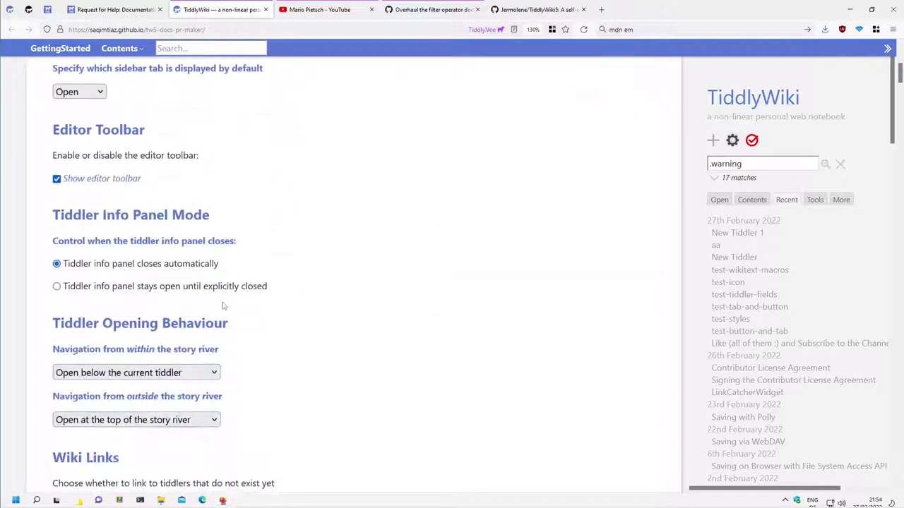
scroll(224, 307, down, 3)
scroll(224, 307, down, 2)
scroll(223, 305, down, 2)
scroll(223, 305, down, 3)
scroll(222, 304, down, 1)
scroll(205, 299, down, 1)
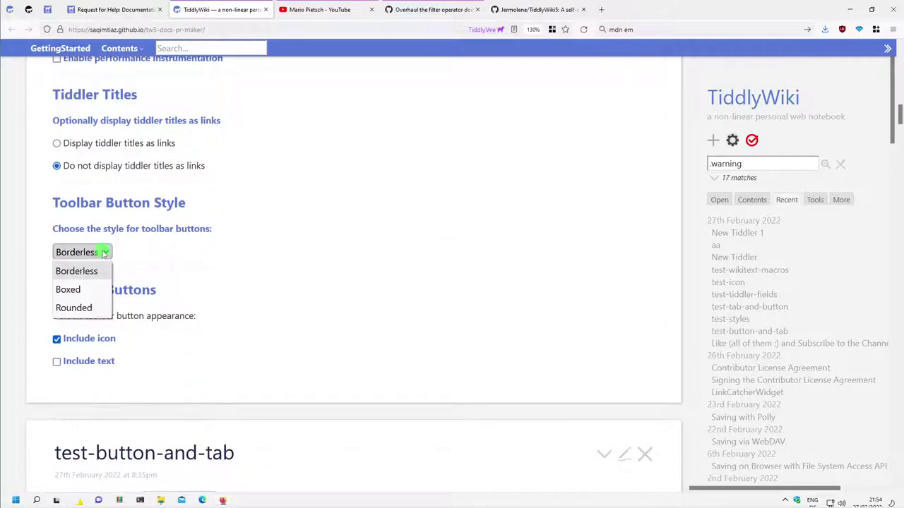
click(88, 297)
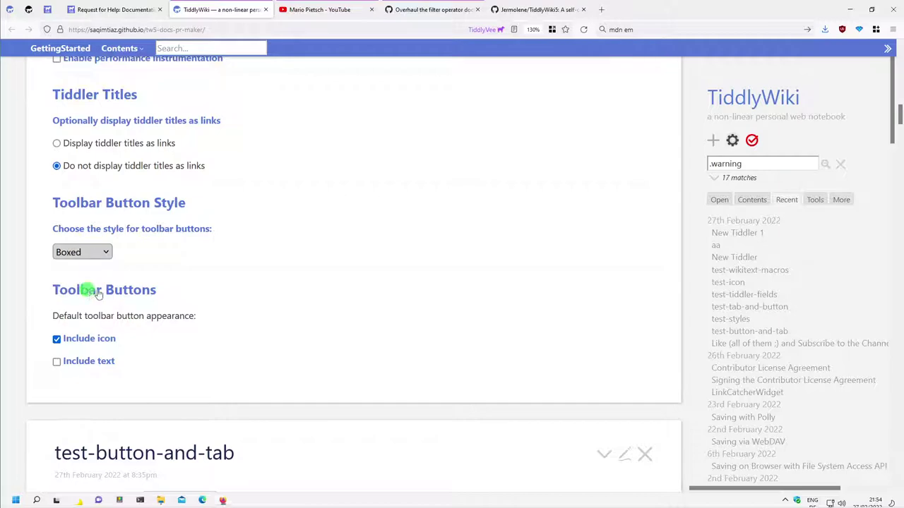
key(ctrl+shift+f)
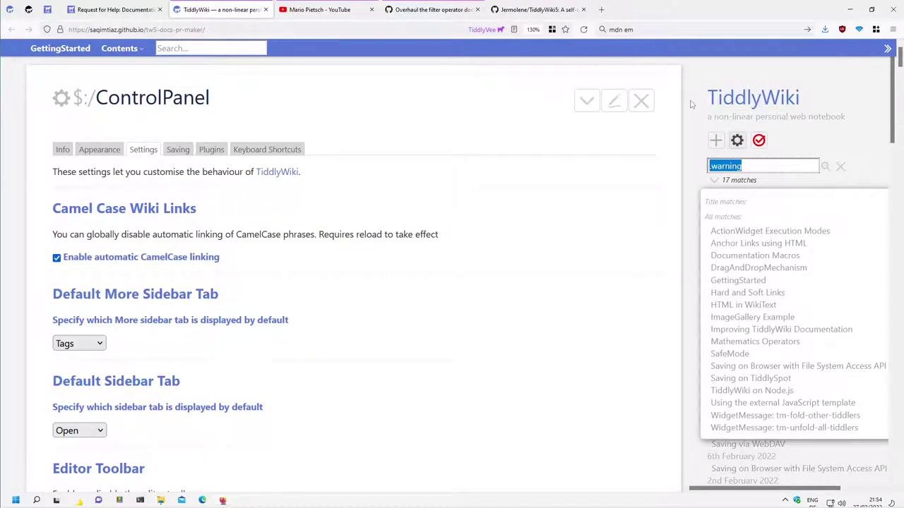
Tick 'Include text' so toolbar buttons show text labels beside their icons.
scroll(599, 241, down, 4)
scroll(601, 233, down, 2)
scroll(601, 234, down, 3)
scroll(601, 233, down, 4)
scroll(600, 233, down, 3)
scroll(432, 214, down, 1)
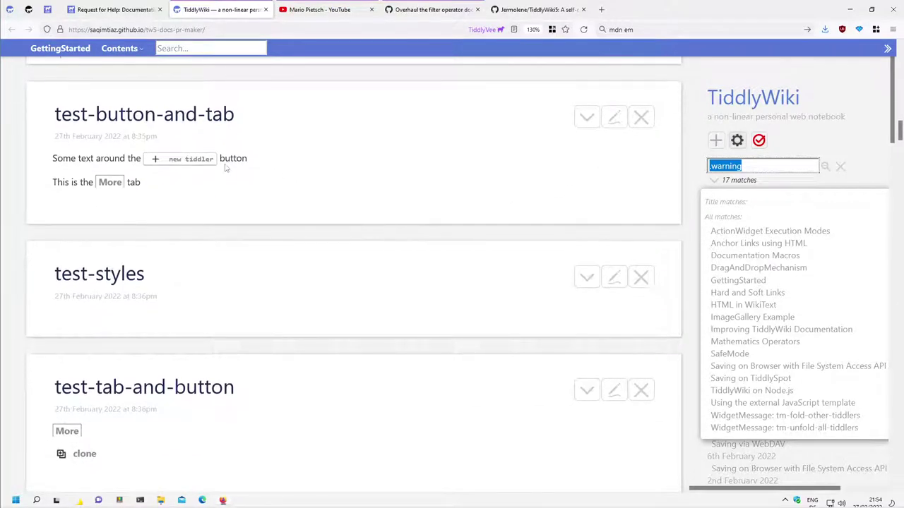
scroll(283, 263, down, 3)
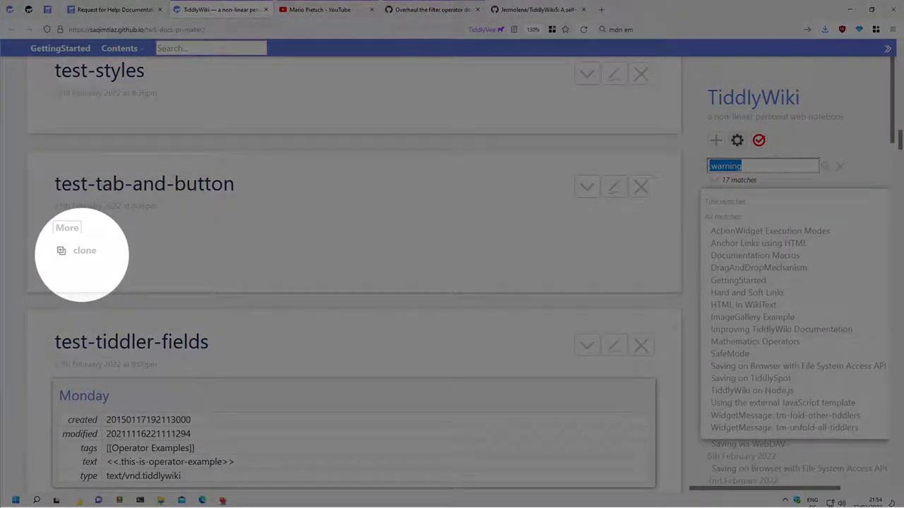
click(81, 250)
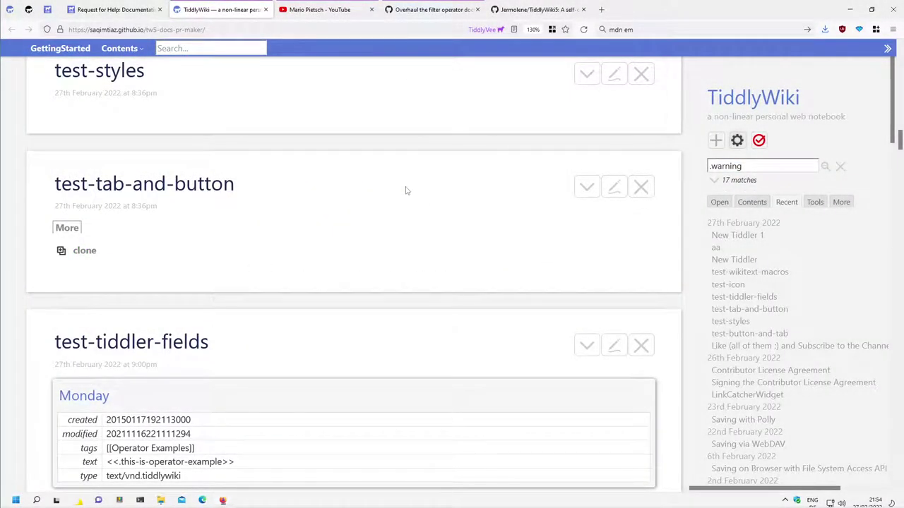
scroll(406, 190, up, 3)
scroll(269, 202, up, 4)
scroll(238, 205, up, 1)
scroll(238, 205, up, 1)
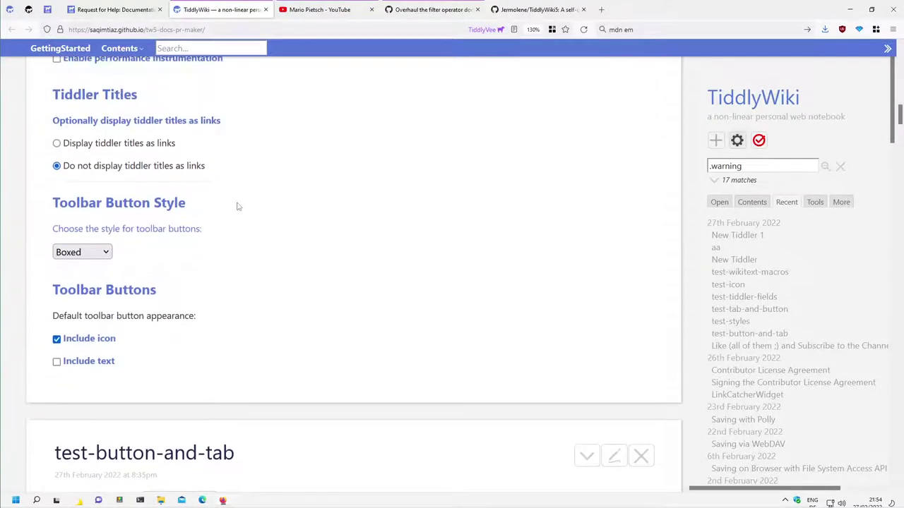
click(56, 362)
key(ctrl+shift+f)
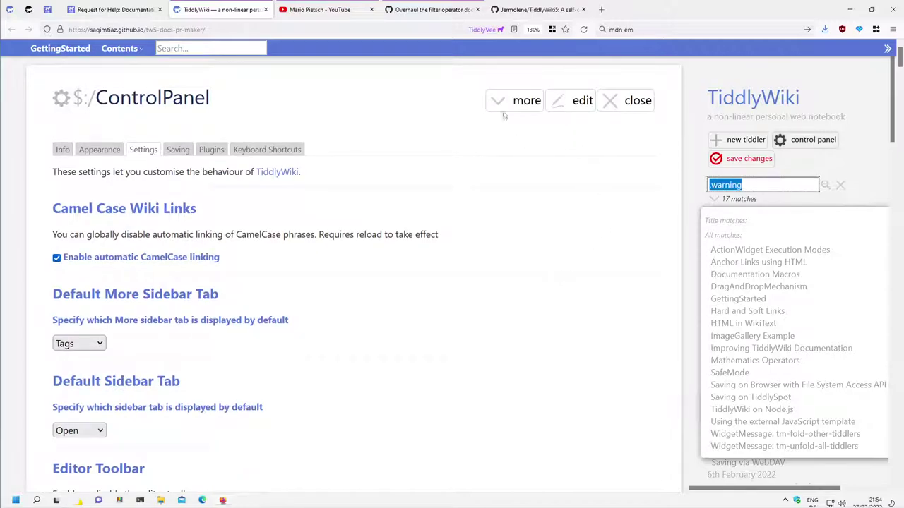
scroll(393, 254, down, 7)
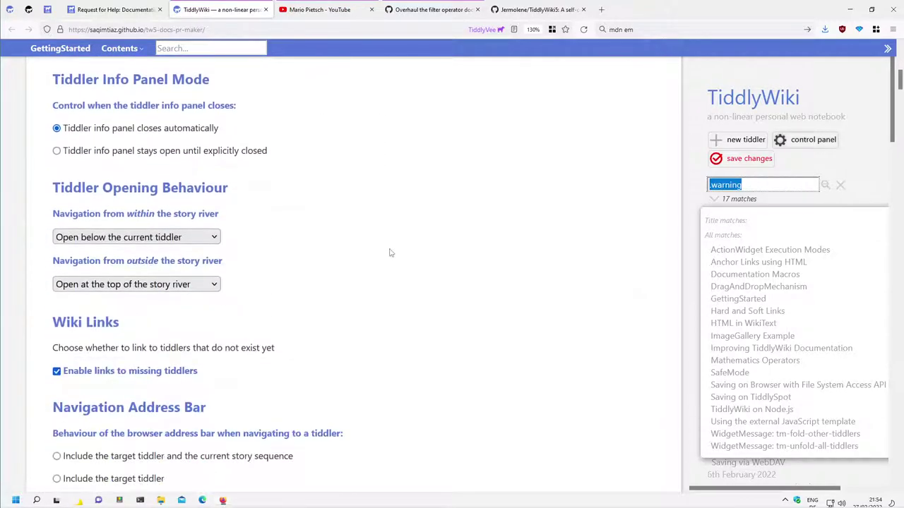
scroll(389, 253, down, 2)
scroll(389, 252, down, 2)
scroll(389, 253, down, 5)
scroll(389, 253, down, 2)
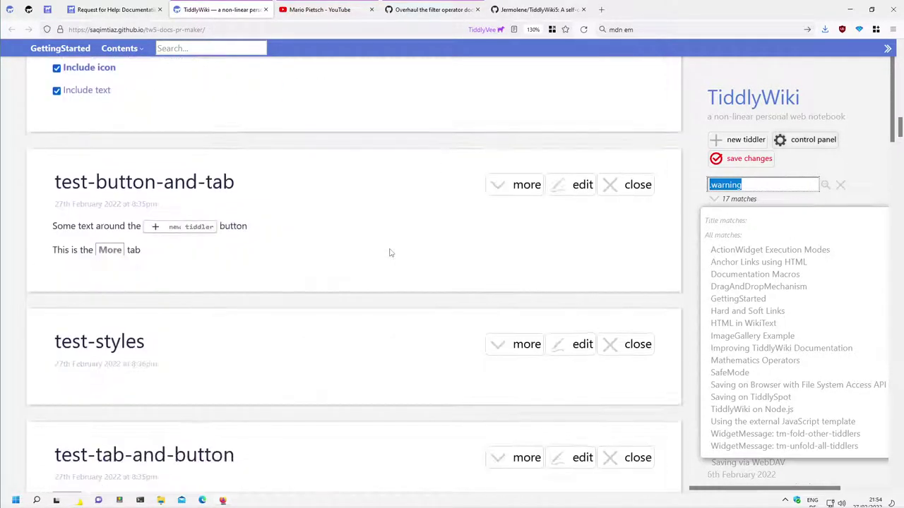
scroll(189, 240, down, 1)
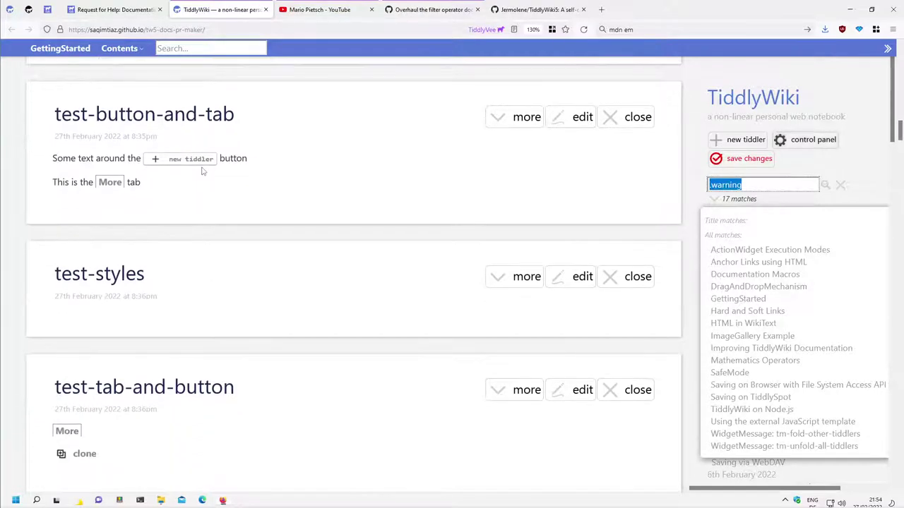
click(582, 117)
drag(170, 203, 133, 203)
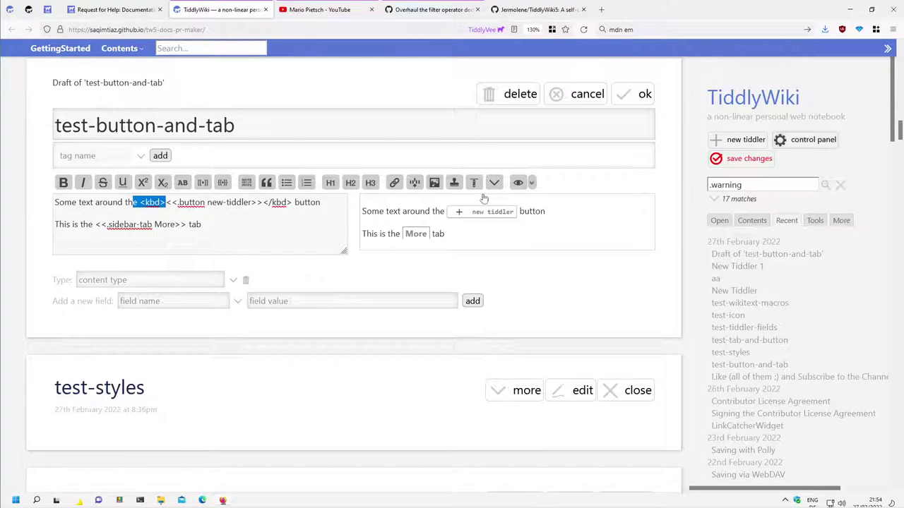
click(601, 98)
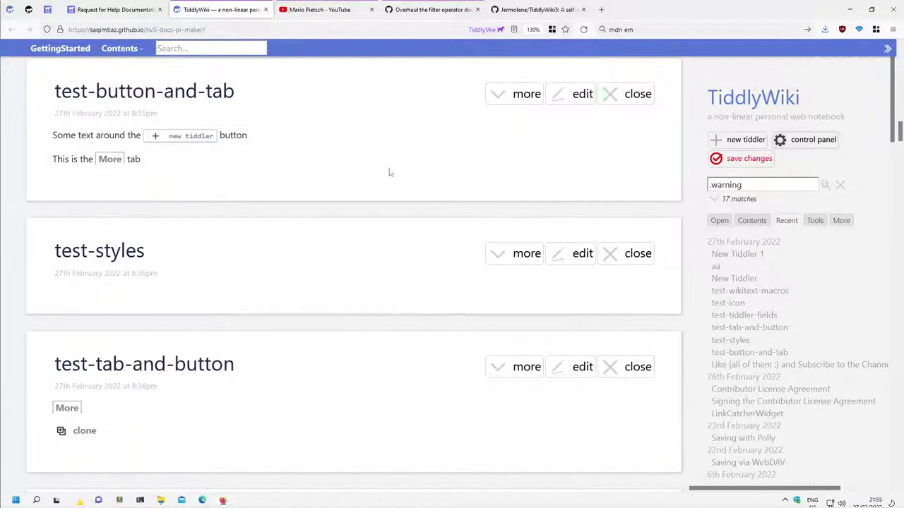
scroll(316, 142, down, 1)
scroll(318, 152, down, 2)
scroll(320, 162, down, 2)
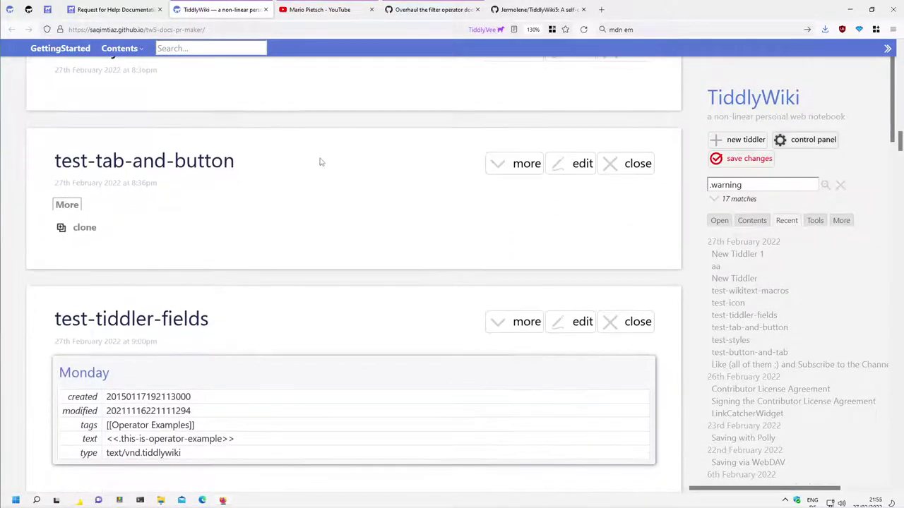
scroll(325, 159, up, 3)
scroll(329, 157, up, 2)
scroll(329, 157, up, 1)
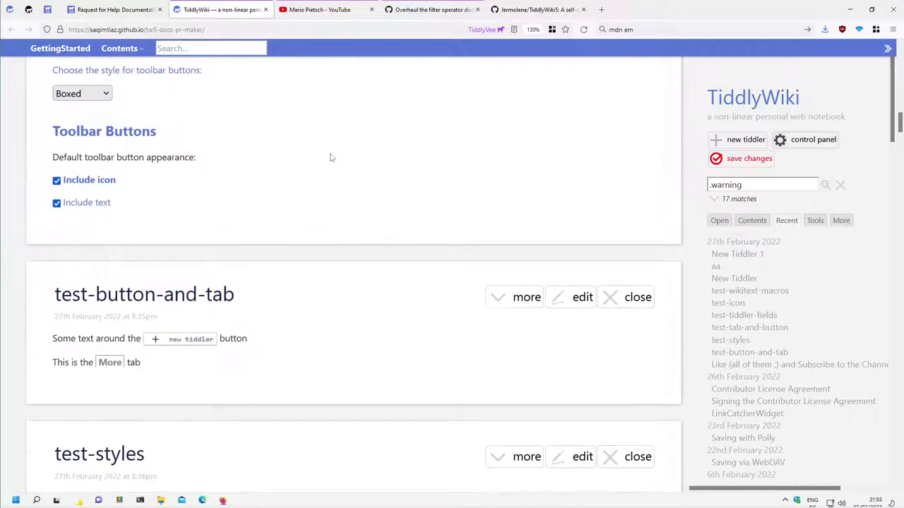
scroll(279, 179, up, 1)
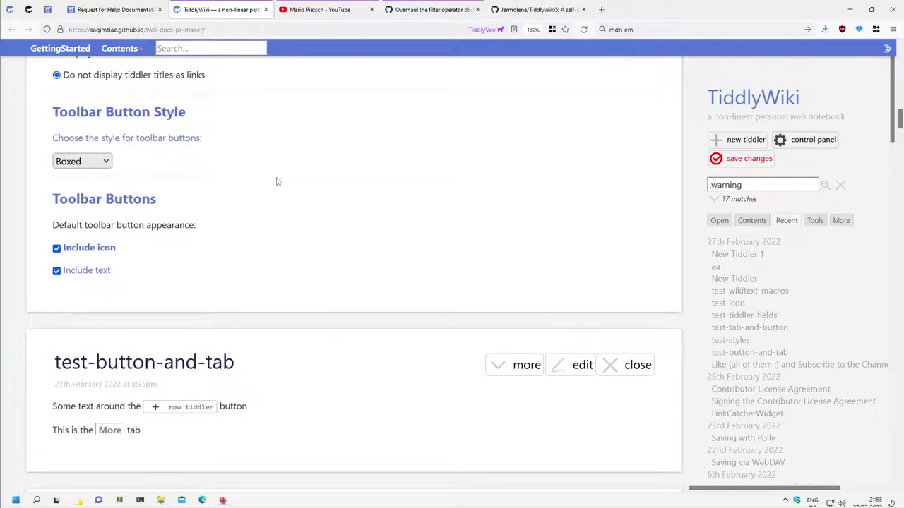
Switch the wiki to the SolarizedLight palette from the sidebar Tools list.
click(816, 220)
scroll(782, 275, down, 1)
scroll(783, 275, down, 3)
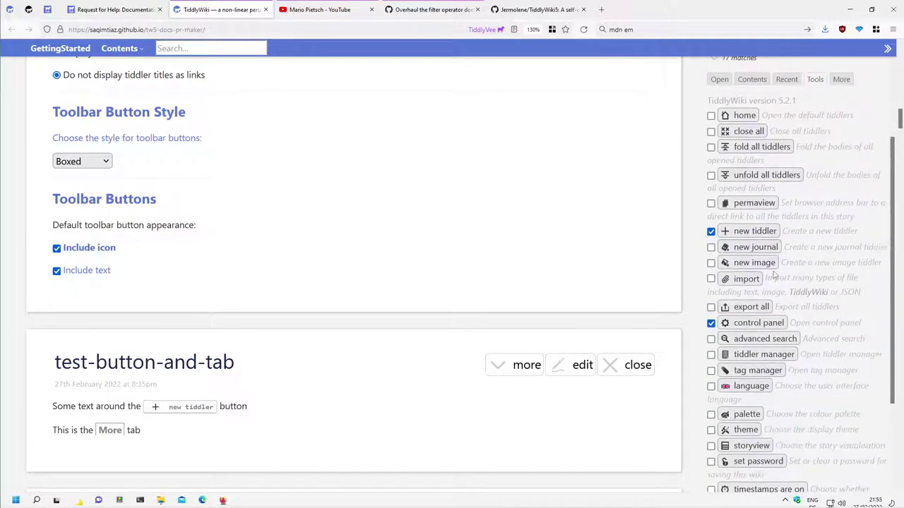
scroll(770, 286, down, 1)
scroll(762, 295, down, 2)
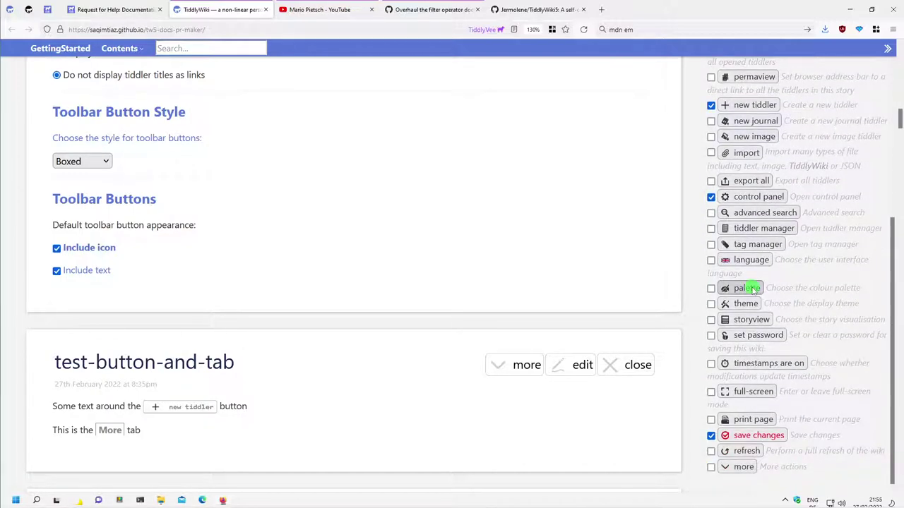
click(747, 289)
scroll(758, 284, down, 3)
scroll(763, 296, down, 1)
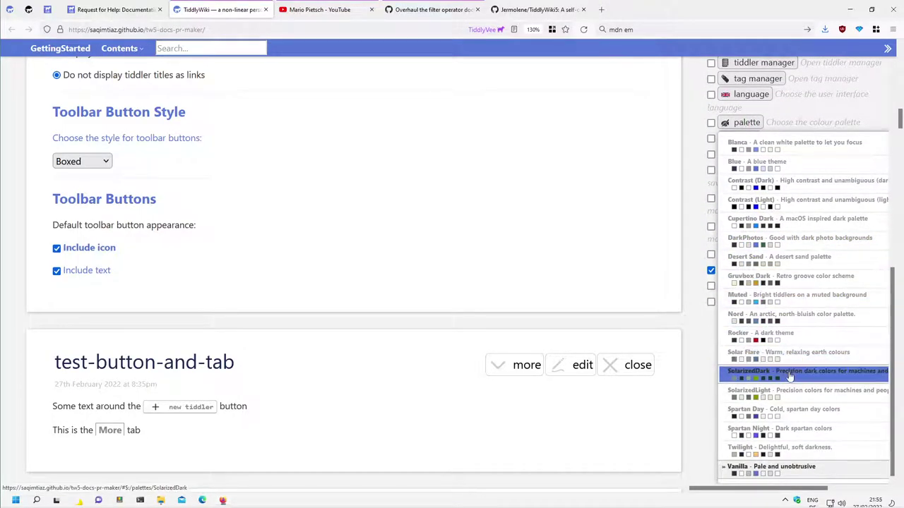
click(790, 394)
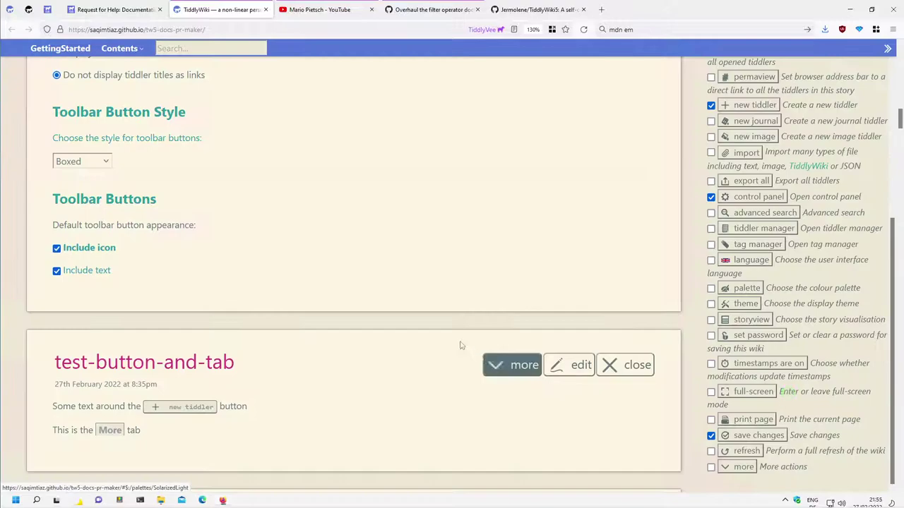
scroll(595, 229, up, 5)
scroll(847, 178, up, 3)
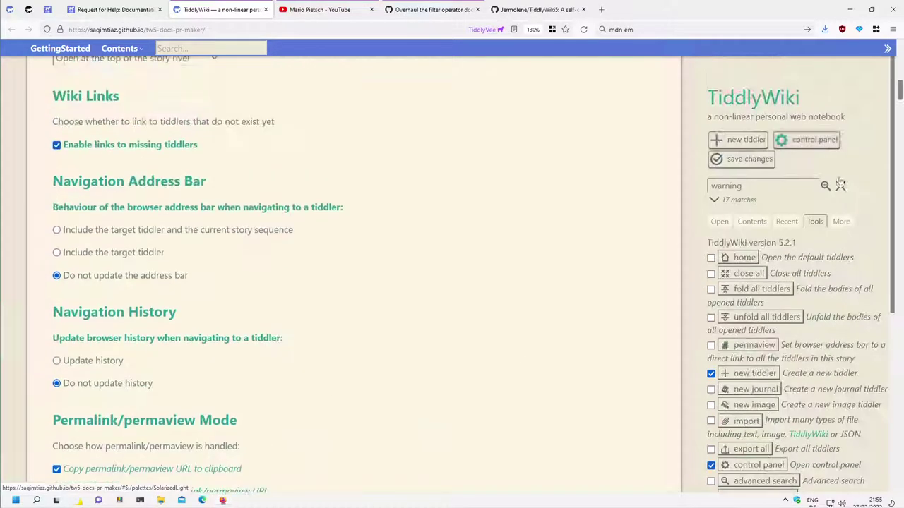
Close the control panel, test-button-and-tab and test-styles tiddlers.
click(845, 223)
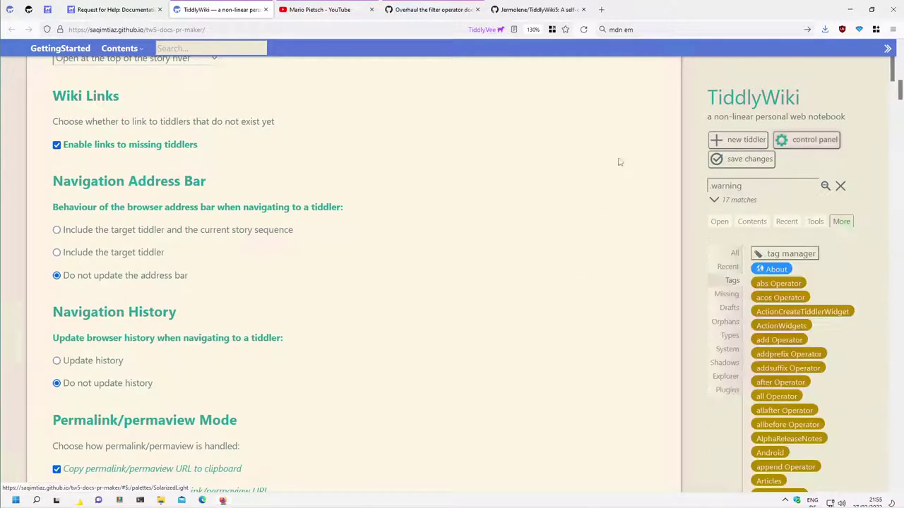
scroll(634, 127, up, 4)
scroll(649, 127, up, 3)
scroll(650, 123, up, 4)
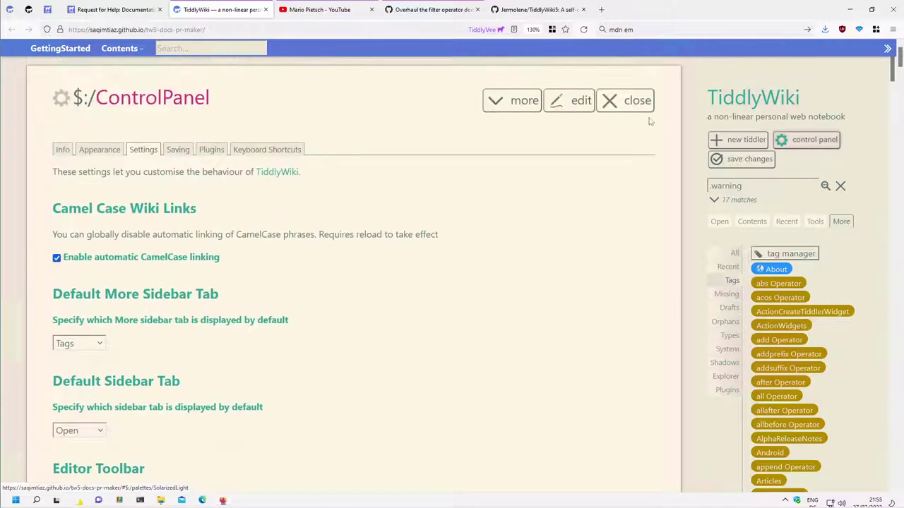
click(638, 101)
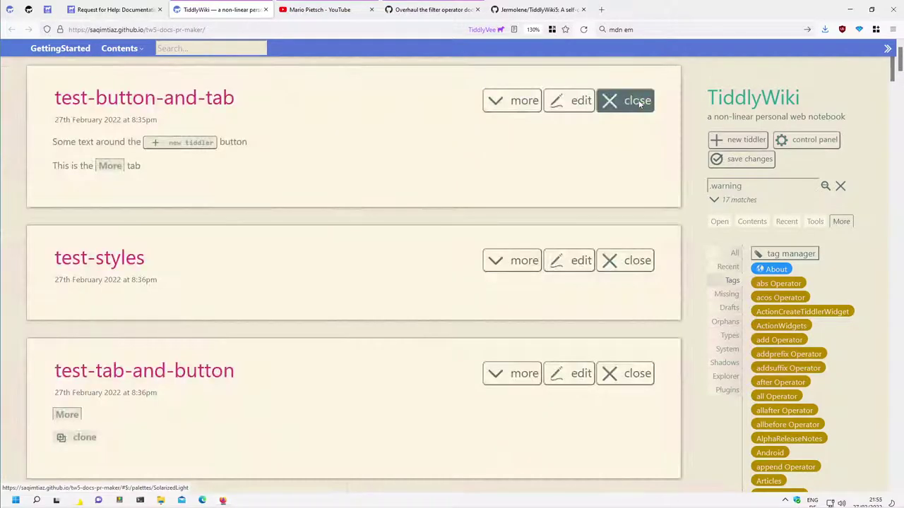
click(638, 101)
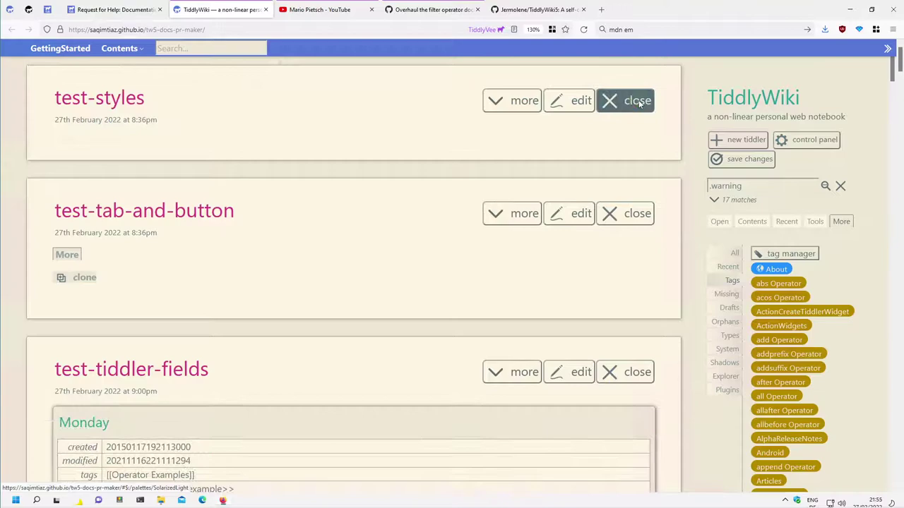
click(638, 101)
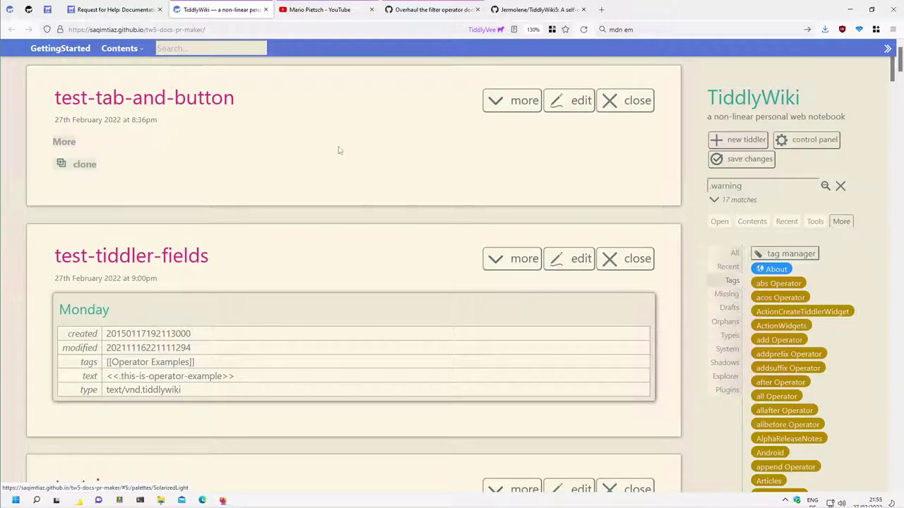
Reopen test-styles and test-button-and-tab at the top from the Recent list.
click(786, 222)
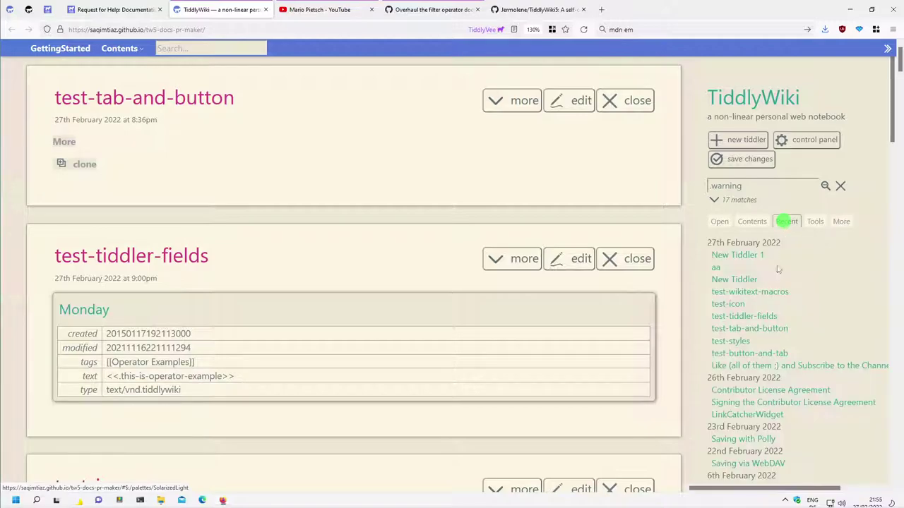
click(742, 341)
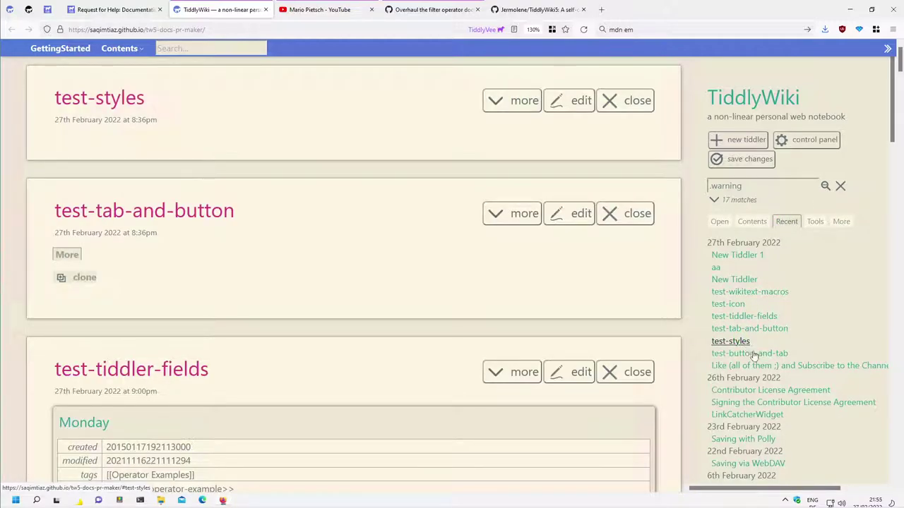
click(748, 353)
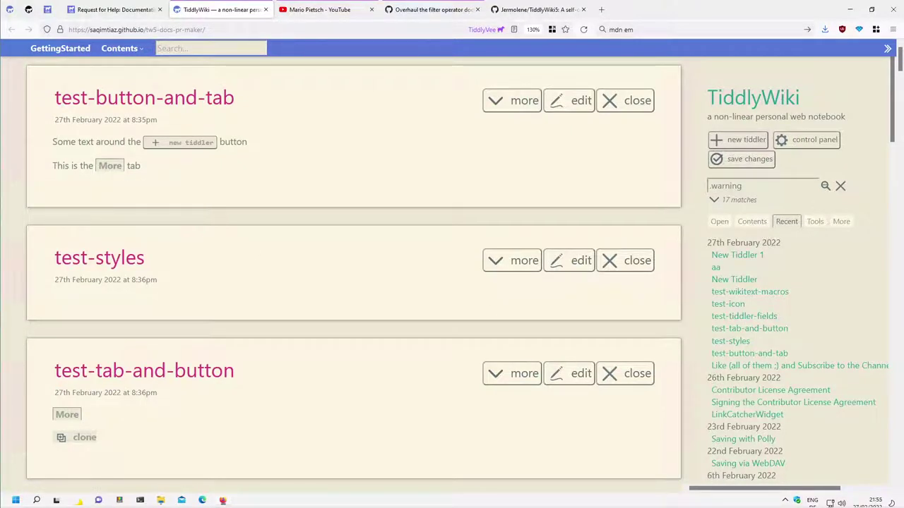
click(841, 224)
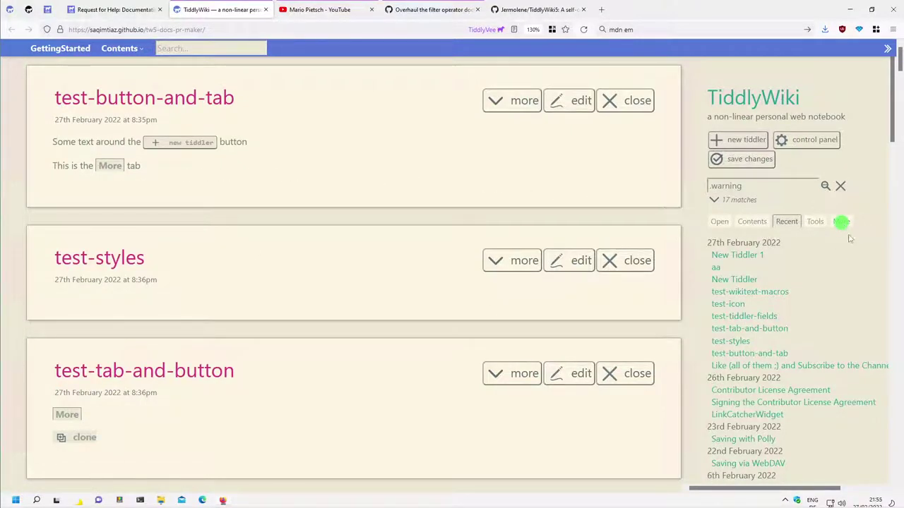
click(814, 223)
scroll(813, 223, down, 3)
scroll(798, 282, down, 1)
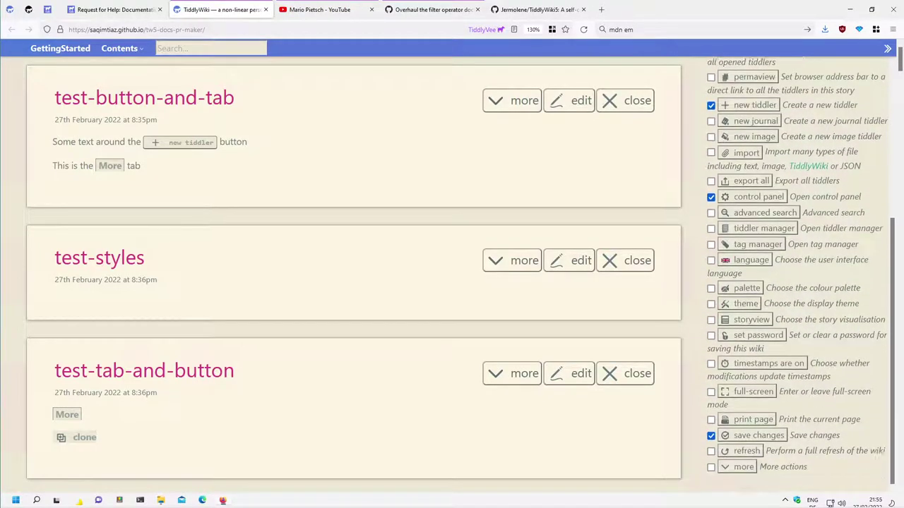
Apply the Cupertino Dark colour palette to the wiki.
click(739, 288)
scroll(823, 316, down, 1)
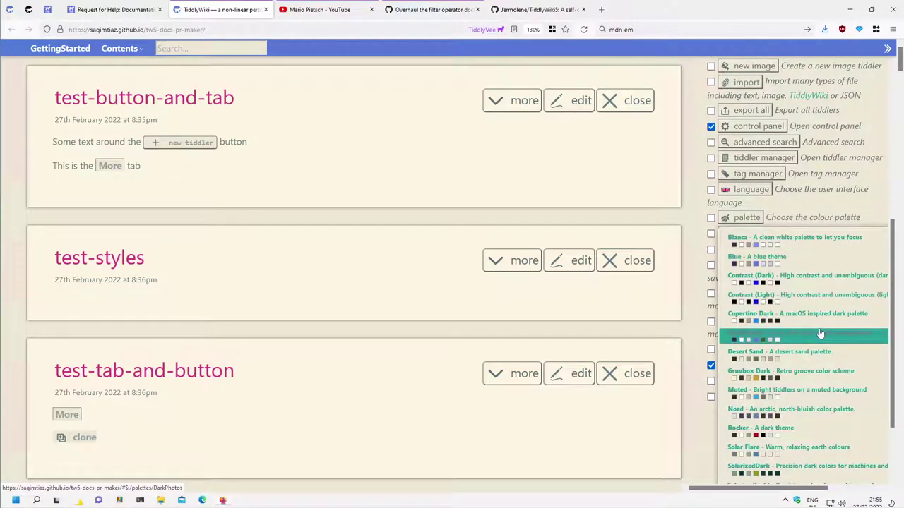
scroll(820, 334, down, 1)
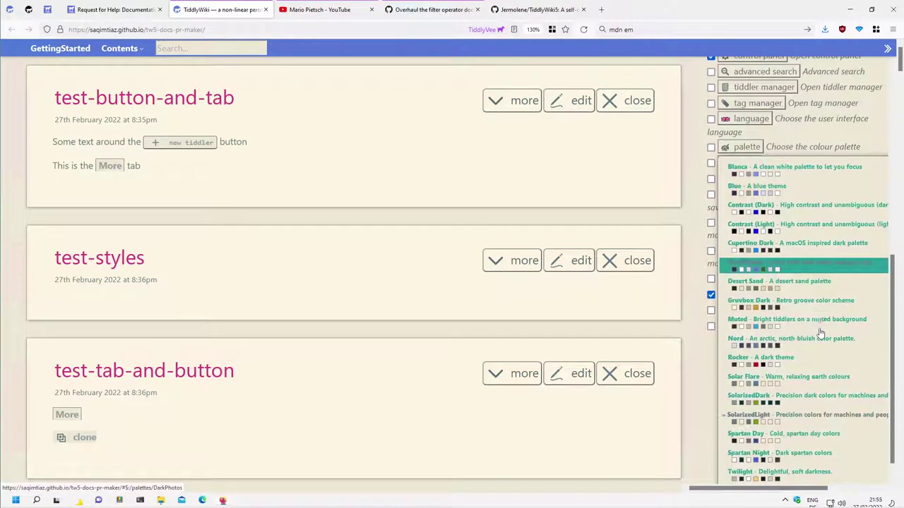
click(812, 244)
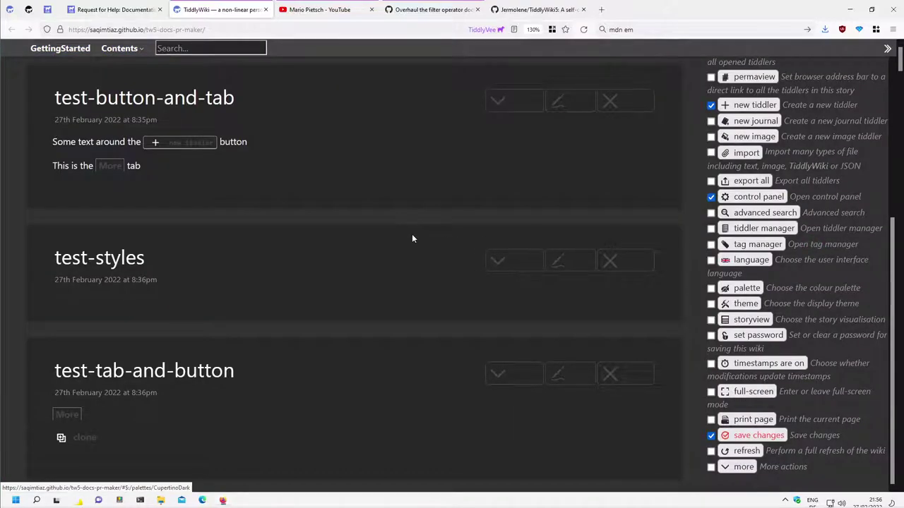
scroll(807, 207, up, 4)
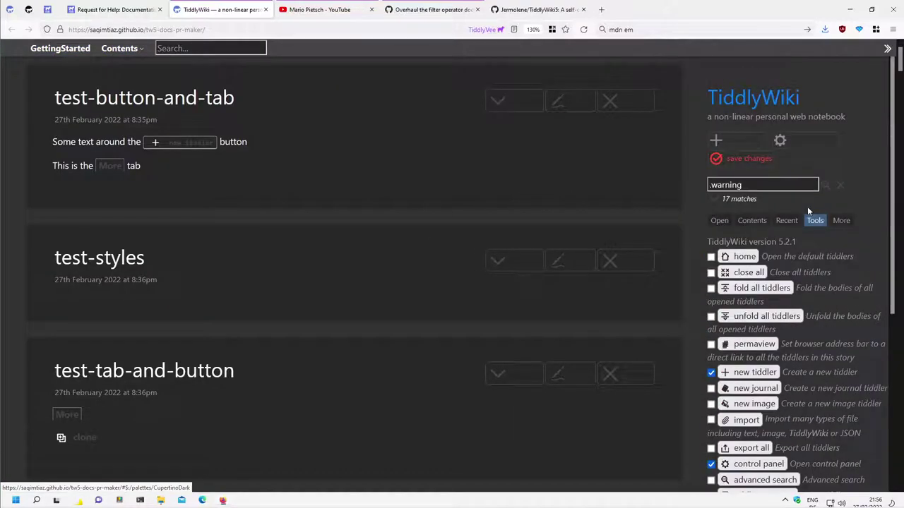
click(842, 222)
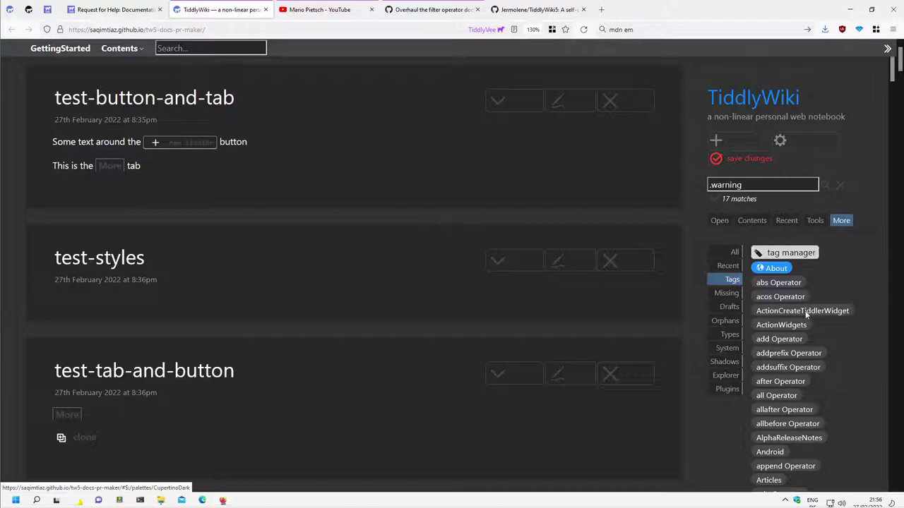
Switch to the light Vanilla palette and close test-button-and-tab.
scroll(797, 307, down, 4)
click(814, 81)
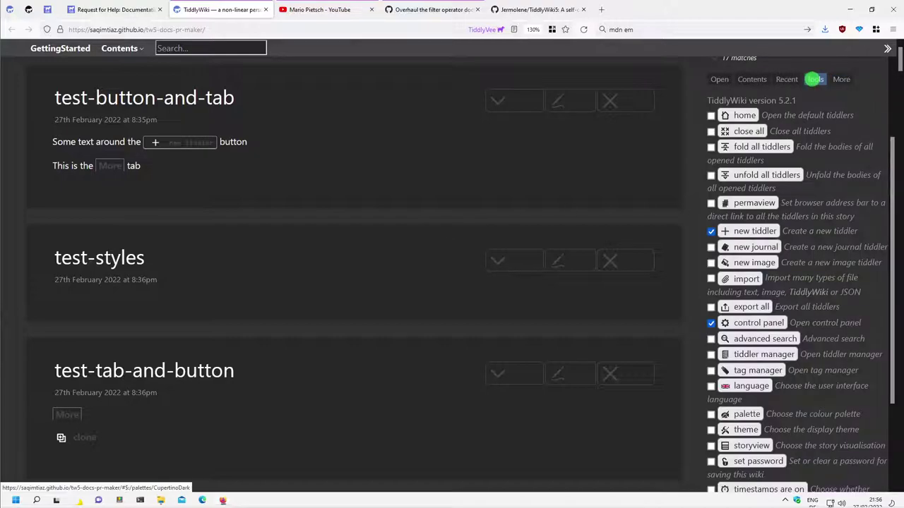
scroll(755, 288, down, 4)
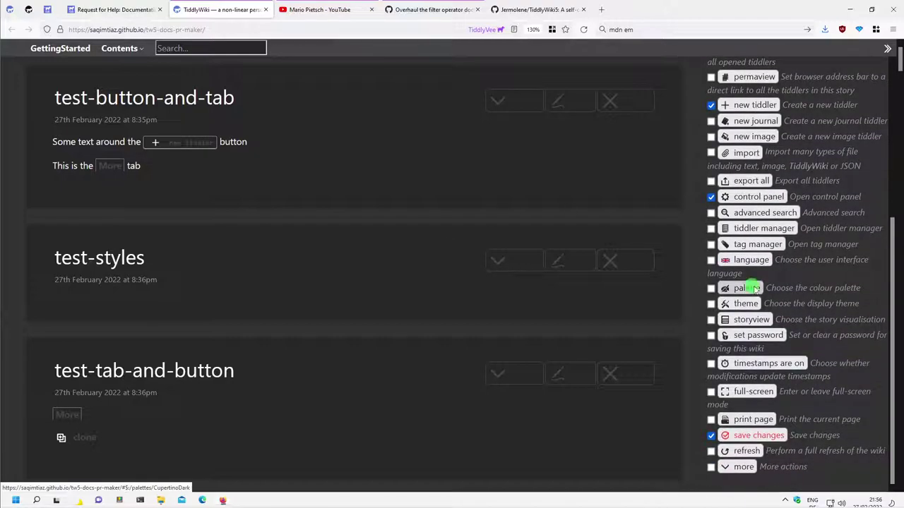
click(754, 286)
scroll(770, 339, down, 5)
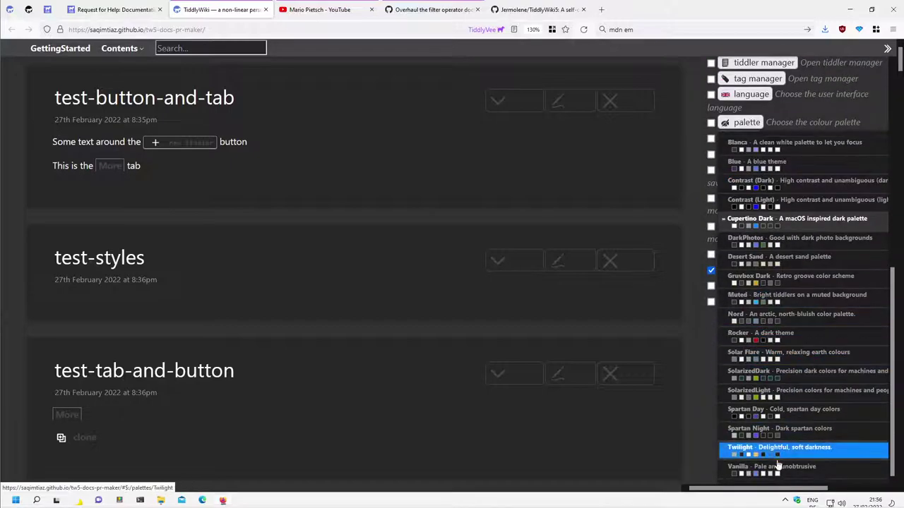
click(774, 467)
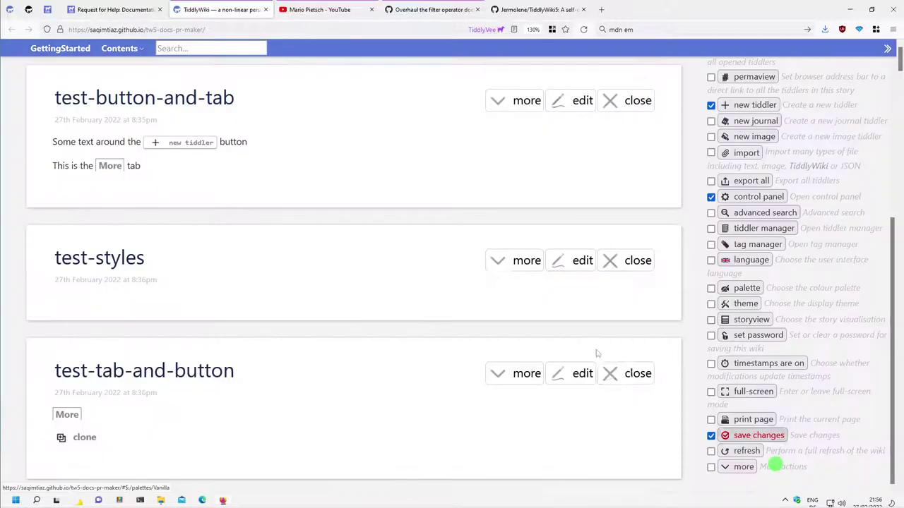
click(621, 103)
scroll(792, 154, up, 5)
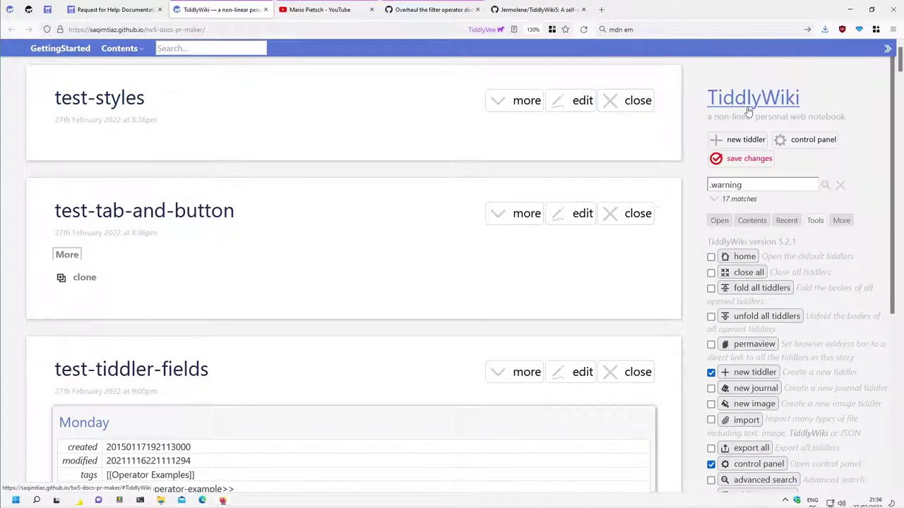
Set Toolbar Button Style to Borderless and untick 'Include text' in Control Panel Settings.
click(794, 143)
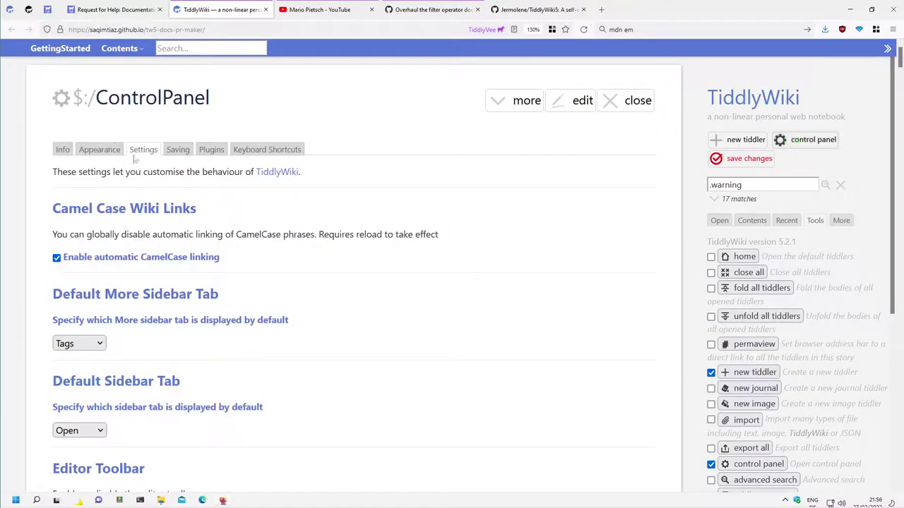
scroll(178, 290, down, 5)
scroll(174, 291, down, 2)
scroll(173, 292, down, 2)
scroll(173, 291, down, 5)
scroll(173, 292, down, 2)
click(91, 322)
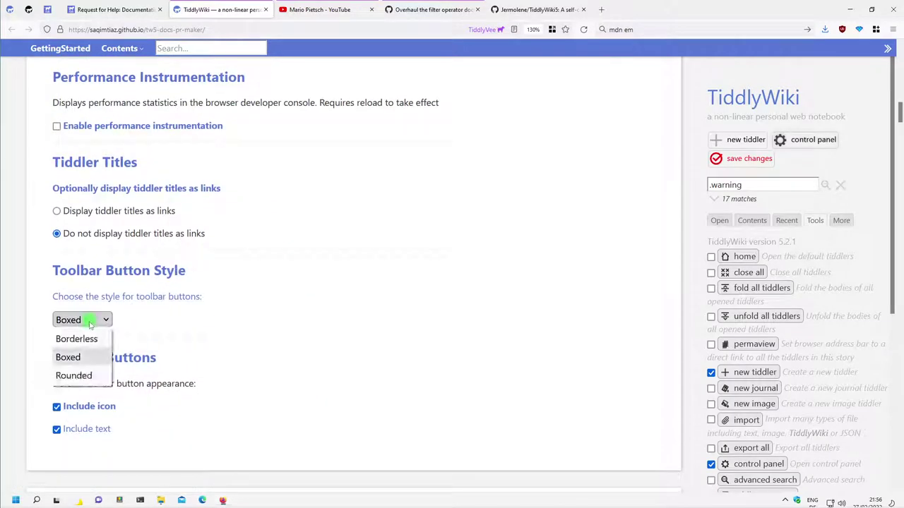
click(85, 339)
key(ctrl+shift+f)
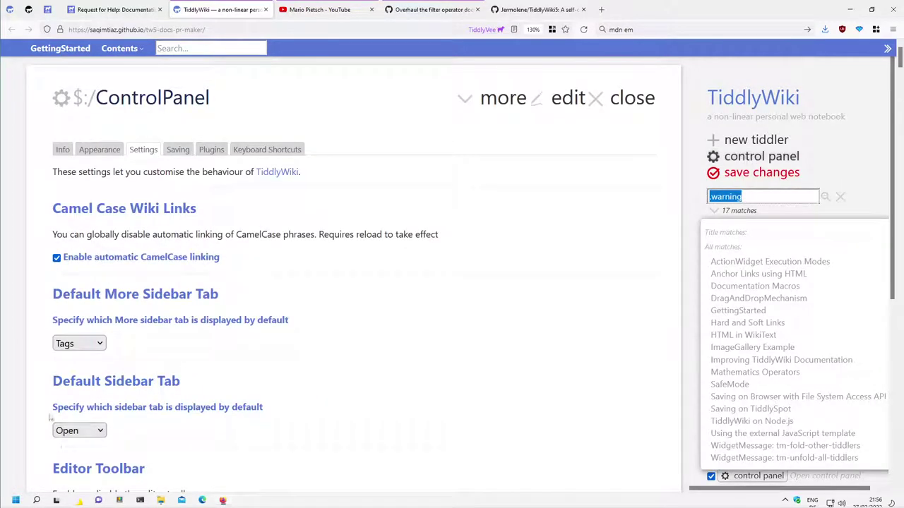
scroll(51, 413, down, 10)
scroll(51, 406, down, 5)
scroll(51, 399, down, 2)
scroll(52, 392, down, 2)
scroll(52, 392, down, 5)
click(56, 158)
Close the five test tiddlers, New Tiddler 1, aa, ActionWidget Execution Modes, acos Operator and New Tiddler.
click(645, 100)
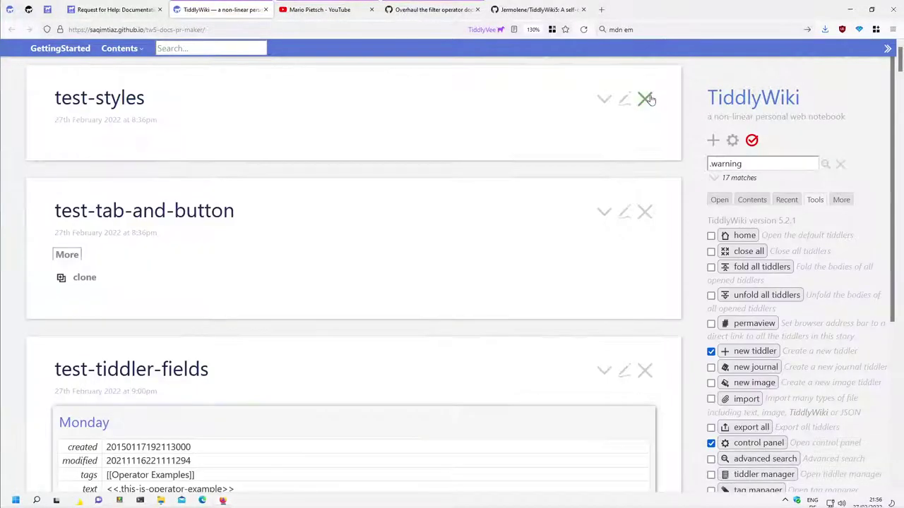
click(647, 97)
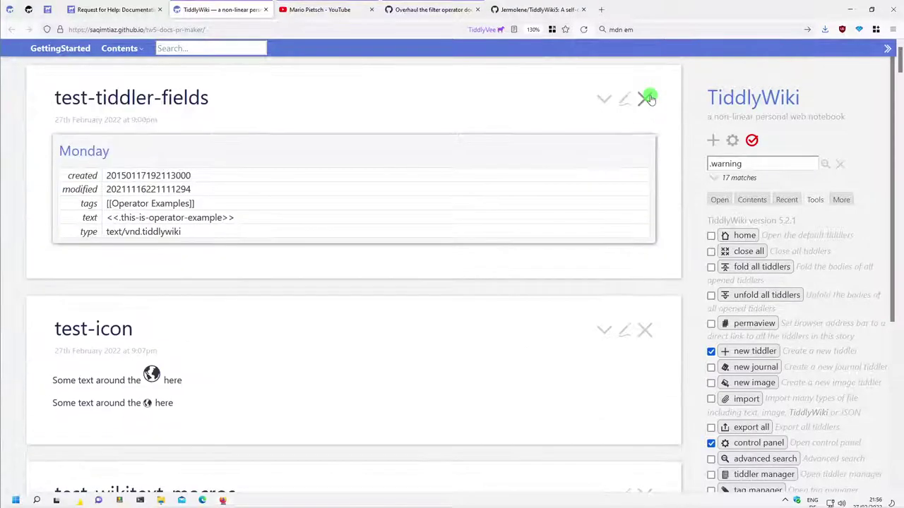
click(648, 98)
click(648, 99)
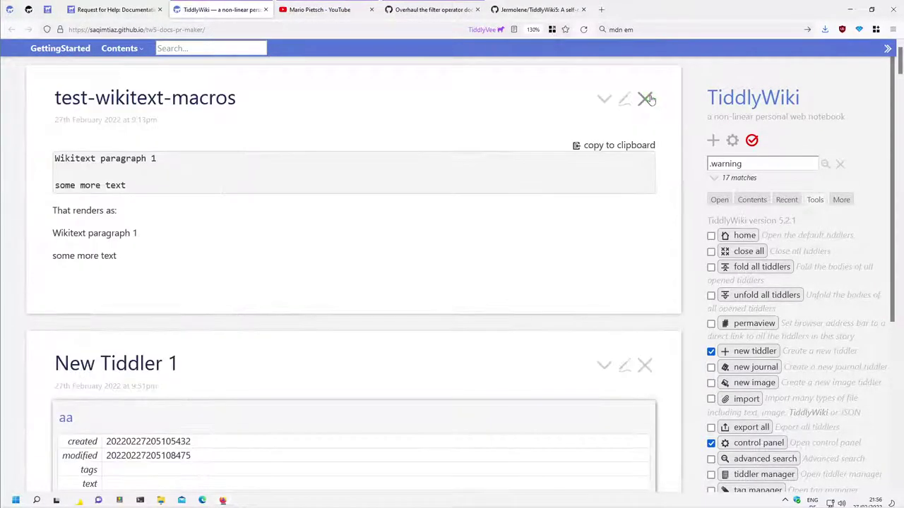
click(648, 99)
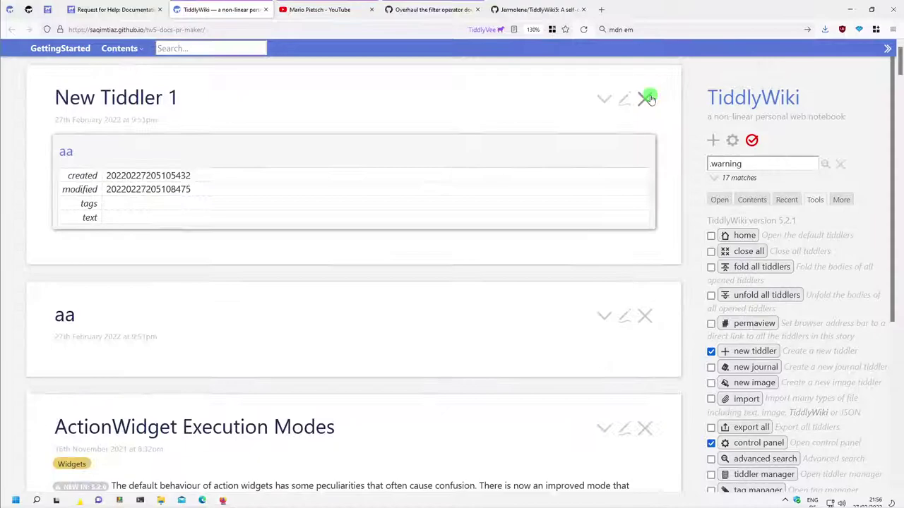
click(649, 99)
click(648, 98)
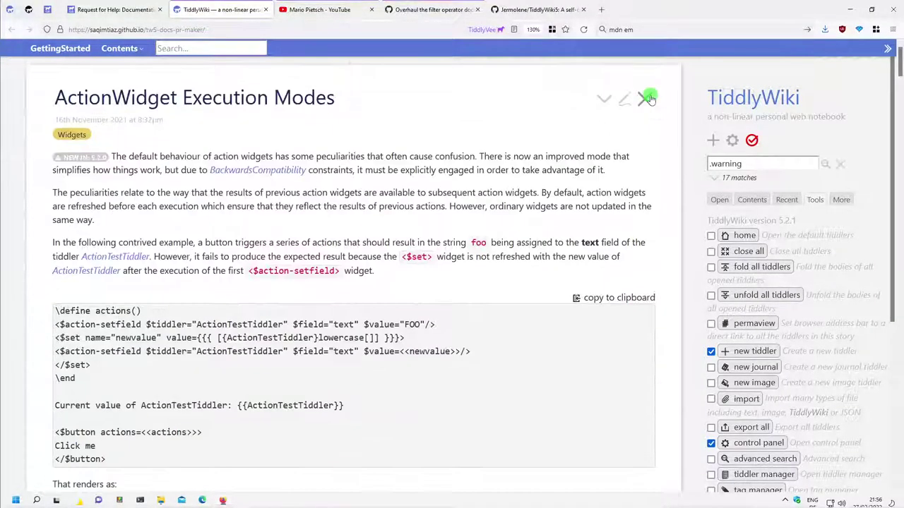
click(648, 99)
click(649, 98)
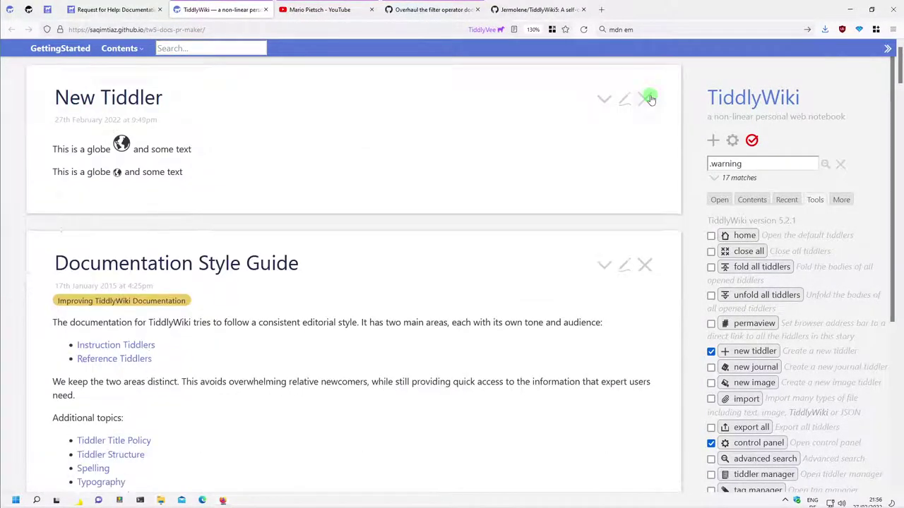
click(649, 99)
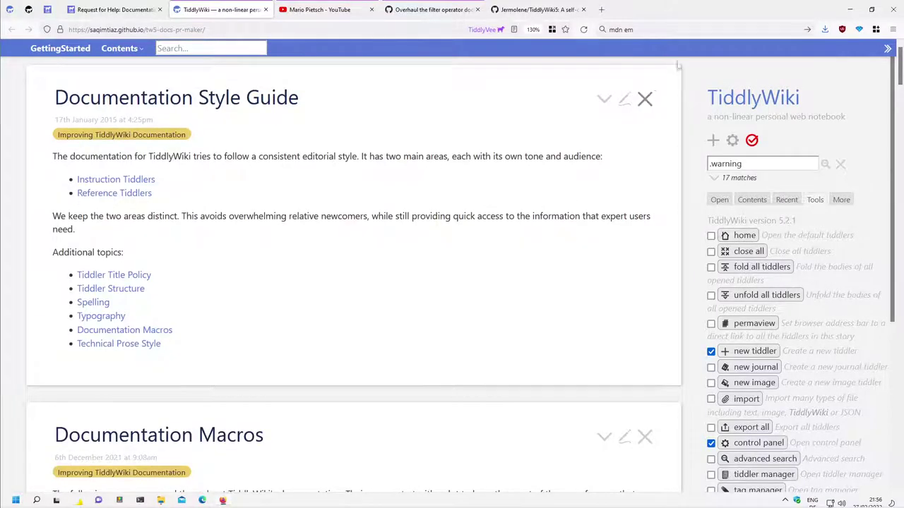
Close Documentation Style Guide and scroll Documentation Macros down to select its User interface heading.
scroll(650, 103, down, 1)
click(647, 98)
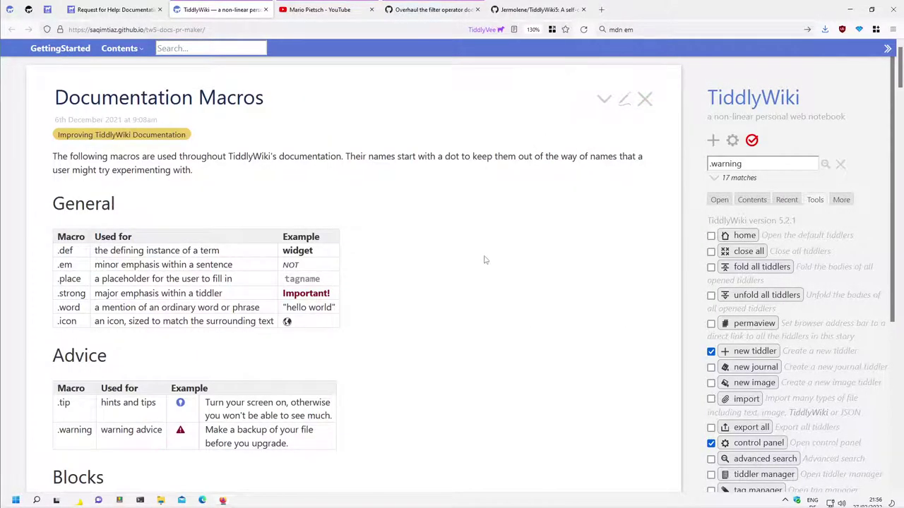
scroll(485, 260, down, 2)
scroll(458, 255, down, 2)
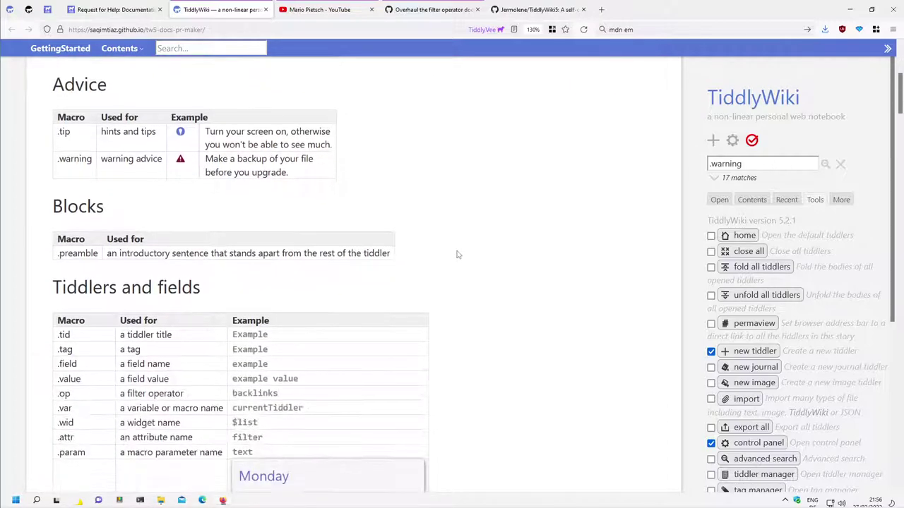
scroll(457, 254, down, 5)
scroll(458, 253, down, 2)
scroll(457, 253, down, 2)
scroll(458, 253, down, 1)
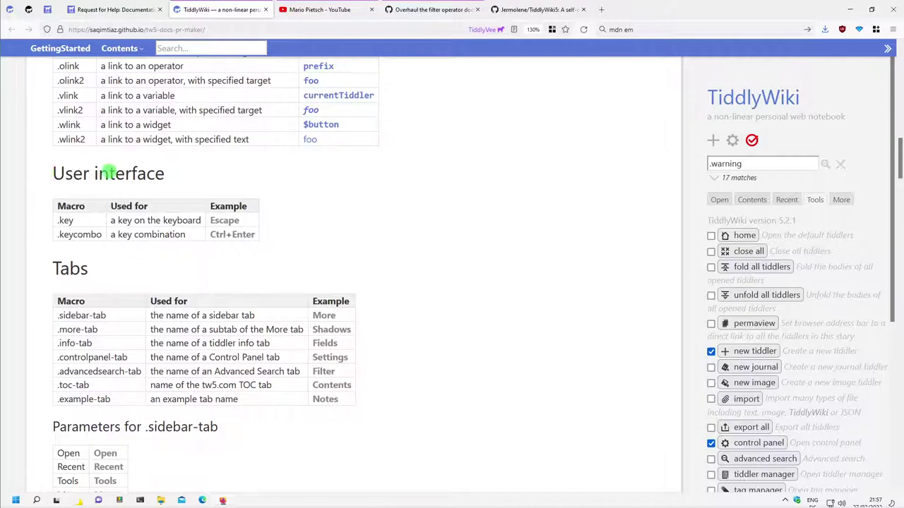
triple_click(106, 173)
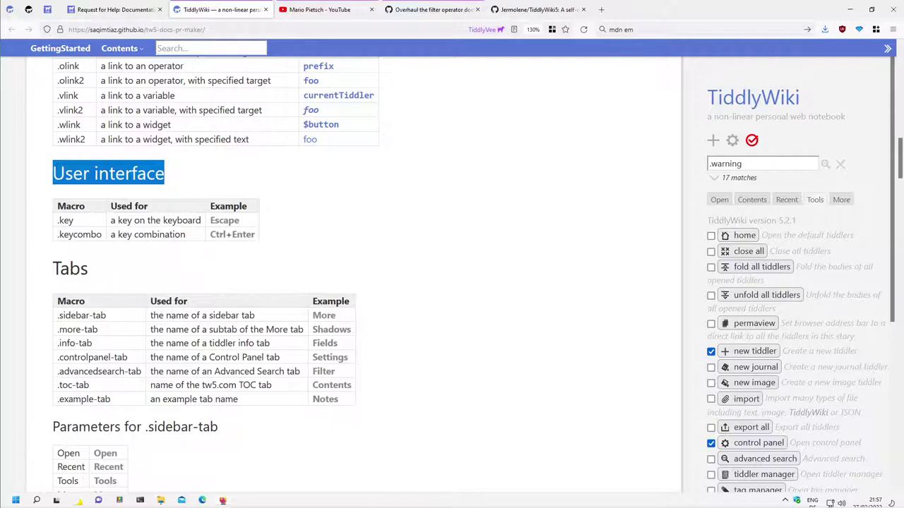
Search 'keyboardw', open KeyboardWidget and scroll to its Variables and Key Strings sections.
click(701, 158)
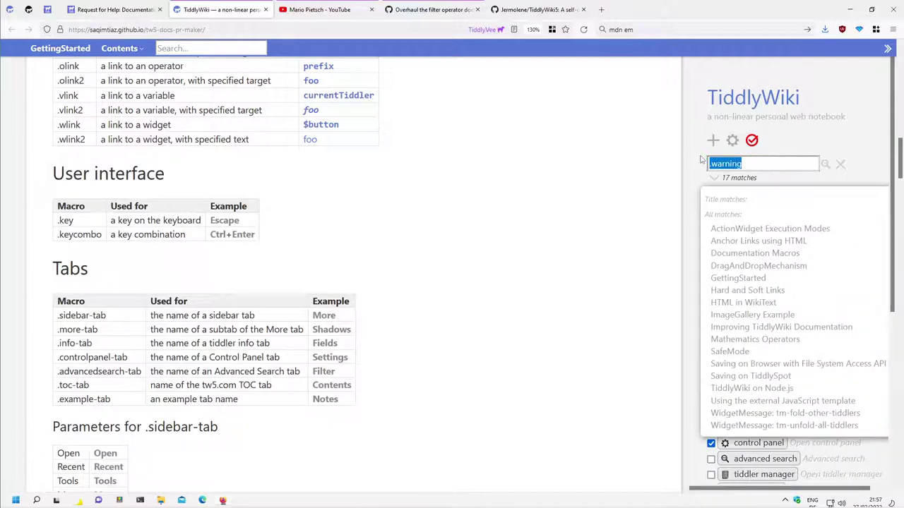
text(keybo)
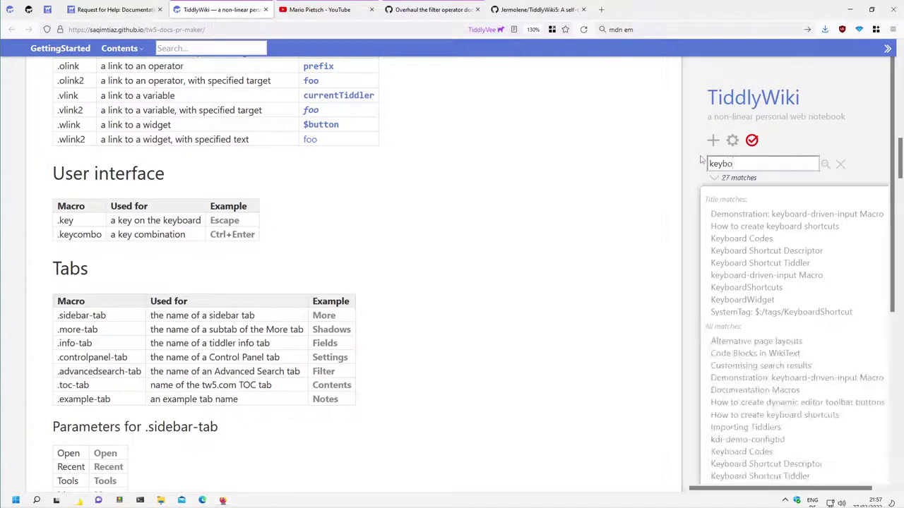
text(ardw)
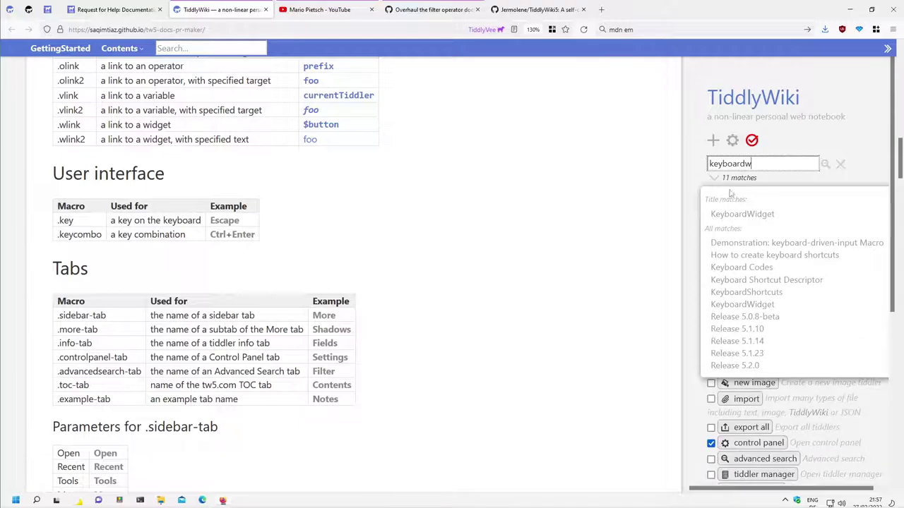
click(752, 216)
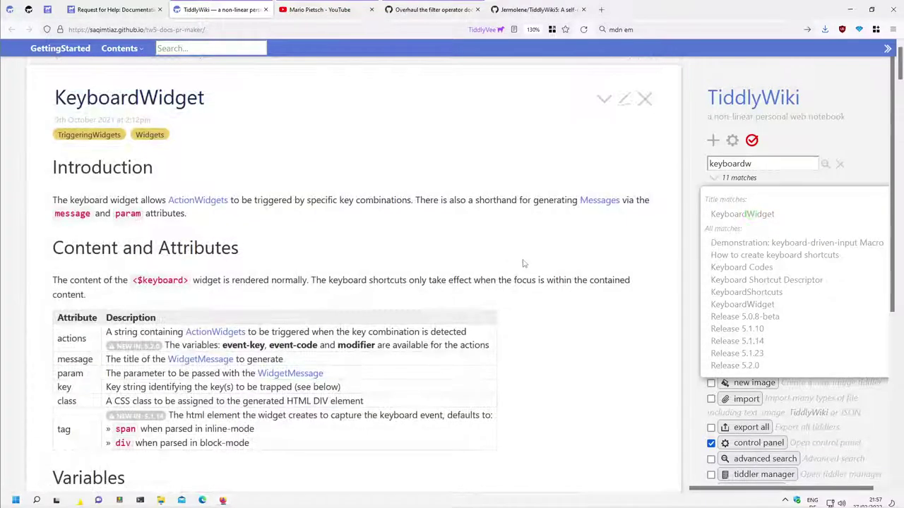
scroll(525, 262, down, 2)
scroll(529, 259, down, 3)
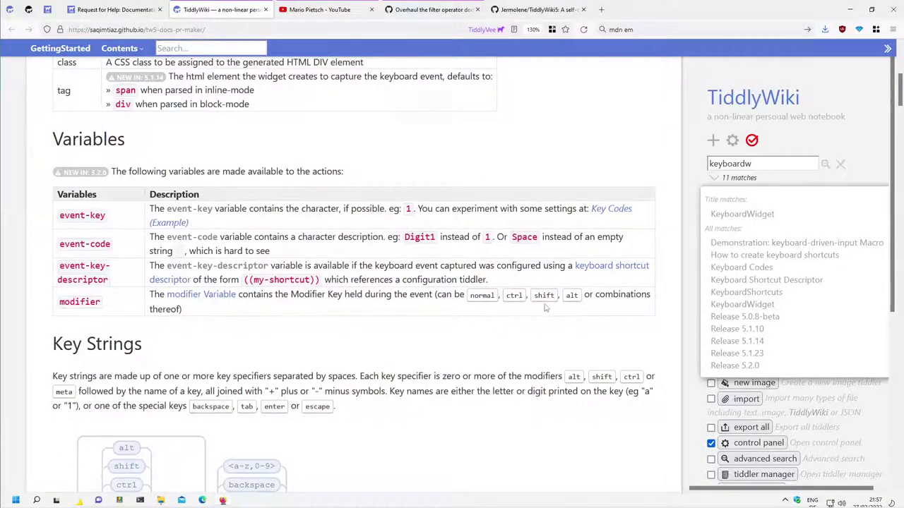
key(ctrl)
key(ctrl)
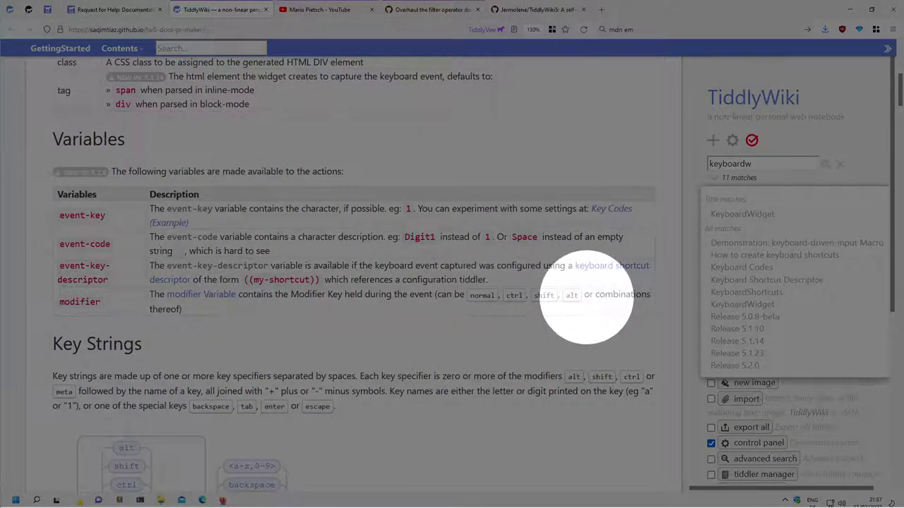
click(541, 317)
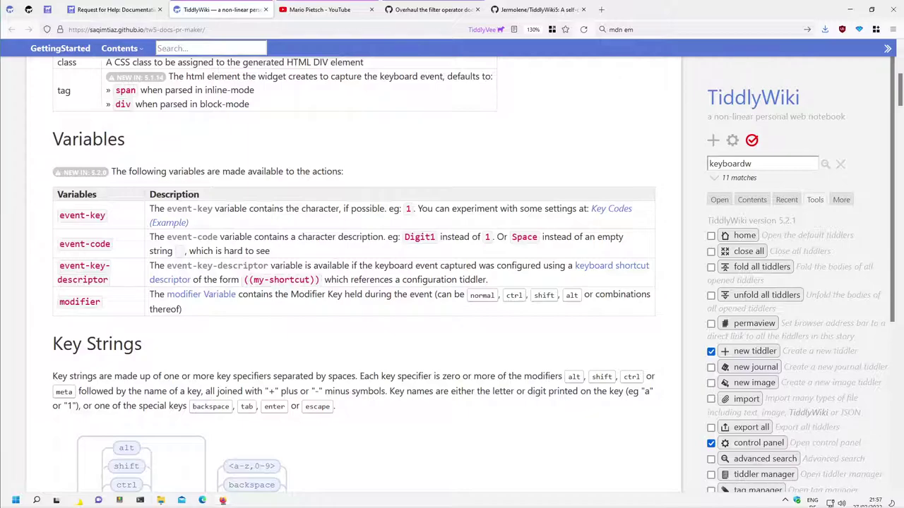
Scroll through Documentation Macros, then open and dismiss its more-actions menu unused.
scroll(431, 285, down, 3)
scroll(434, 286, down, 3)
scroll(428, 284, down, 5)
scroll(425, 284, down, 1)
scroll(425, 284, down, 2)
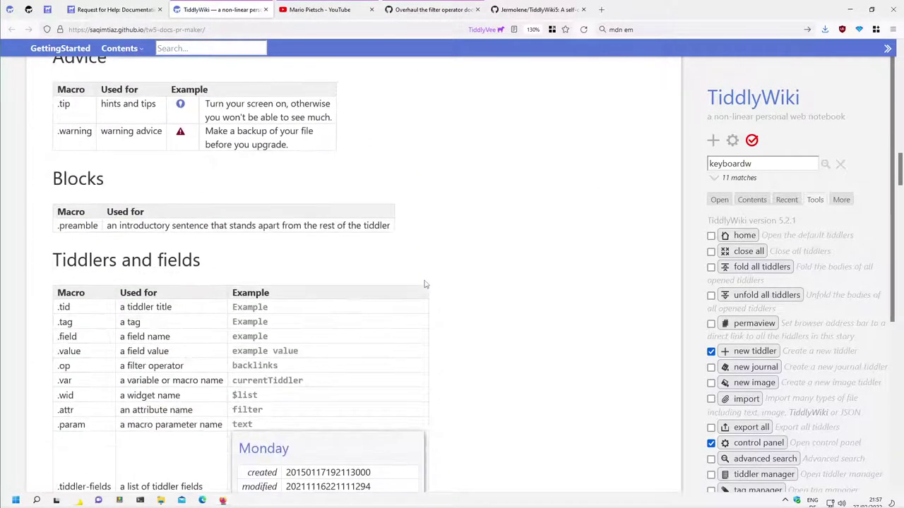
scroll(424, 285, down, 2)
scroll(450, 282, down, 3)
scroll(450, 282, down, 1)
scroll(456, 299, down, 3)
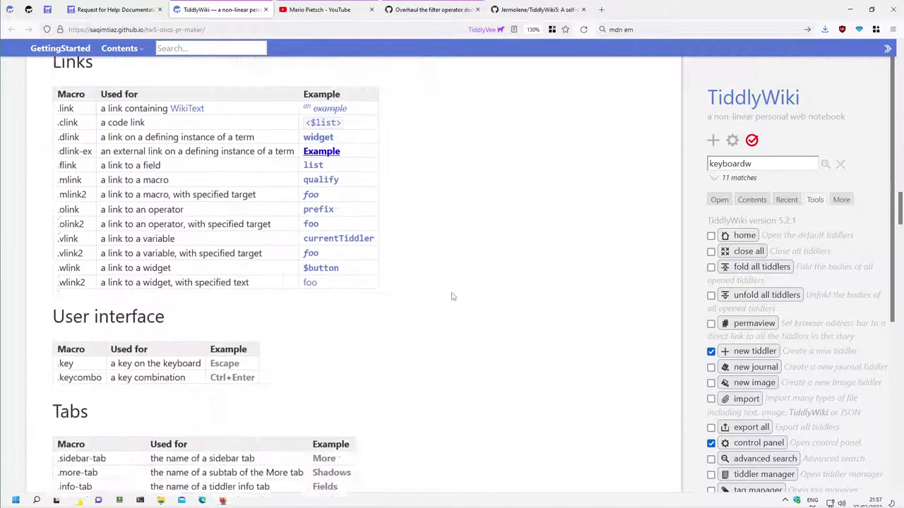
scroll(445, 290, down, 3)
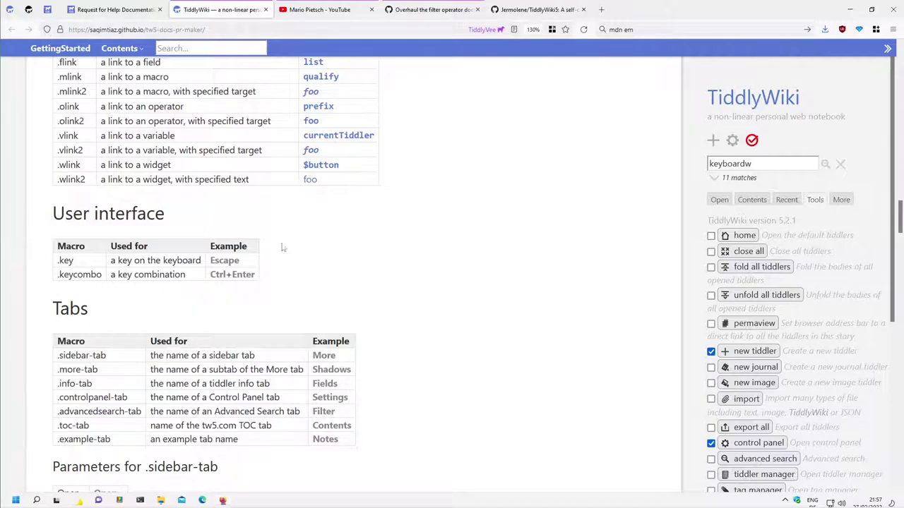
scroll(385, 295, down, 2)
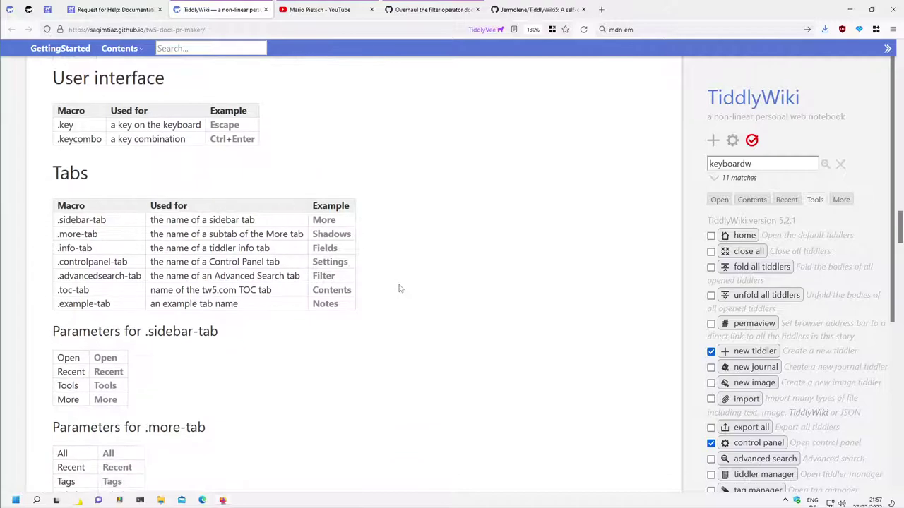
scroll(397, 288, down, 3)
scroll(399, 287, down, 2)
scroll(401, 287, down, 3)
scroll(399, 287, down, 3)
scroll(393, 285, down, 2)
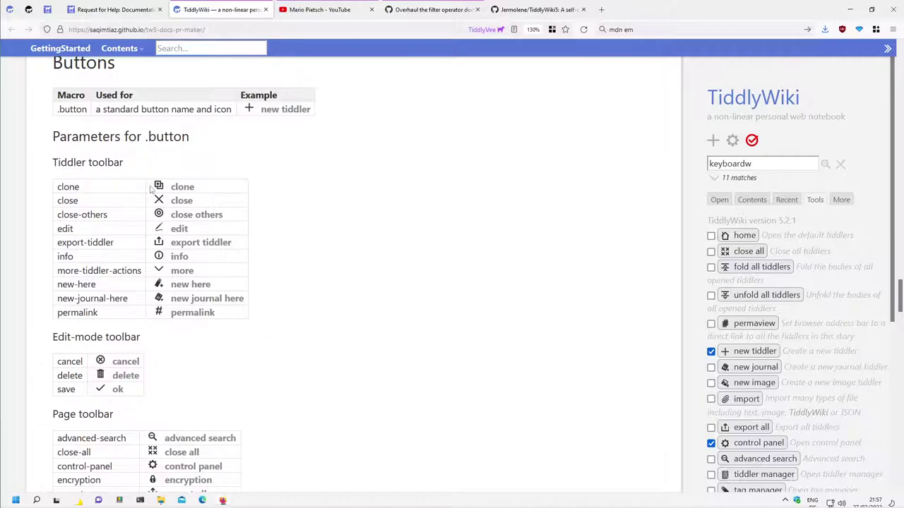
scroll(637, 250, up, 3)
scroll(637, 250, up, 3)
scroll(637, 250, up, 3)
scroll(637, 250, up, 3)
scroll(637, 249, up, 3)
scroll(636, 249, up, 3)
scroll(635, 249, up, 5)
scroll(604, 379, down, 3)
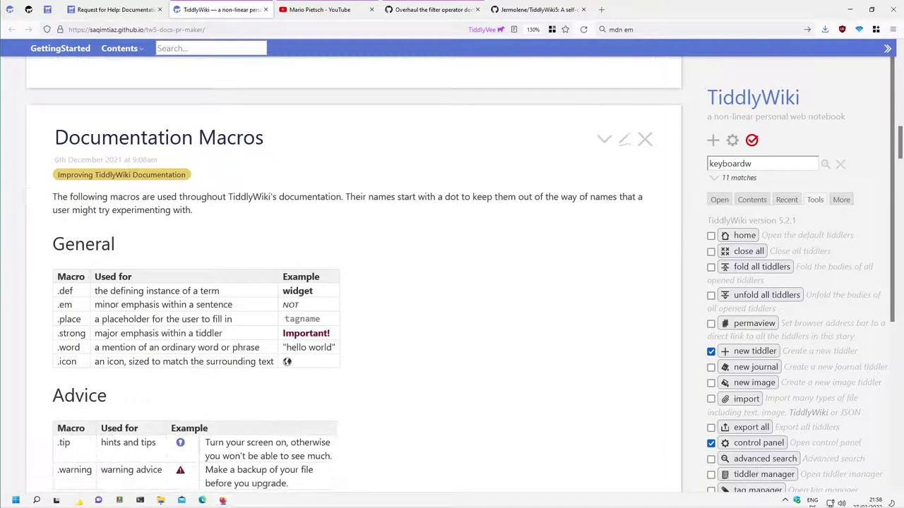
click(604, 139)
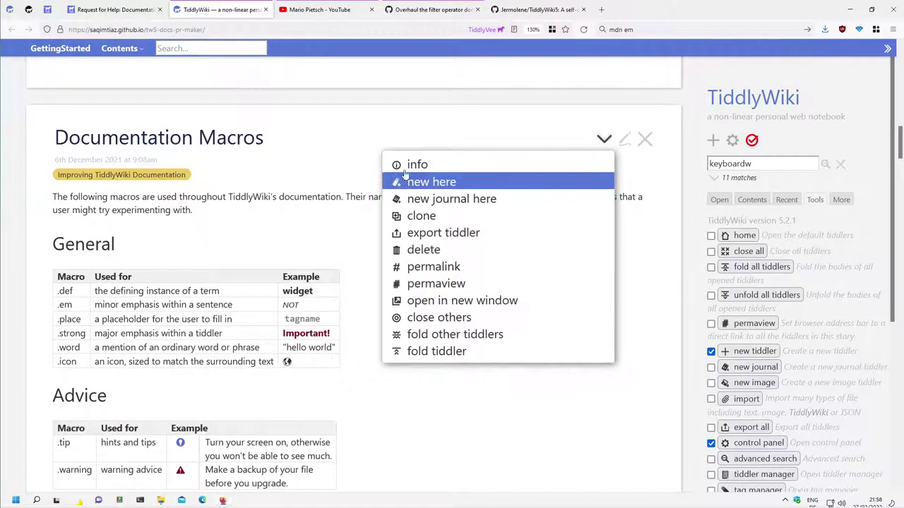
click(458, 427)
Show the Recent sidebar list, open test-button-and-tab from it, then close that tiddler.
scroll(368, 396, down, 5)
scroll(353, 385, down, 5)
scroll(347, 376, down, 5)
scroll(348, 376, down, 4)
scroll(347, 375, down, 6)
scroll(347, 376, down, 3)
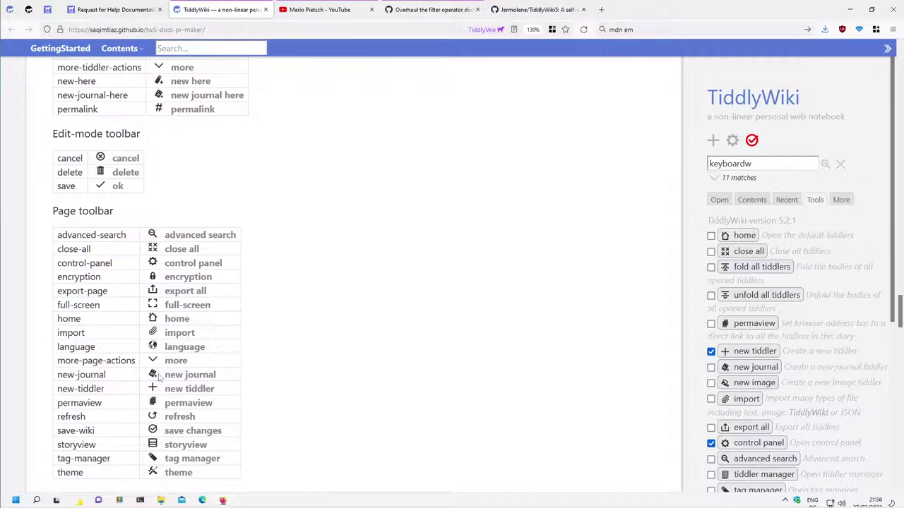
scroll(388, 355, up, 4)
scroll(388, 355, up, 5)
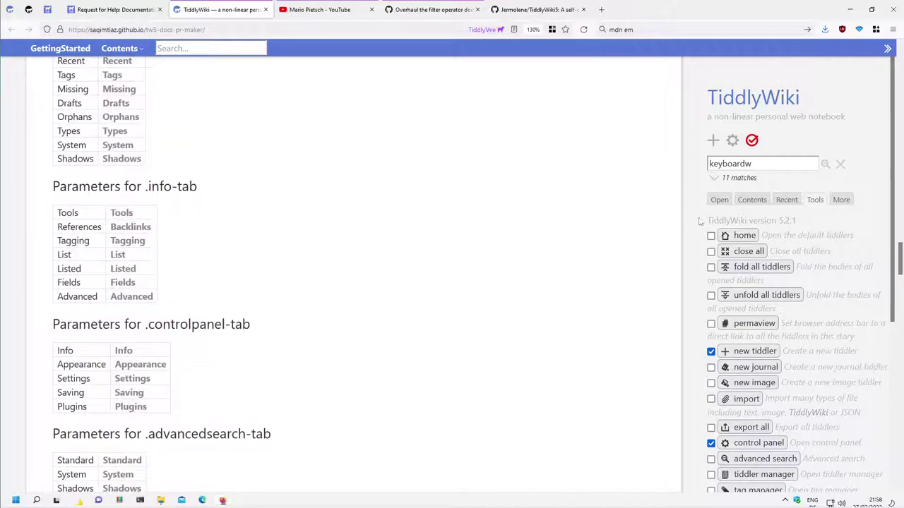
click(787, 200)
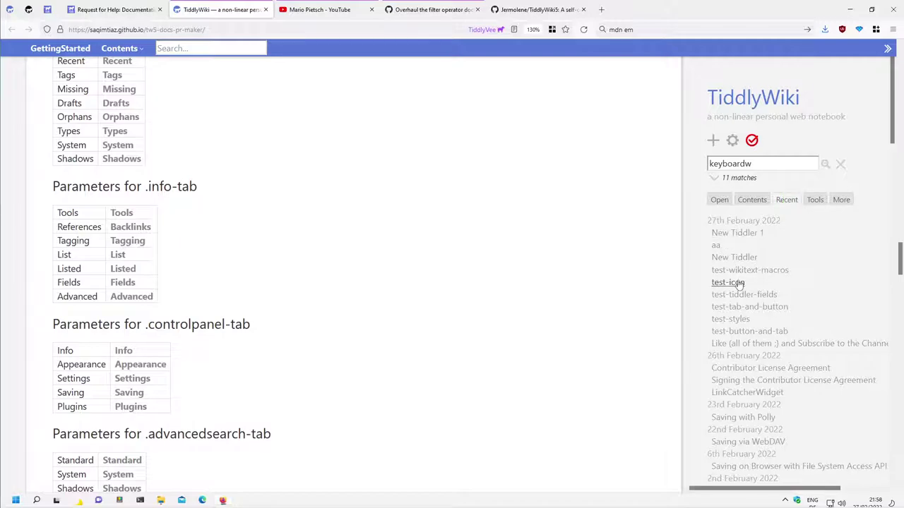
click(747, 332)
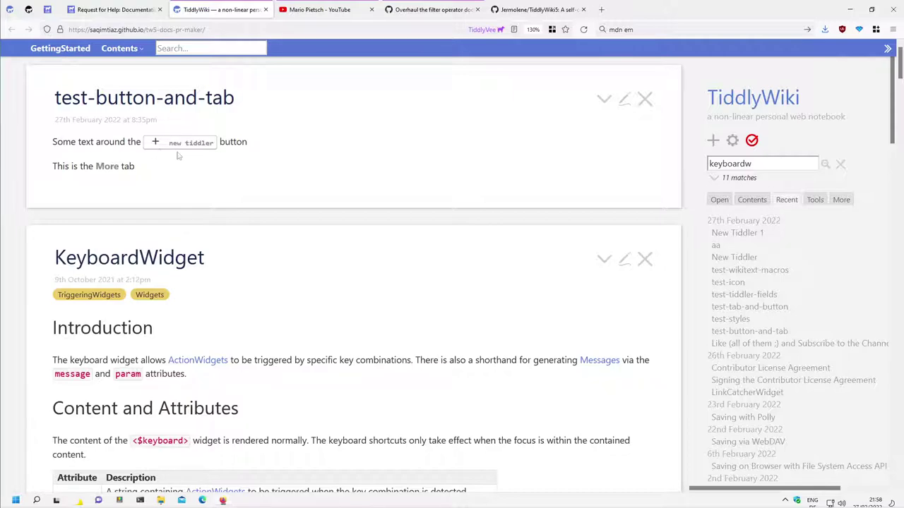
click(645, 98)
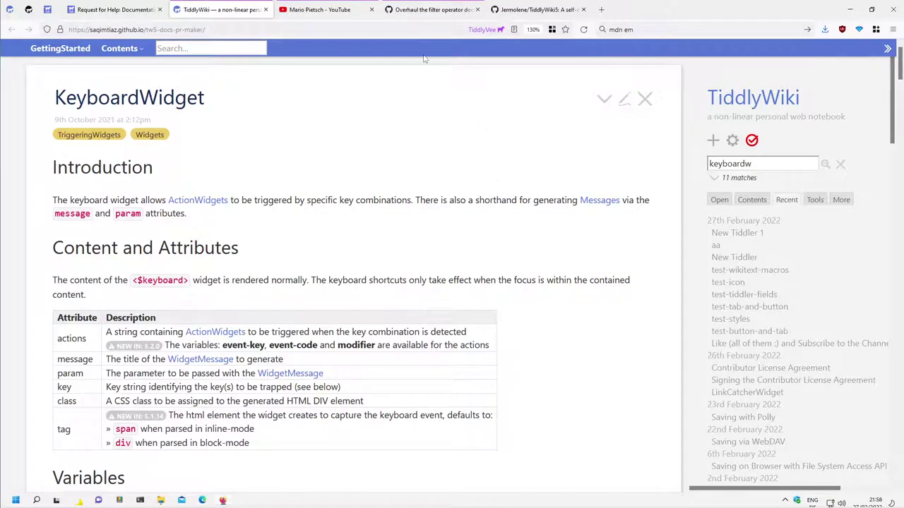
Switch to merged PR #1417 'Overhaul the filter operator documentation', select its number, and read its conversation.
click(413, 9)
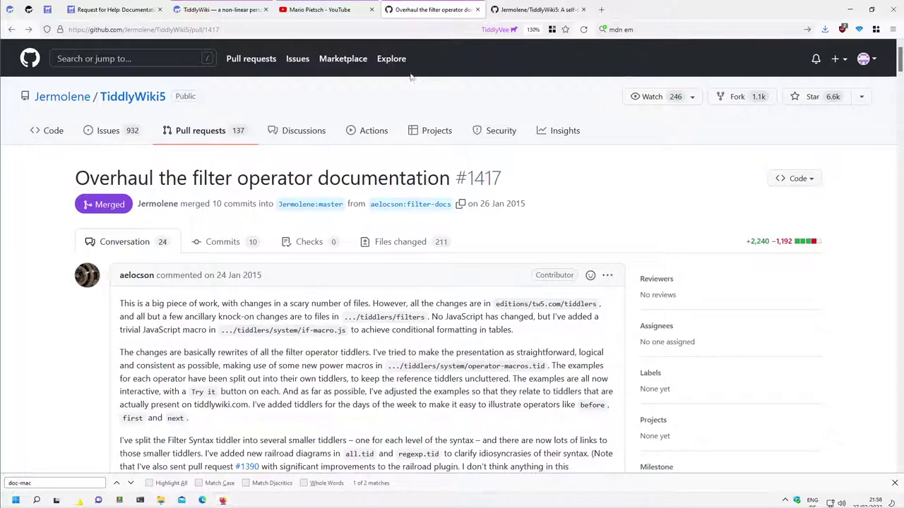
double_click(497, 179)
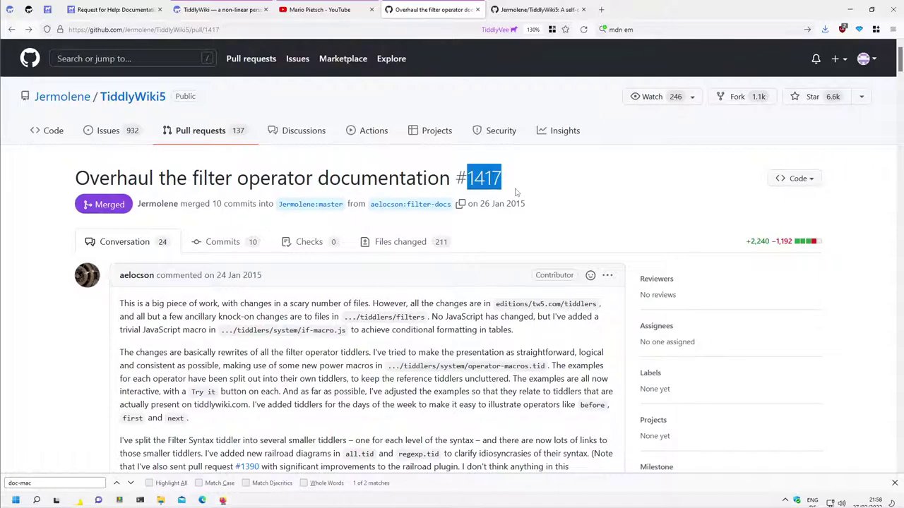
scroll(516, 192, down, 2)
drag(526, 137, 475, 142)
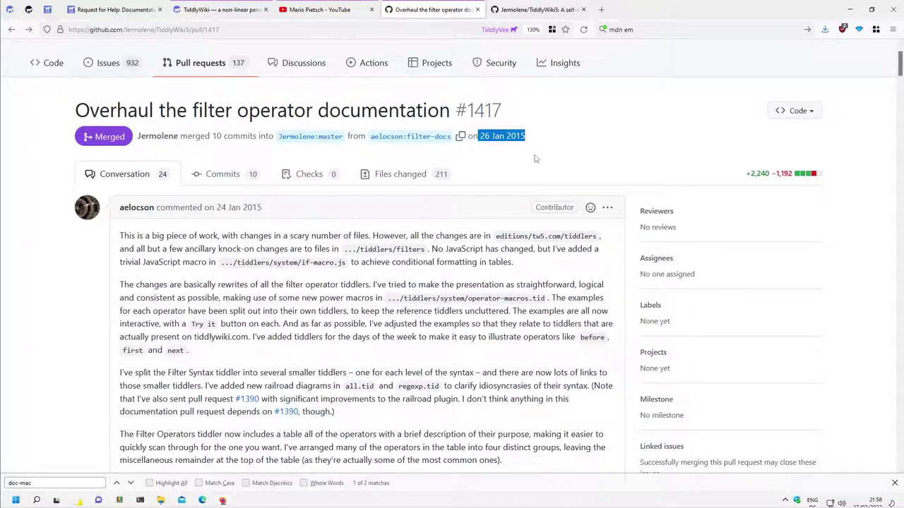
scroll(296, 238, down, 2)
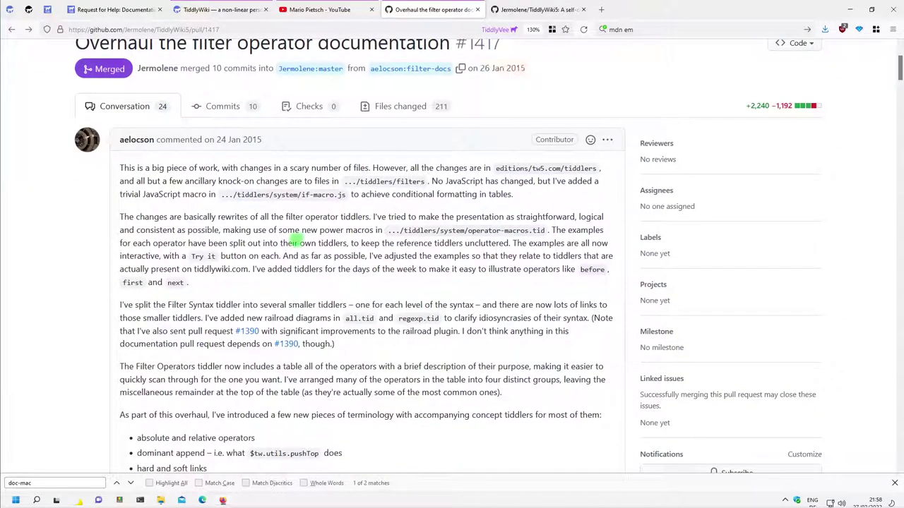
scroll(292, 195, down, 1)
scroll(297, 205, down, 4)
scroll(300, 233, down, 3)
scroll(302, 254, down, 3)
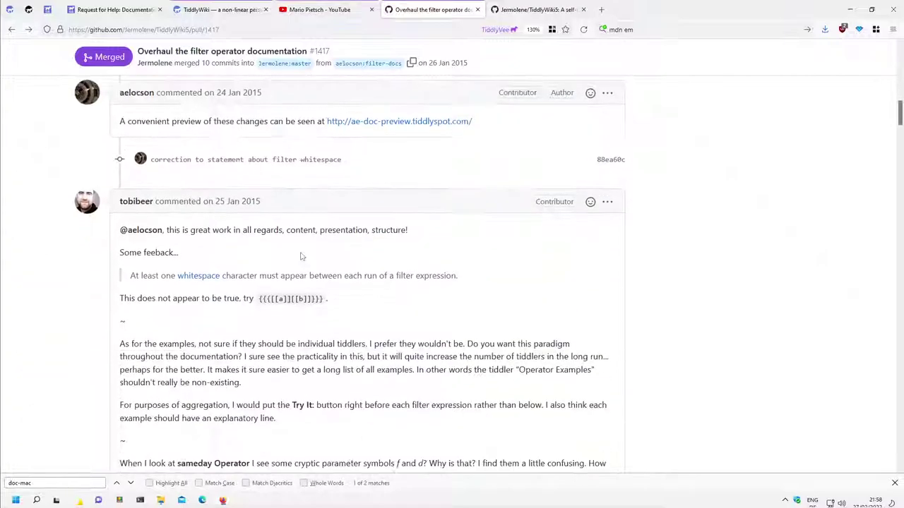
scroll(301, 256, up, 4)
scroll(301, 256, up, 5)
scroll(302, 256, up, 4)
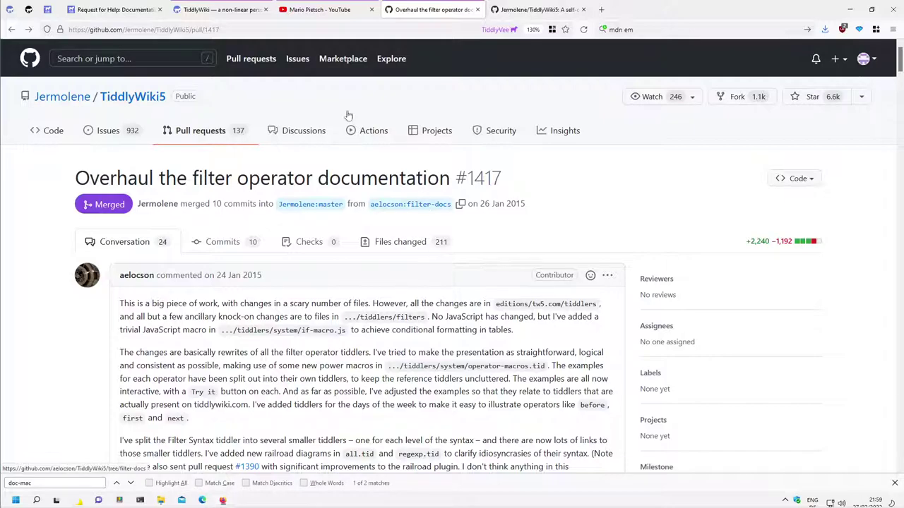
Back in TiddlyWiki, search for '<<.', dismiss the results, and close the KeyboardWidget tiddler.
click(220, 10)
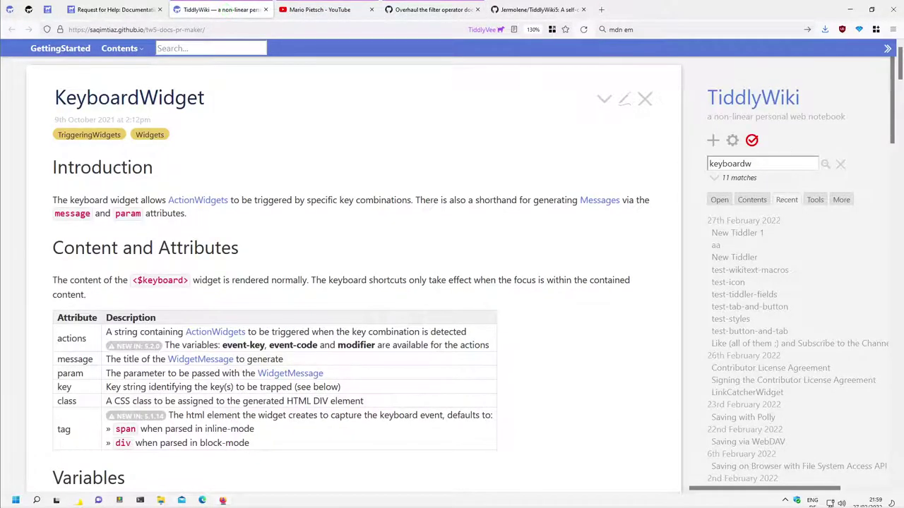
key(ctrl+shift+f)
text(<<)
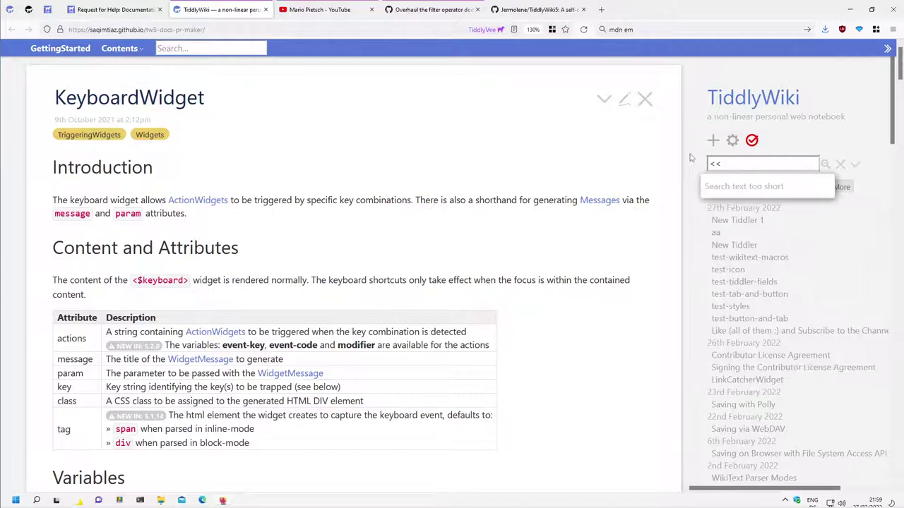
text(.)
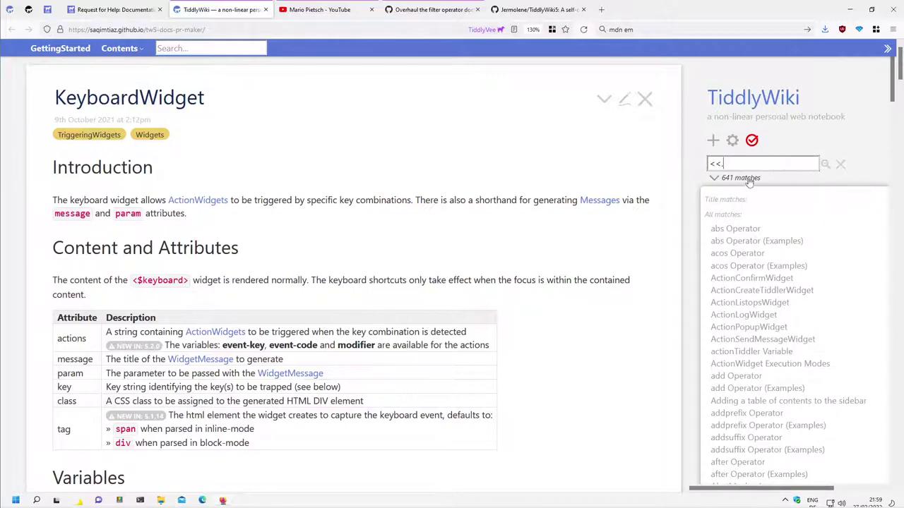
mouse_move(740, 178)
click(631, 163)
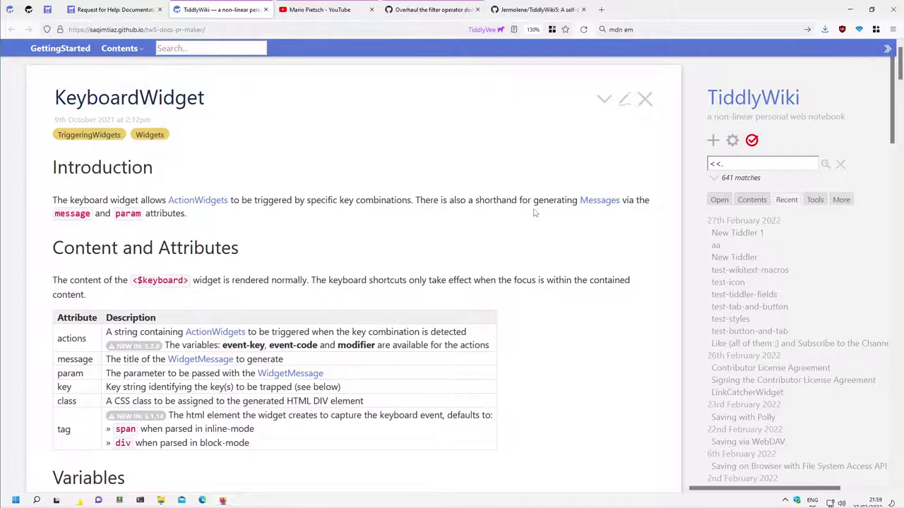
scroll(534, 212, down, 2)
scroll(534, 213, up, 2)
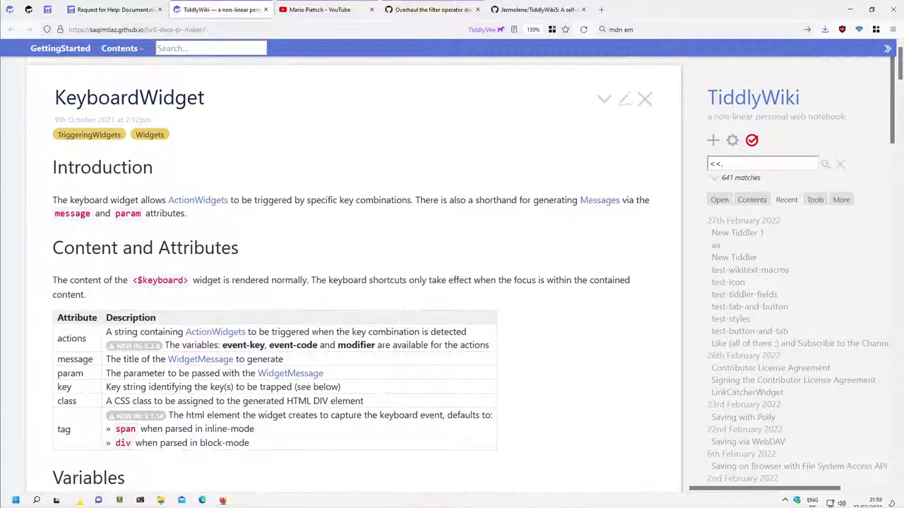
click(646, 99)
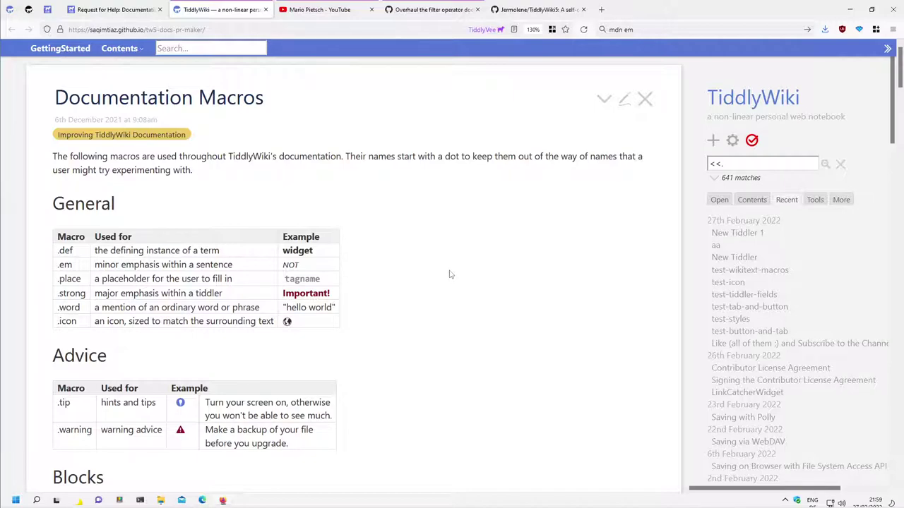
Search the system tiddlers in Advanced Search for '-macros'.
click(825, 164)
click(740, 165)
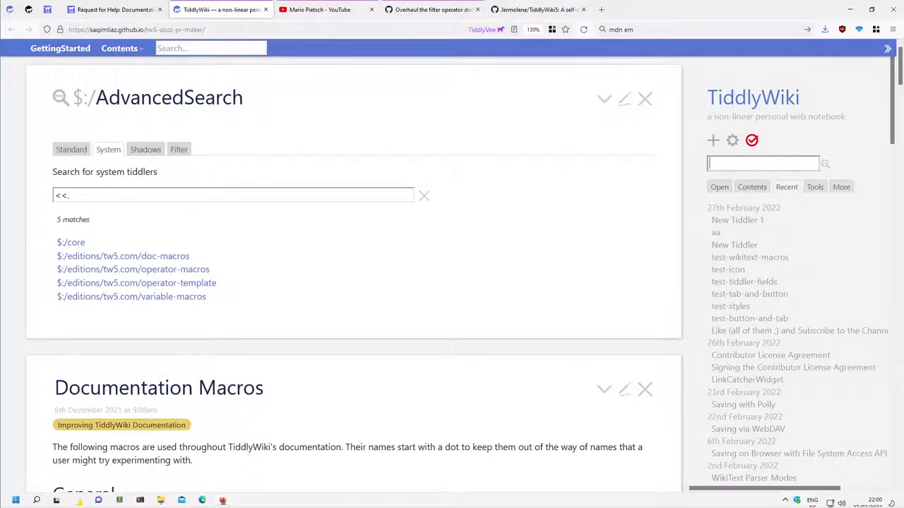
text(-macro)
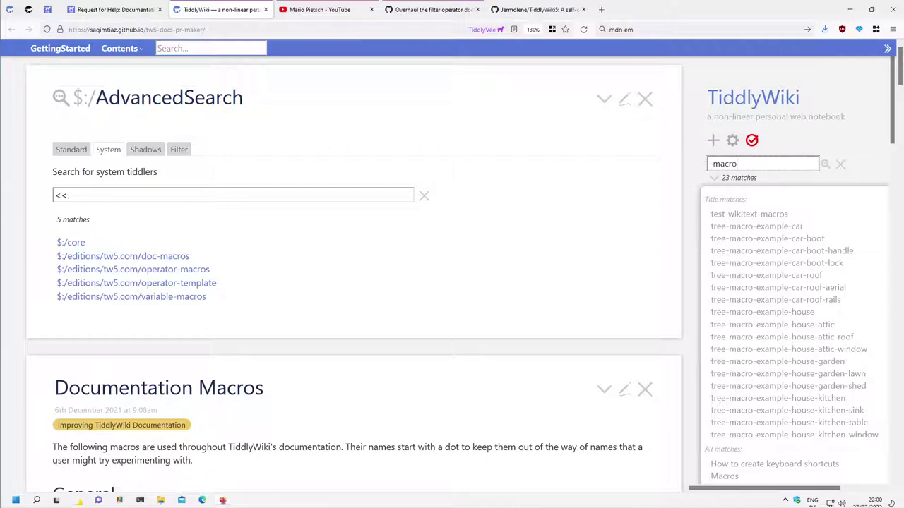
text(s)
click(825, 163)
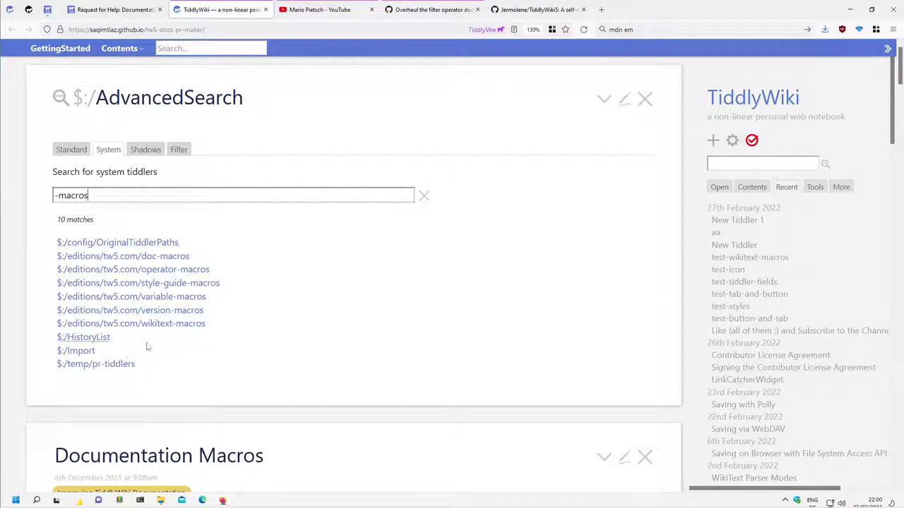
Open the wikitext, version, variable, style-guide, operator and doc macro tiddlers from the results.
click(181, 323)
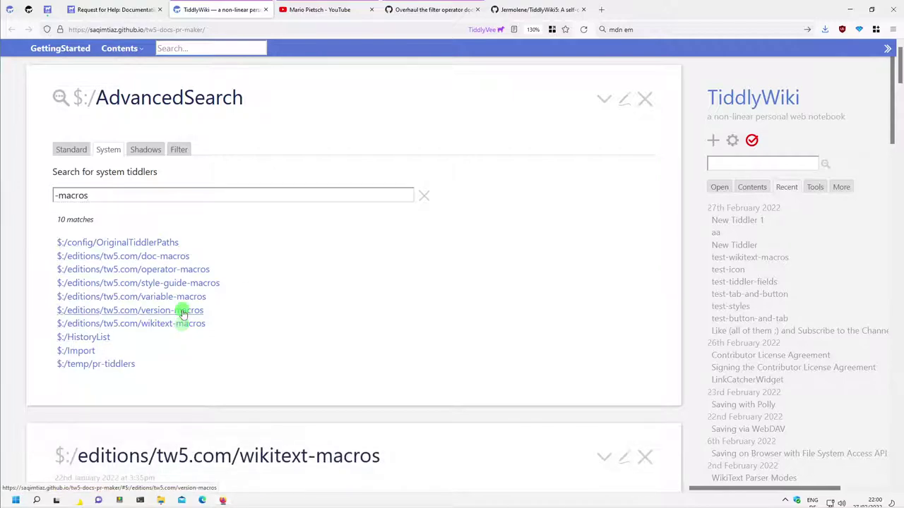
click(186, 297)
click(185, 284)
click(173, 256)
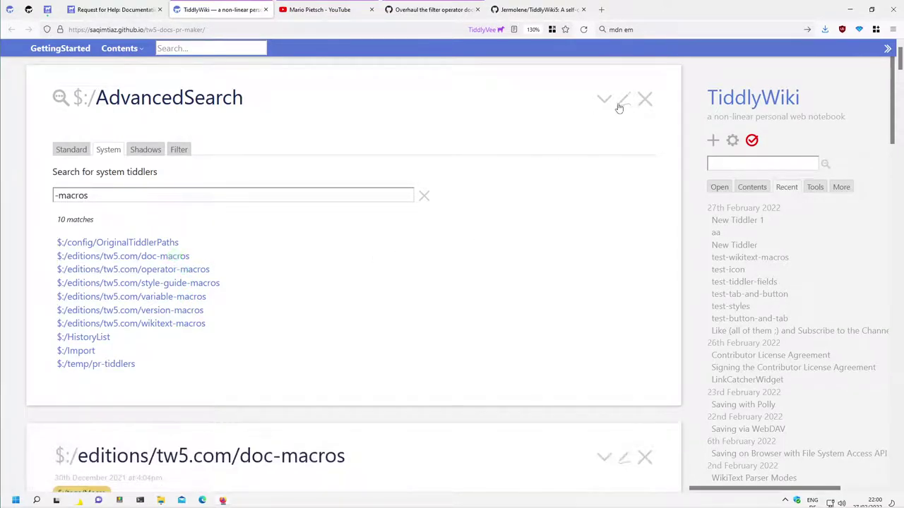
Close Advanced Search, look through the doc-macros tiddler, then close it.
click(645, 99)
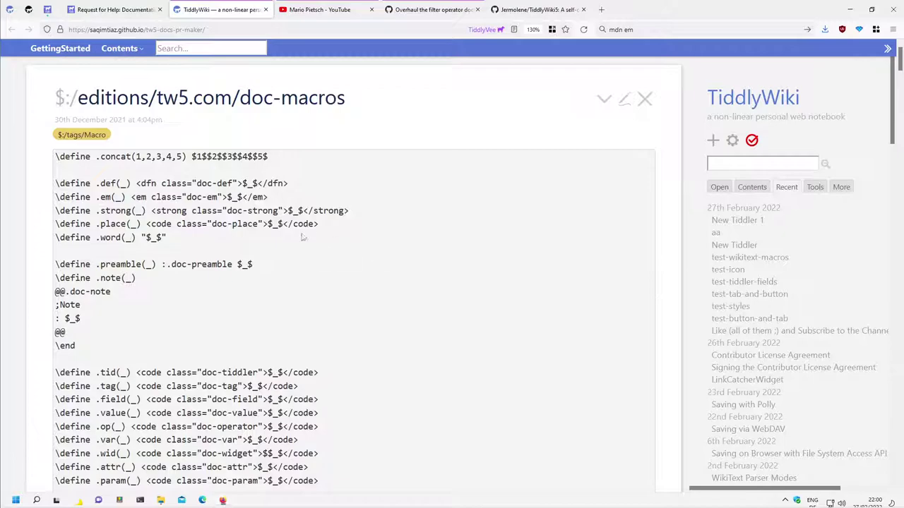
scroll(205, 275, down, 3)
scroll(195, 261, down, 2)
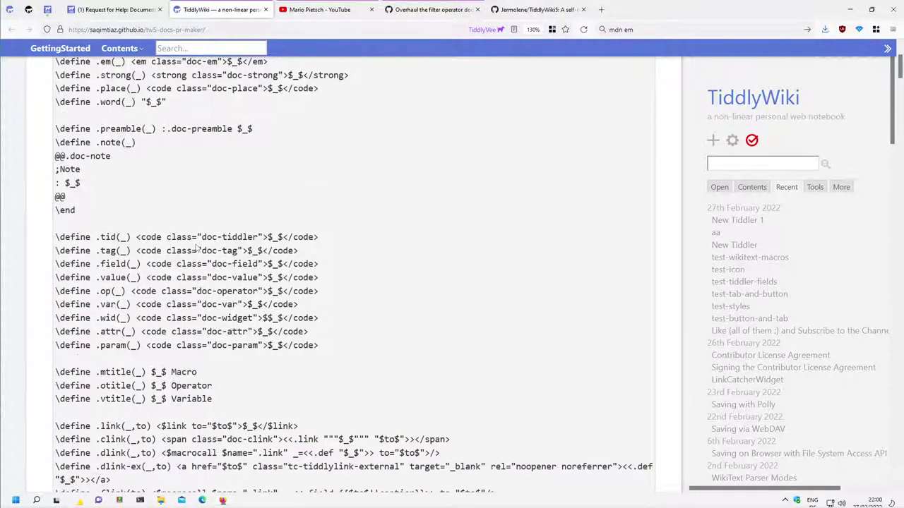
scroll(194, 261, down, 3)
scroll(195, 262, down, 3)
scroll(195, 262, down, 3)
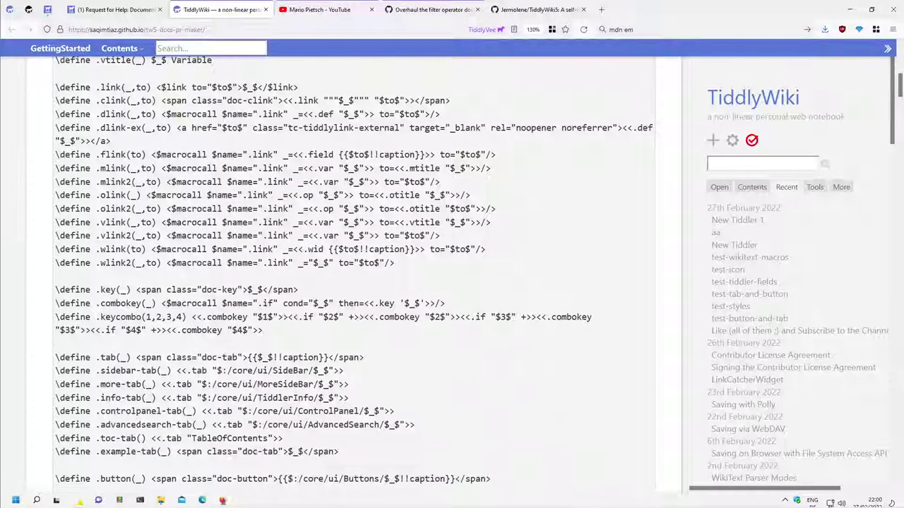
scroll(425, 290, down, 5)
scroll(426, 286, down, 6)
scroll(425, 286, down, 6)
scroll(425, 286, up, 5)
scroll(523, 247, up, 15)
scroll(620, 215, up, 9)
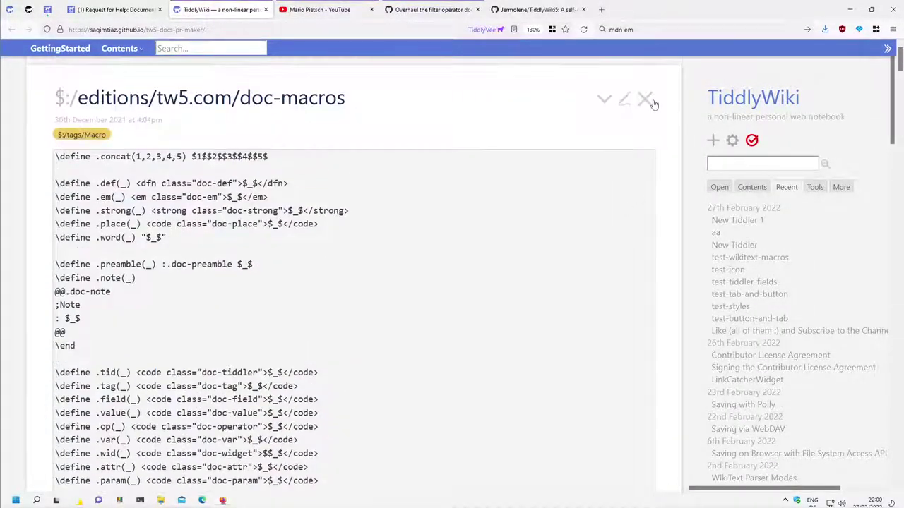
click(644, 95)
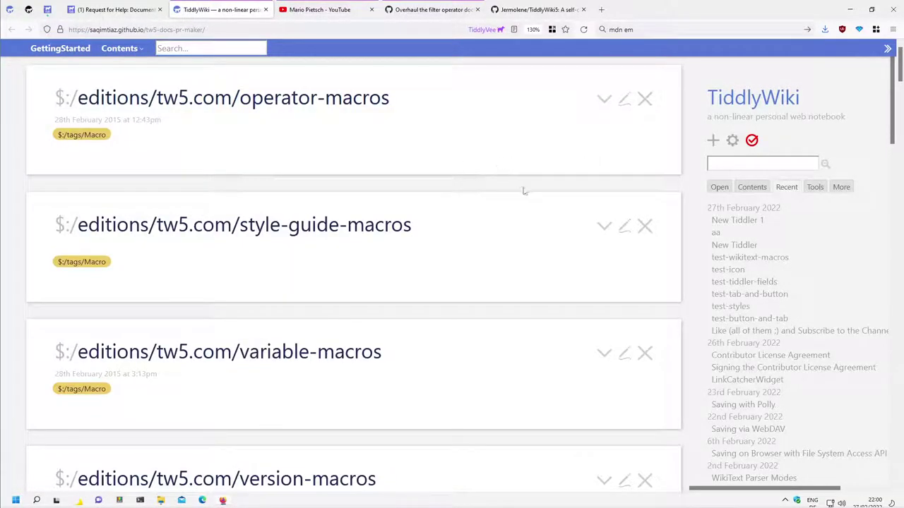
Open operator-macros for editing, then cancel the edit, leaving it unchanged.
click(624, 102)
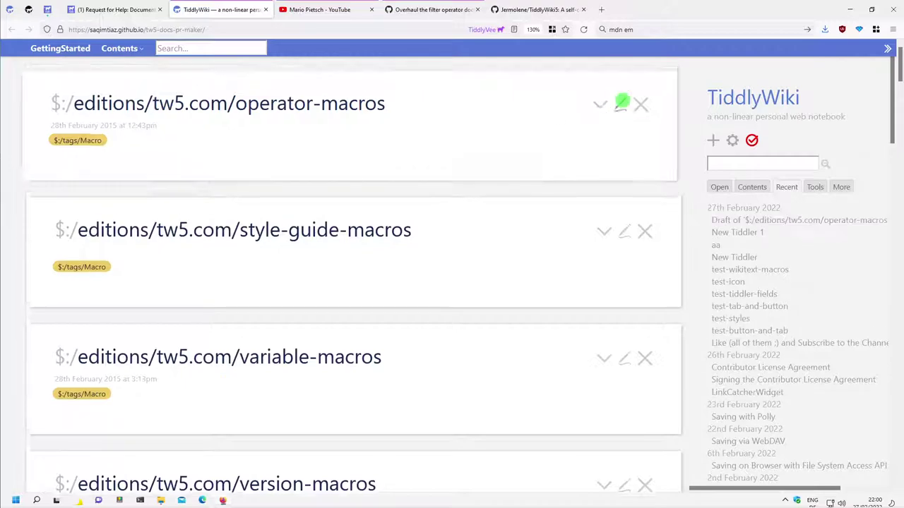
scroll(409, 266, down, 2)
scroll(550, 176, down, 2)
scroll(550, 176, up, 4)
click(623, 101)
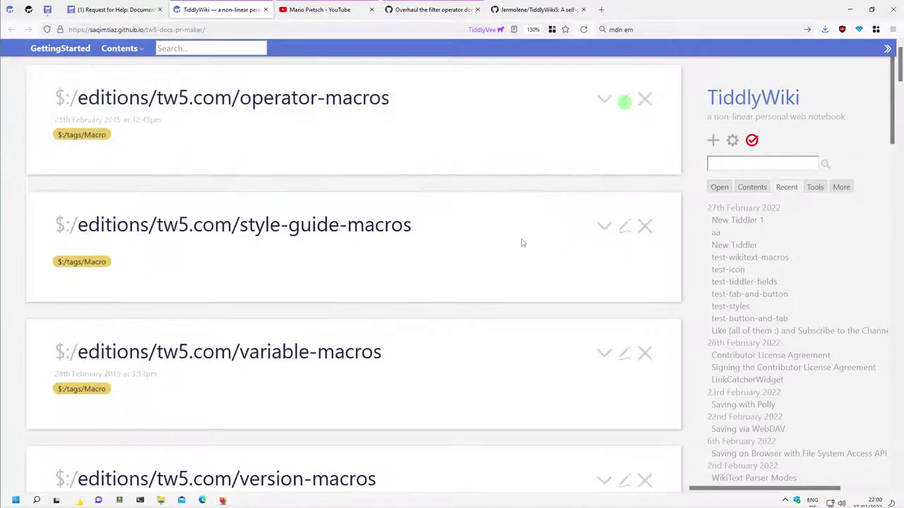
scroll(505, 251, down, 3)
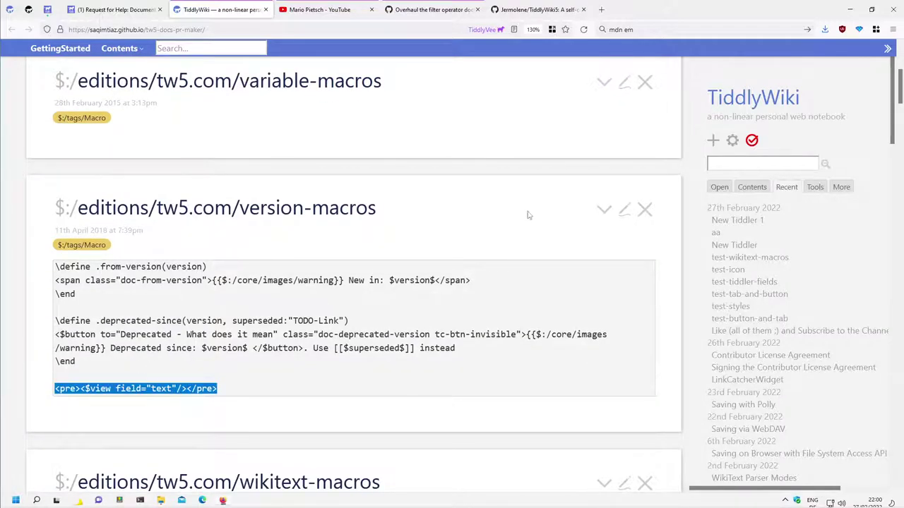
scroll(598, 167, up, 3)
scroll(597, 168, up, 1)
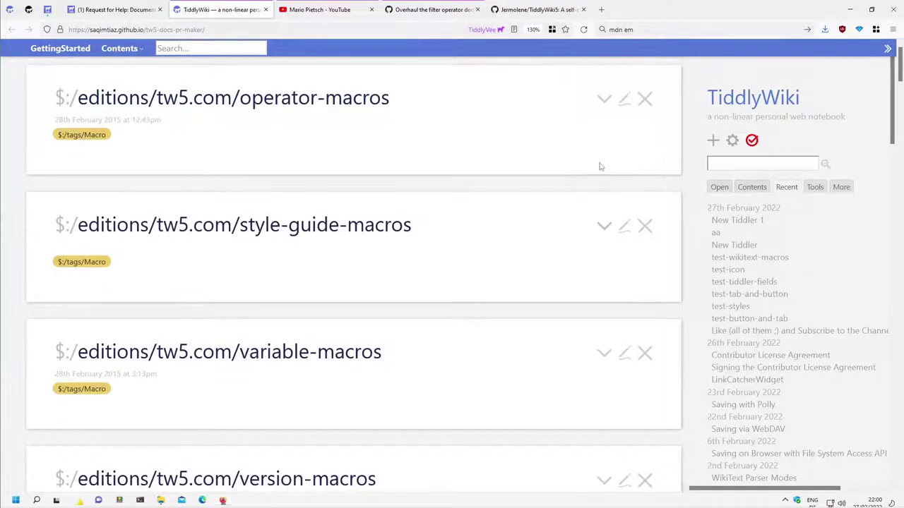
Add <pre><$view field="text"/></pre> after operator-macros' final \end, save it, and close it.
click(625, 100)
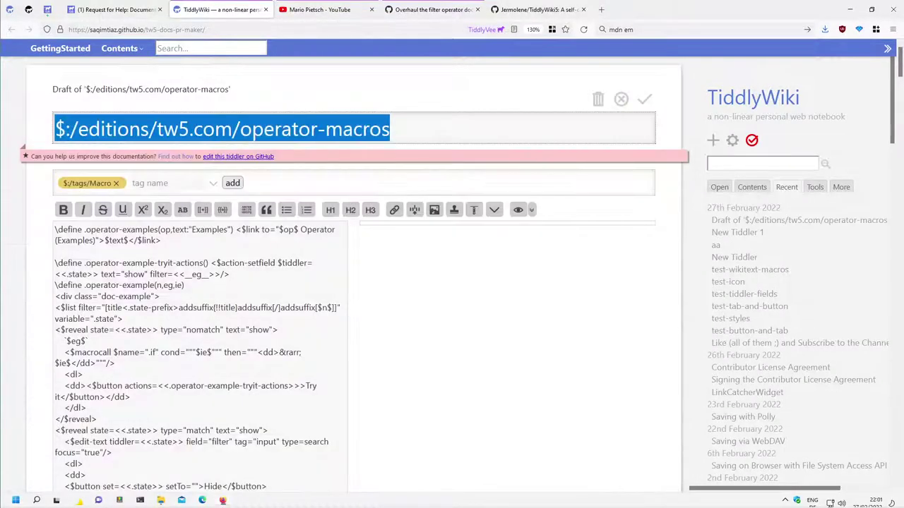
click(516, 211)
scroll(88, 336, down, 4)
scroll(88, 335, down, 2)
click(88, 335)
key(Return)
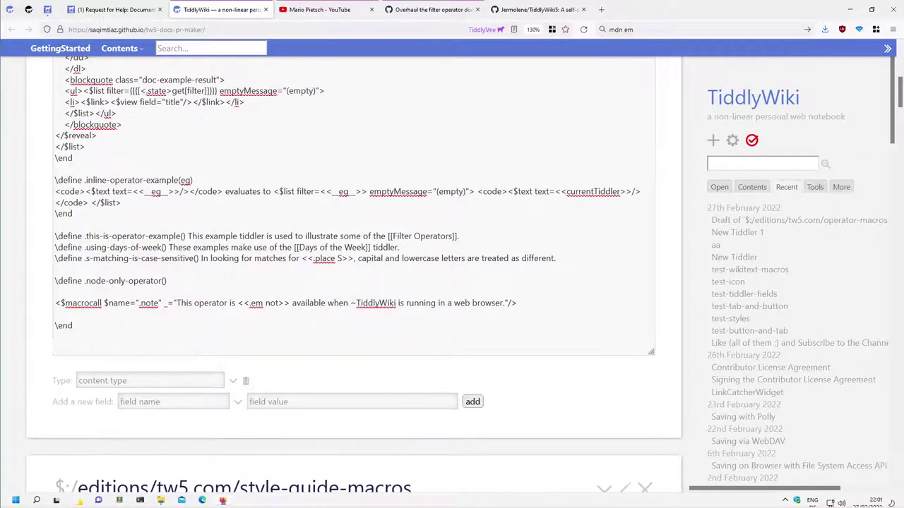
text(<pre><$view field="text"/></pre>)
scroll(353, 283, up, 10)
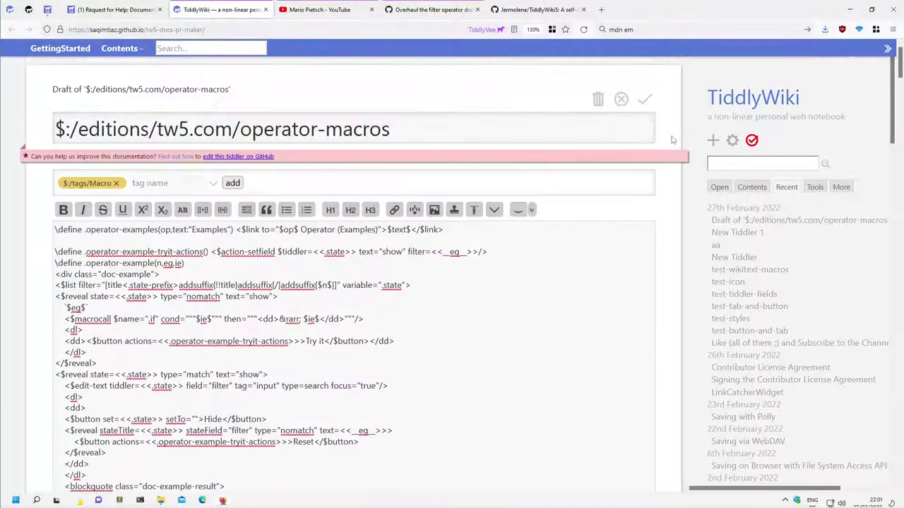
click(647, 99)
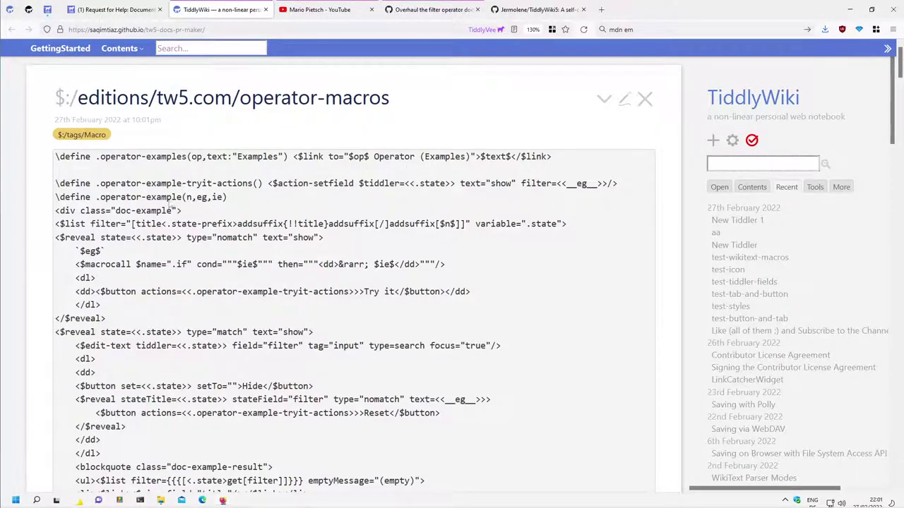
click(645, 99)
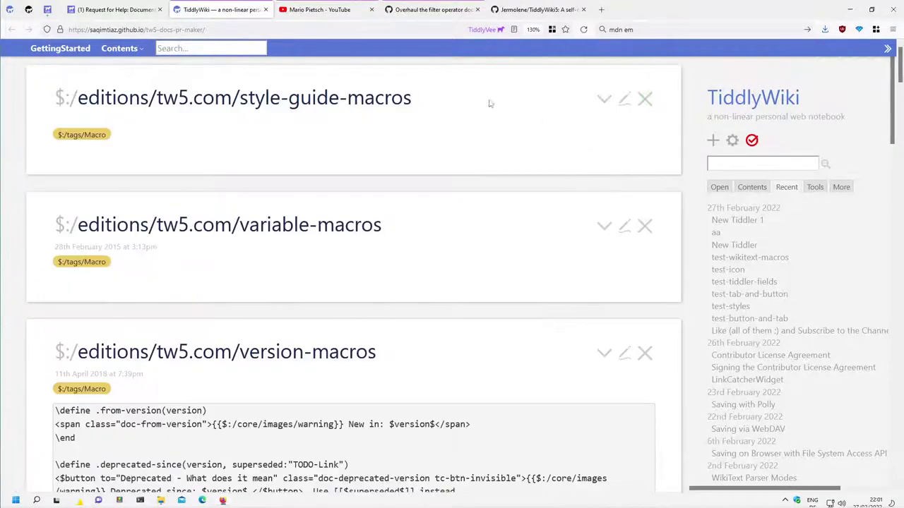
Add the same raw-text view line after \end in style-guide-macros, save it, and close it.
click(623, 99)
click(114, 383)
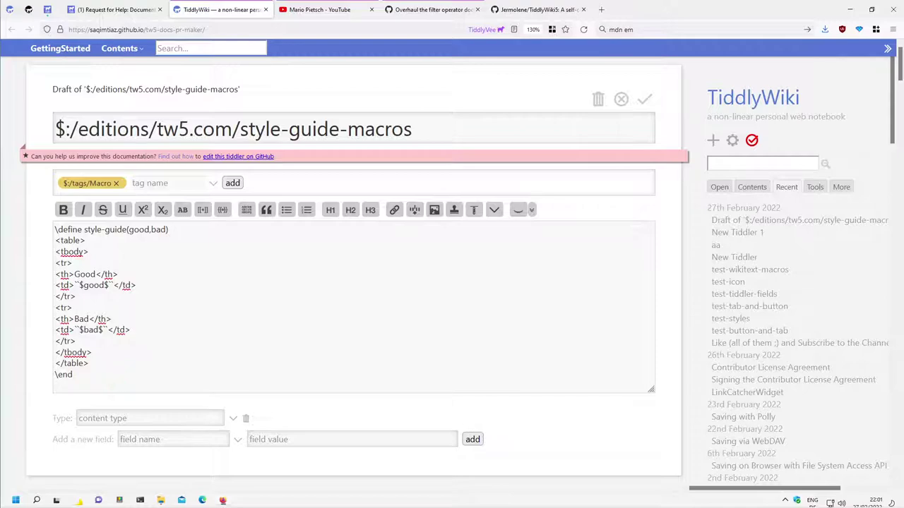
key(Return)
text(<pre><$view field="text"/></pre>)
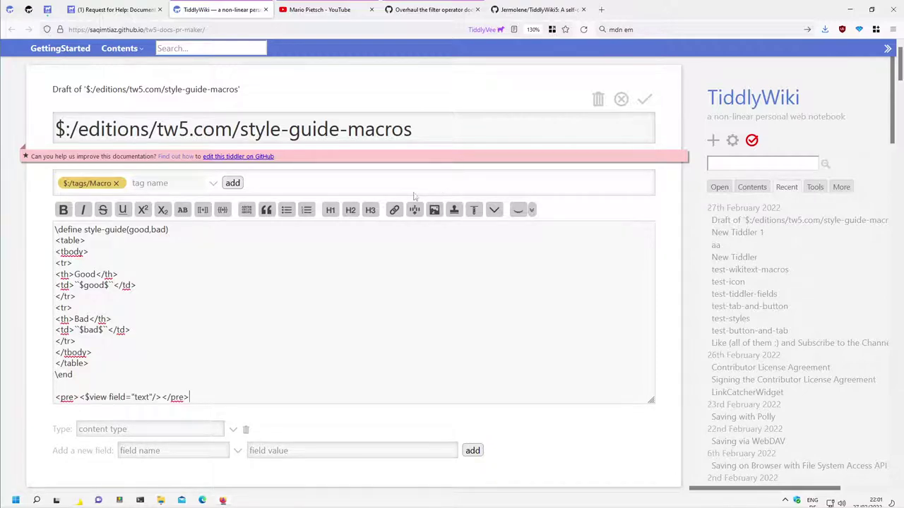
click(649, 100)
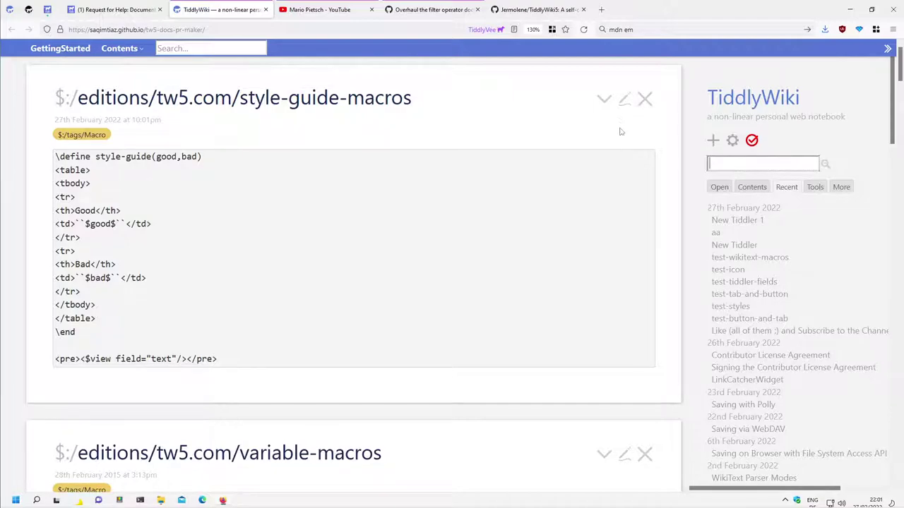
click(645, 98)
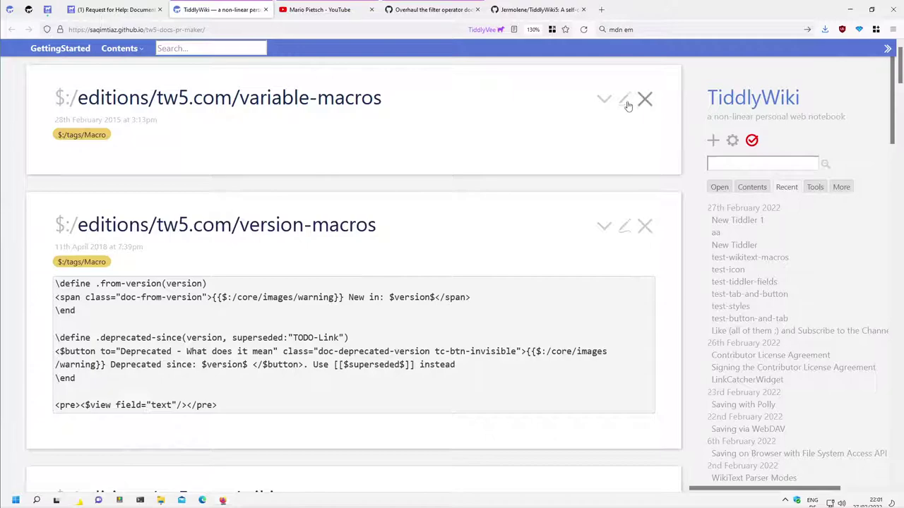
Type <pre><$view field="text"/></pre> at the end of variable-macros, save it, and close it.
click(625, 100)
click(98, 419)
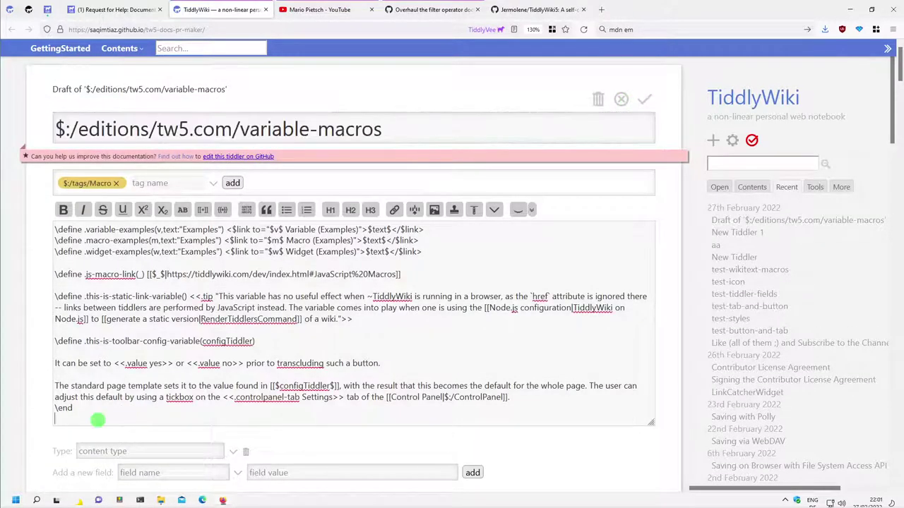
key(Return)
text(<pre><$view field="text"/></pre>)
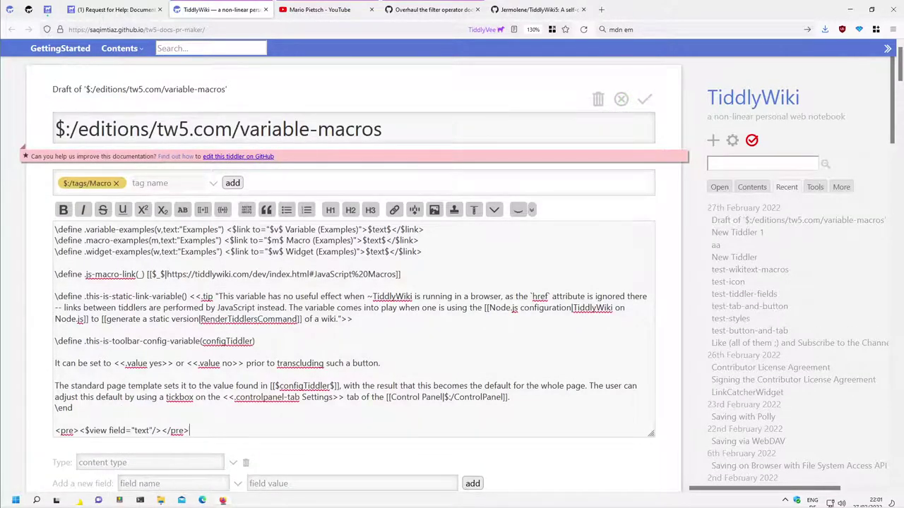
click(648, 101)
click(645, 99)
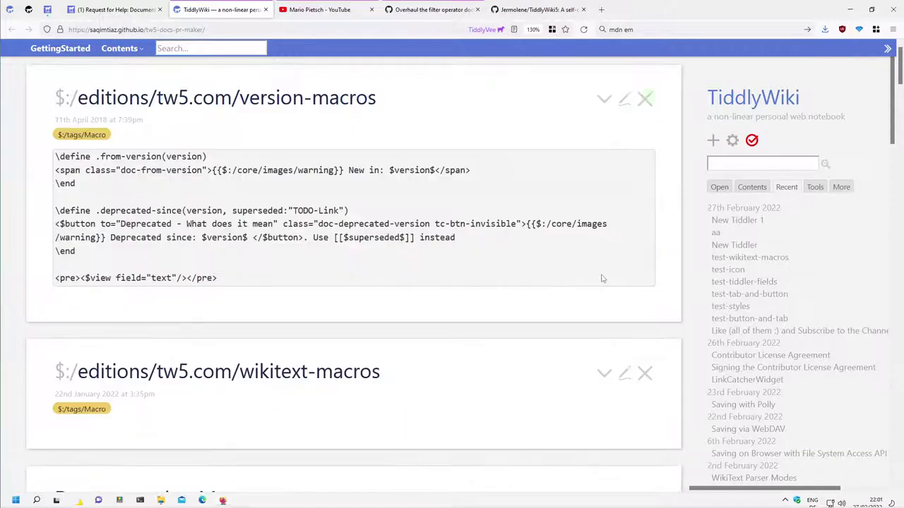
Close version-macros and paste the raw-text view line after wikitext-macros' final \end.
click(644, 99)
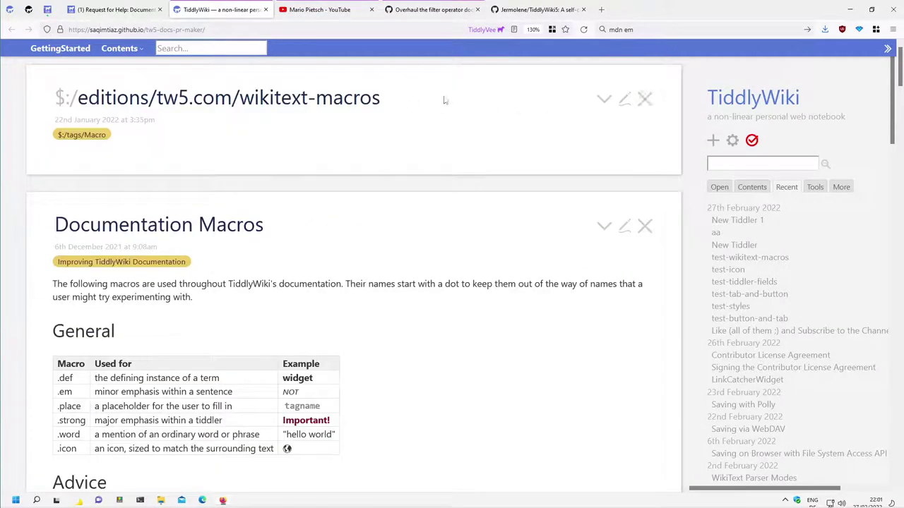
click(626, 99)
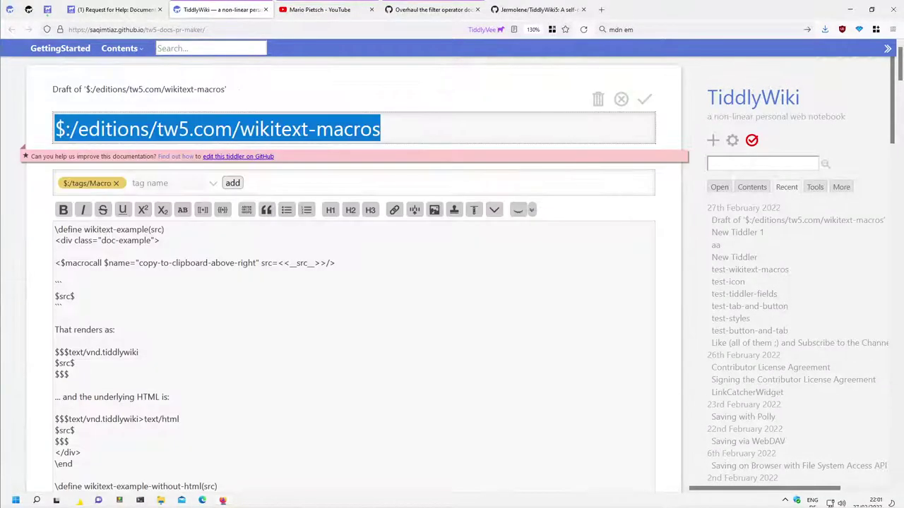
scroll(346, 238, down, 5)
scroll(347, 238, down, 5)
scroll(346, 238, down, 5)
scroll(150, 203, down, 3)
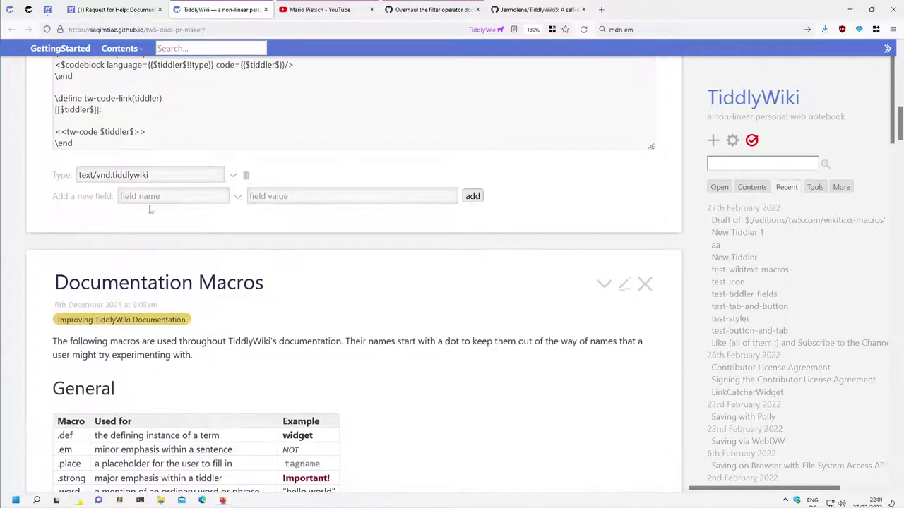
click(144, 146)
key(Return)
key(Return)
text(<pre><$view field="text"/></pre>)
Save wikitext-macros, select the copy-to-clipboard-above-right macro name, and close the tiddler.
scroll(489, 189, up, 5)
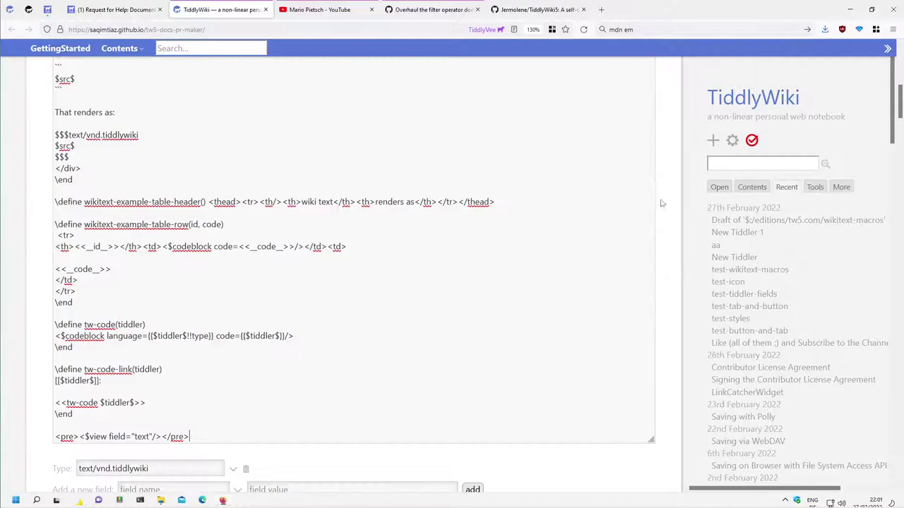
scroll(664, 194, up, 5)
scroll(663, 191, up, 5)
click(645, 98)
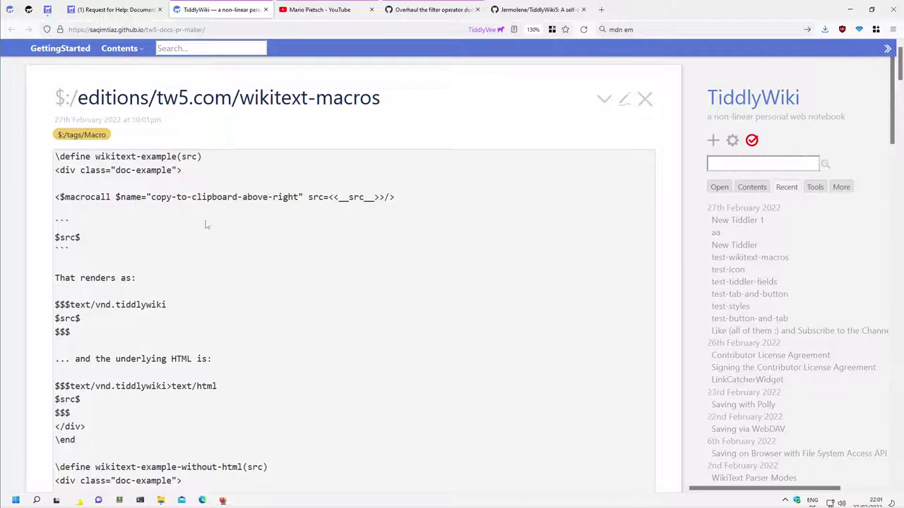
drag(151, 197, 291, 197)
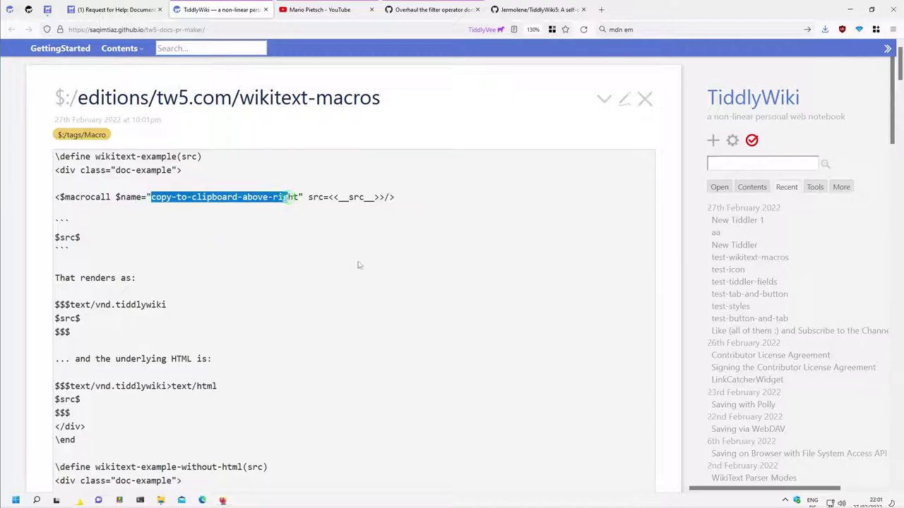
click(647, 100)
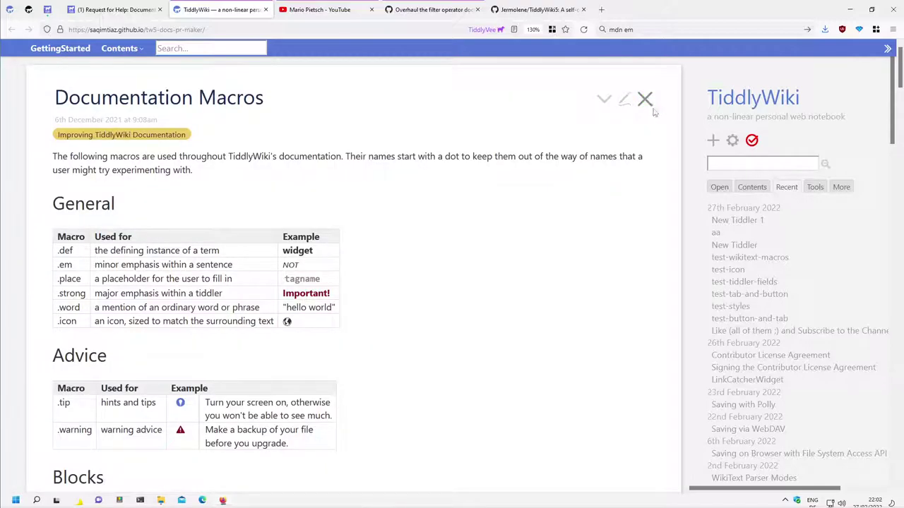
Close Documentation Macros, search for 'make', and open the Make a PR tiddler.
click(645, 99)
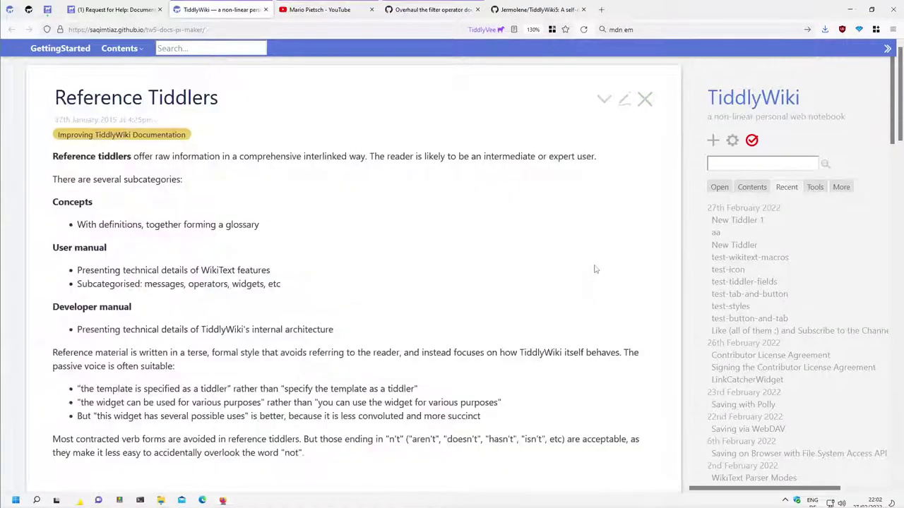
click(748, 162)
text(ma)
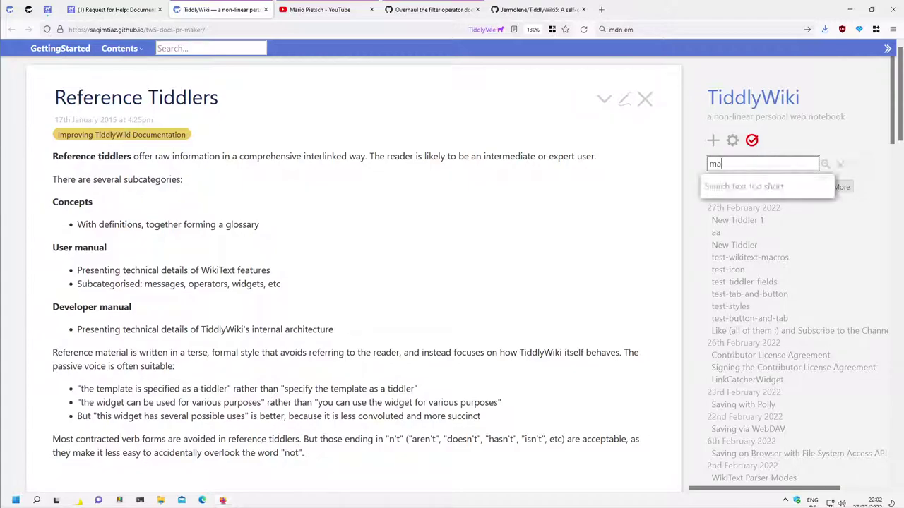
text(ke)
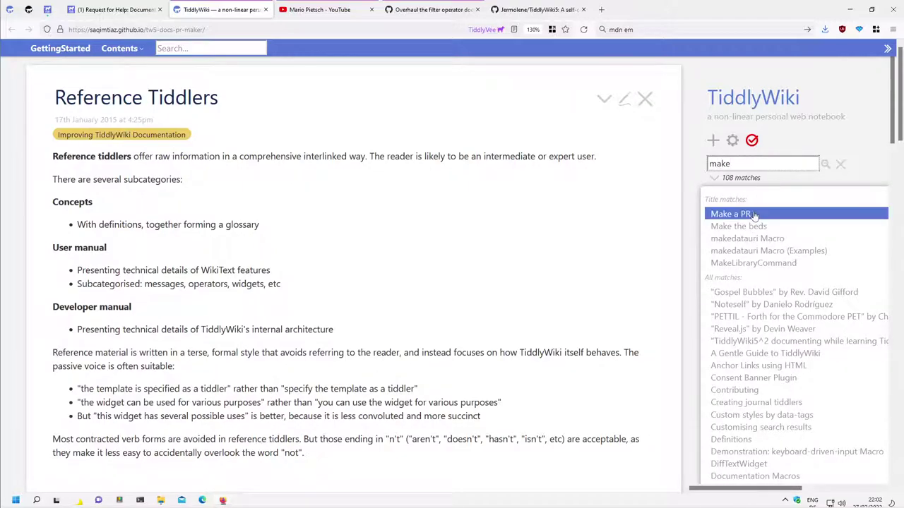
click(749, 214)
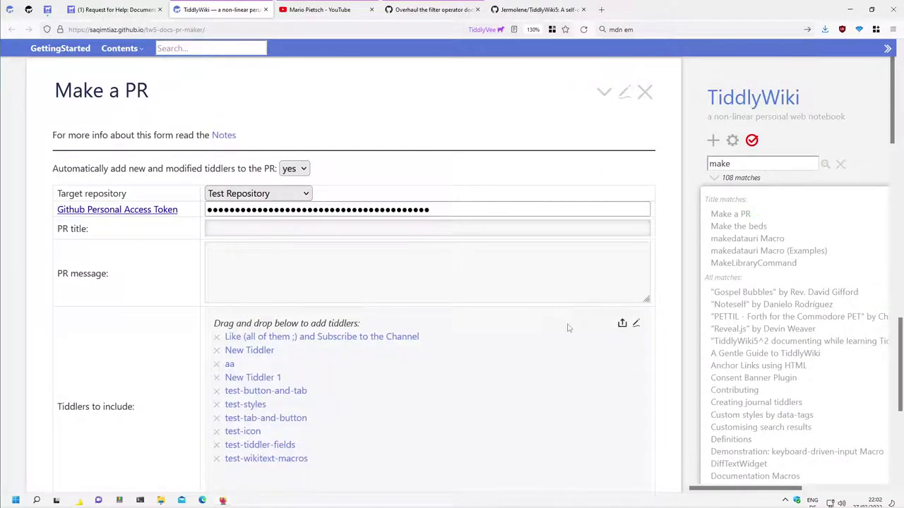
Remove every entry, through test-icon, test-tiddler-fields and test-wikitext-macros, from Tiddlers to include.
scroll(563, 331, down, 4)
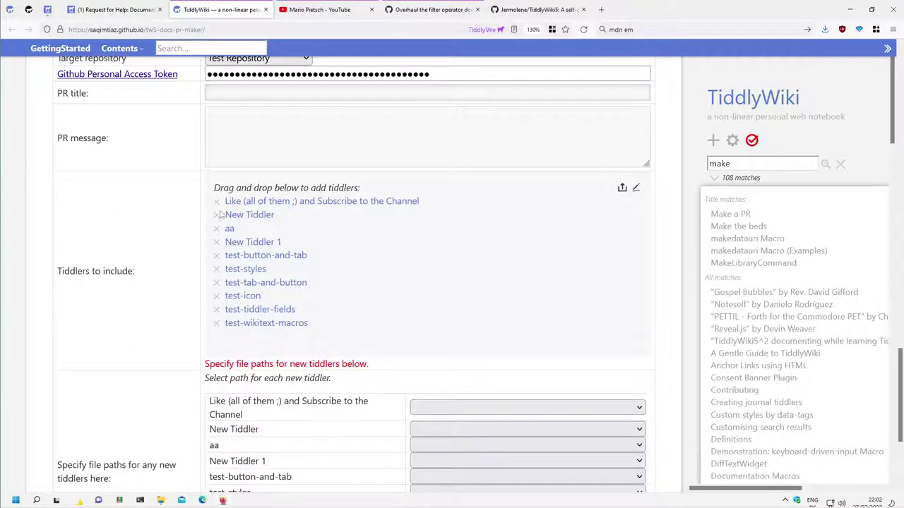
click(217, 204)
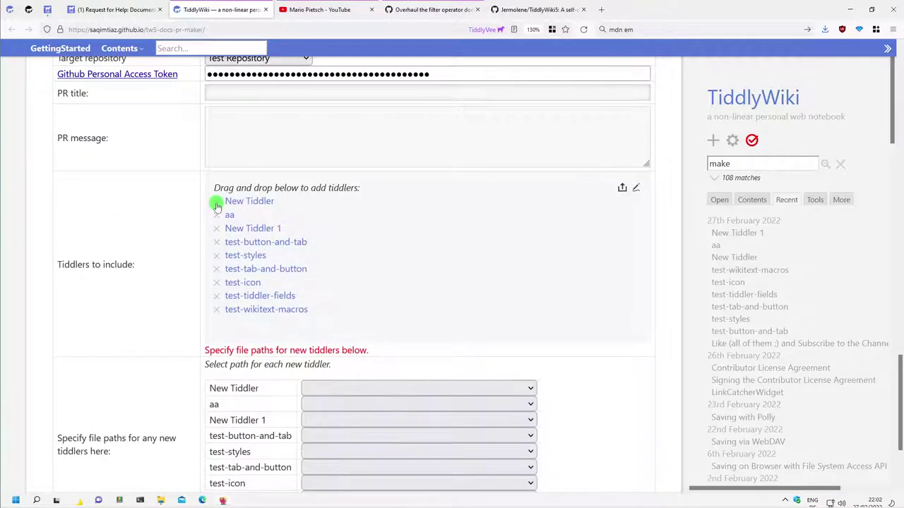
click(217, 203)
click(217, 204)
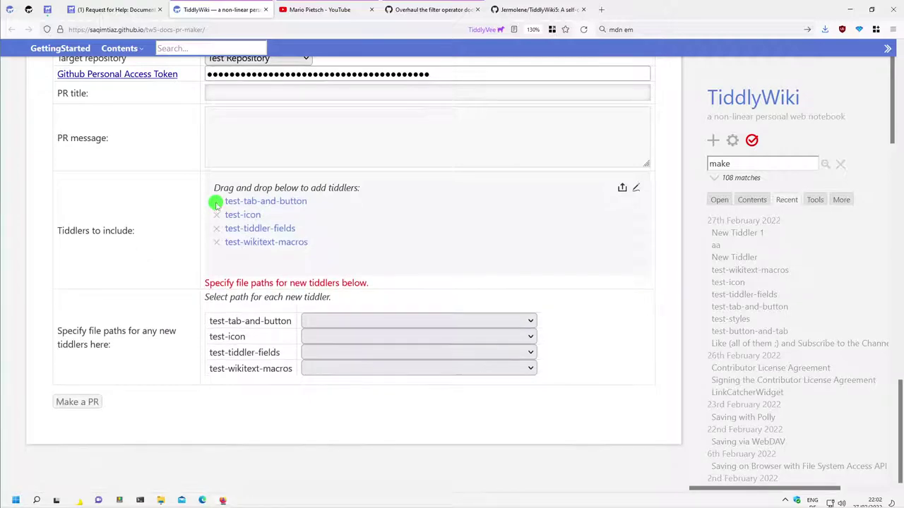
click(217, 227)
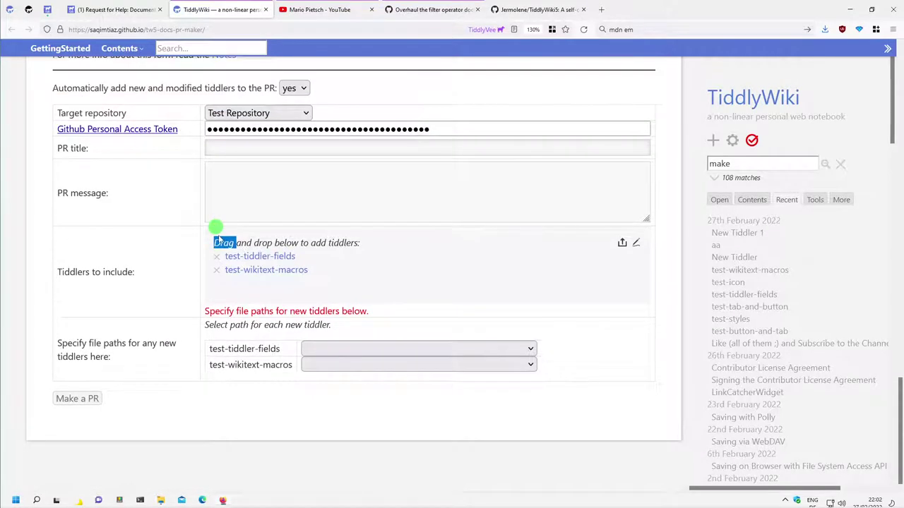
click(216, 258)
click(216, 284)
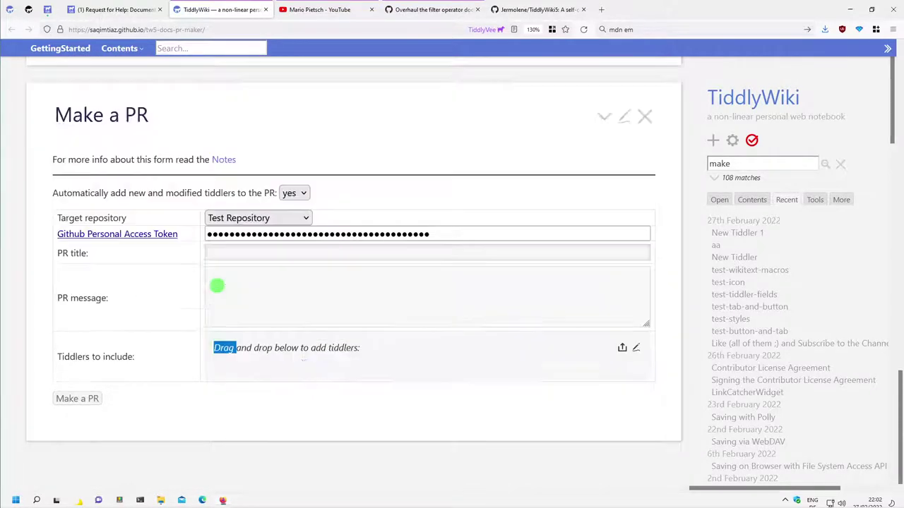
click(825, 163)
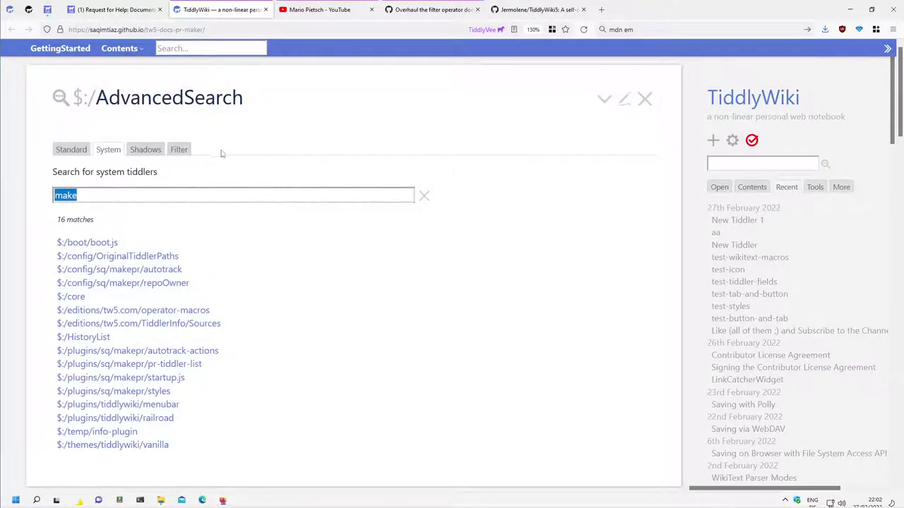
List the 29 tiddlers modified since the wiki was loaded with an advanced search filter preset.
click(188, 150)
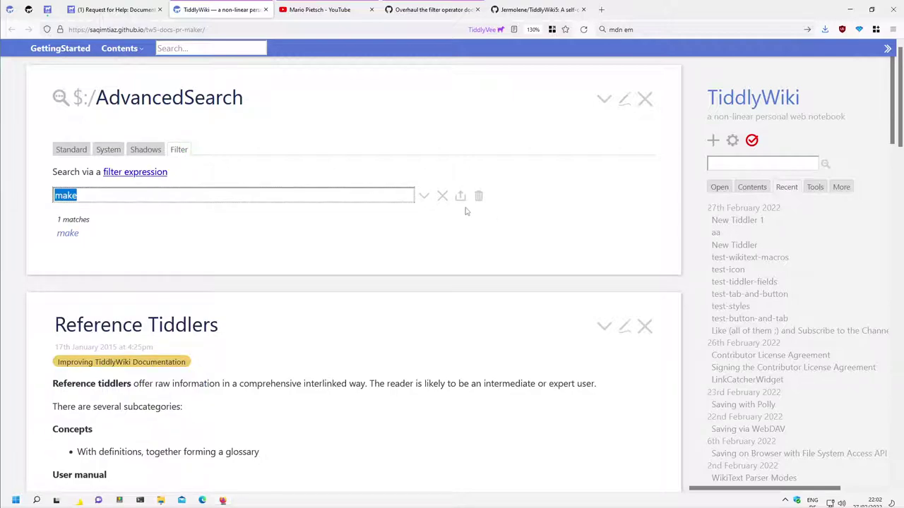
click(426, 197)
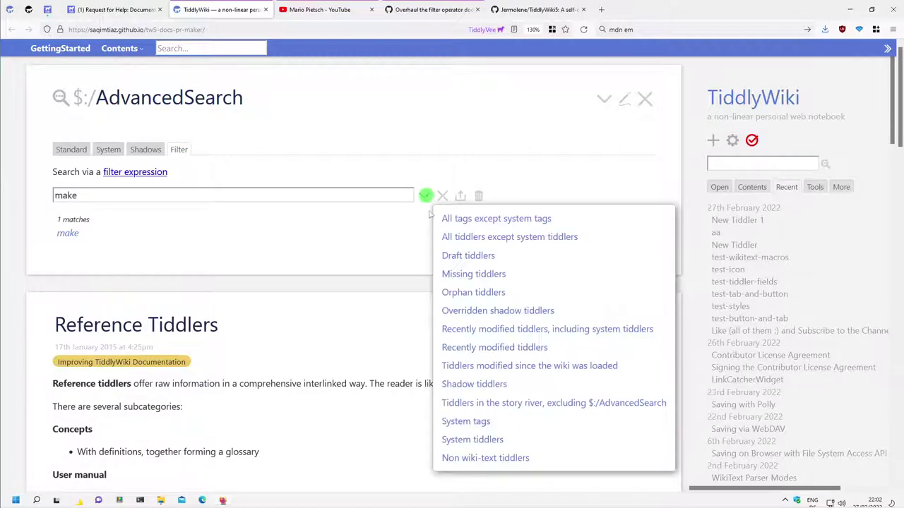
click(528, 366)
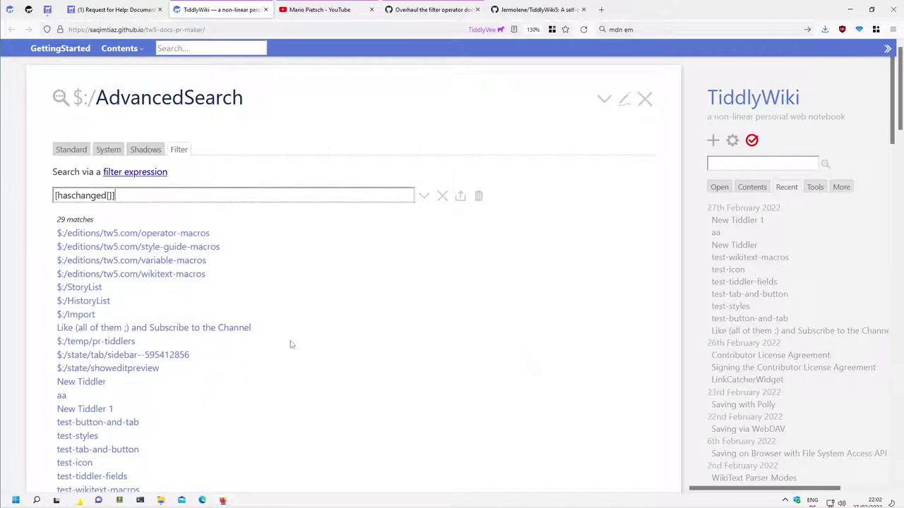
scroll(293, 340, down, 2)
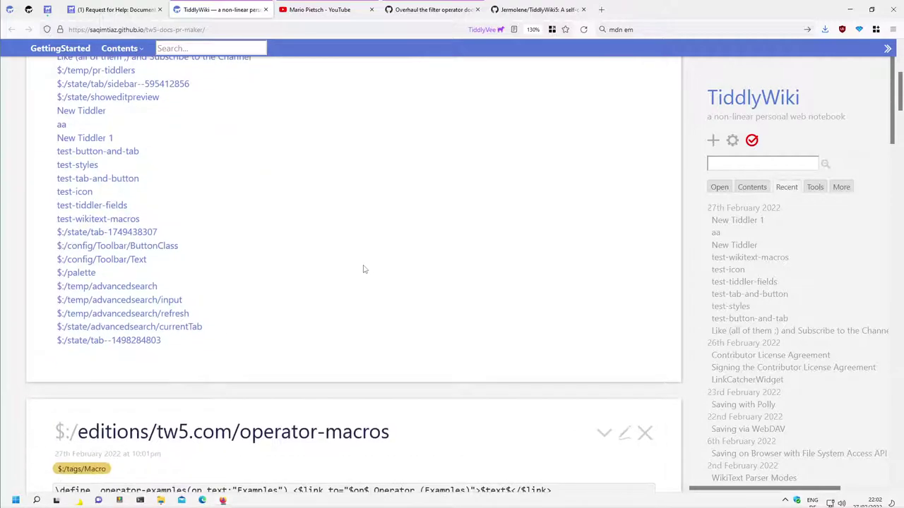
scroll(529, 272, up, 4)
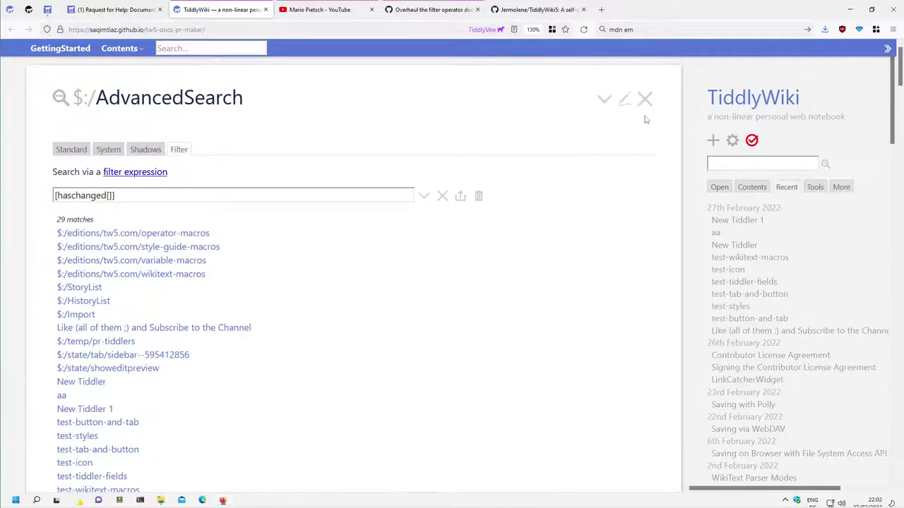
Close advanced search and show the sidebar list of open tiddlers.
click(642, 101)
click(720, 187)
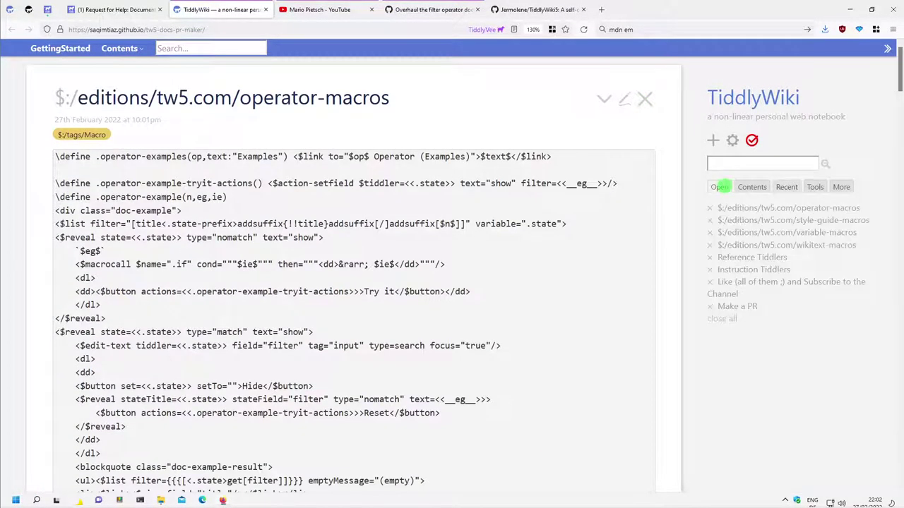
scroll(632, 293, down, 10)
scroll(664, 293, down, 10)
scroll(699, 294, down, 10)
Add the operator, style-guide, variable and wikitext macro tiddlers to the PR and enter its title.
click(734, 306)
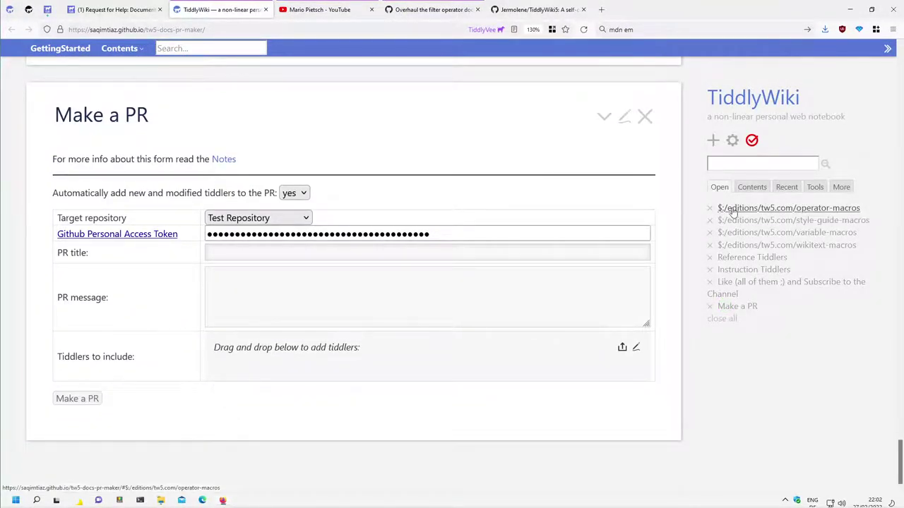
drag(732, 213, 459, 367)
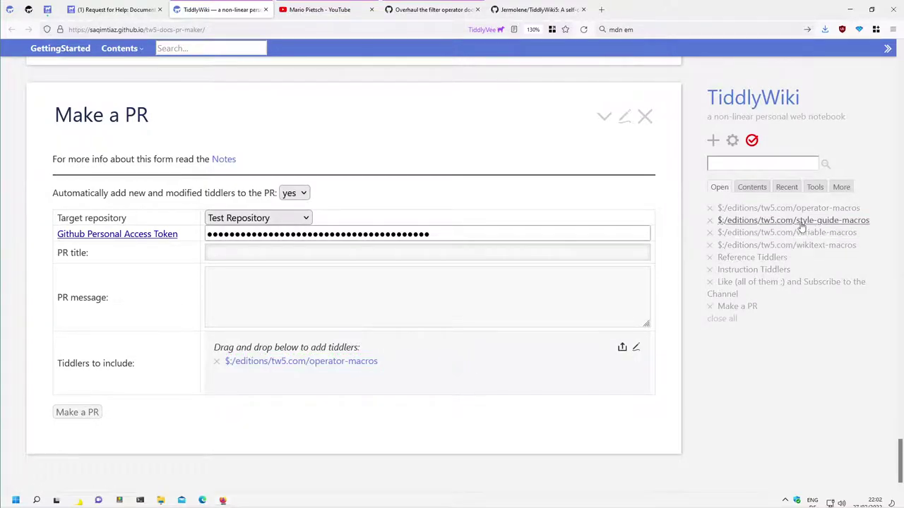
drag(802, 225, 472, 375)
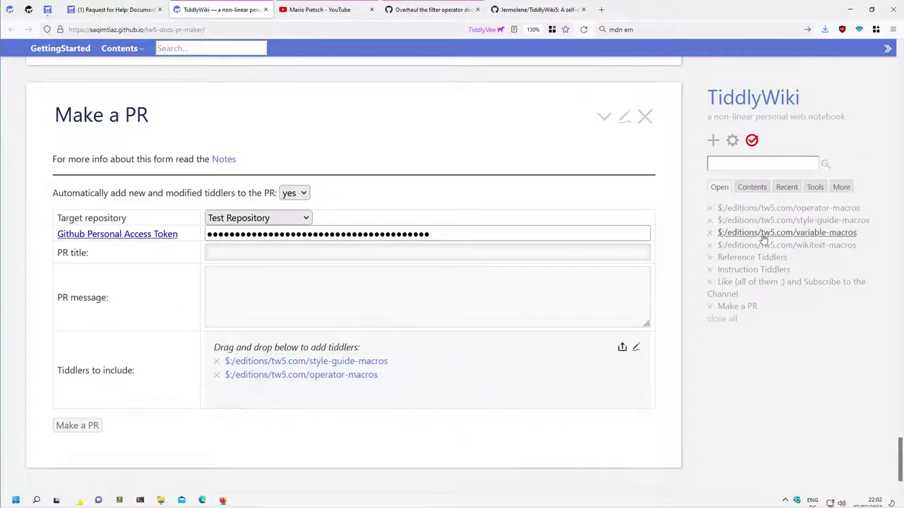
drag(763, 240, 514, 381)
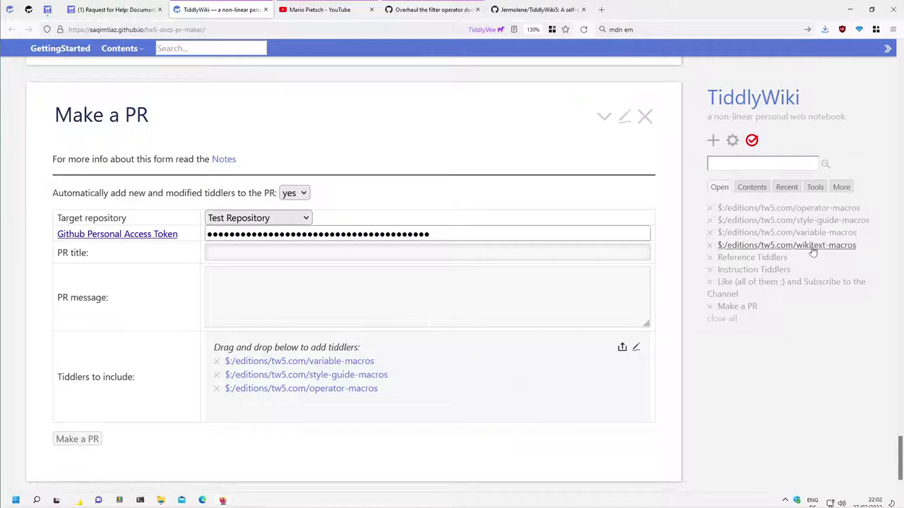
drag(813, 253, 503, 401)
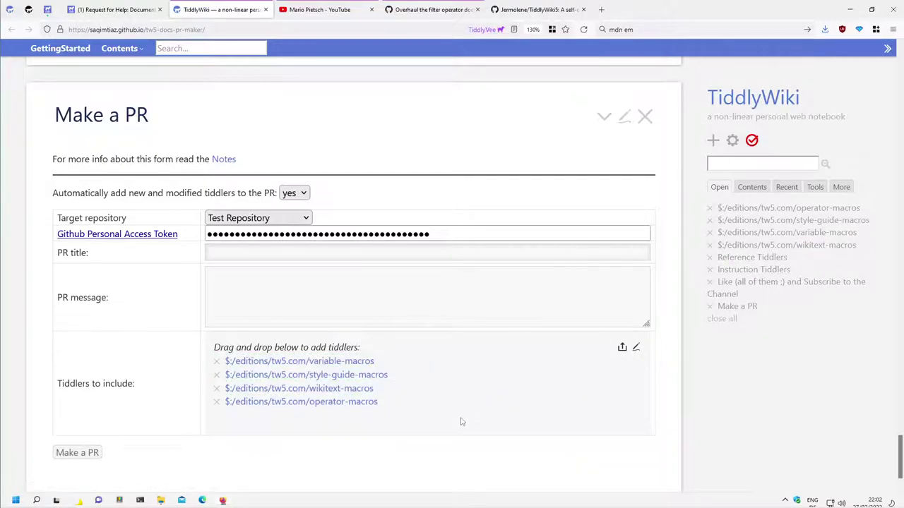
click(299, 252)
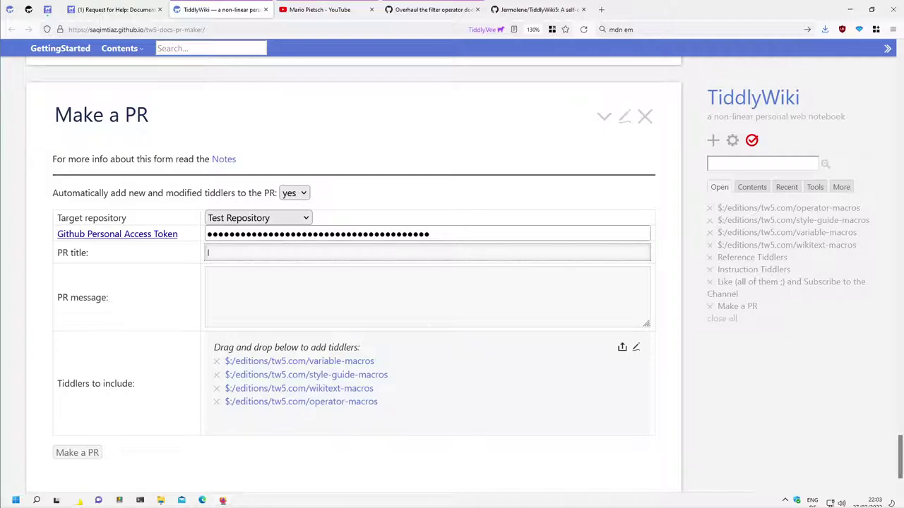
text(Improve readability for)
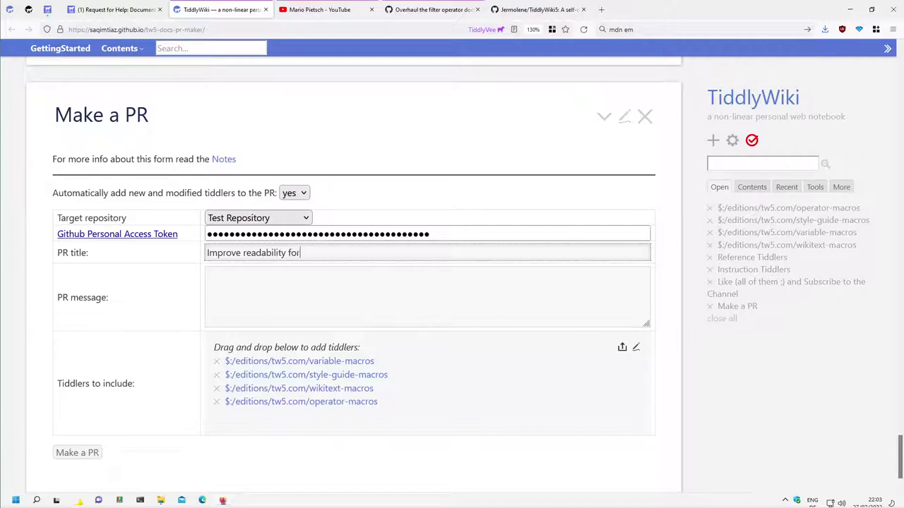
text( documentation macros)
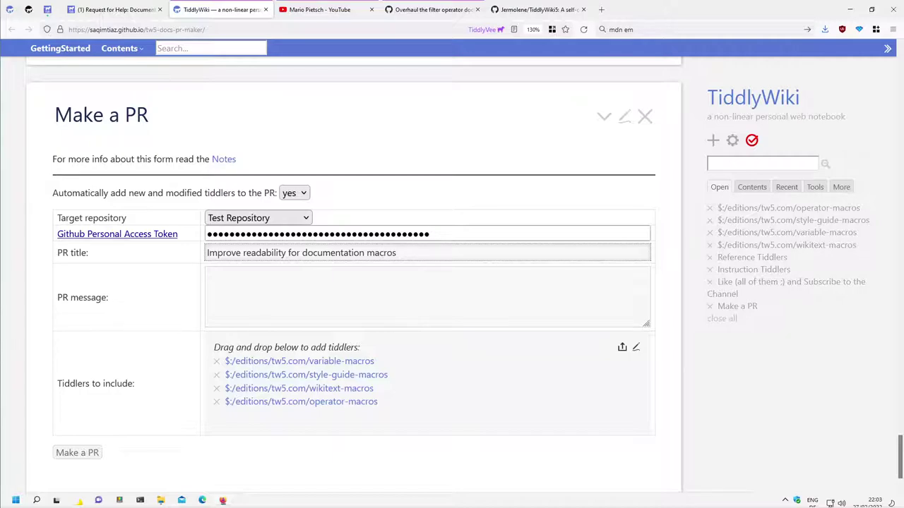
Write the PR message explaining those macros are not readable in view mode.
click(289, 283)
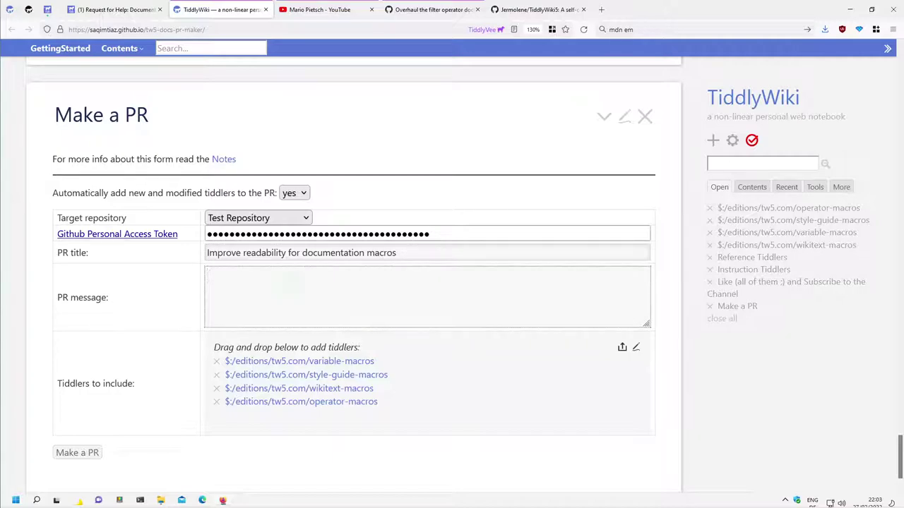
text(While I was recording a video, )
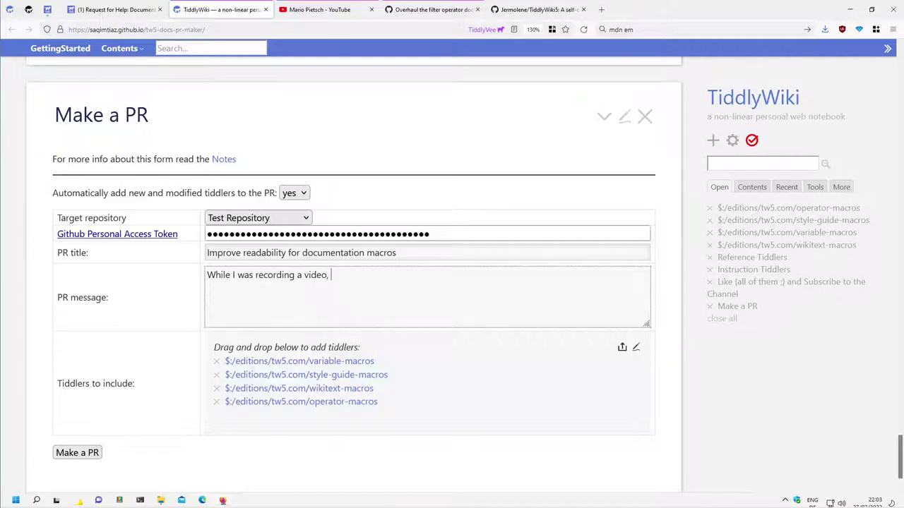
text(I found out, t)
text(hat those macros)
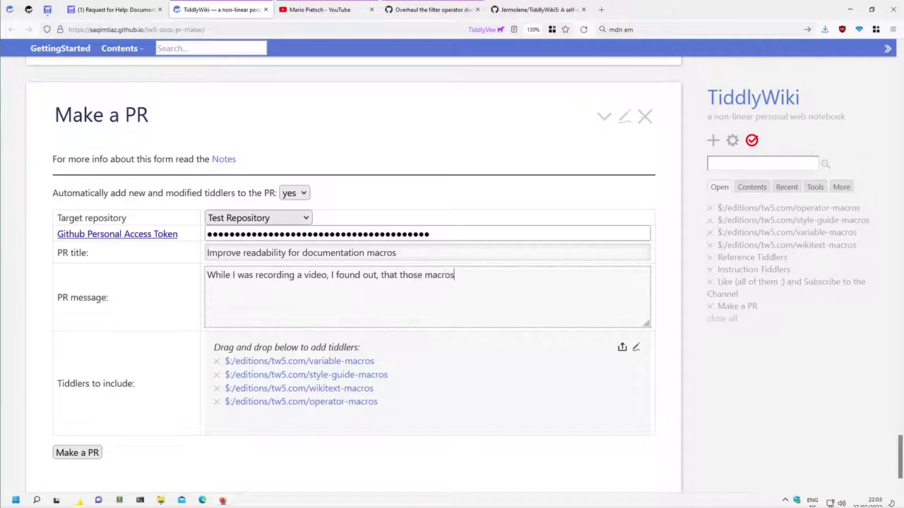
text( cn)
key(BackSpace)
key(BackSpace)
key(BackSpace)
text(are not read)
text(able by users in view-mode.)
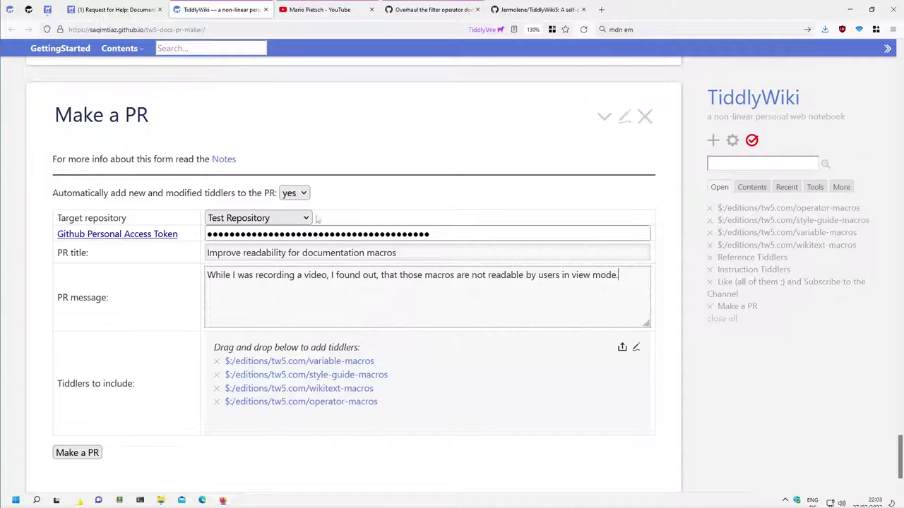
Target the Official TW Repository and export the PR's 13 tiddlers as tiddlers.json.
click(293, 218)
click(266, 233)
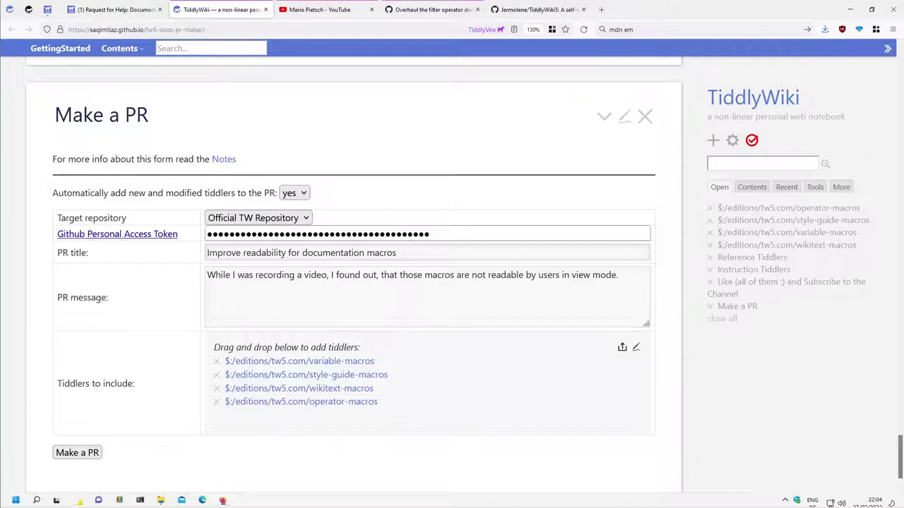
click(622, 348)
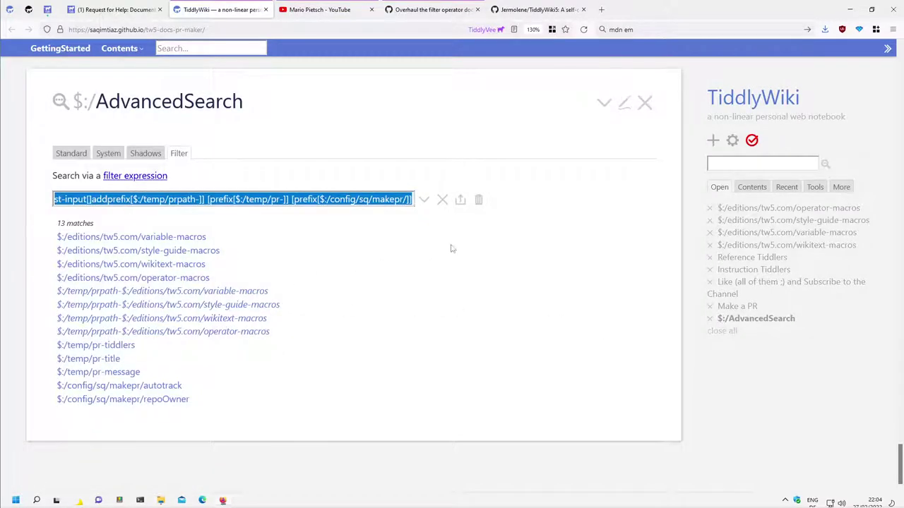
click(461, 199)
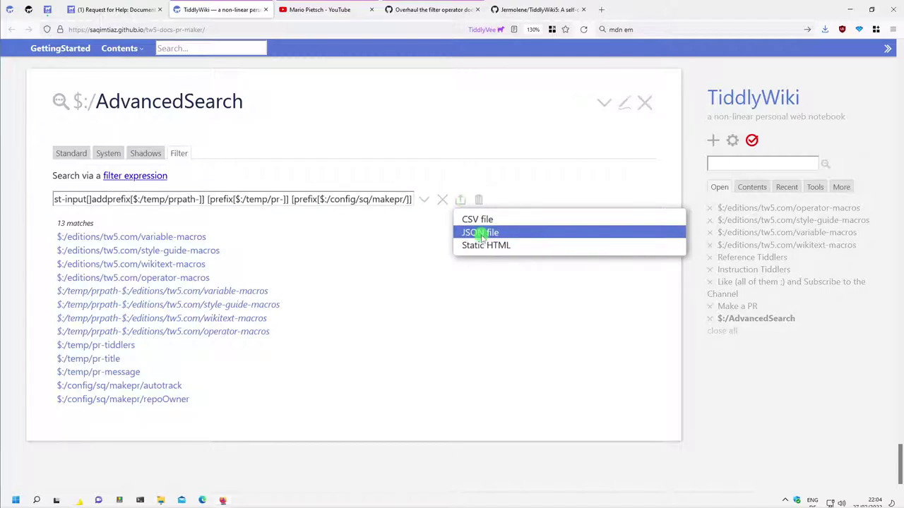
click(480, 233)
click(494, 312)
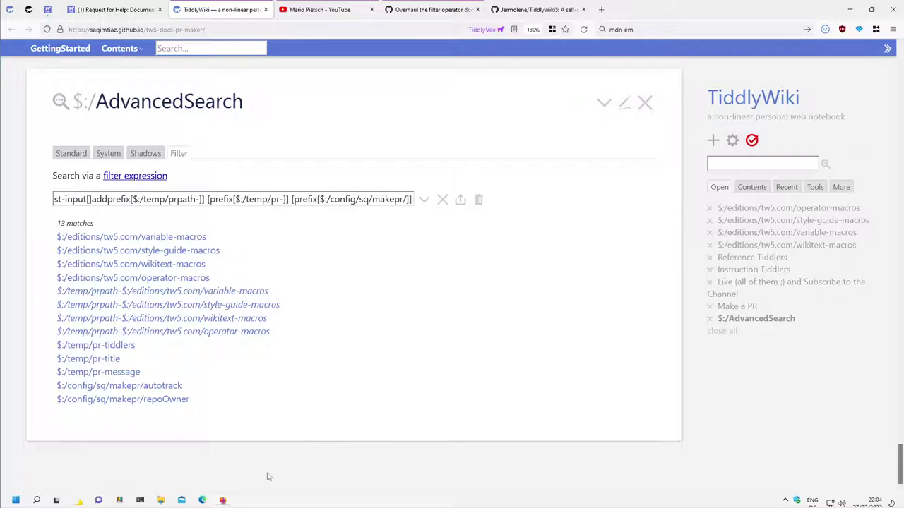
click(645, 103)
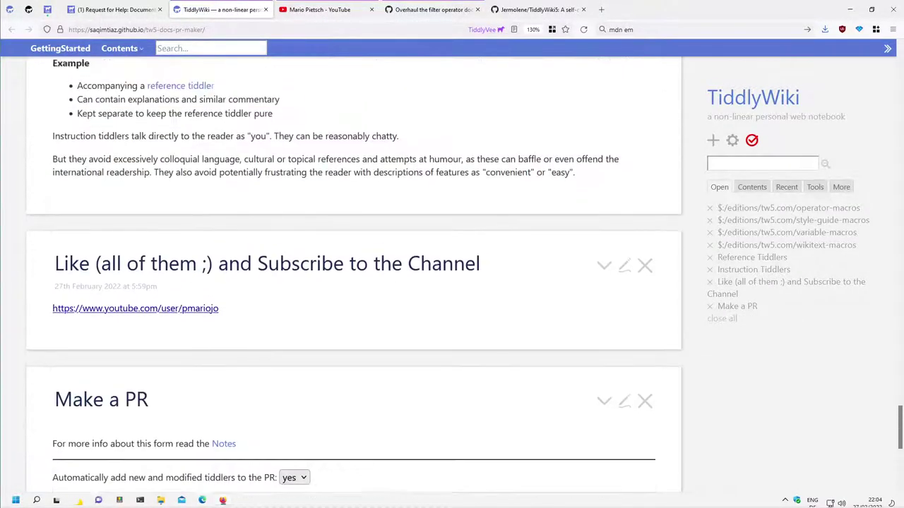
Submit the Make a PR form, creating GitHub pull request #6494.
scroll(353, 283, down, 5)
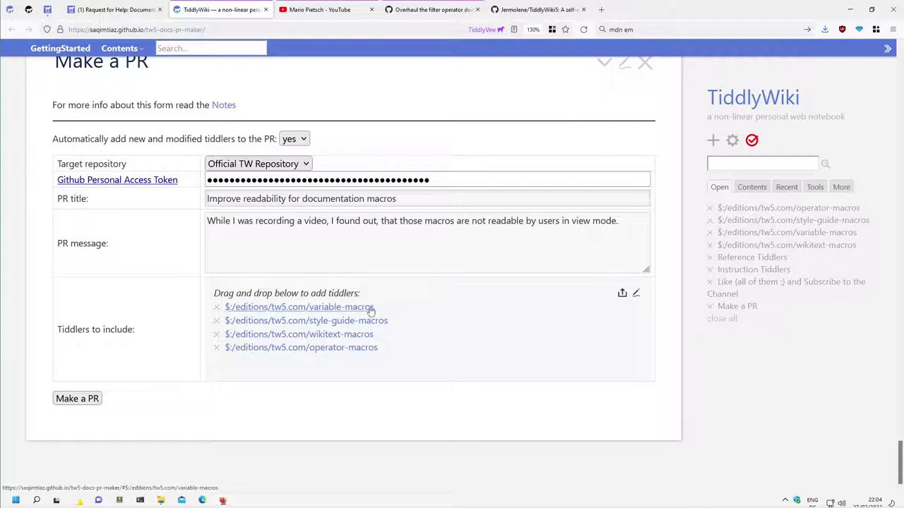
click(79, 400)
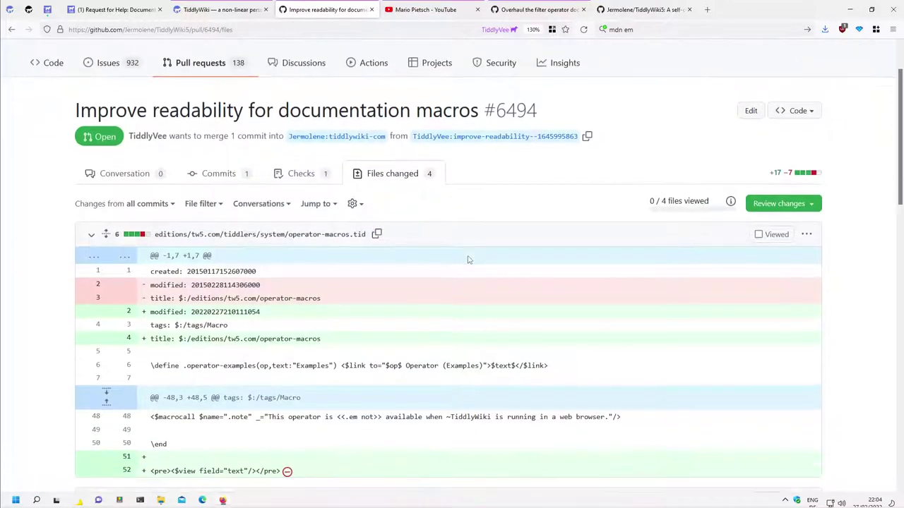
Scroll through the four changed files of pull request #6494.
scroll(467, 261, down, 3)
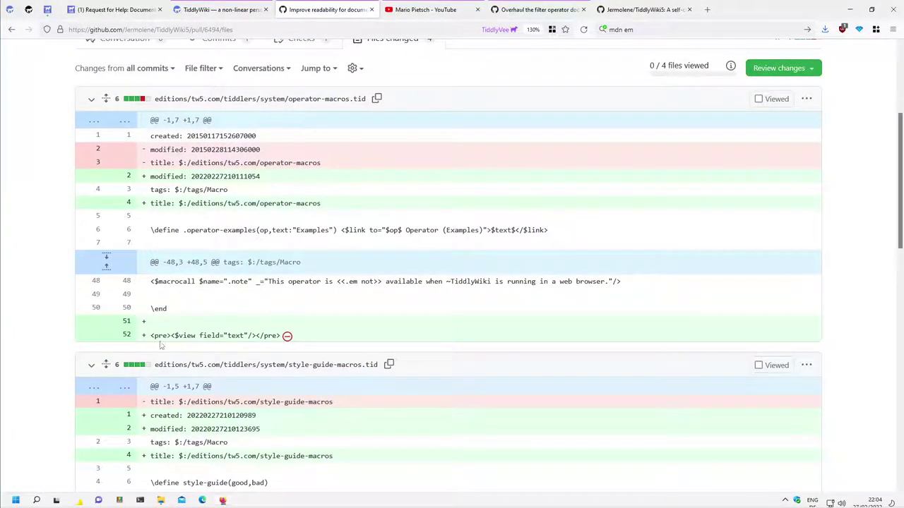
scroll(223, 344, down, 2)
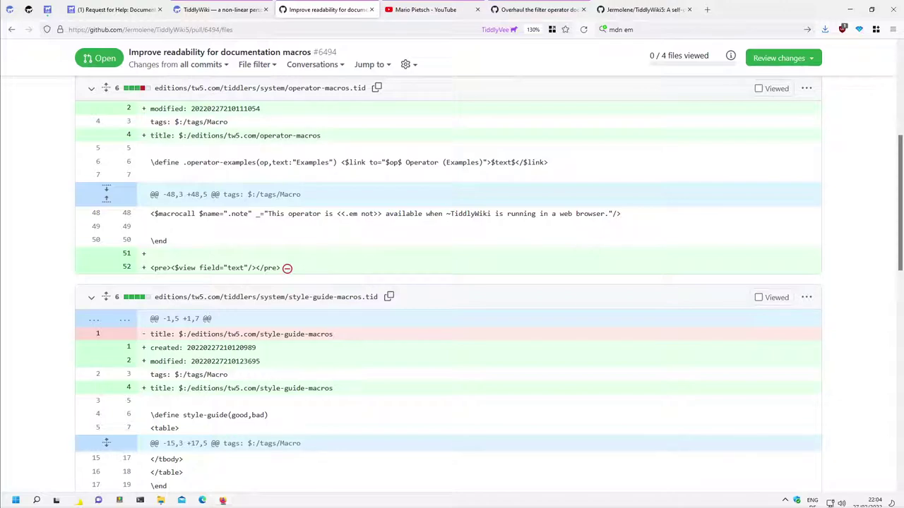
scroll(267, 252, down, 4)
scroll(267, 252, down, 3)
scroll(267, 252, down, 1)
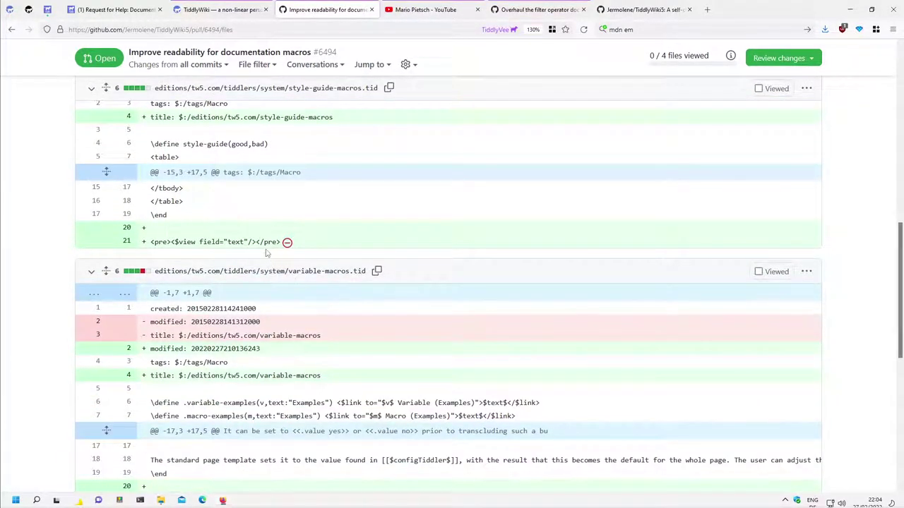
mouse_move(137, 241)
scroll(256, 240, down, 1)
scroll(256, 240, down, 2)
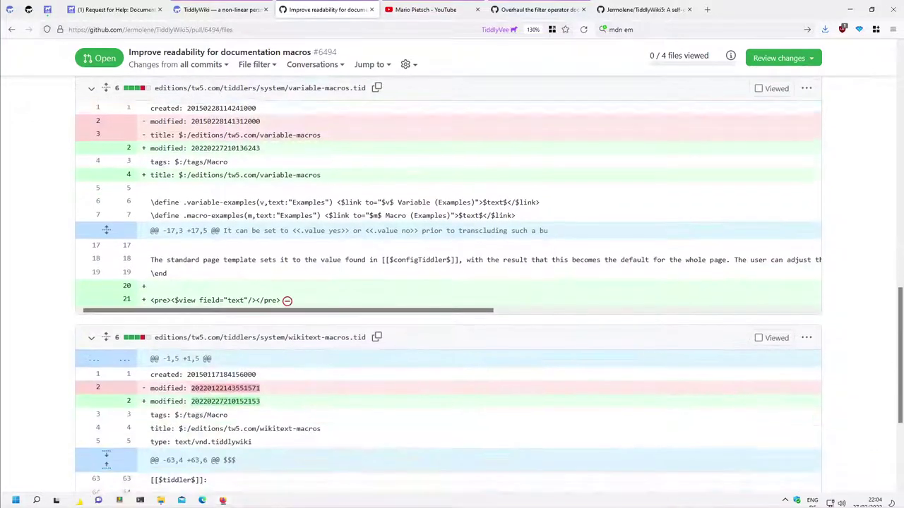
scroll(256, 240, down, 1)
scroll(257, 240, down, 2)
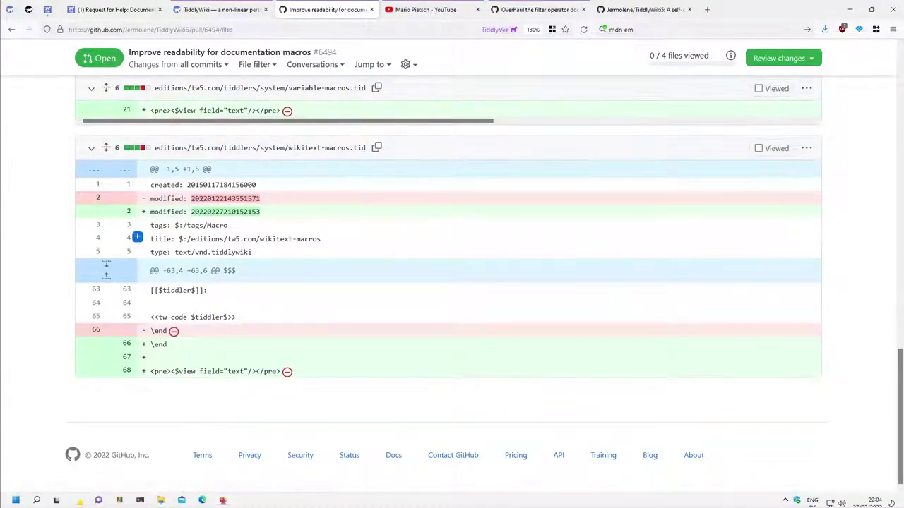
scroll(254, 238, up, 3)
scroll(252, 236, up, 7)
scroll(252, 236, up, 4)
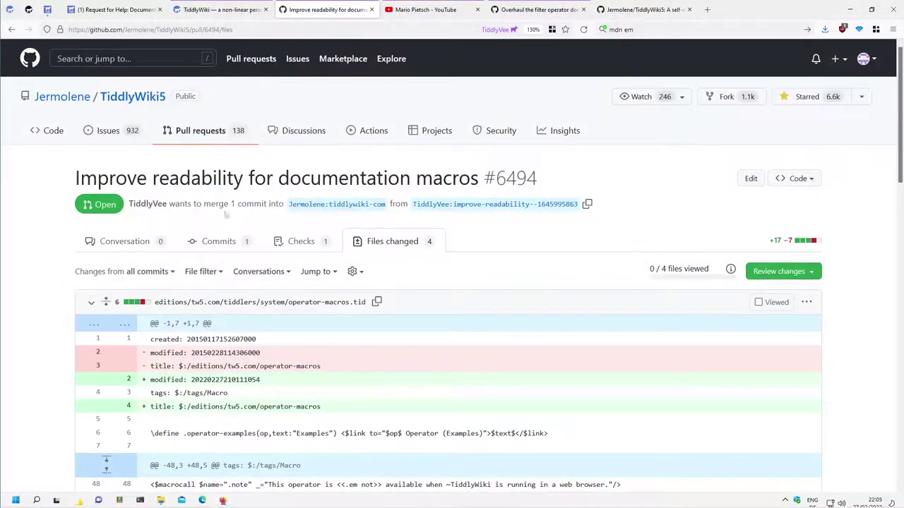
Check the PR conversation shows passing checks, then return to the TiddlyWiki tab.
click(116, 241)
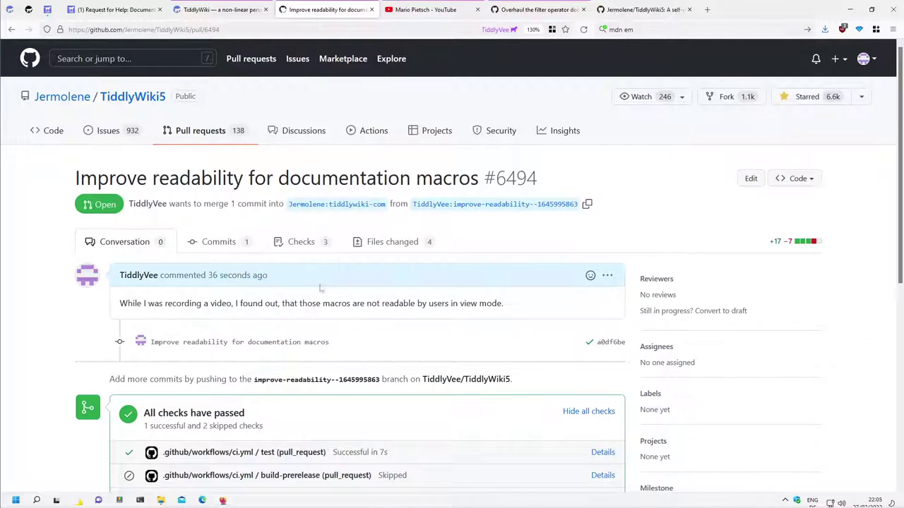
scroll(321, 288, down, 3)
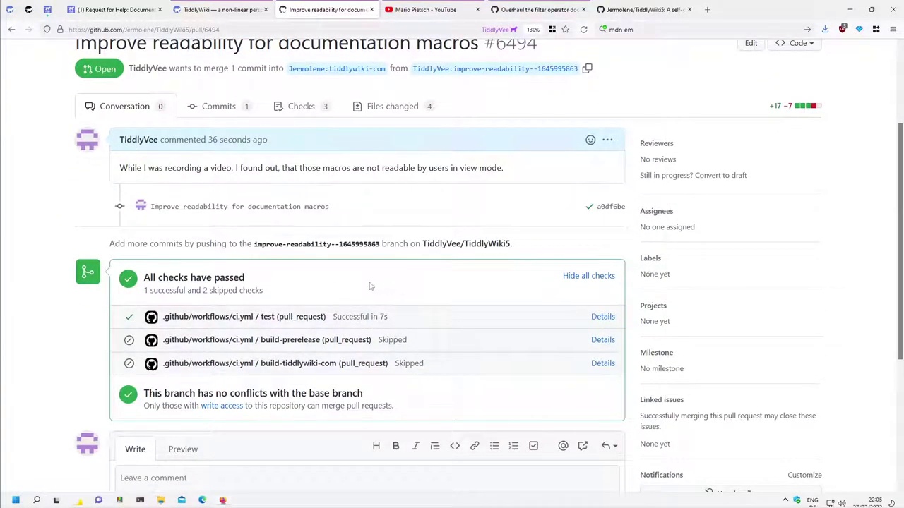
scroll(368, 286, down, 3)
scroll(363, 287, up, 6)
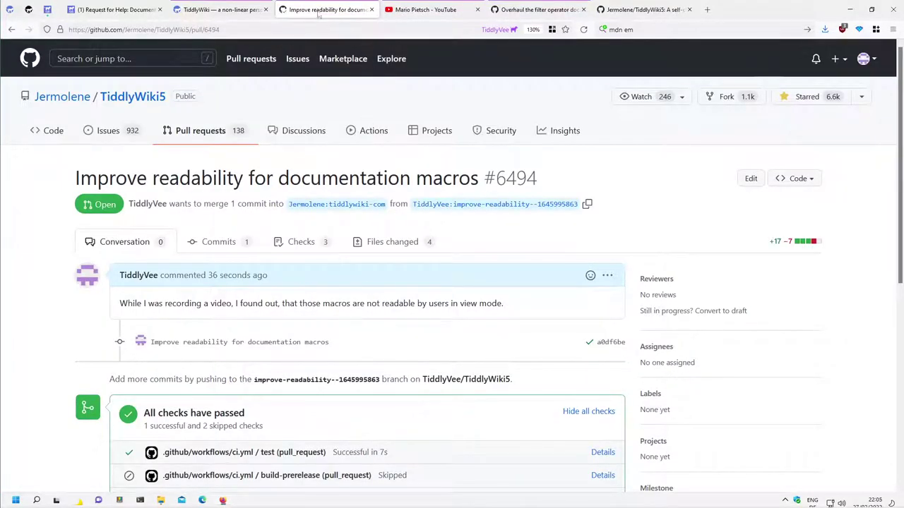
click(219, 9)
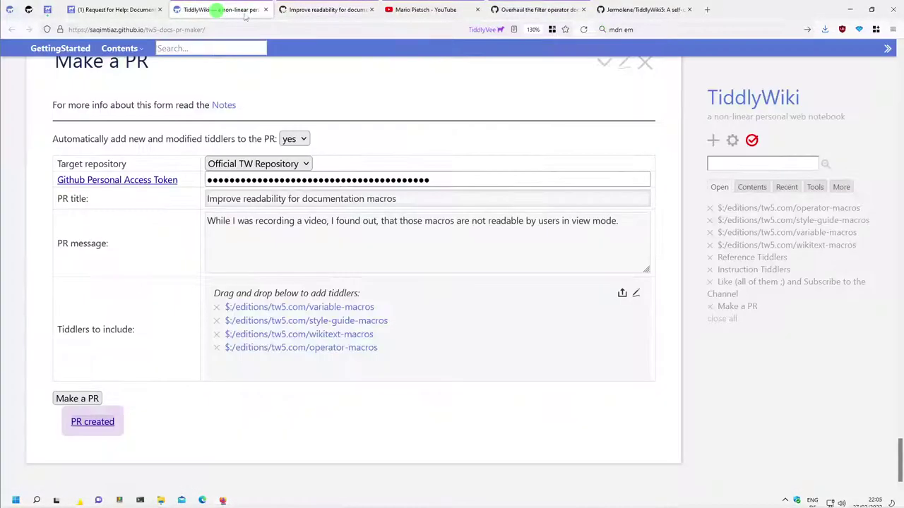
Close the GitHub pull request tab and scroll back to the top of the story.
click(371, 9)
scroll(459, 340, up, 3)
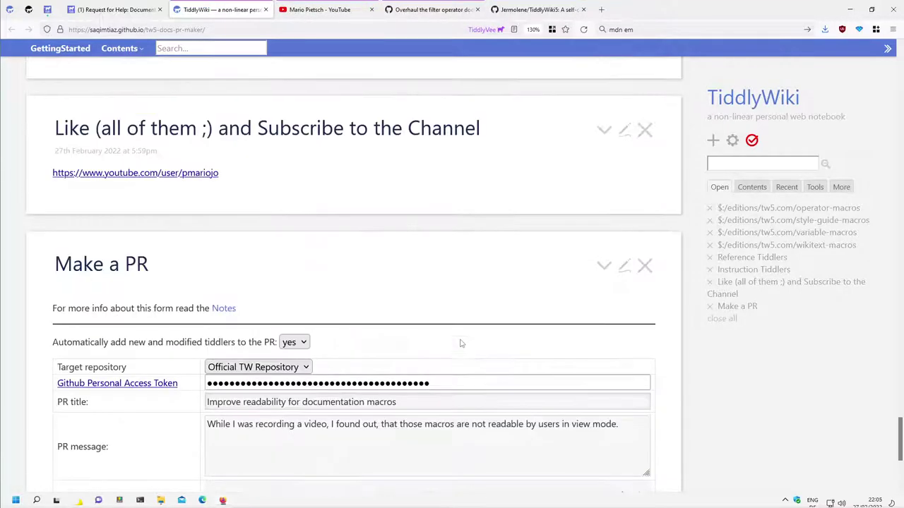
scroll(466, 338, up, 4)
scroll(482, 333, up, 3)
scroll(484, 336, up, 10)
scroll(486, 339, up, 3)
scroll(485, 339, up, 5)
scroll(485, 339, up, 2)
scroll(485, 339, up, 3)
scroll(485, 339, up, 1)
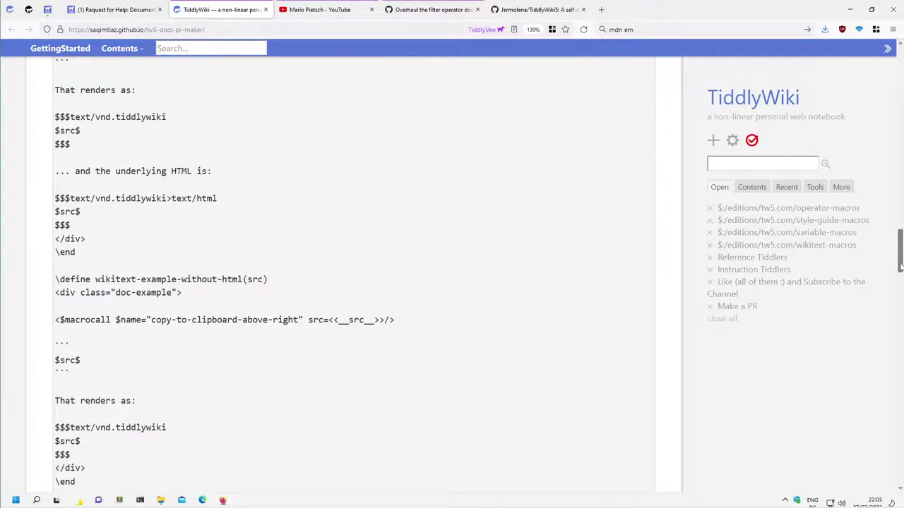
drag(900, 266, 900, 67)
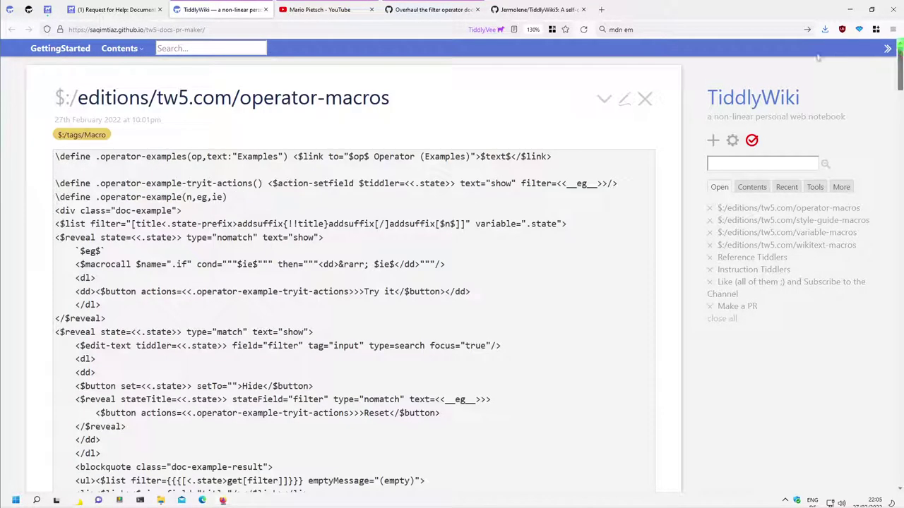
Close the edited macro tiddlers, from operator-macros through wikitext-macros, leaving Reference Tiddlers first.
click(645, 100)
click(642, 98)
click(644, 99)
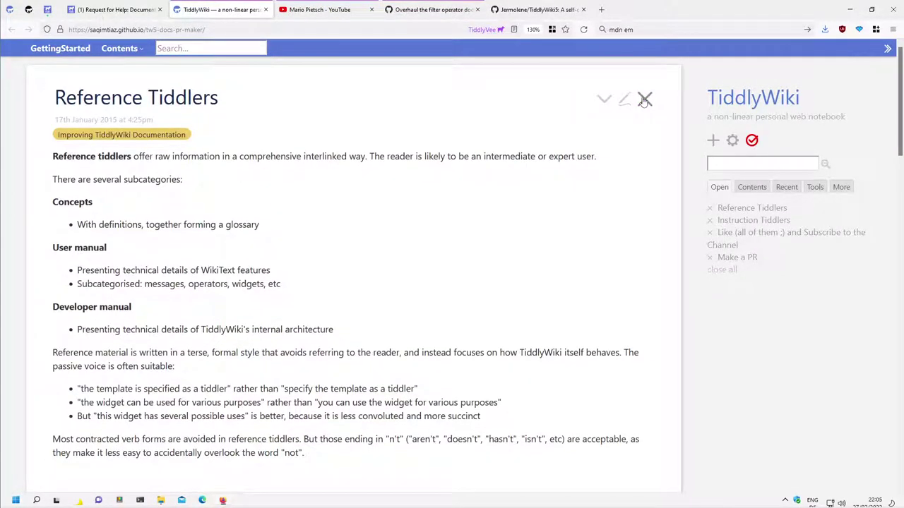
click(645, 100)
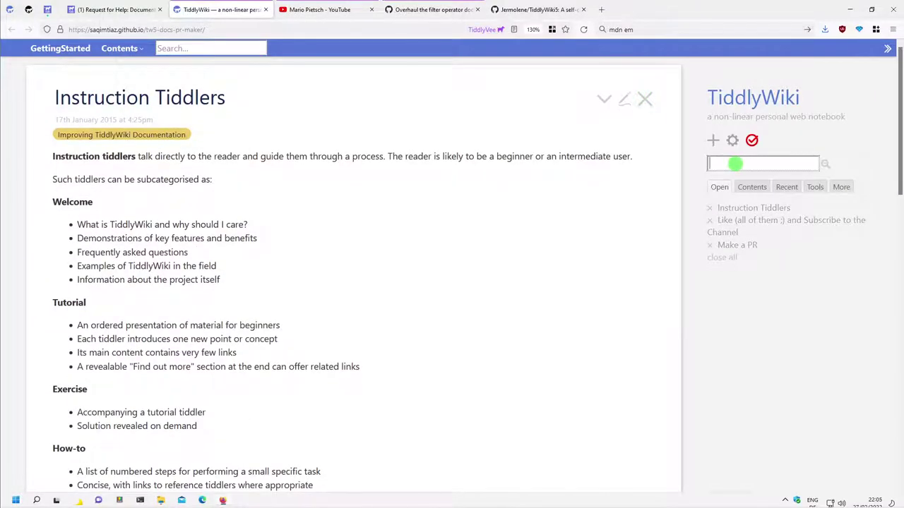
text(styl)
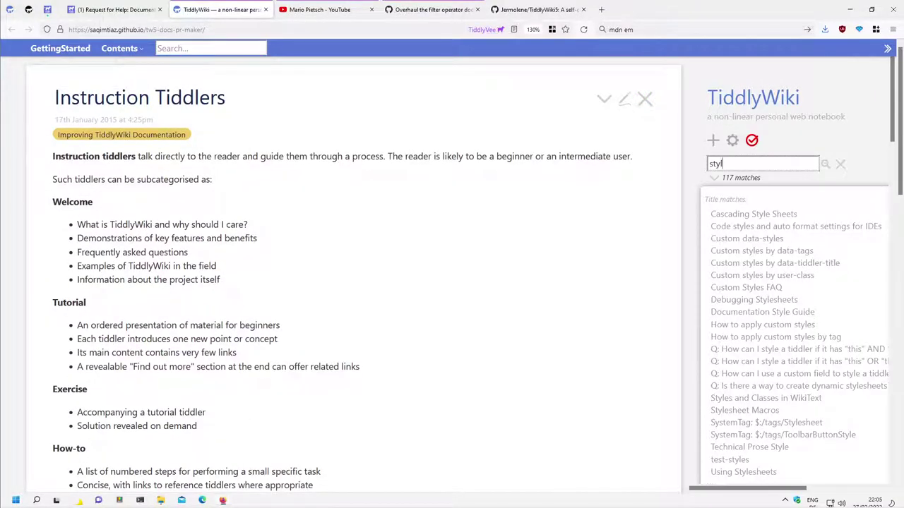
text(e gui)
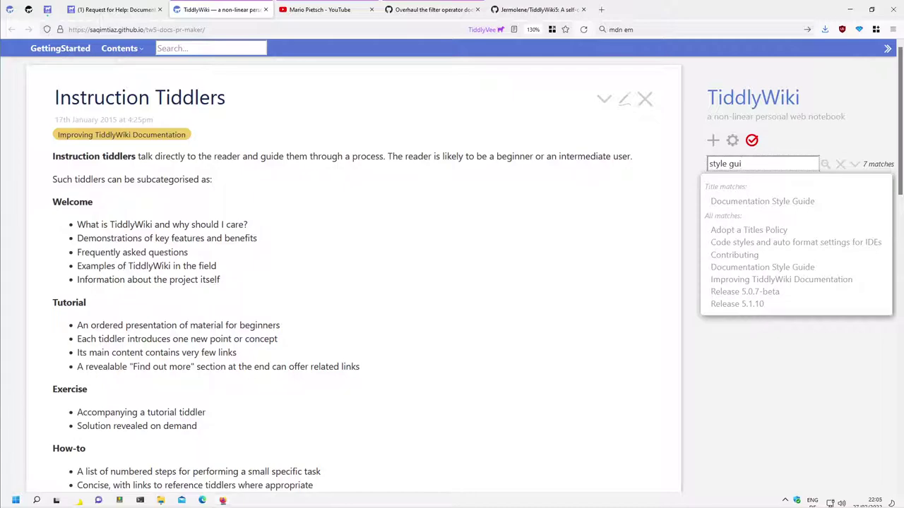
click(773, 201)
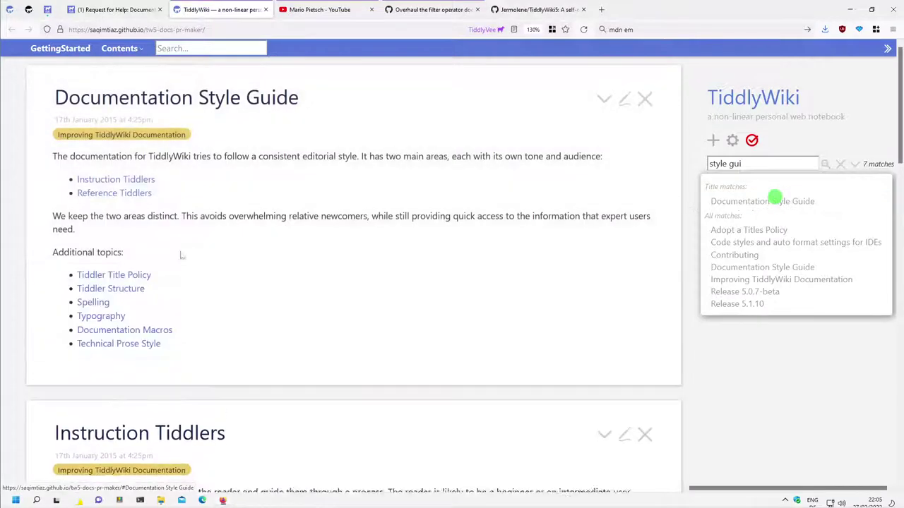
click(150, 330)
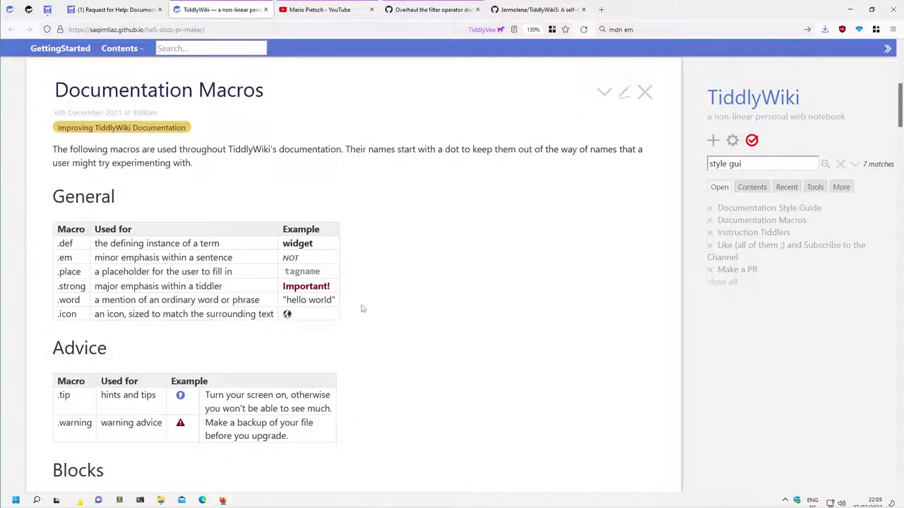
scroll(362, 306, down, 1)
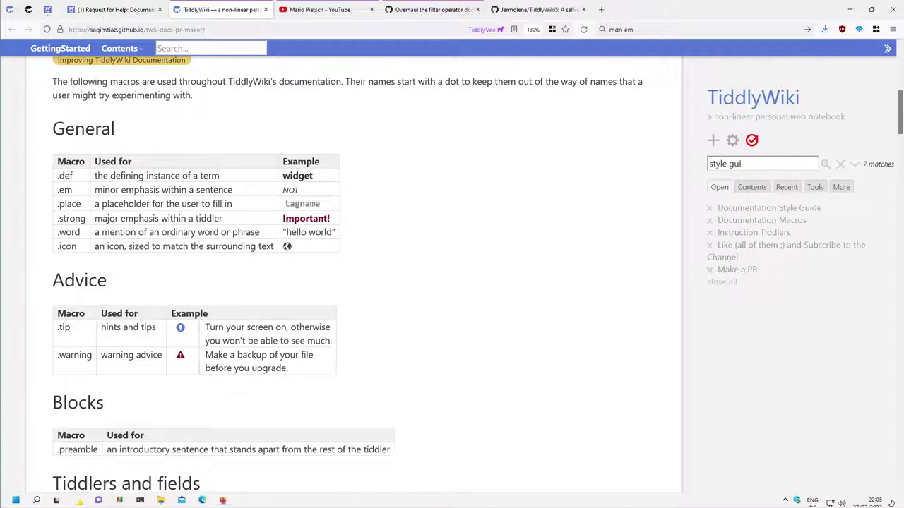
scroll(361, 306, down, 1)
scroll(93, 192, down, 1)
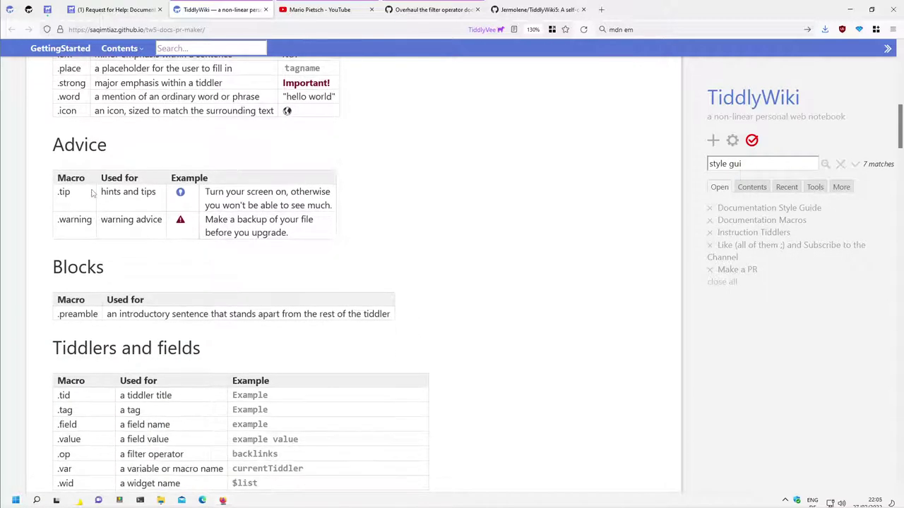
scroll(93, 191, down, 1)
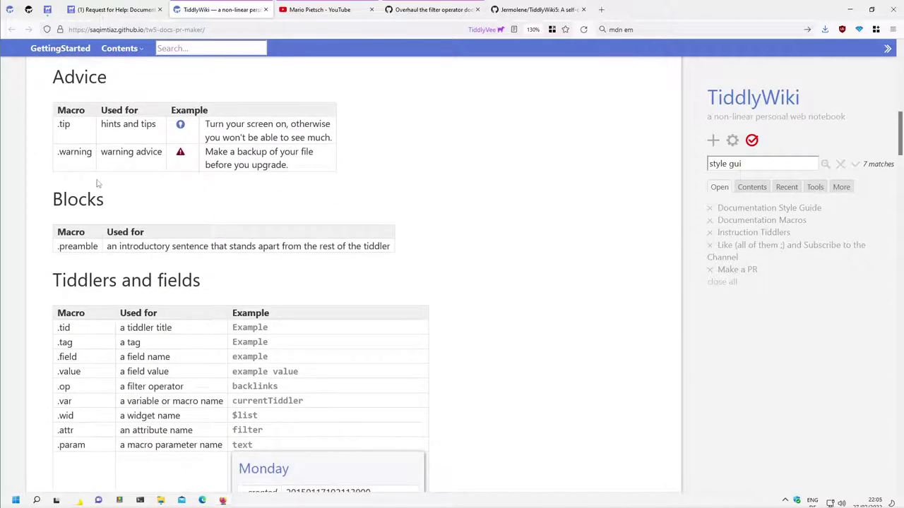
scroll(98, 184, down, 1)
scroll(97, 183, down, 1)
scroll(97, 183, down, 2)
scroll(98, 184, down, 2)
scroll(98, 183, down, 3)
scroll(98, 184, down, 1)
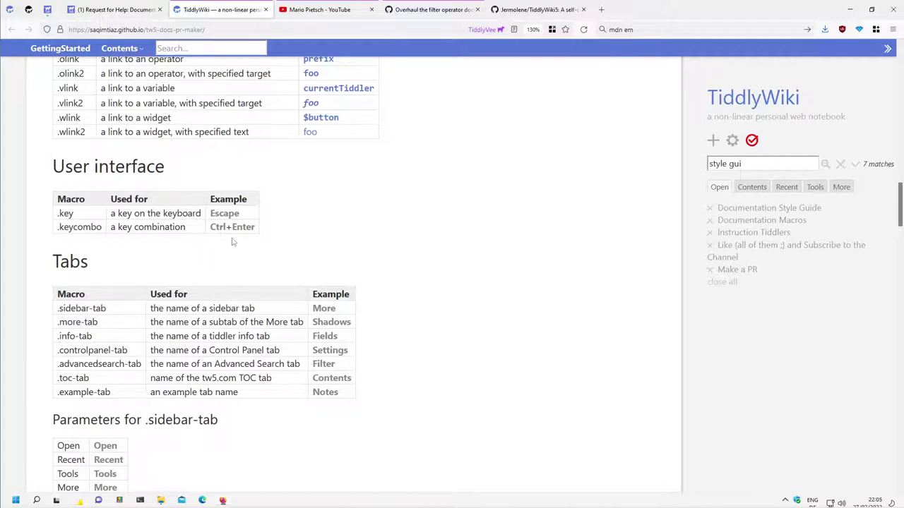
drag(176, 169, 48, 167)
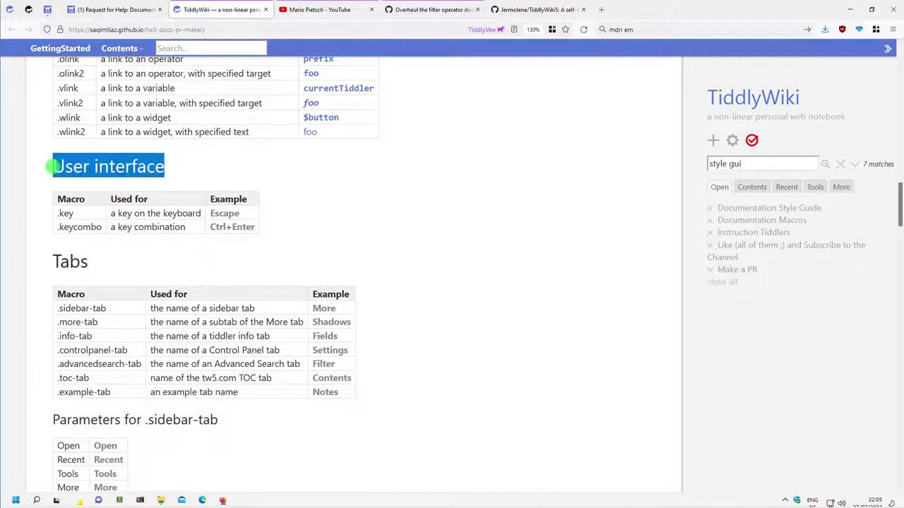
scroll(288, 219, down, 3)
scroll(192, 275, down, 1)
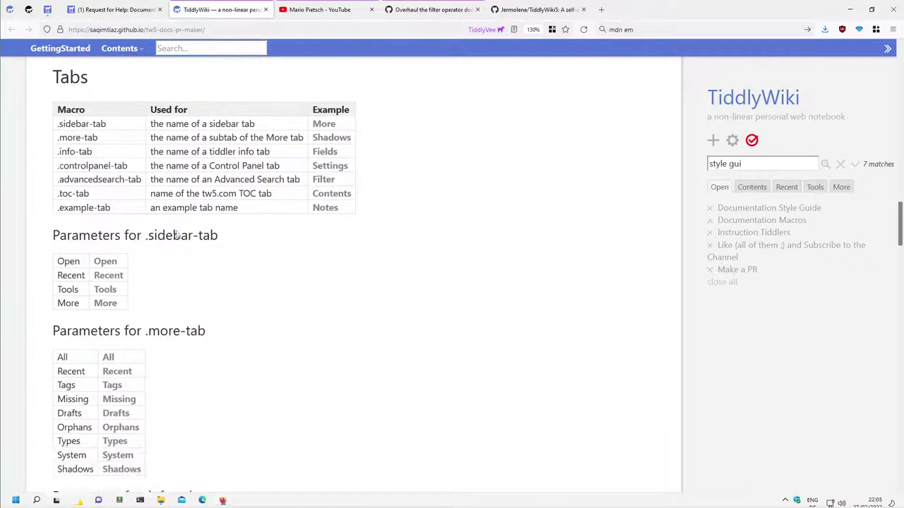
scroll(192, 275, down, 2)
scroll(192, 275, down, 1)
scroll(192, 275, down, 1)
scroll(189, 253, down, 3)
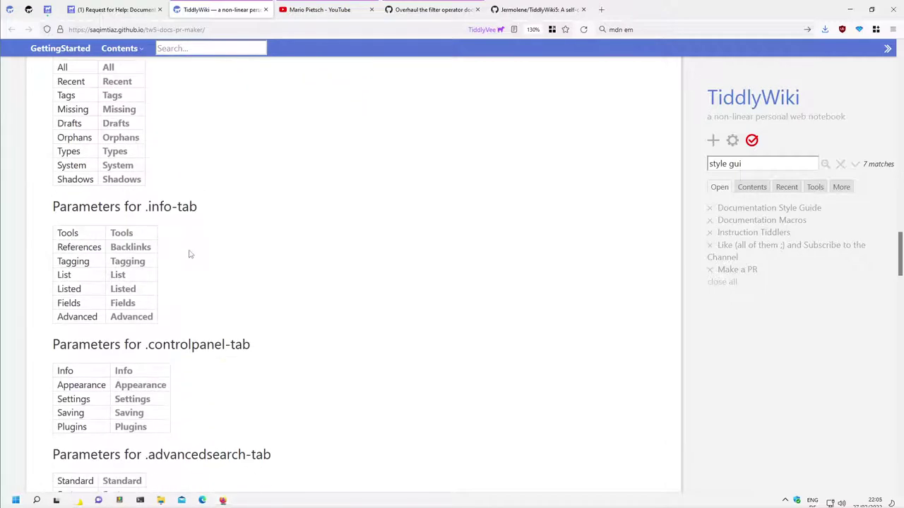
scroll(189, 254, down, 1)
scroll(189, 254, down, 7)
scroll(190, 253, down, 3)
scroll(245, 316, down, 6)
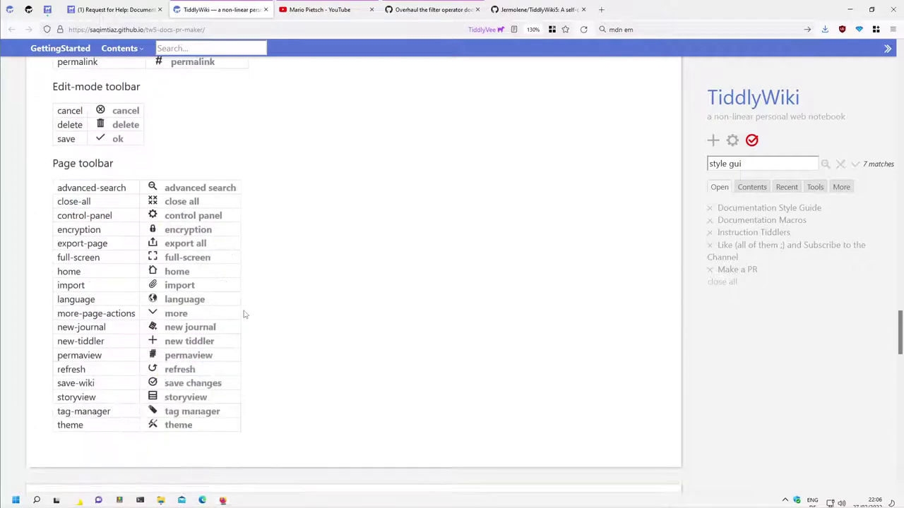
scroll(246, 315, down, 3)
scroll(248, 310, up, 9)
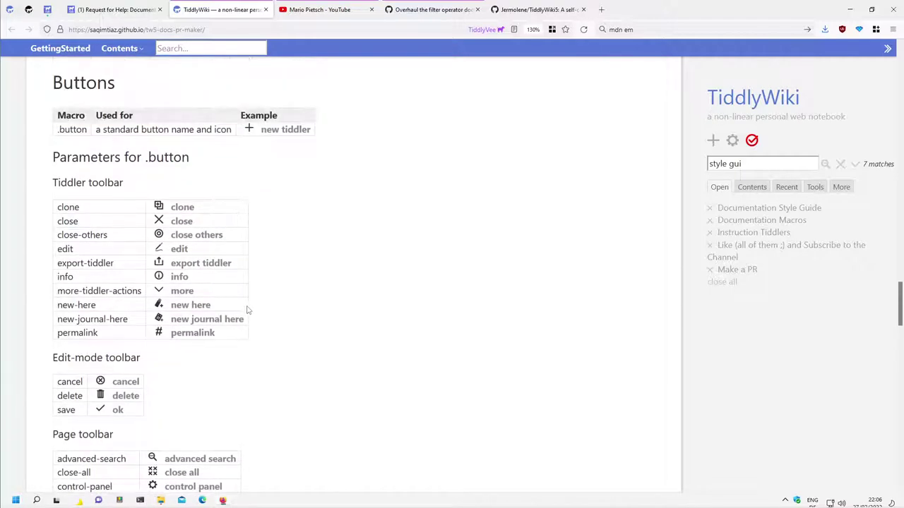
scroll(318, 303, up, 9)
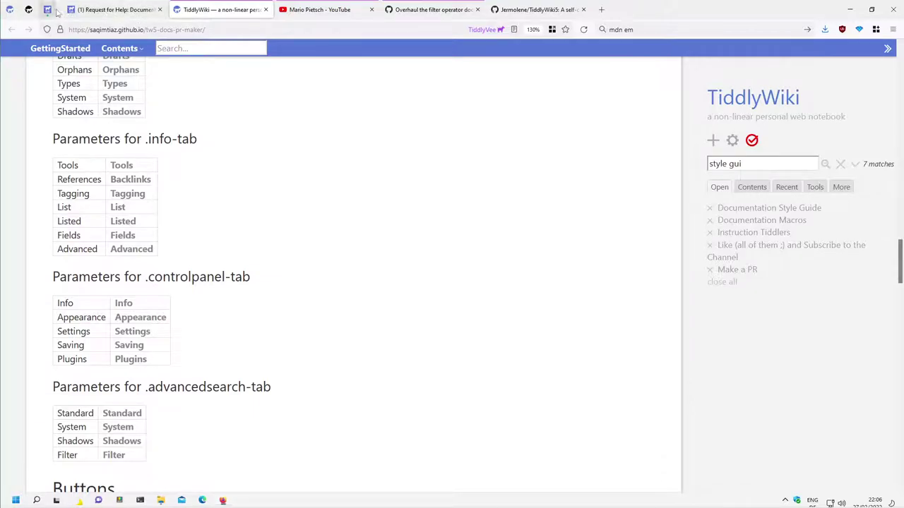
Open the Request for Help forum thread and browse its 2018–2021 filter operator list.
click(103, 9)
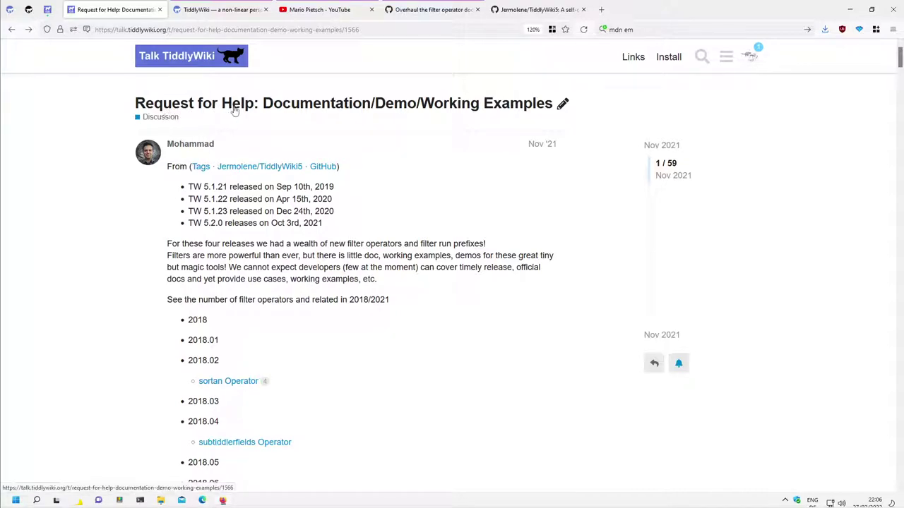
scroll(375, 279, down, 1)
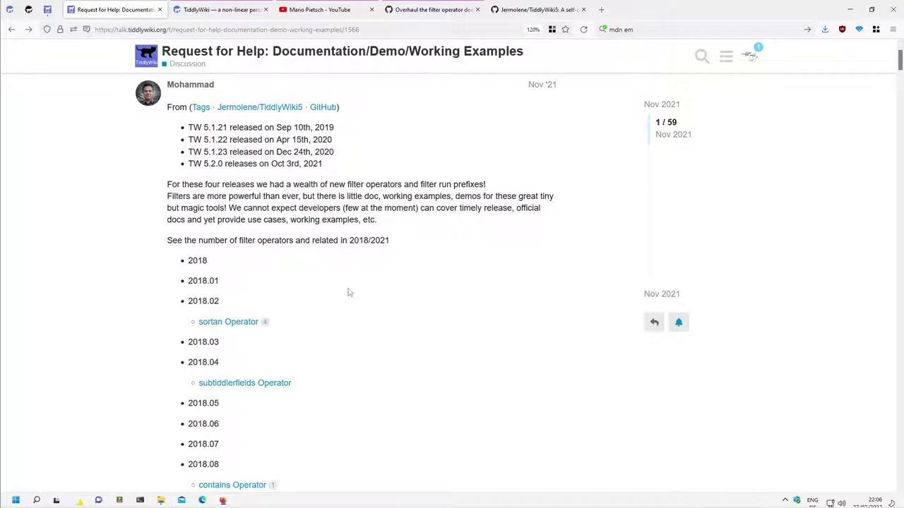
scroll(318, 279, down, 2)
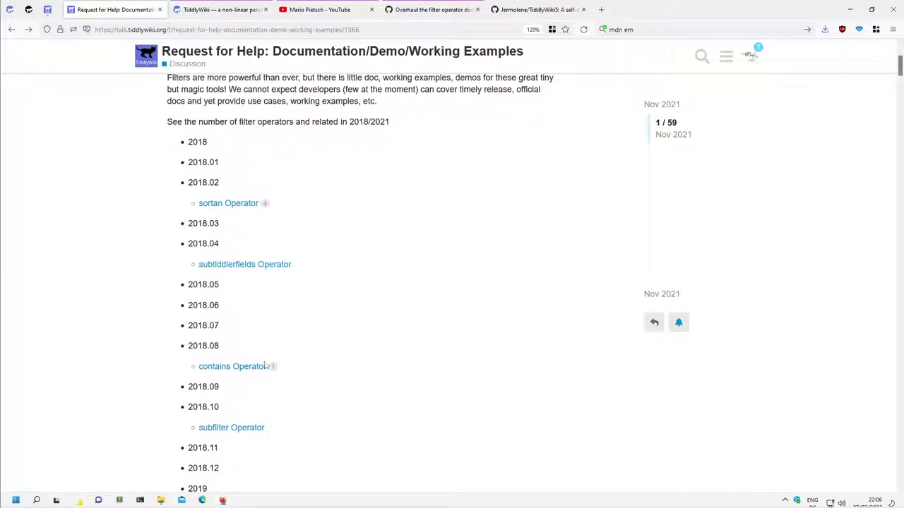
scroll(299, 355, down, 1)
scroll(313, 355, down, 2)
scroll(313, 355, down, 4)
scroll(313, 354, down, 2)
scroll(313, 354, down, 4)
scroll(312, 353, down, 3)
scroll(313, 352, down, 3)
scroll(314, 350, down, 3)
scroll(314, 350, down, 4)
scroll(315, 350, down, 3)
scroll(315, 350, down, 3)
scroll(320, 353, up, 1)
scroll(319, 352, up, 5)
scroll(319, 350, up, 5)
scroll(319, 349, up, 5)
scroll(318, 348, up, 5)
scroll(318, 348, up, 5)
scroll(319, 348, up, 4)
scroll(320, 349, up, 5)
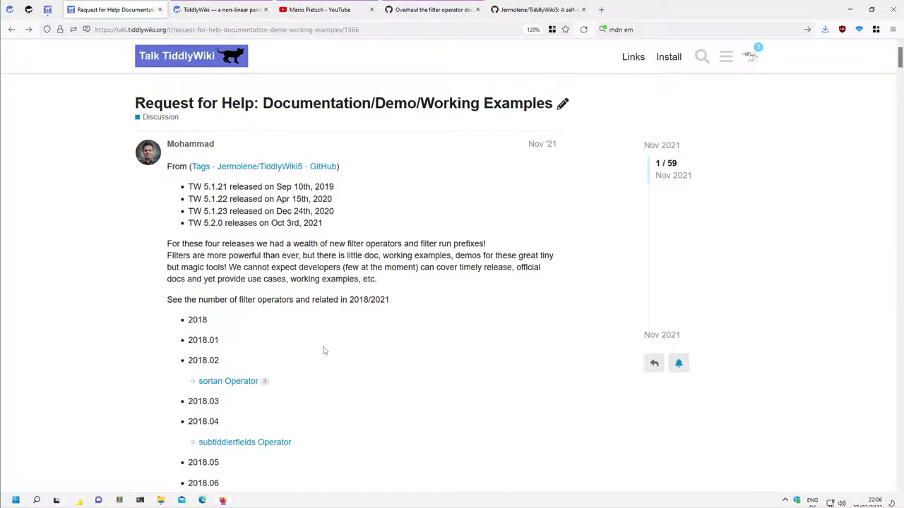
scroll(325, 351, down, 3)
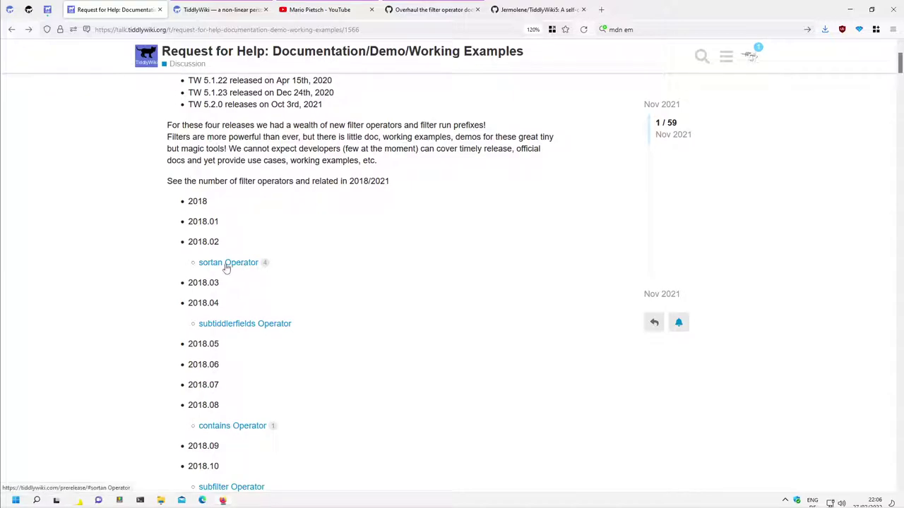
Close all tiddlers and open sortan Operator and its Examples via a 'sortan' search.
click(209, 10)
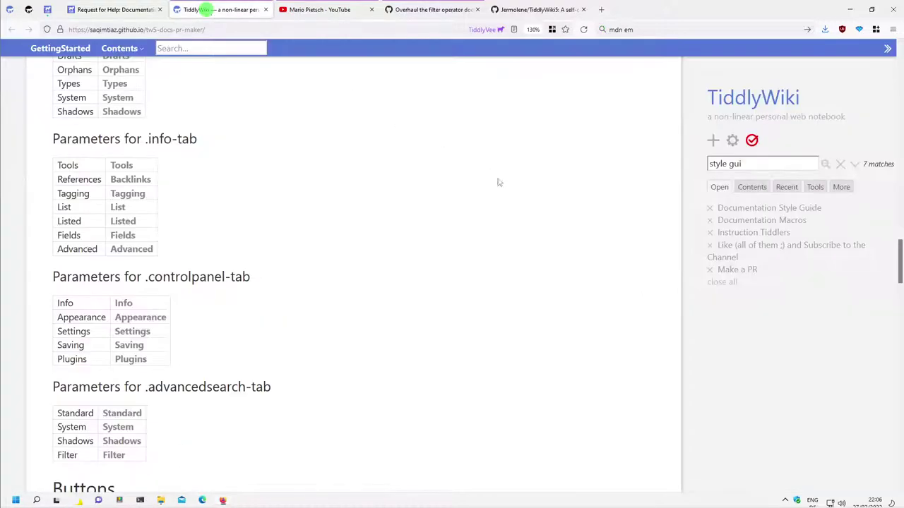
click(727, 283)
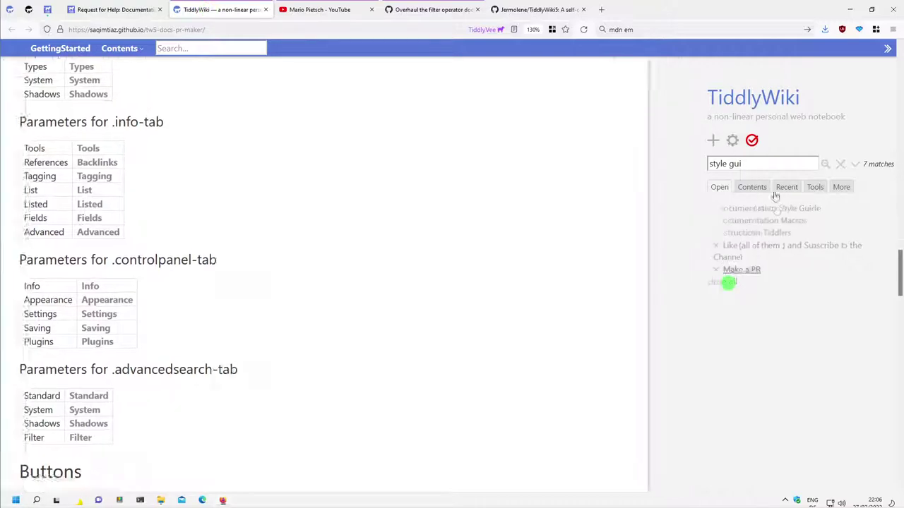
click(752, 164)
key(ctrl+a)
text(sortan)
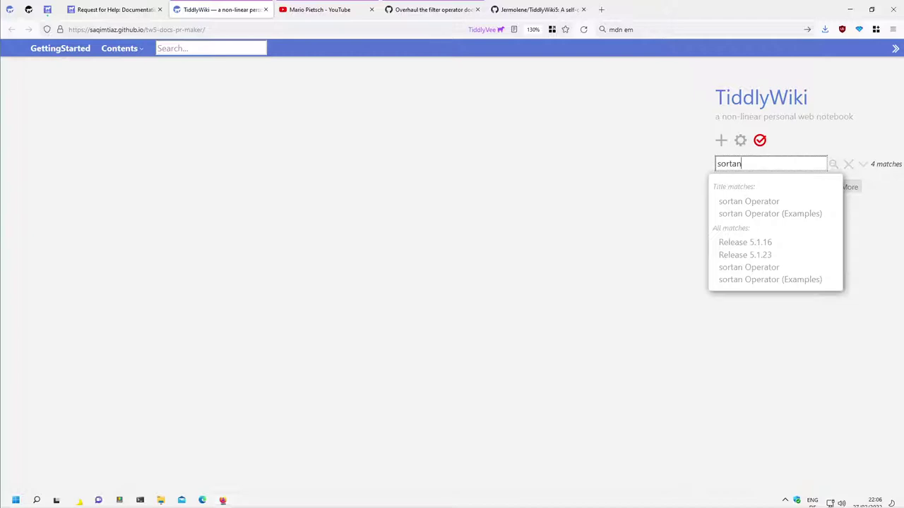
click(763, 201)
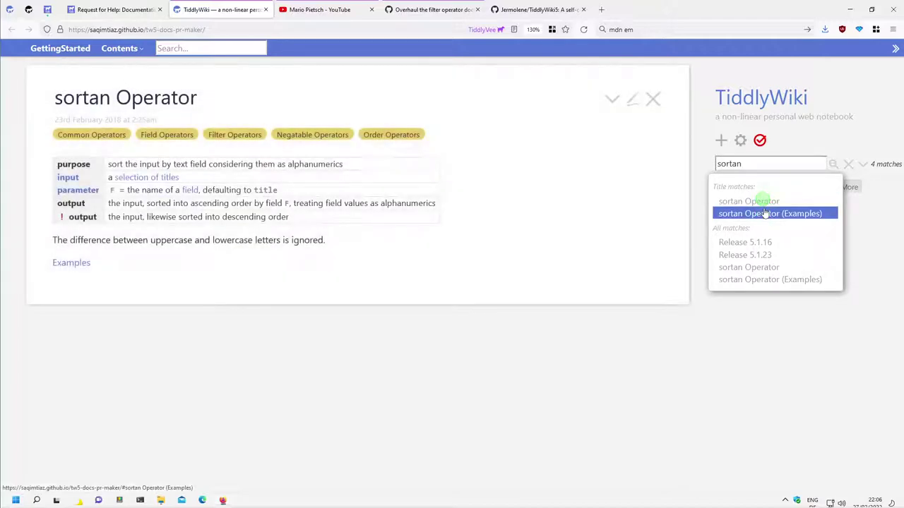
click(752, 213)
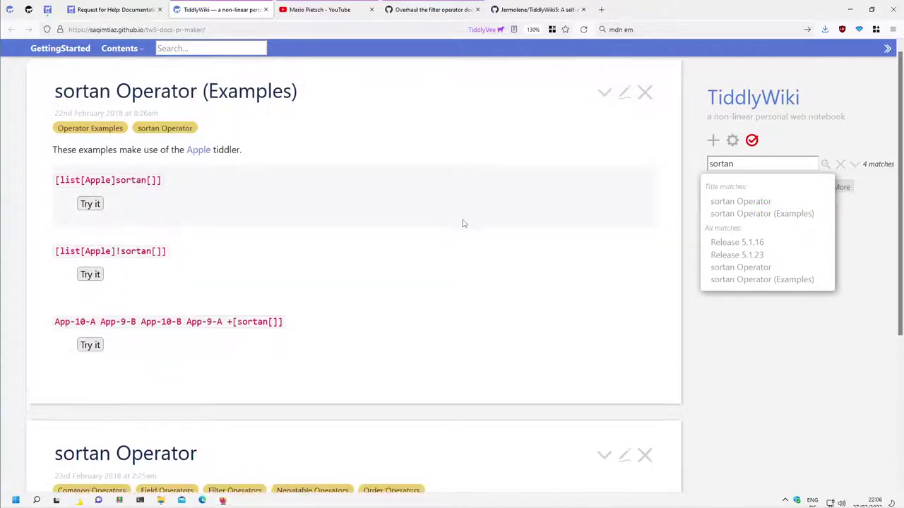
Run the first sortan example on Apple and begin editing its filter text.
scroll(462, 222, down, 3)
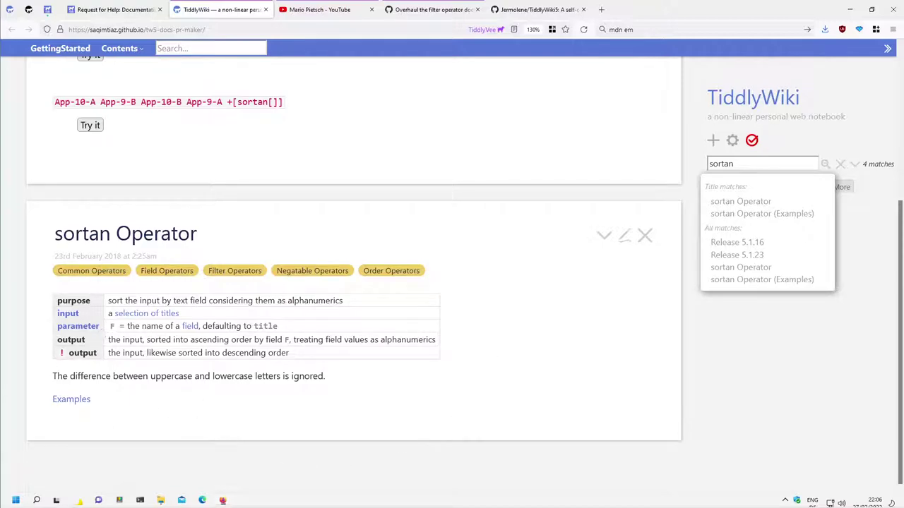
click(81, 400)
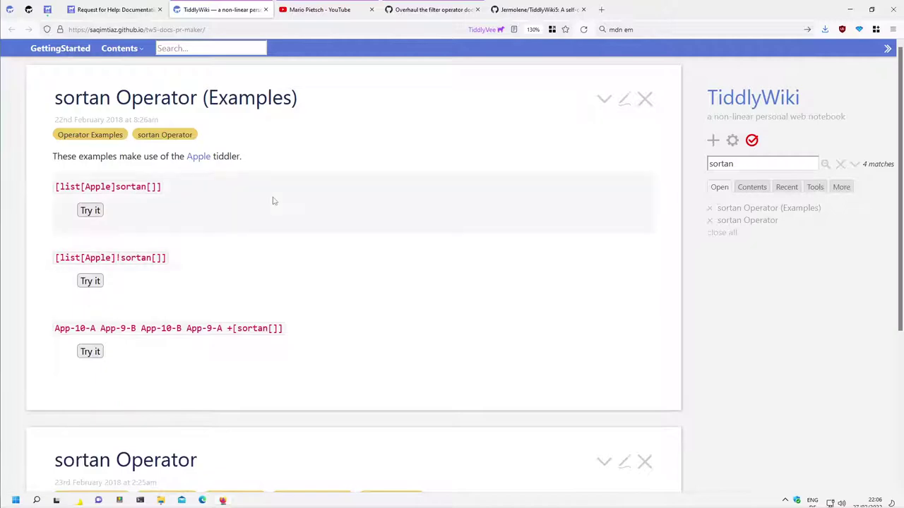
click(90, 210)
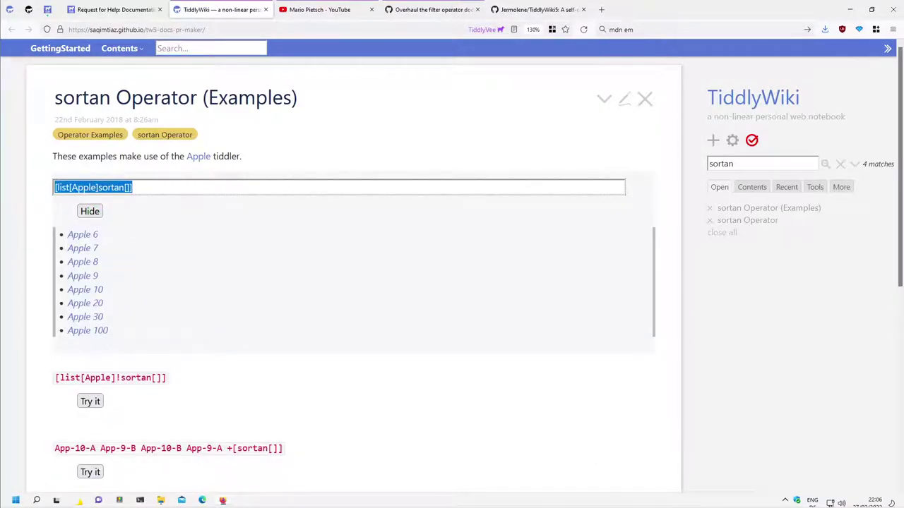
click(135, 188)
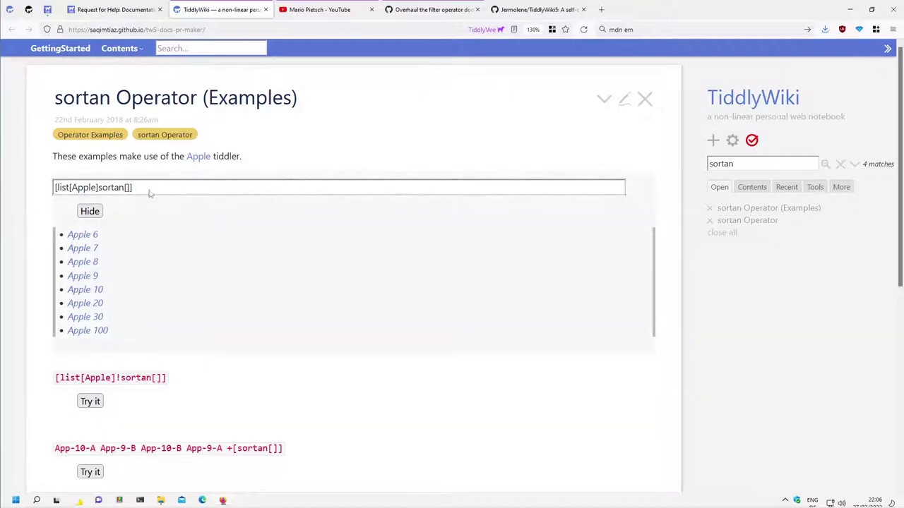
click(122, 187)
key(BackSpace)
key(BackSpace)
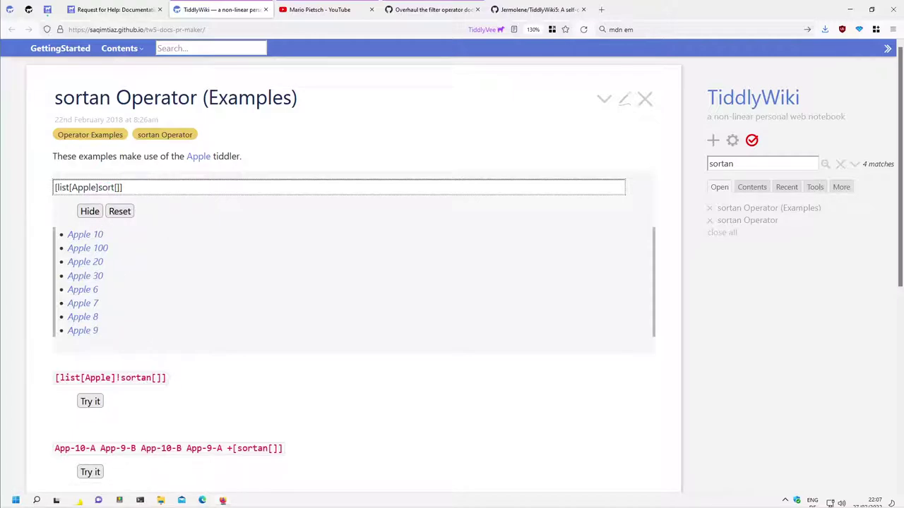
text(an)
key(BackSpace)
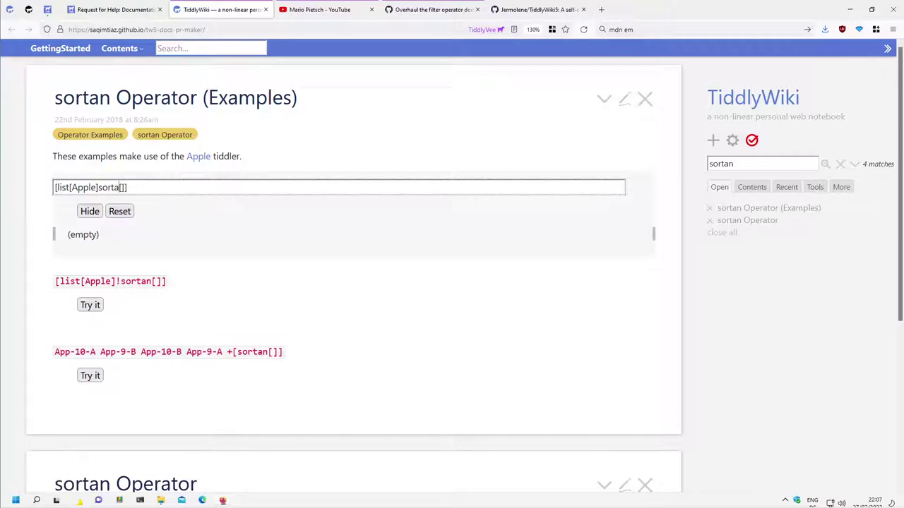
text(m)
key(BackSpace)
text(n)
scroll(311, 261, down, 5)
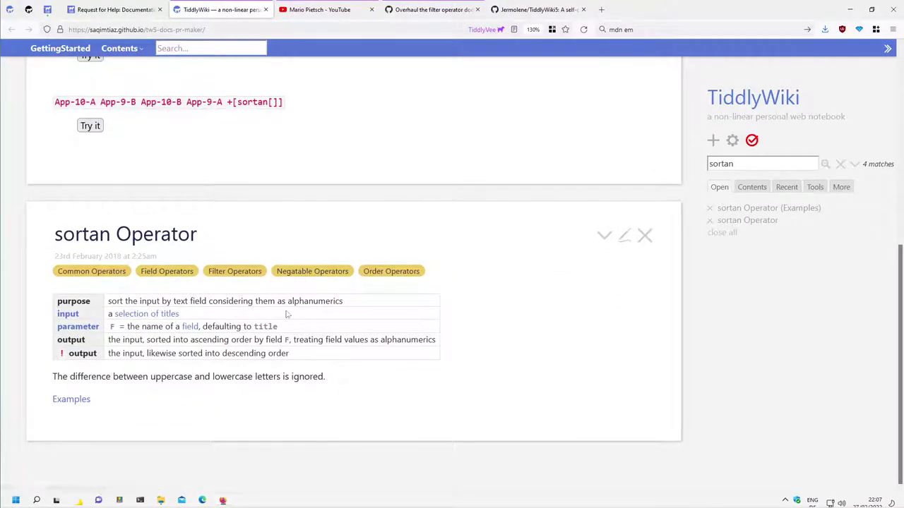
drag(286, 301, 374, 314)
scroll(395, 269, up, 1)
scroll(392, 257, up, 3)
scroll(394, 258, up, 1)
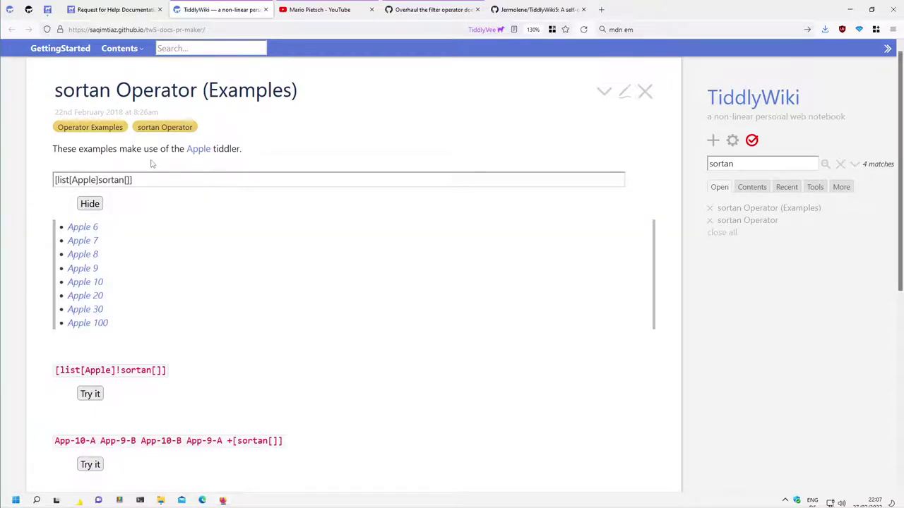
Open the Apple tiddler, then the Days of the Week tiddler found by searching 'week'.
click(200, 150)
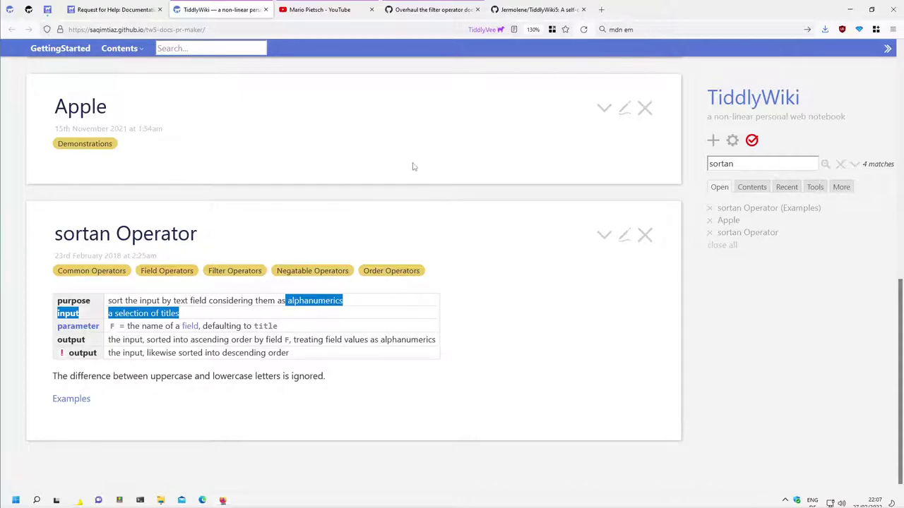
scroll(591, 254, up, 1)
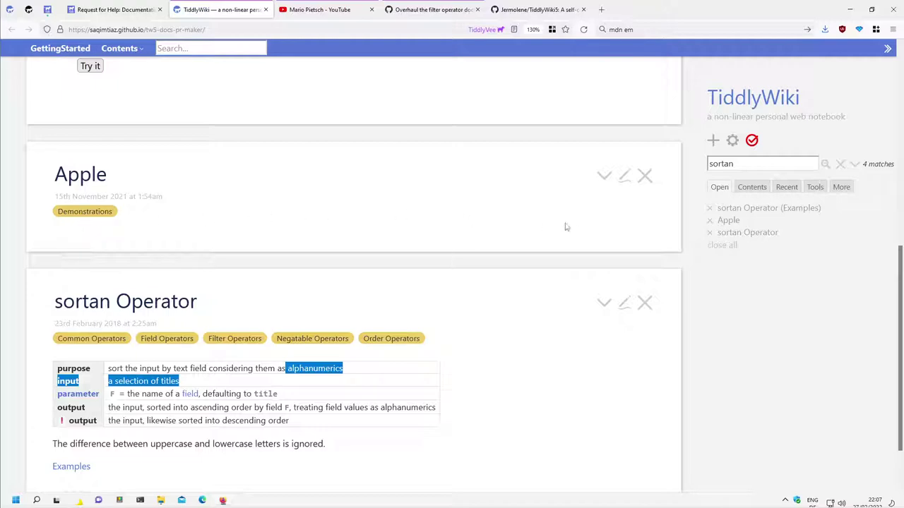
double_click(708, 163)
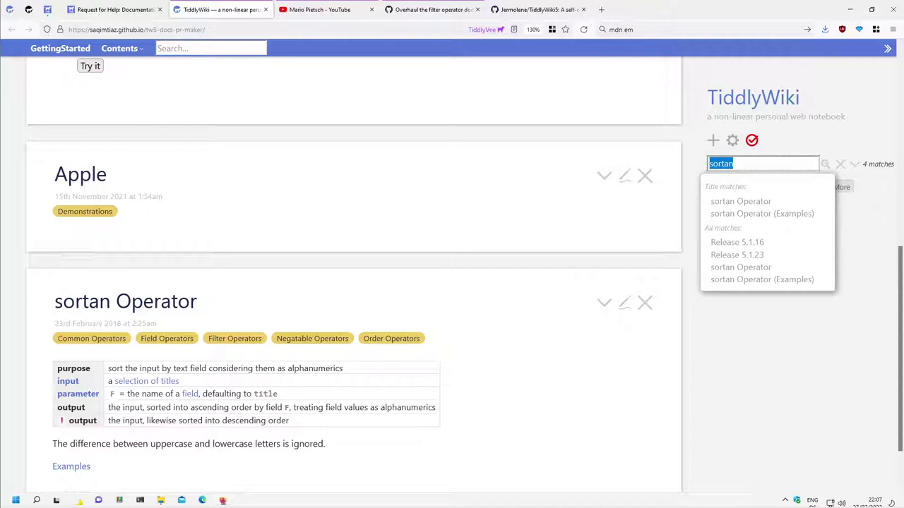
text(week)
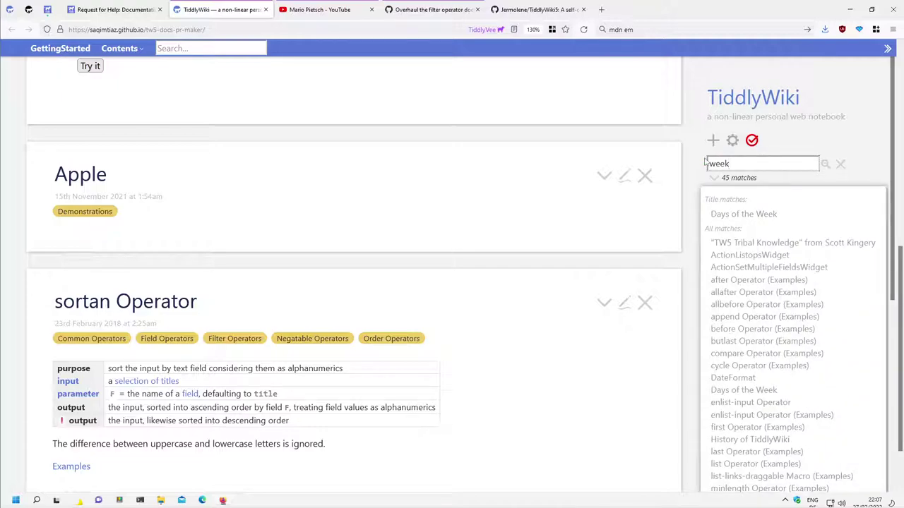
click(736, 214)
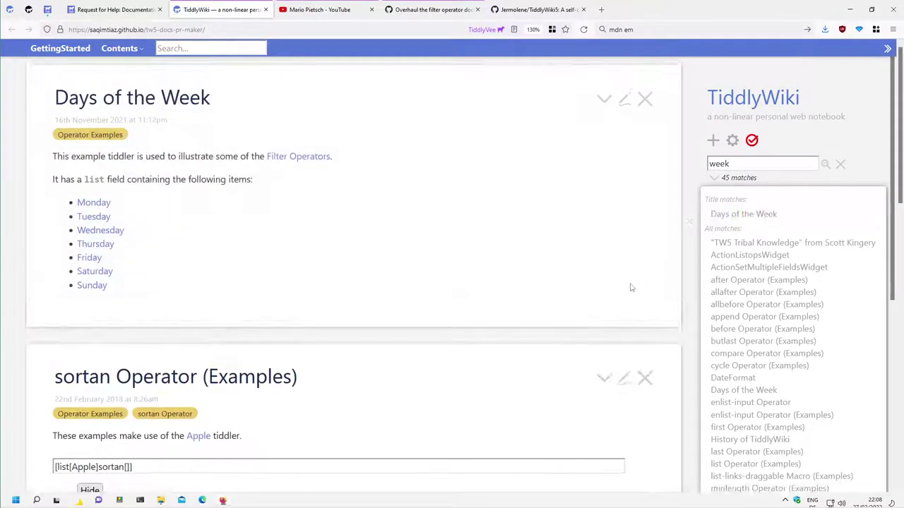
scroll(624, 321, down, 5)
scroll(619, 294, down, 3)
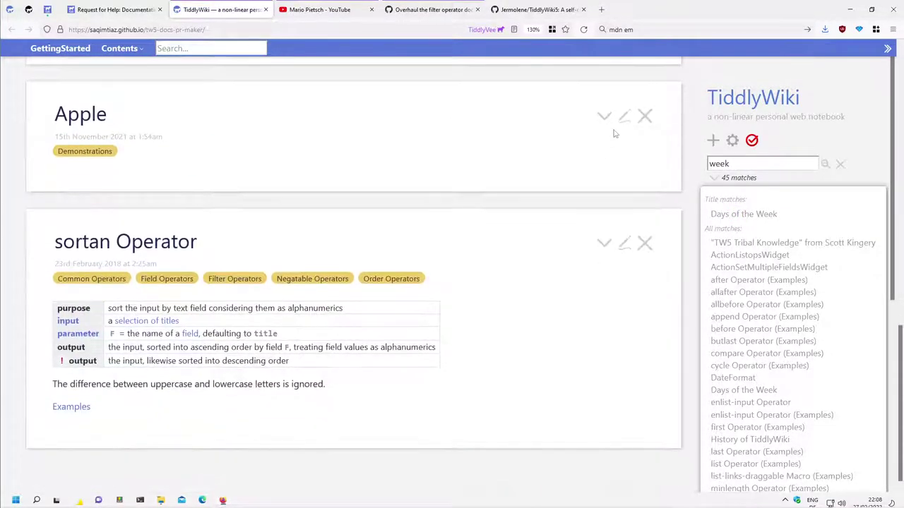
Start editing the Apple tiddler and inspect its list field value.
click(624, 118)
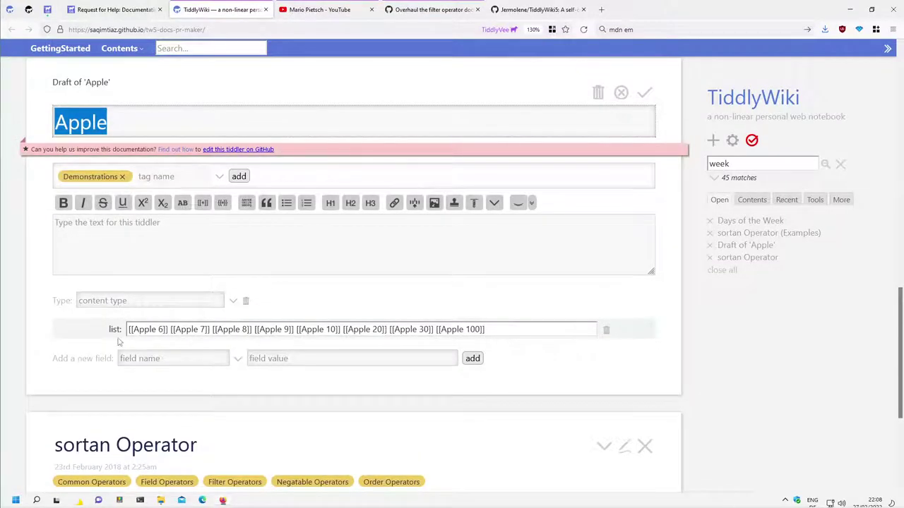
drag(504, 329, 101, 326)
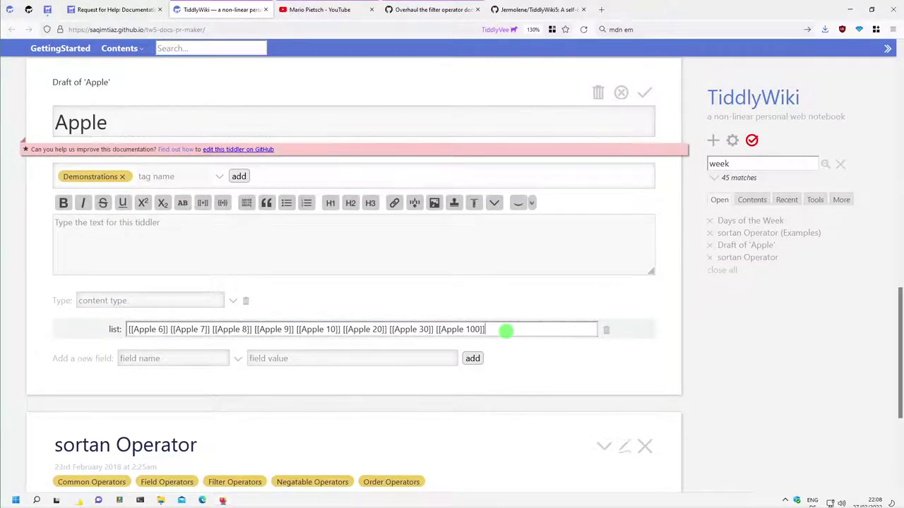
click(621, 365)
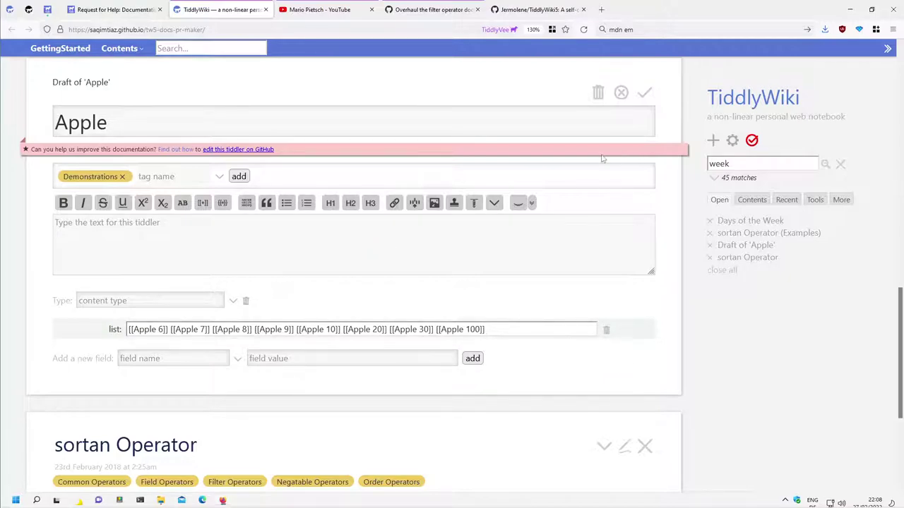
scroll(385, 248, up, 2)
Copy the Days of the Week body text, then discard that draft and close it.
click(757, 221)
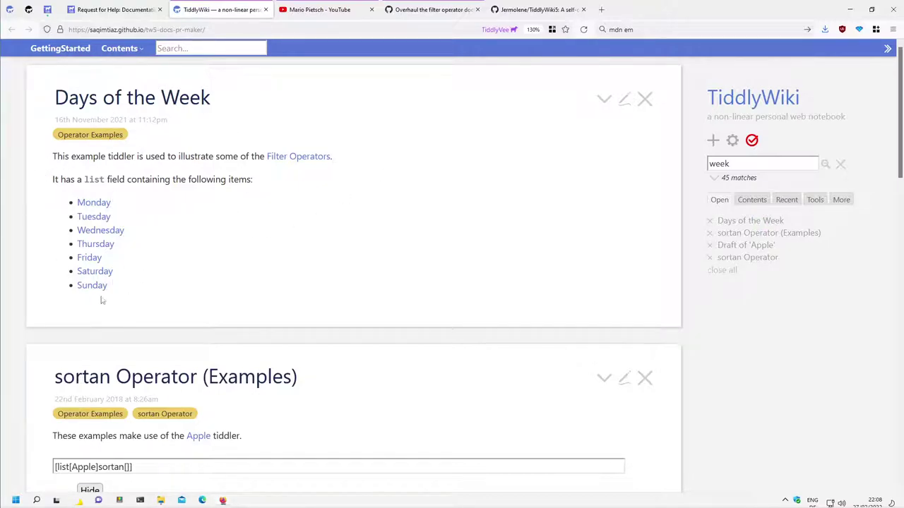
click(624, 99)
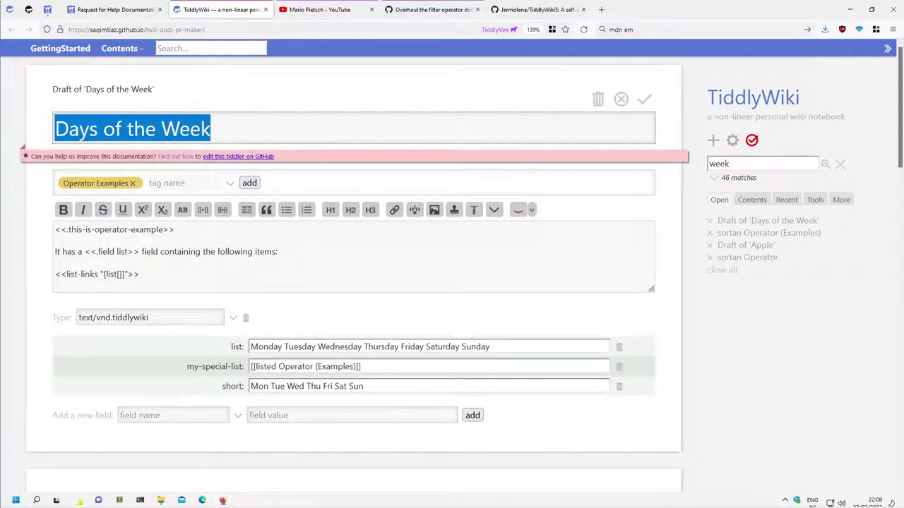
drag(140, 275, 40, 228)
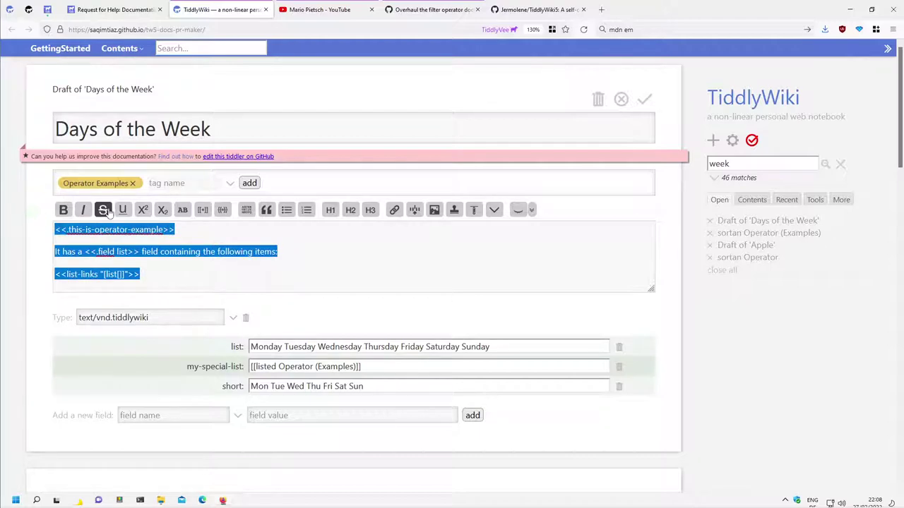
click(618, 98)
click(646, 96)
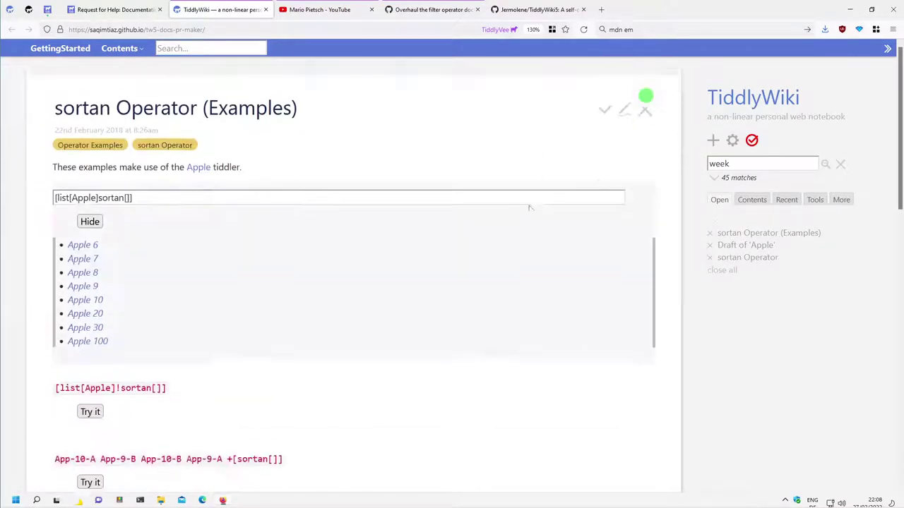
Paste the copied explanation into the Apple body and save the tiddler.
scroll(531, 212, down, 2)
scroll(534, 219, down, 3)
scroll(535, 219, down, 5)
click(280, 129)
text(<<.this-is-operator-example>>  It has a <<.field list>> field containing the following items:  <<list-links "[list[]]">>)
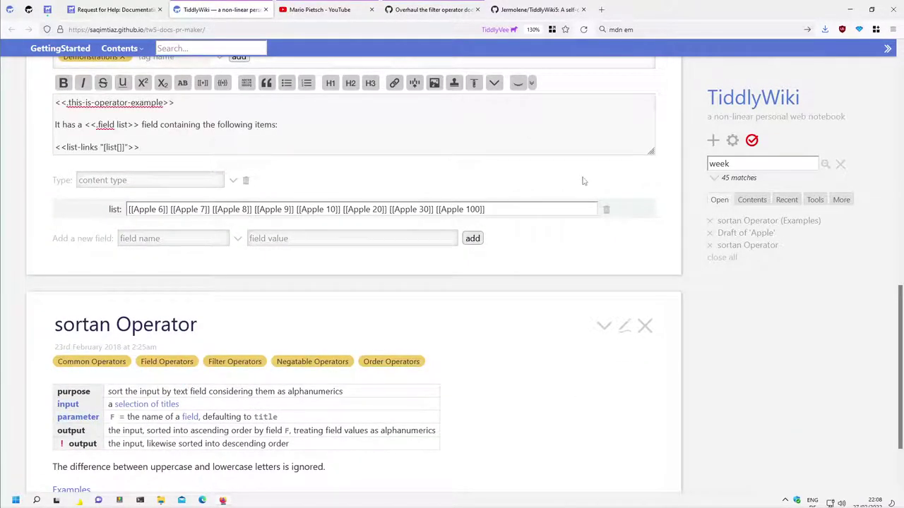
scroll(588, 180, up, 3)
scroll(588, 180, up, 3)
click(647, 238)
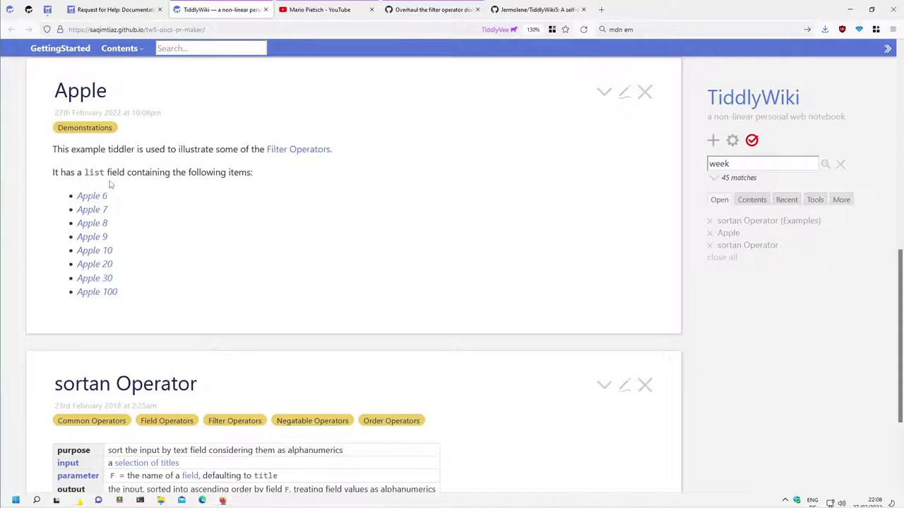
scroll(401, 284, up, 2)
scroll(417, 291, up, 1)
scroll(431, 296, up, 2)
scroll(440, 307, up, 1)
scroll(440, 308, up, 1)
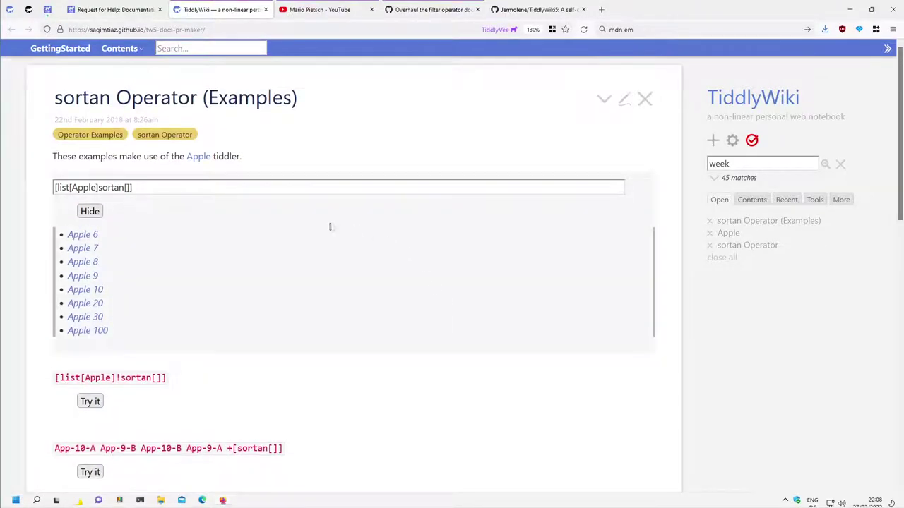
Insert a ---- divider and 'Try the following example with `sort` instead of `sortan`' into sortan Operator (Examples), then save.
click(625, 99)
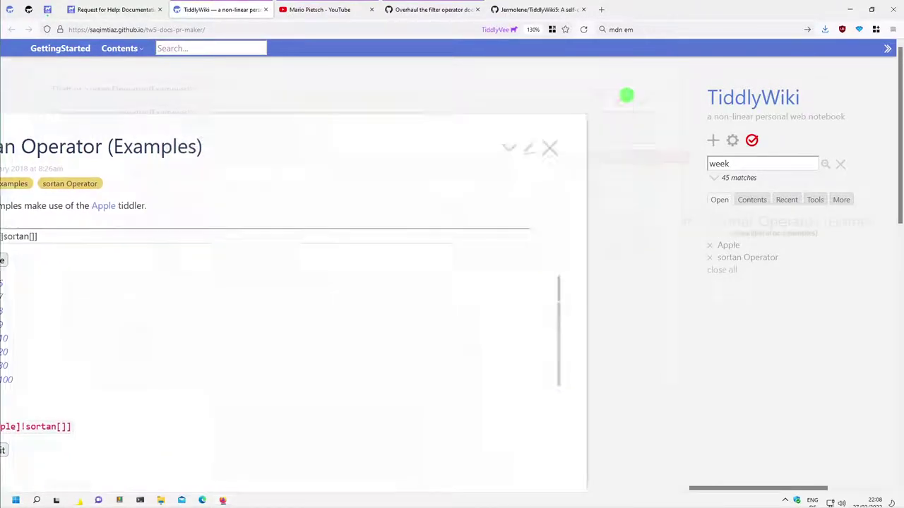
click(296, 241)
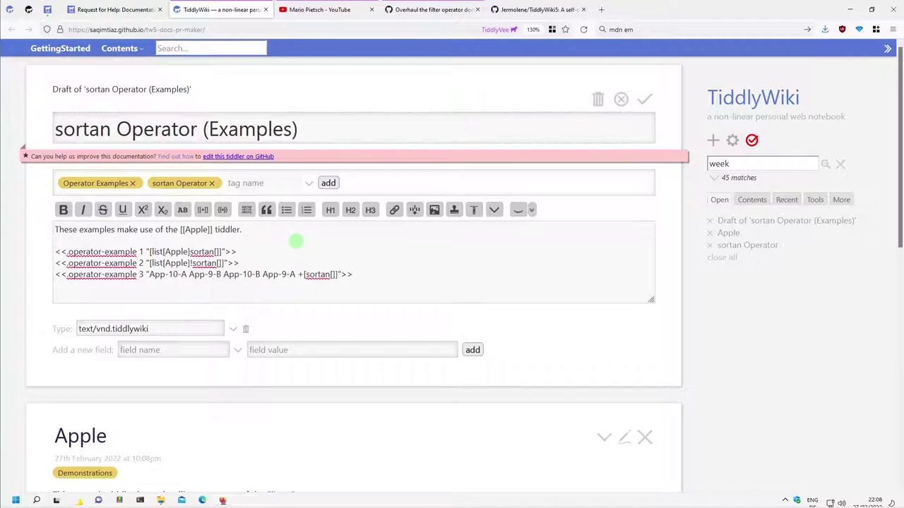
key(Return)
key(Return)
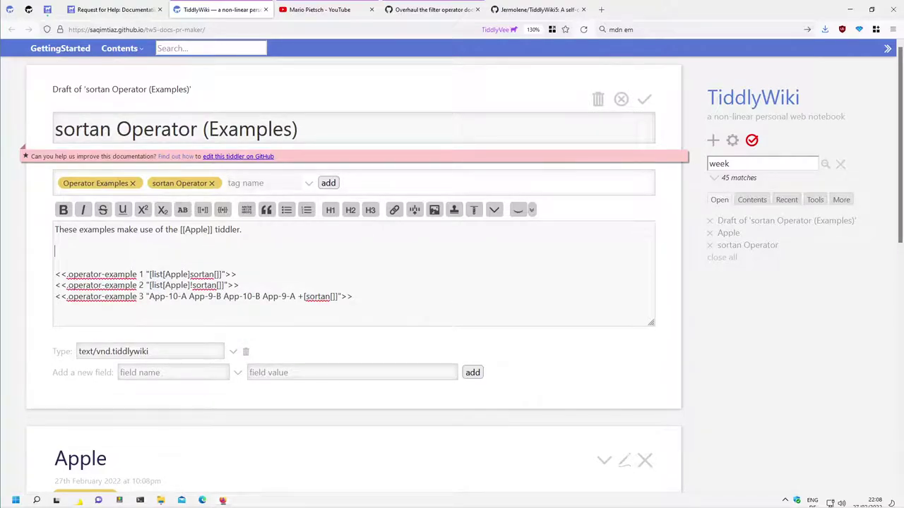
text(----)
key(Return)
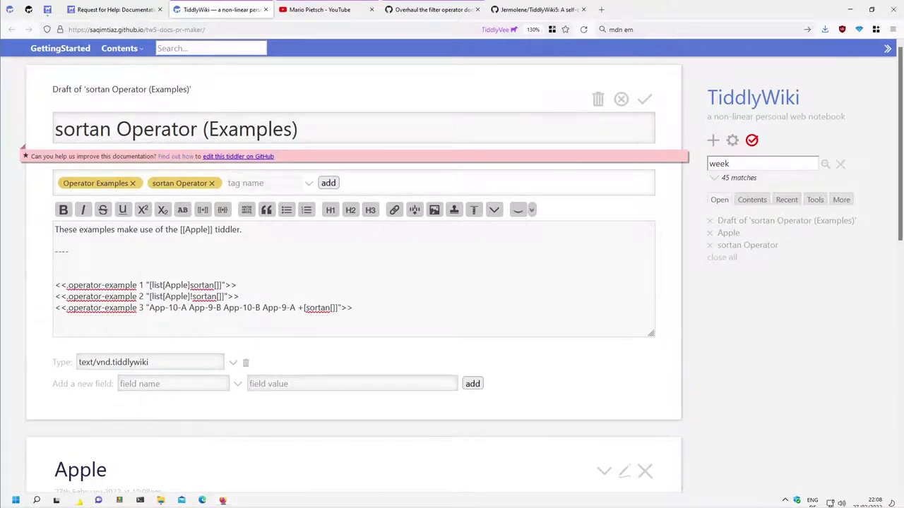
key(Return)
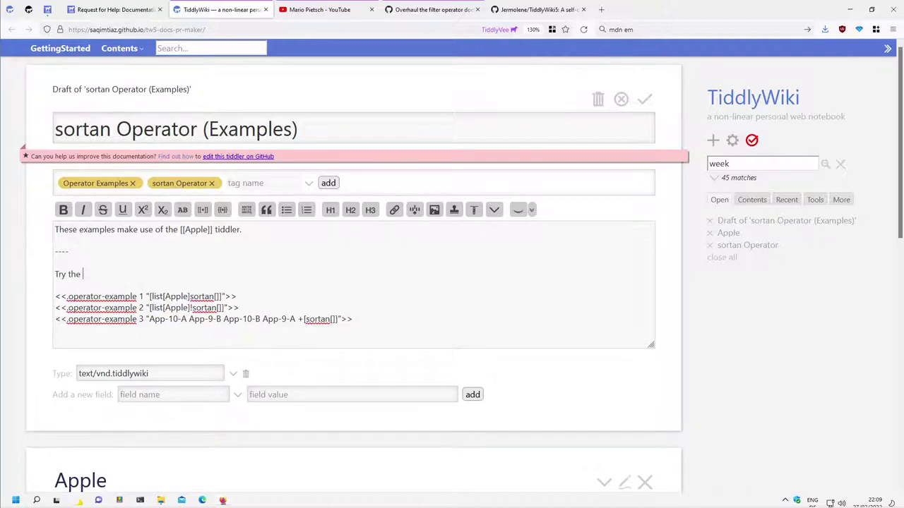
text(following exa)
text(mple)
text( with `s)
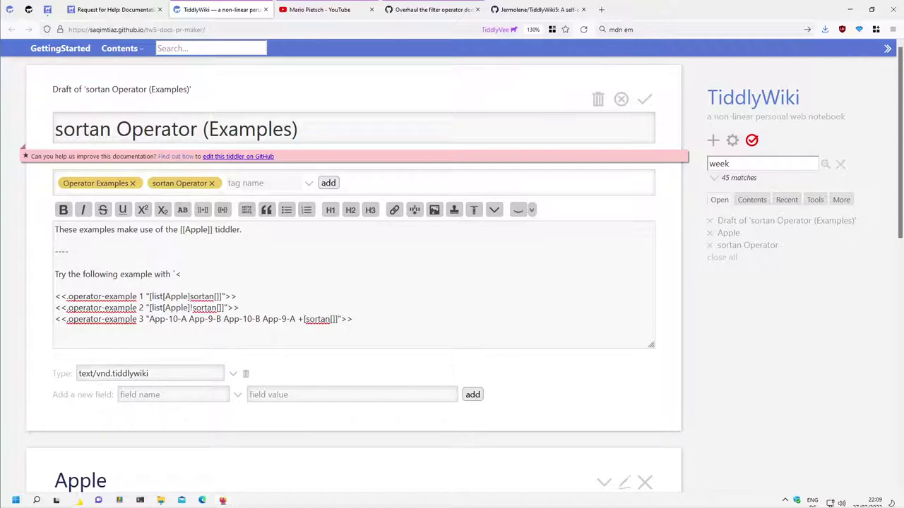
text(ort` in)
text(stead )
text(of `sort`)
click(645, 99)
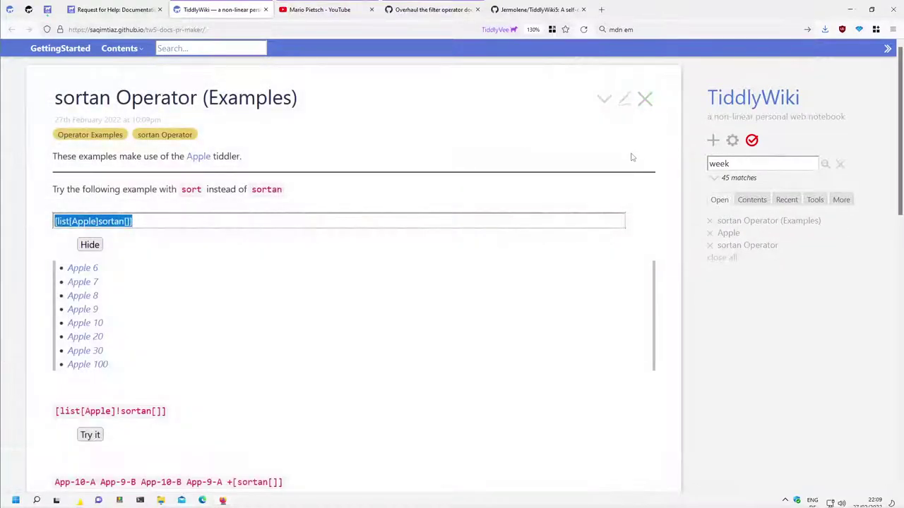
Collapse the first example's result list and jump to the Apple tiddler.
click(90, 244)
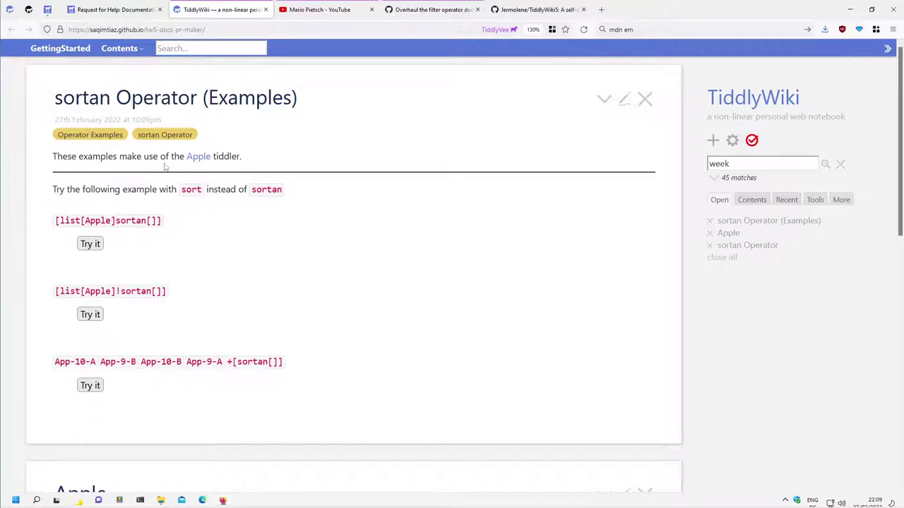
click(197, 156)
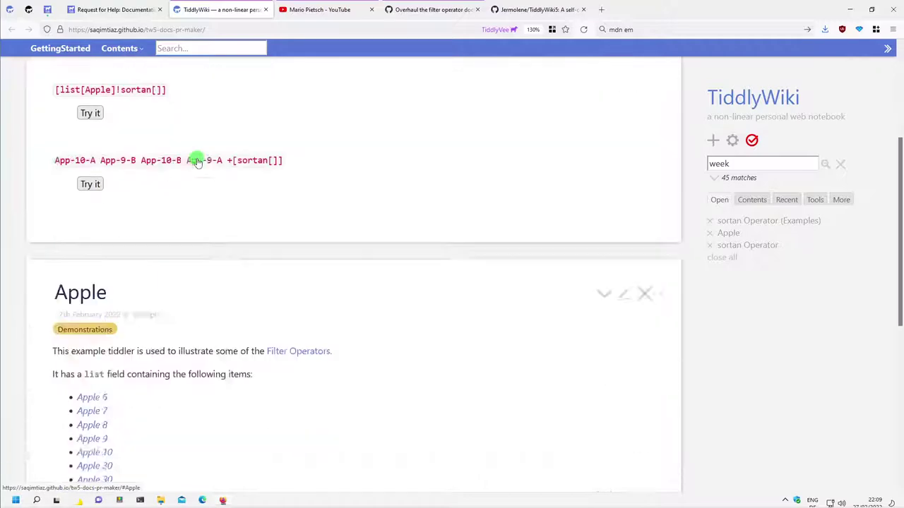
scroll(228, 218, up, 5)
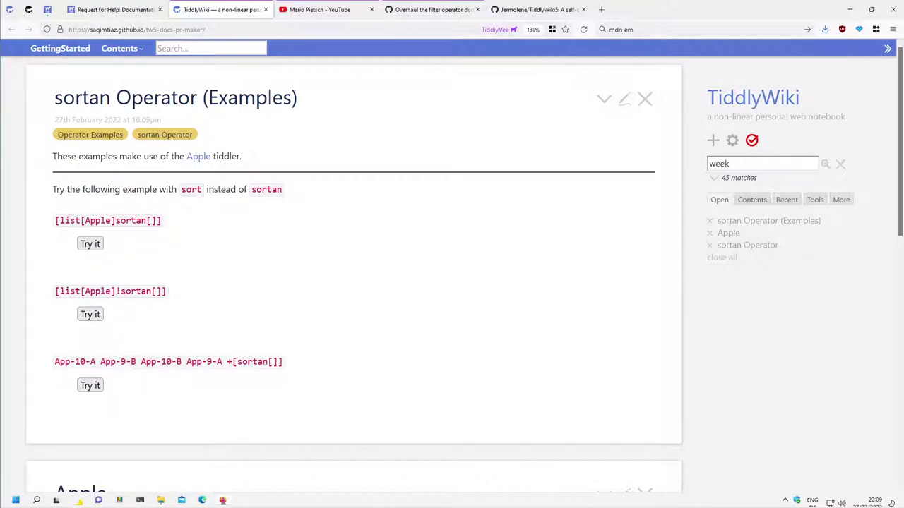
click(90, 243)
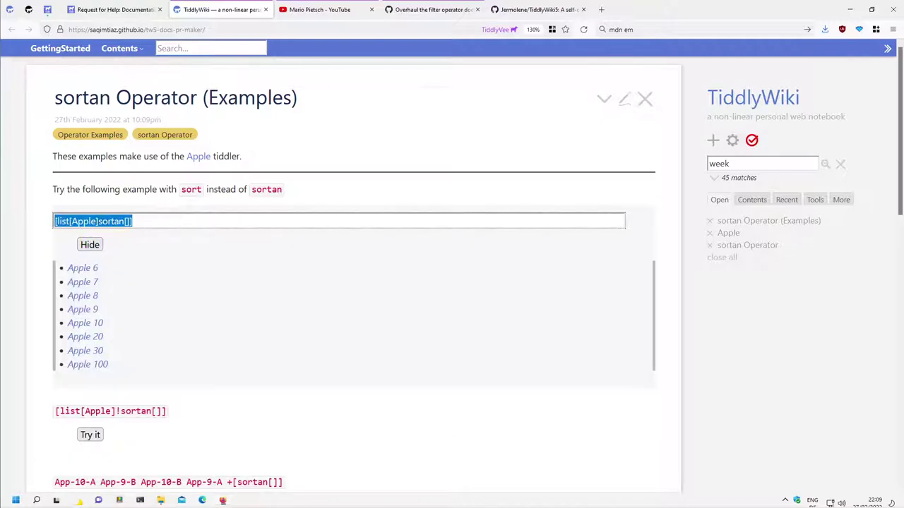
click(110, 221)
key(Right)
key(Delete)
key(Delete)
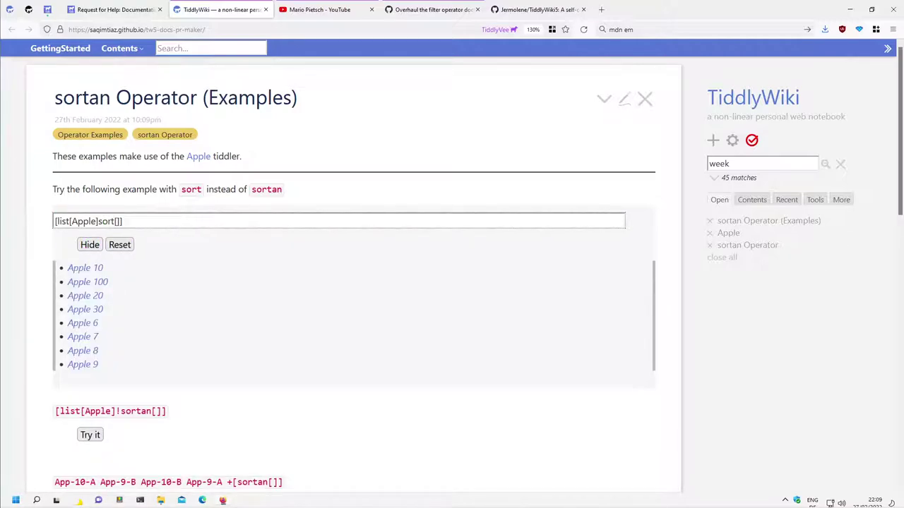
text(an)
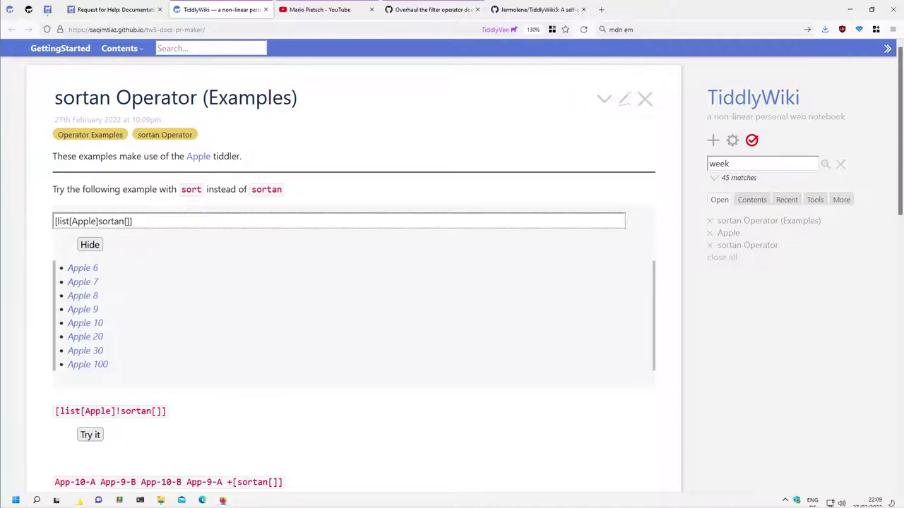
click(91, 245)
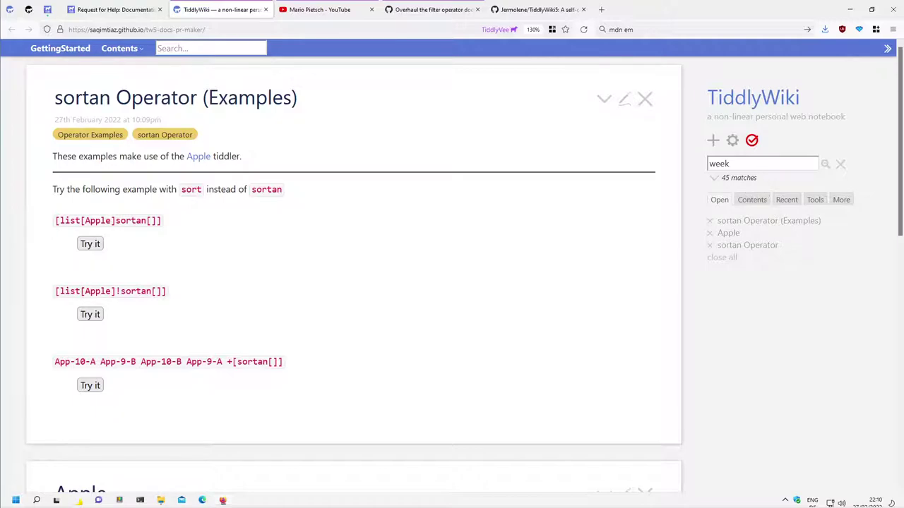
Search 'make', open the Make a PR tiddler, and remove the operator-macros tiddlers from it.
click(747, 164)
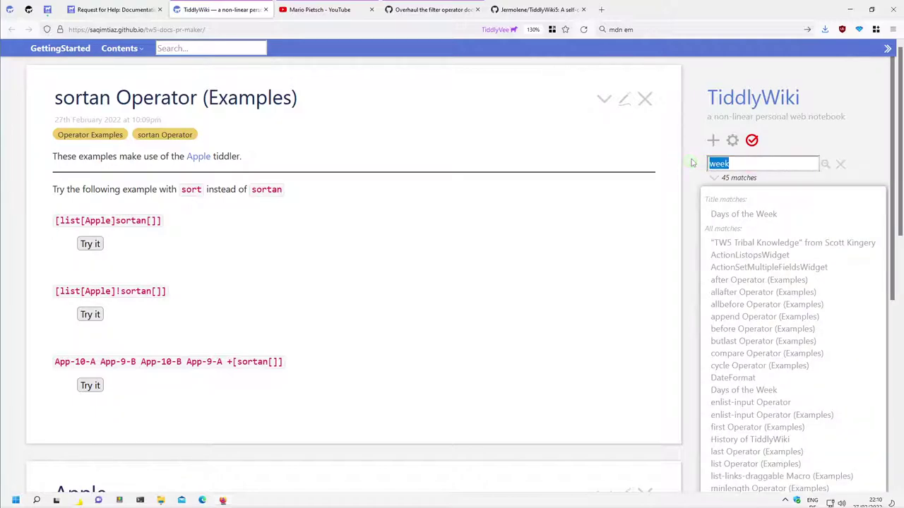
text(make)
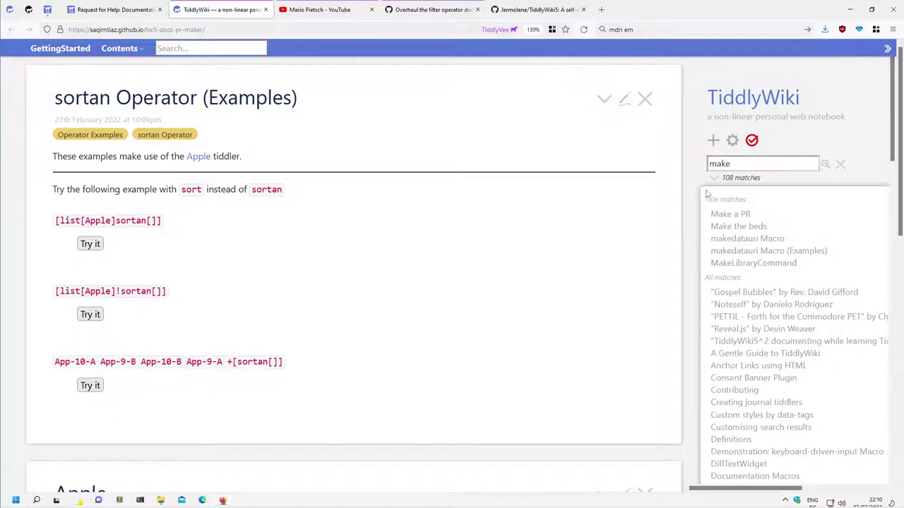
click(731, 214)
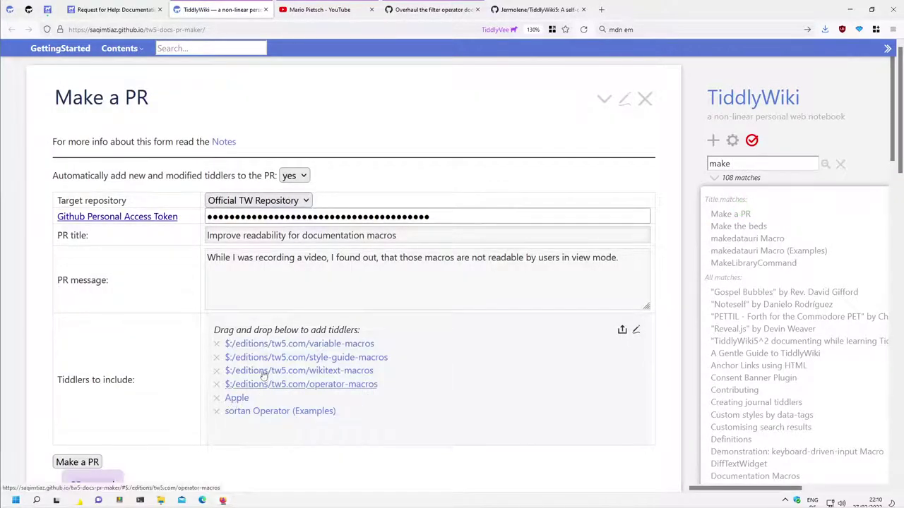
click(217, 344)
click(217, 344)
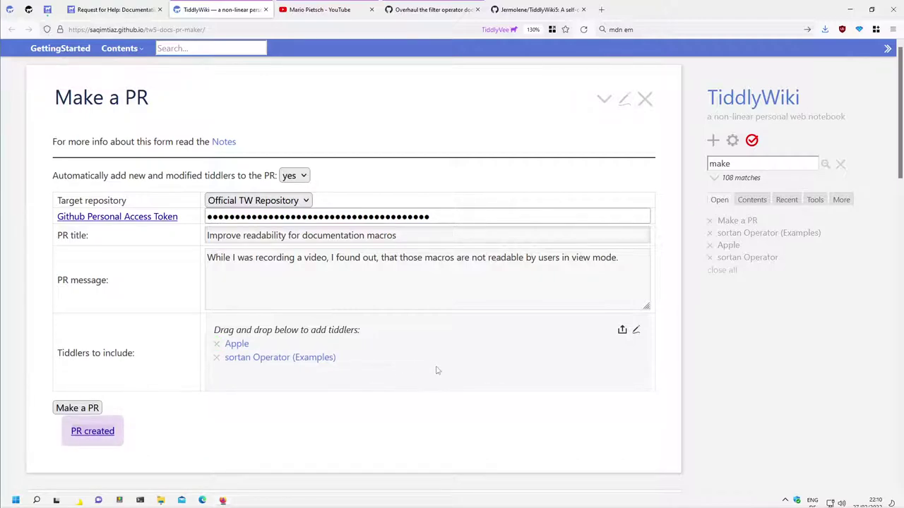
Scroll down the story river and back up to the Make a PR form.
scroll(436, 369, down, 2)
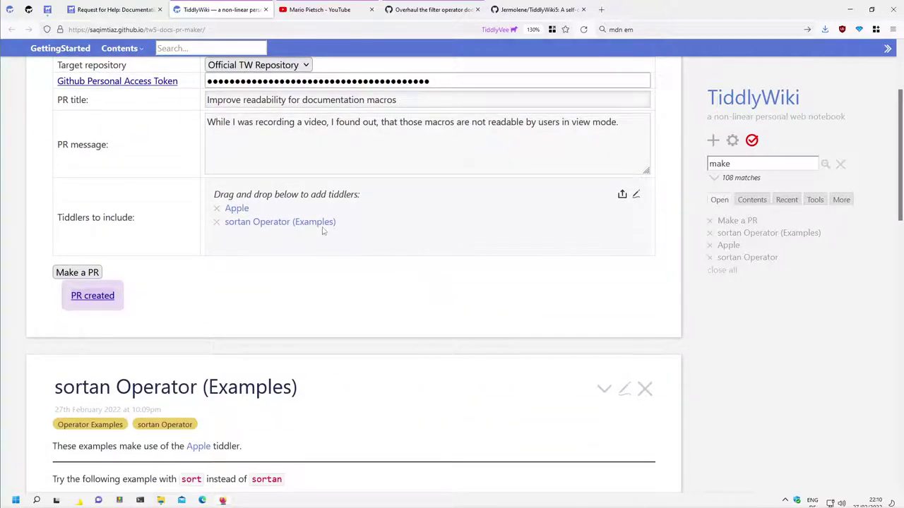
scroll(537, 302, down, 2)
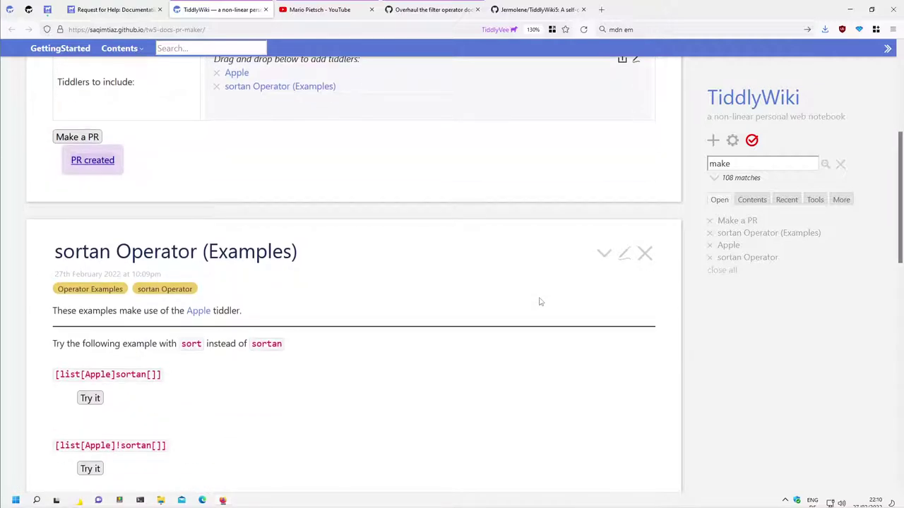
scroll(539, 302, down, 8)
scroll(537, 303, down, 2)
scroll(511, 303, down, 3)
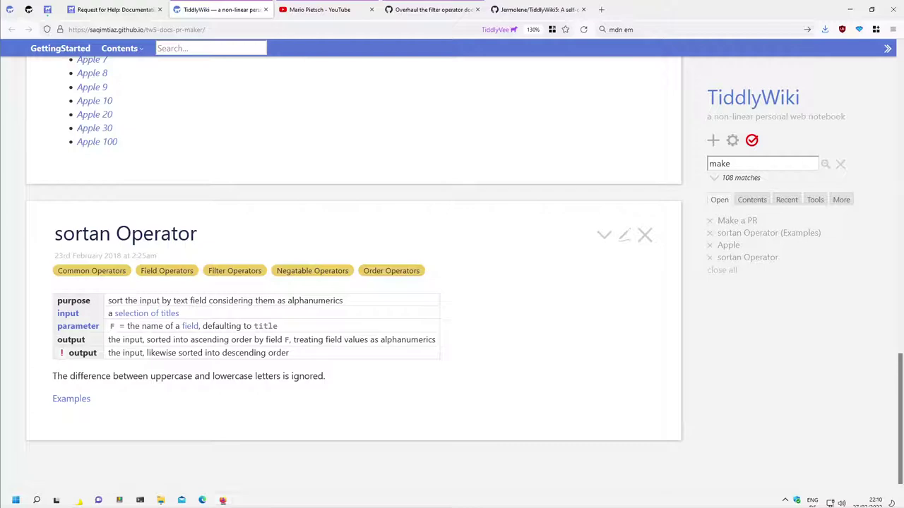
scroll(278, 304, up, 1)
scroll(278, 304, up, 6)
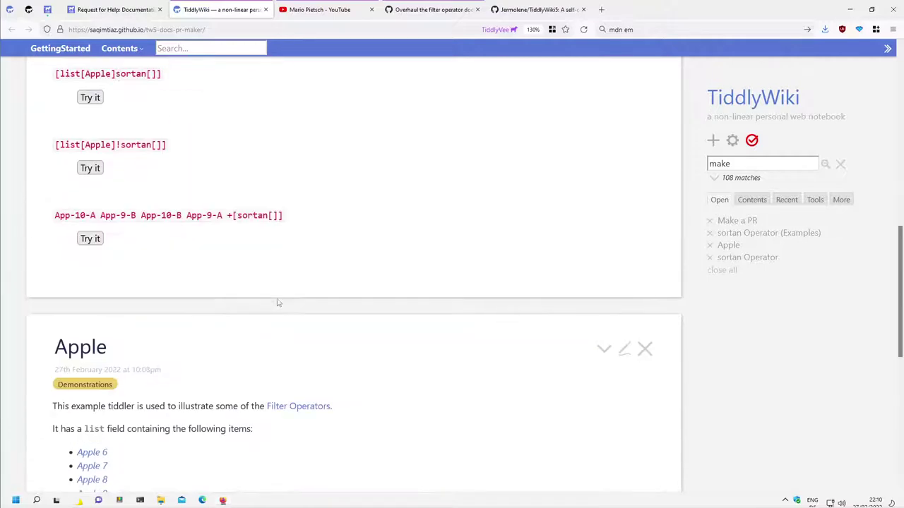
scroll(278, 304, up, 3)
scroll(279, 303, up, 5)
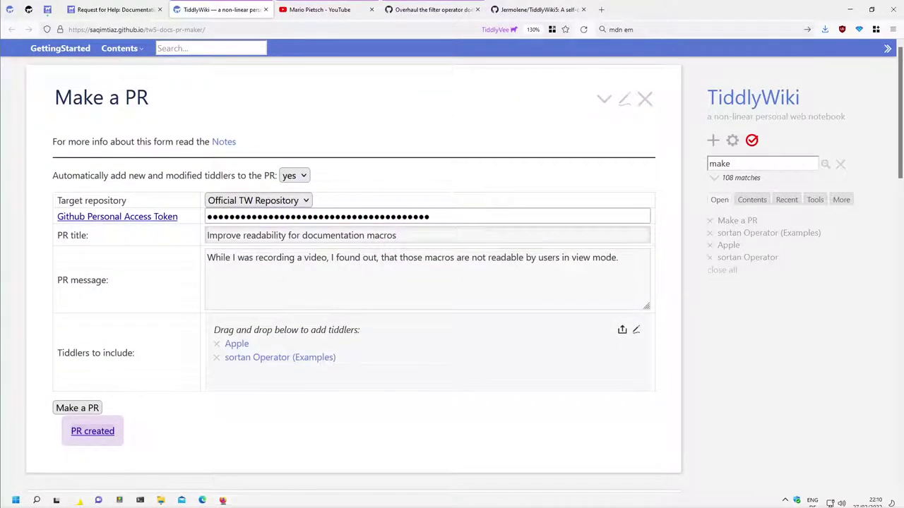
Change the PR title to 'Improve the docs for the sortan operator'.
drag(397, 235, 207, 237)
click(309, 235)
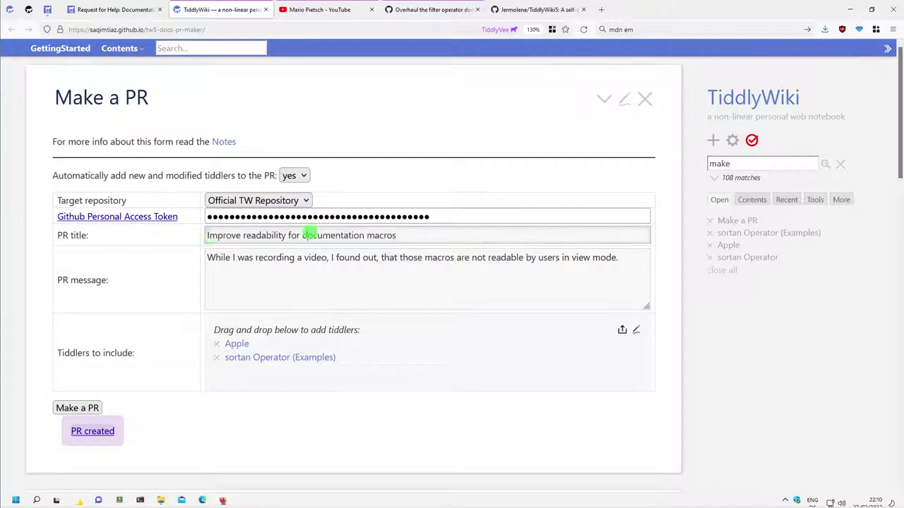
click(261, 236)
drag(244, 235, 396, 235)
text(the )
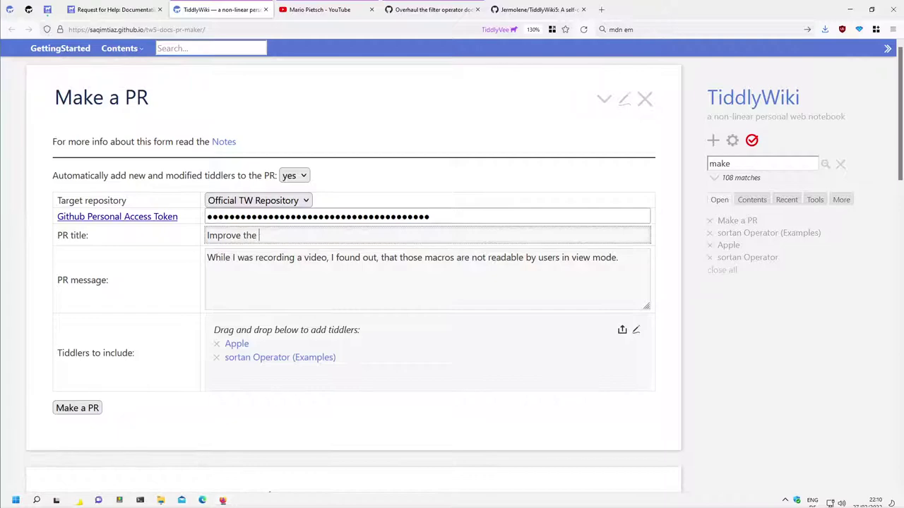
text(docs for the s)
text(ortan operator)
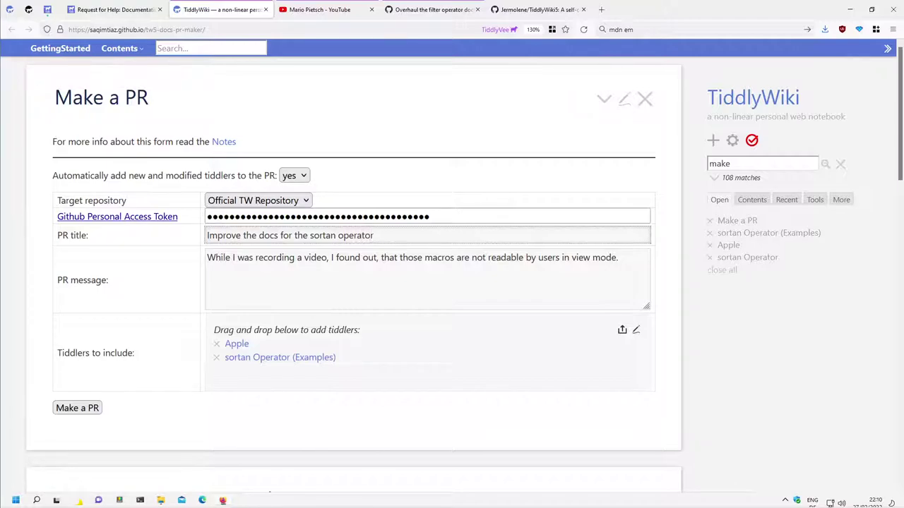
Replace the PR message with a note that the Apple tiddler had no body text.
click(278, 269)
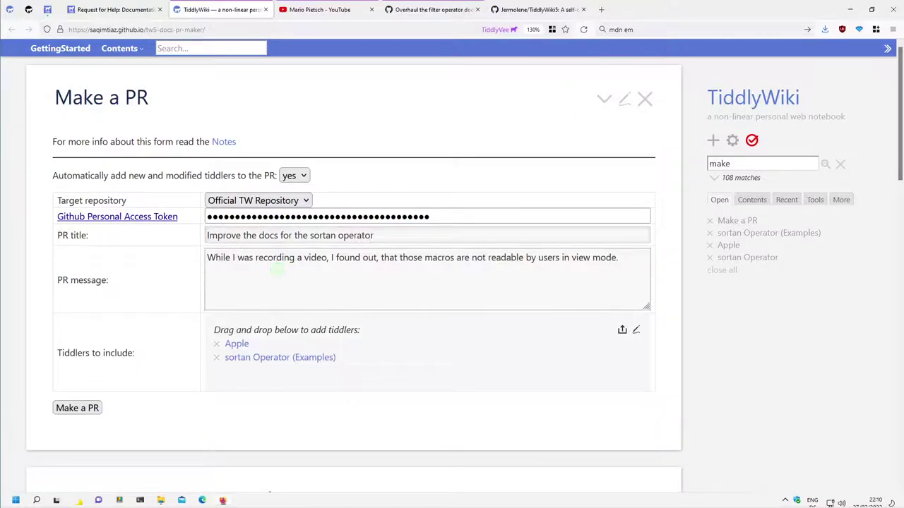
key(ctrl+a)
key(BackSpace)
text(The )
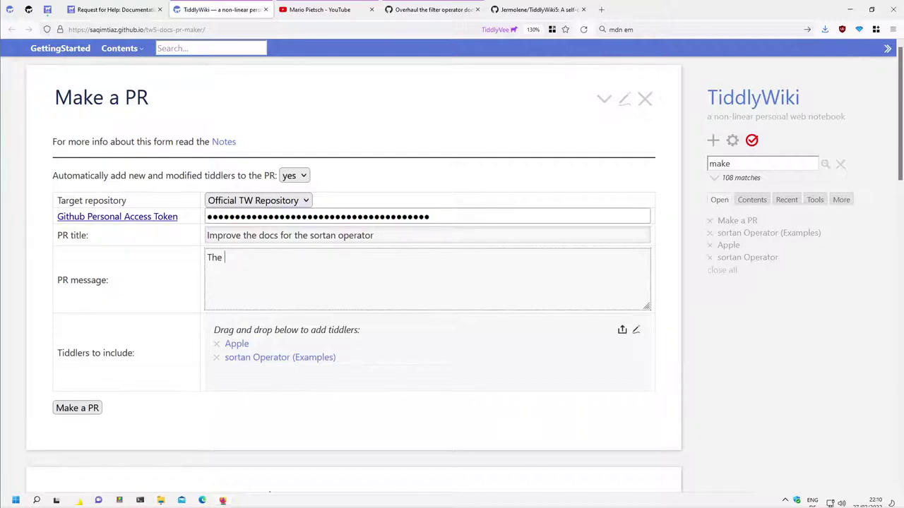
text("app)
key(BackSpace)
key(BackSpace)
key(BackSpace)
text(iddl)
text(er didn't have any body text. and t)
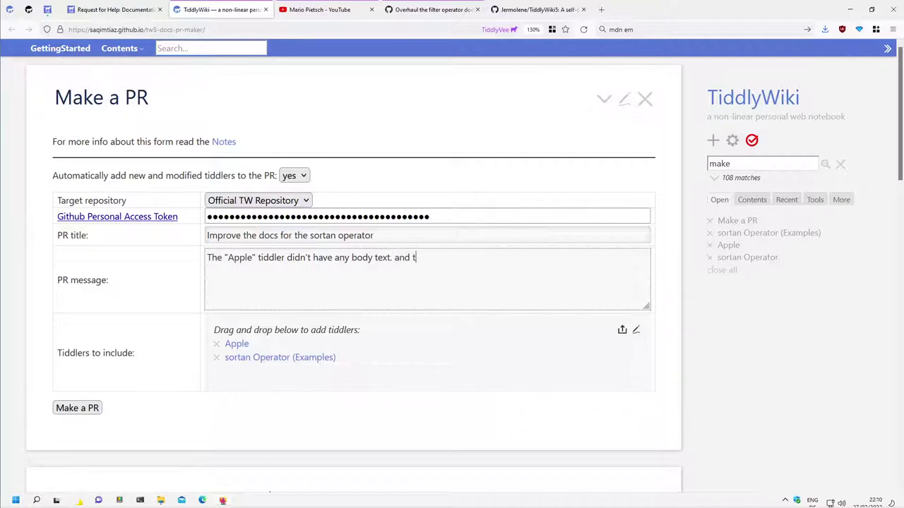
key(BackSpace)
key(BackSpace)
key(BackSpace)
key(BackSpace)
text(mple)
text(has some more info)
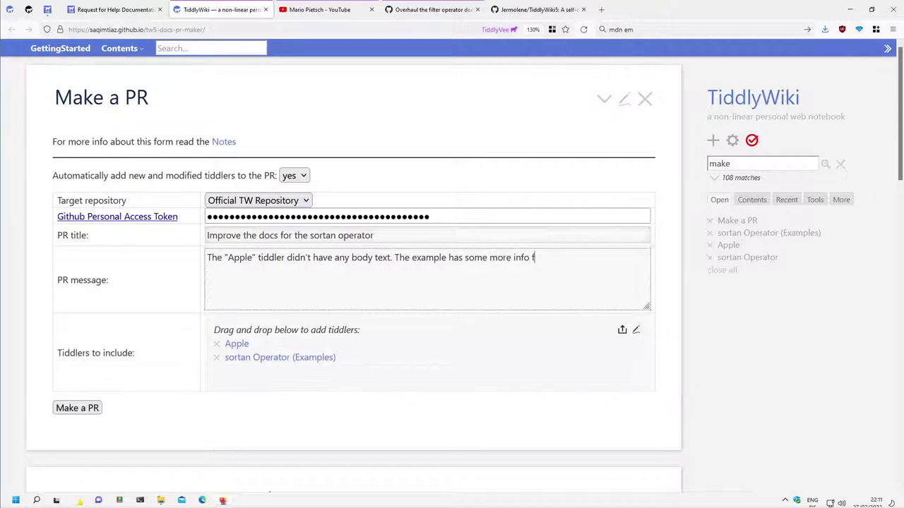
text(the)
text( new user, what to )
text(test.)
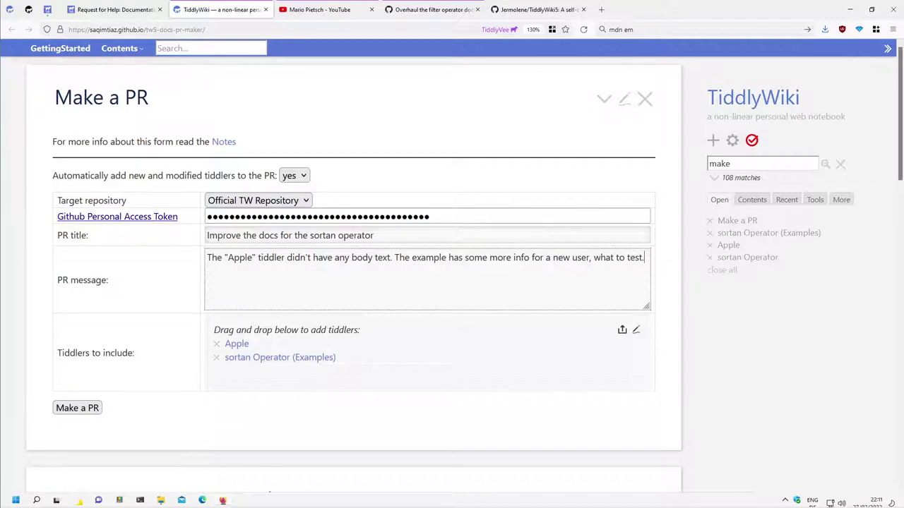
scroll(380, 281, down, 1)
Export the nine PR-related tiddlers from Advanced Search as tiddlers.json.
click(623, 262)
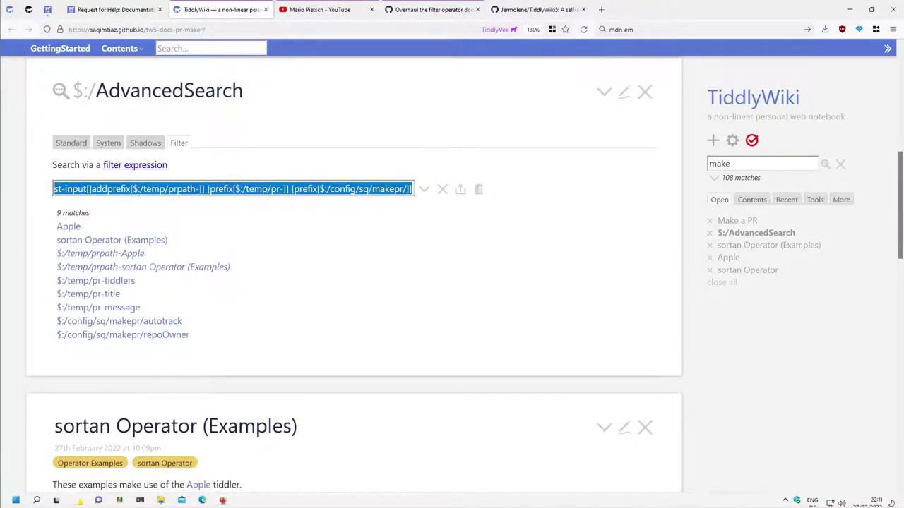
click(460, 189)
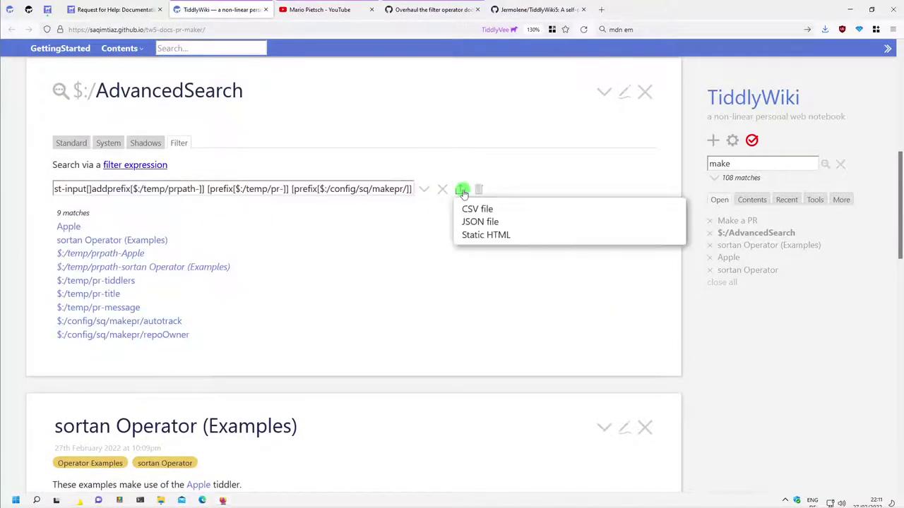
click(482, 223)
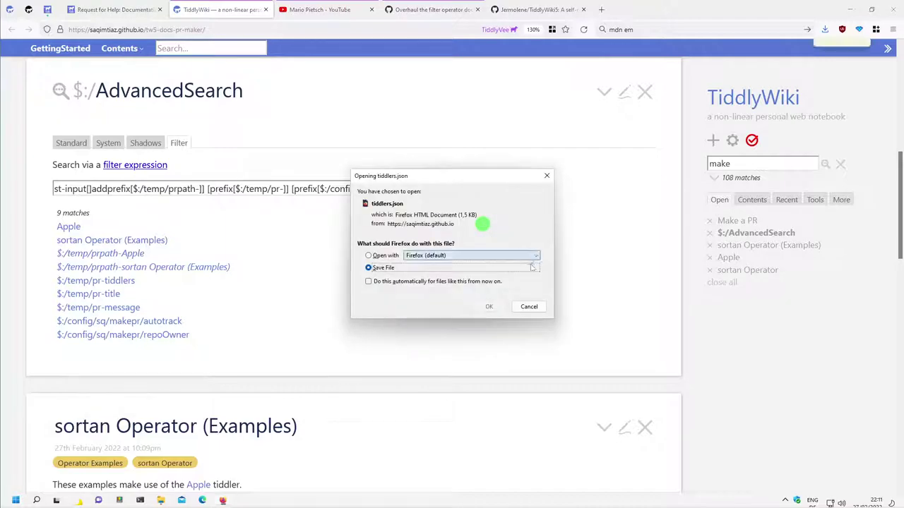
click(493, 308)
Return to the Make a PR form and submit the pull request.
click(496, 330)
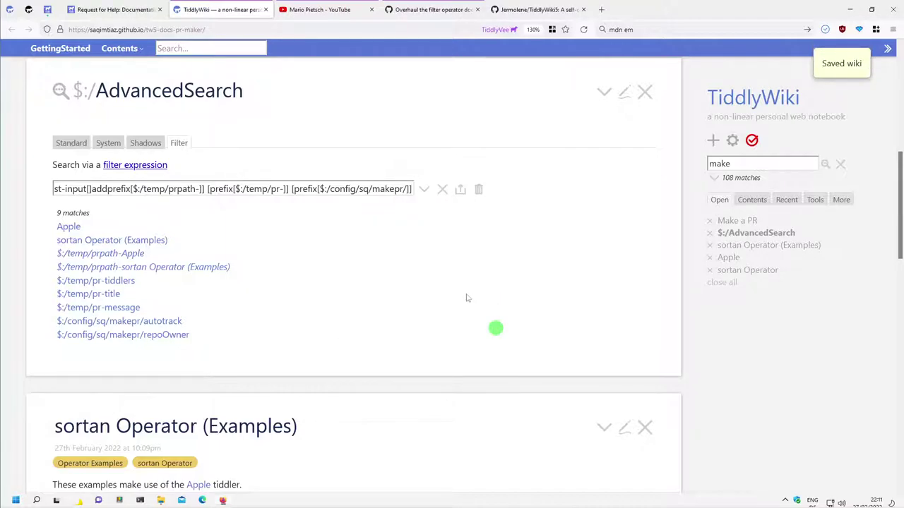
scroll(487, 318, up, 5)
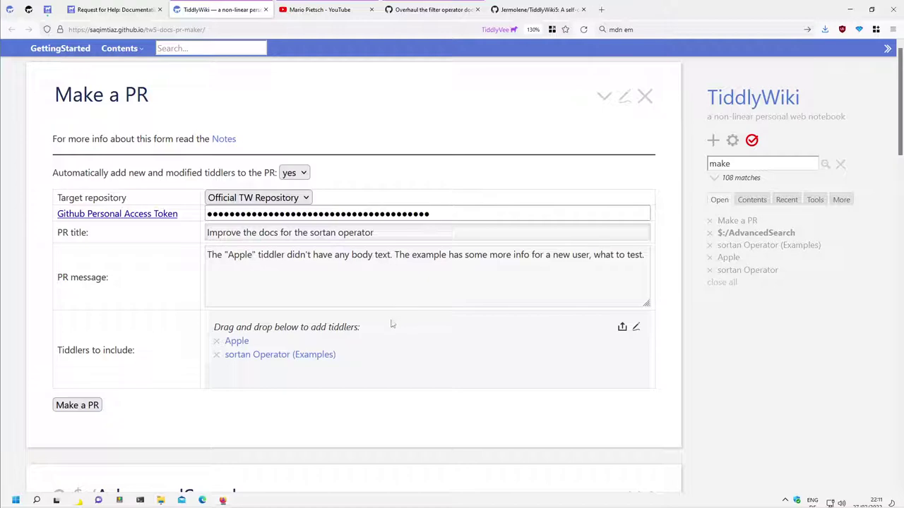
click(94, 406)
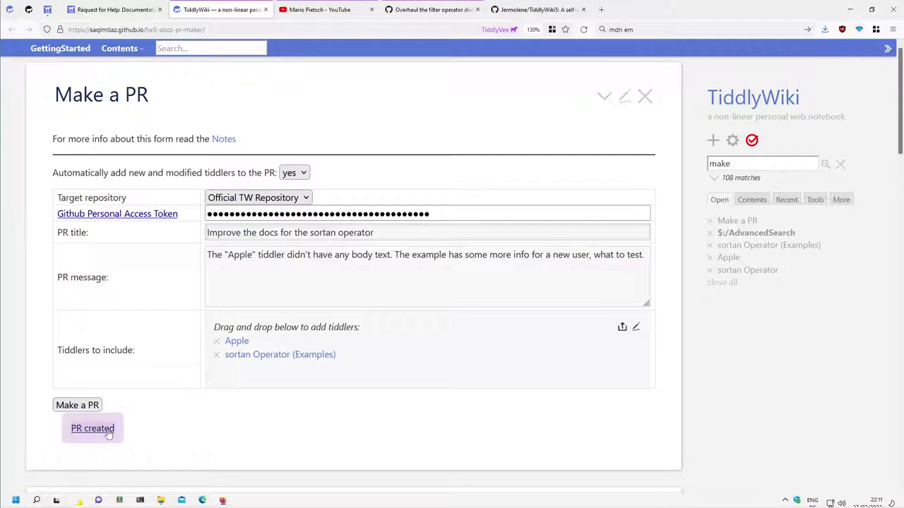
Open pull request #6495 and scroll through the diffs of its two changed files.
click(107, 429)
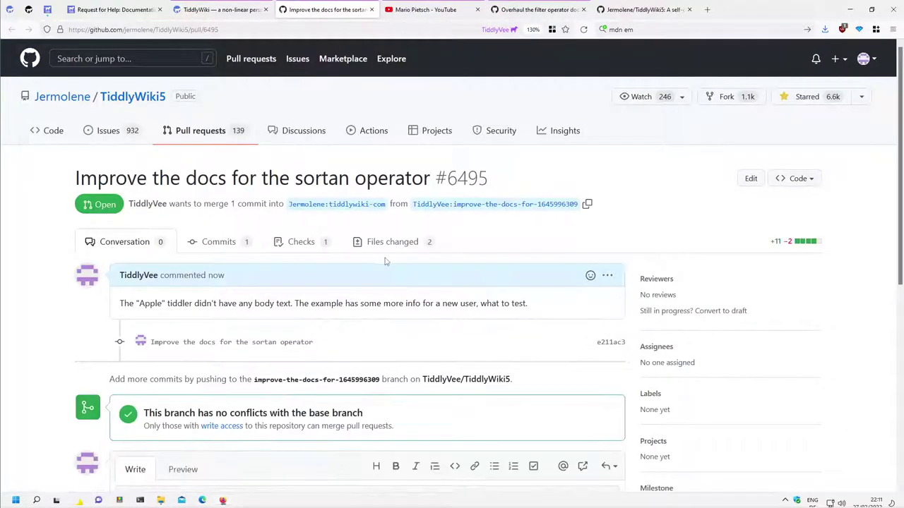
click(388, 243)
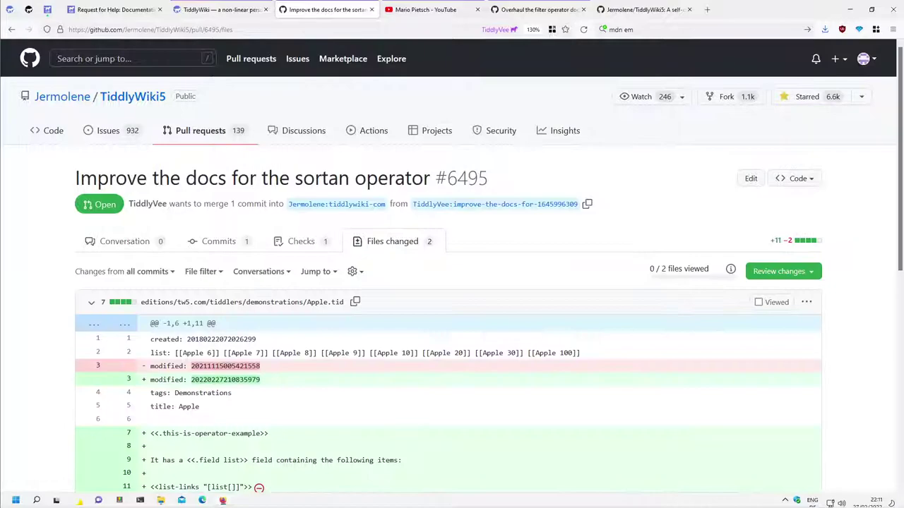
scroll(353, 339, down, 3)
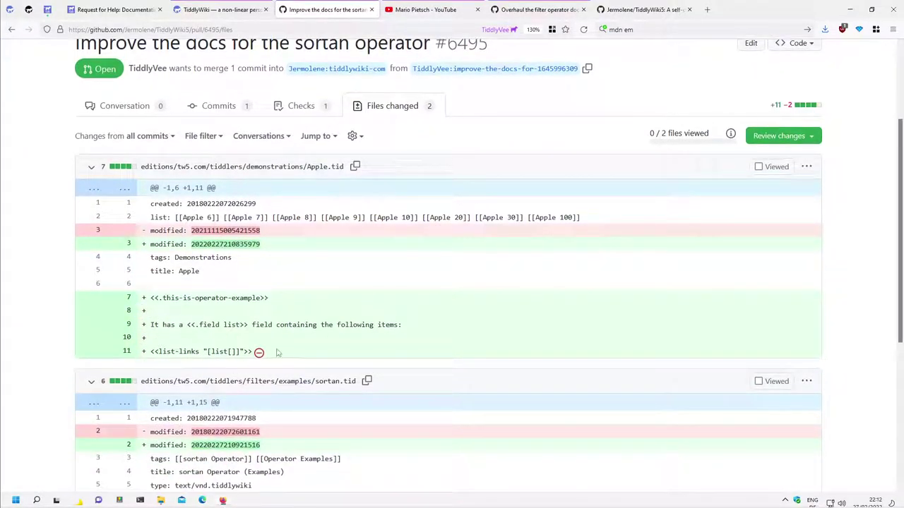
scroll(290, 344, down, 2)
scroll(290, 344, down, 2)
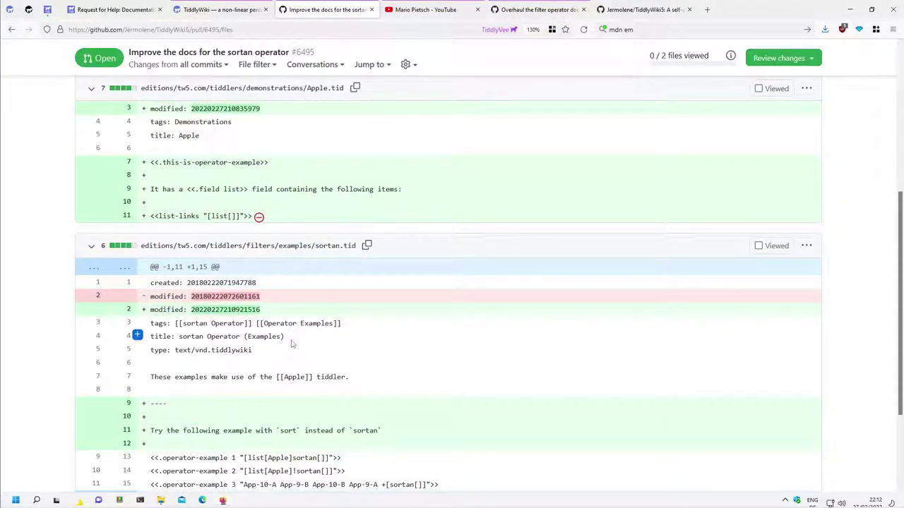
scroll(293, 344, down, 4)
key(Home)
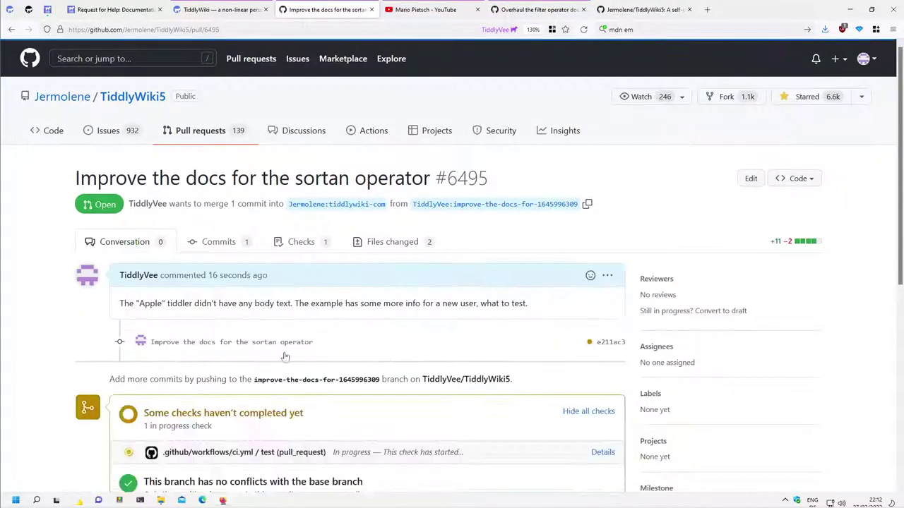
Return to TiddlyWiki, open the Apple tiddler, and browse Firefox's menu for extra tools.
click(254, 9)
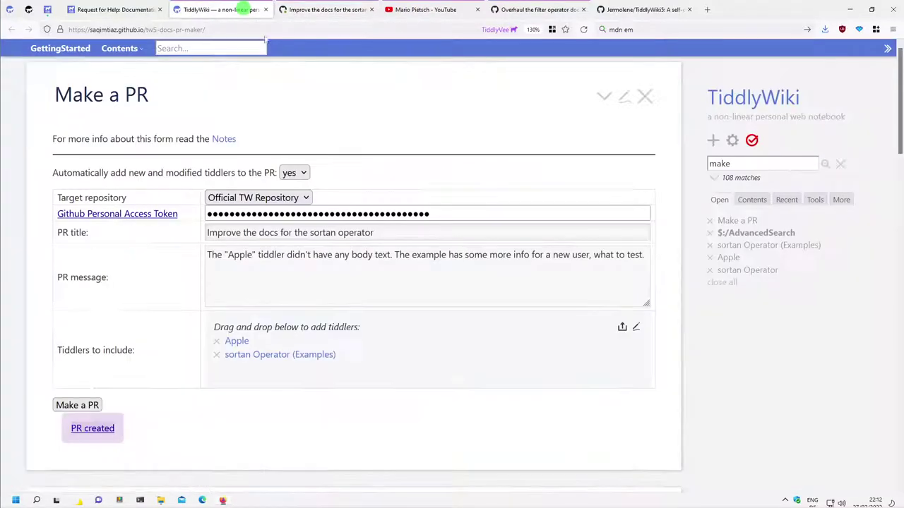
scroll(344, 254, down, 3)
click(237, 207)
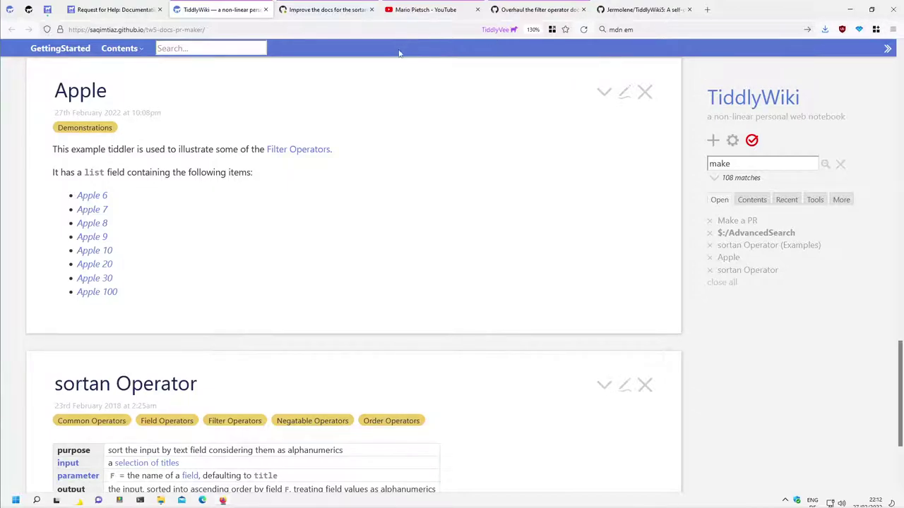
click(893, 30)
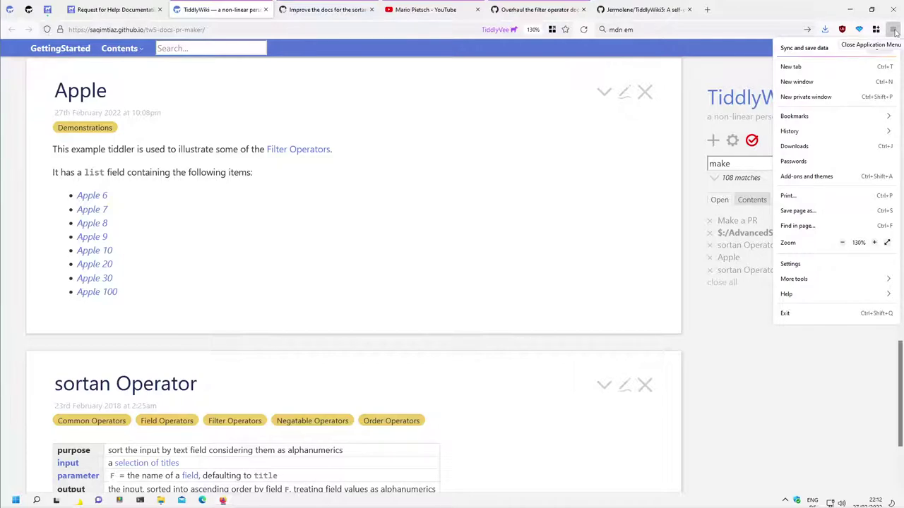
click(894, 32)
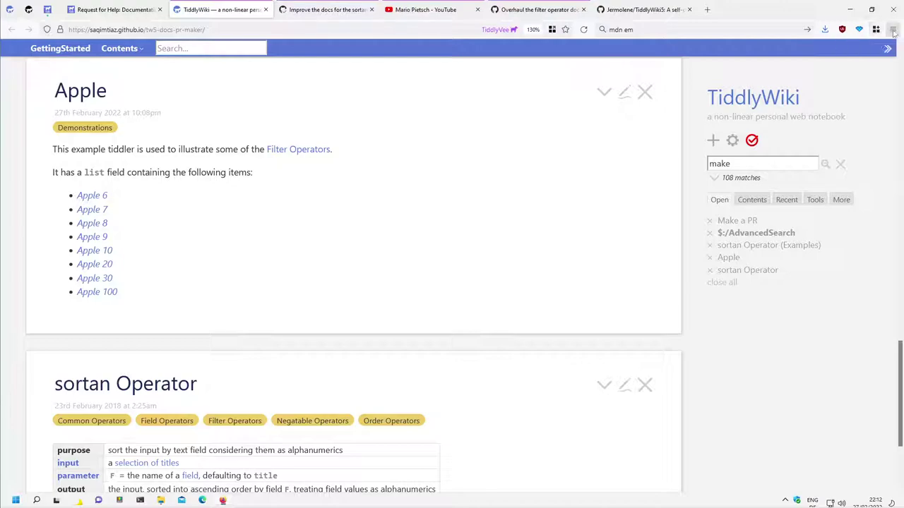
click(892, 31)
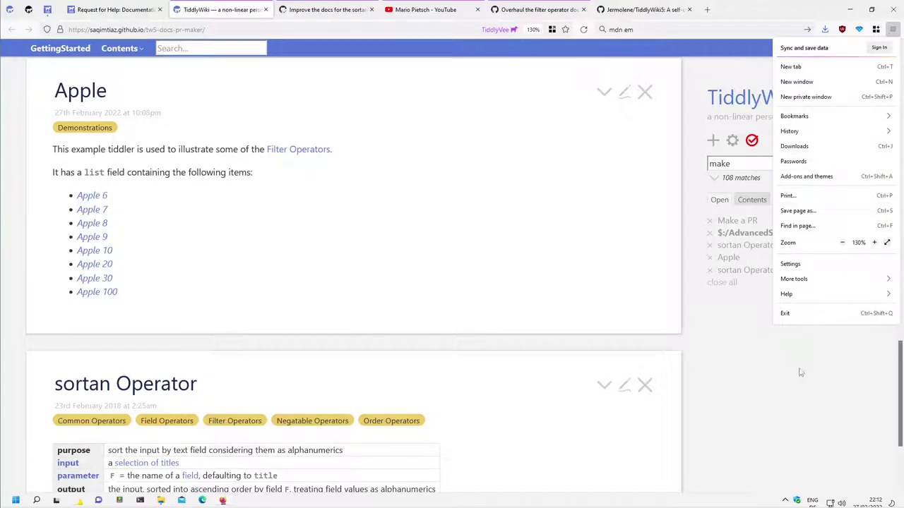
click(809, 281)
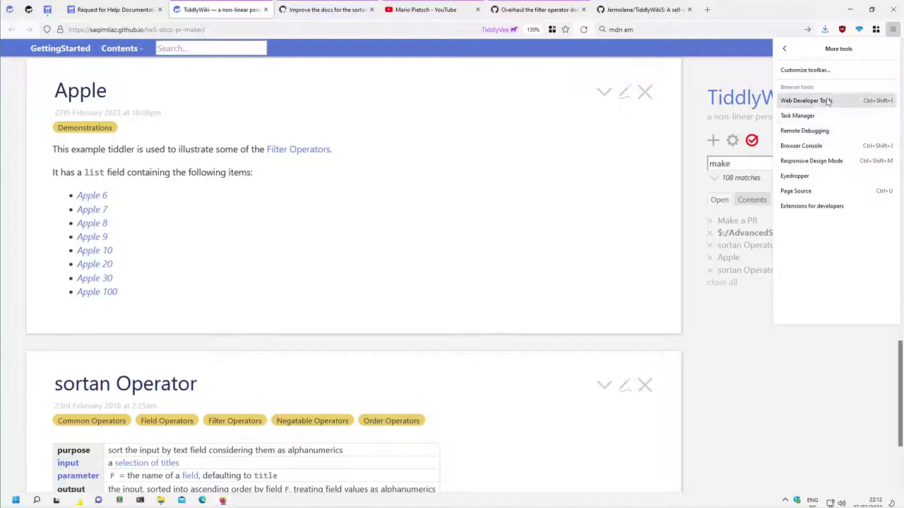
click(827, 356)
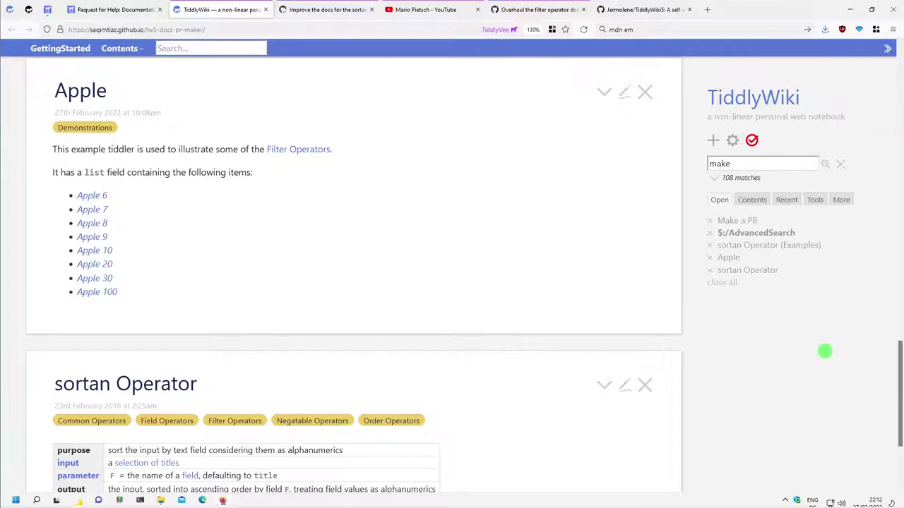
Drag the Screenshot button onto the Firefox toolbar in Customize Toolbar mode.
right_click(592, 30)
click(614, 101)
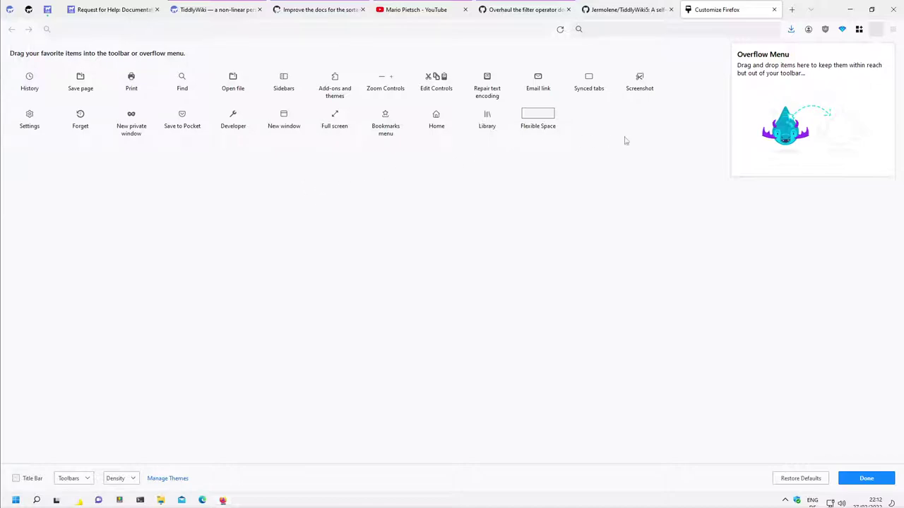
drag(640, 85, 569, 30)
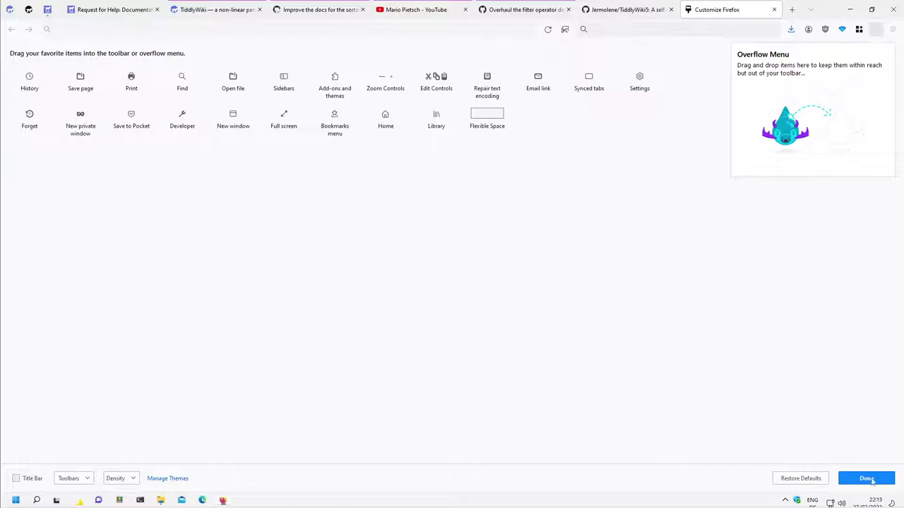
click(866, 479)
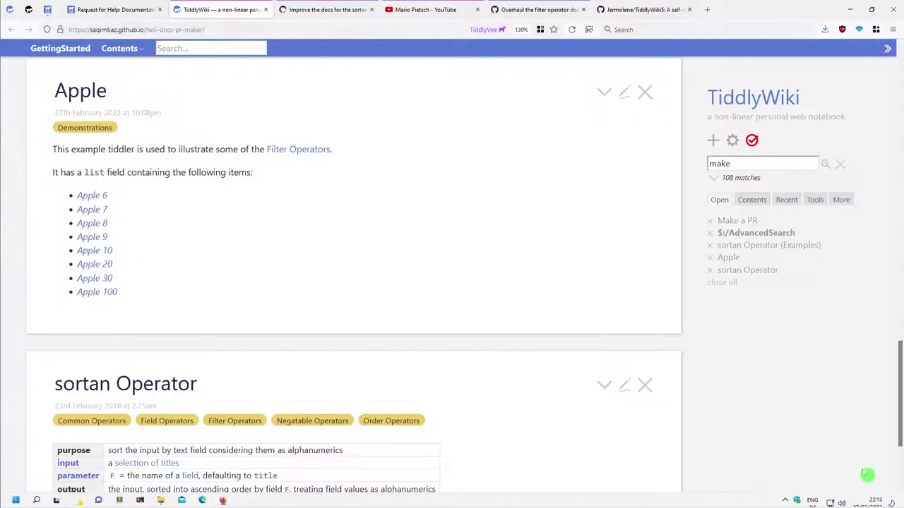
Capture and copy a screenshot of the Apple tiddler, then switch back to PR #6495.
click(589, 30)
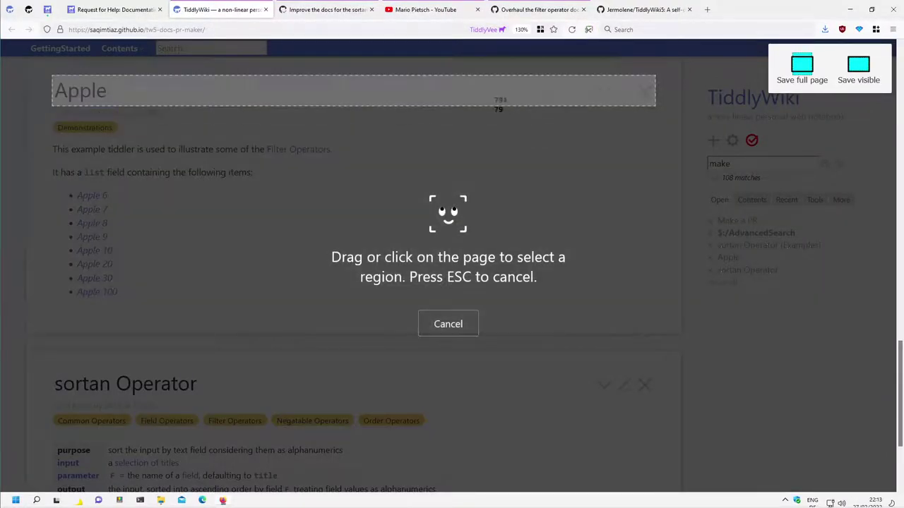
click(483, 85)
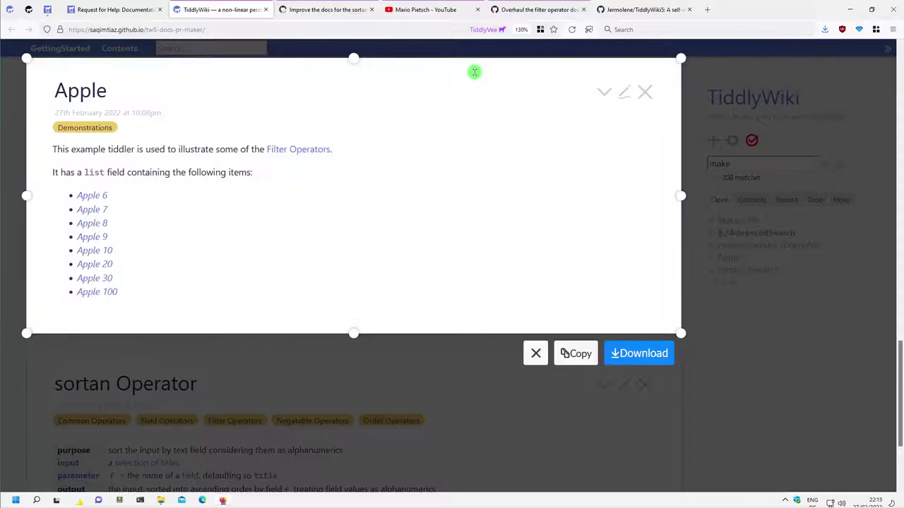
click(576, 356)
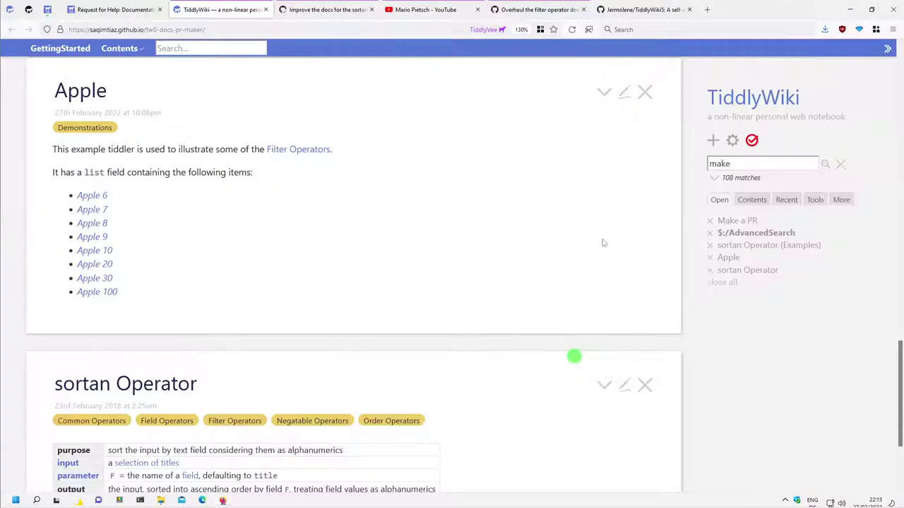
click(299, 10)
scroll(354, 318, down, 4)
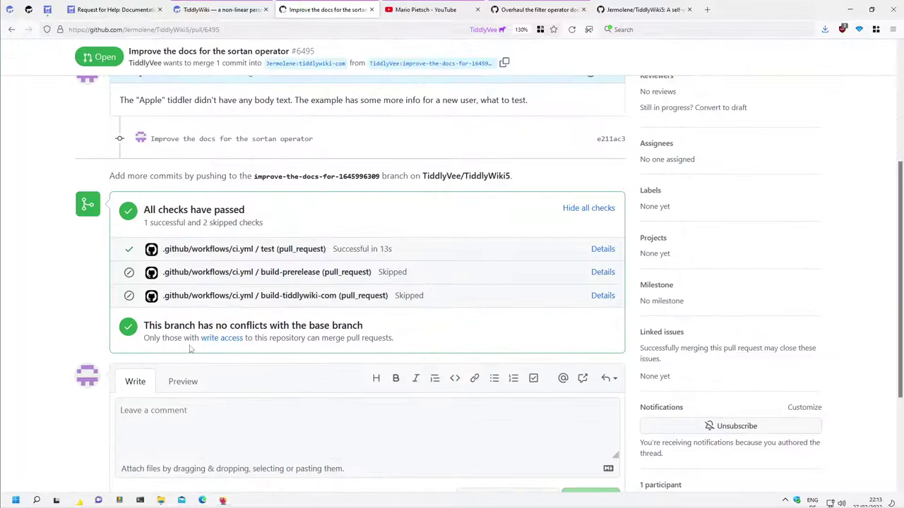
Write 'The Apple tiddler looks like this now' in a comment, paste the screenshot below, and preview.
click(185, 353)
text(T)
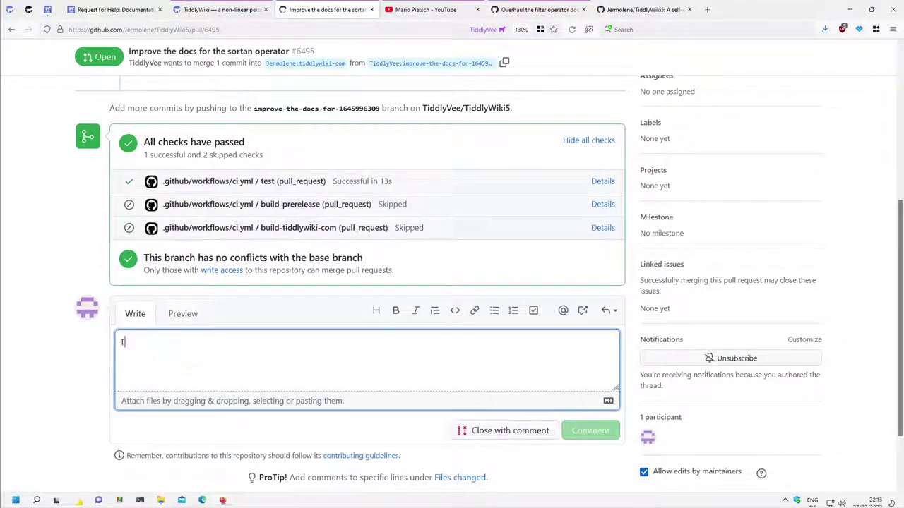
text(he app)
key(BackSpace)
key(BackSpace)
key(BackSpace)
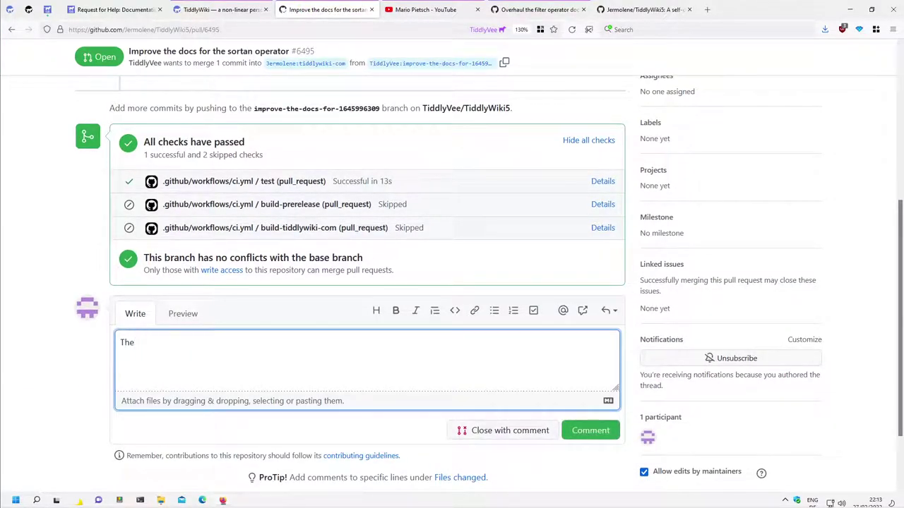
text(Apple ti)
text(ddler looks)
text( like this )
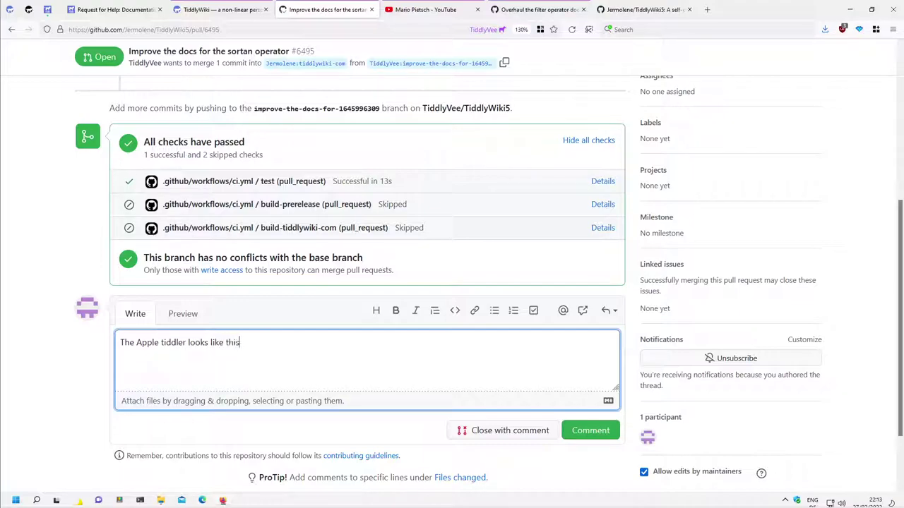
text(now)
key(Return)
key(Return)
text(```)
key(ctrl+v)
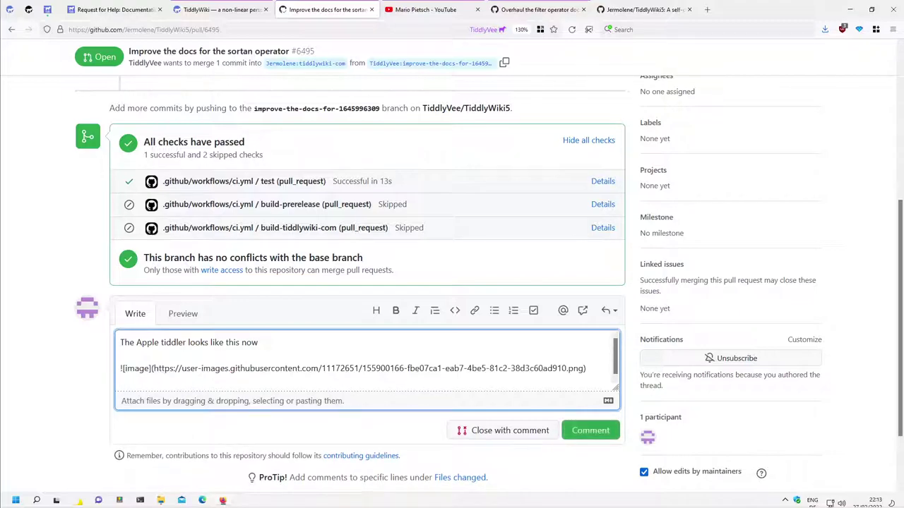
click(183, 311)
scroll(386, 303, down, 3)
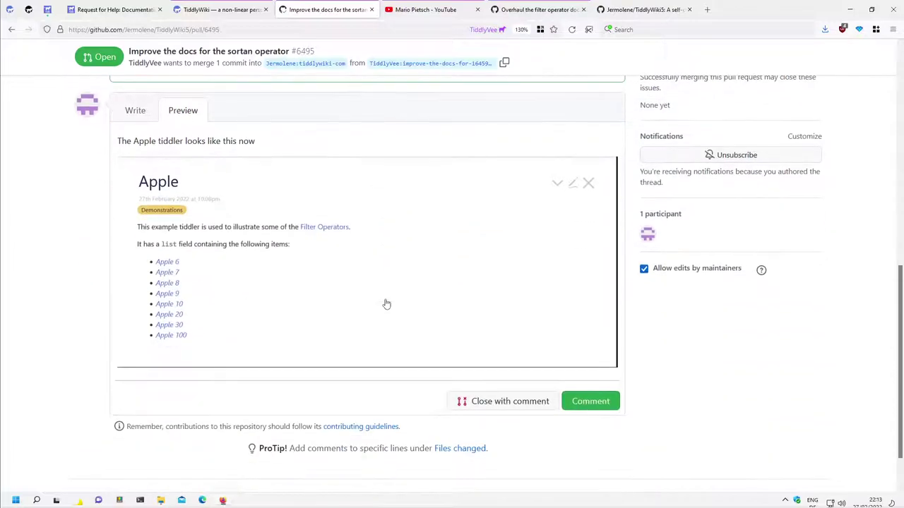
Return the comment to Write mode, then run the first sortan example in TiddlyWiki.
click(136, 113)
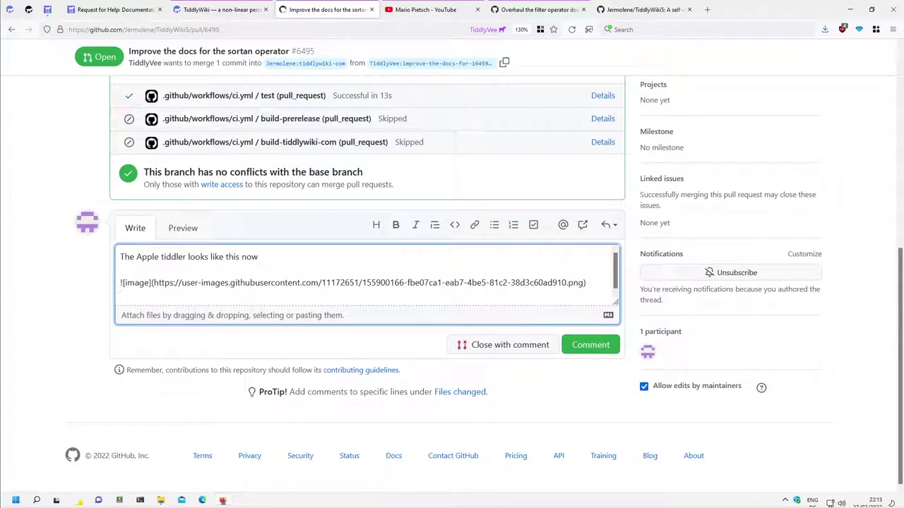
click(219, 9)
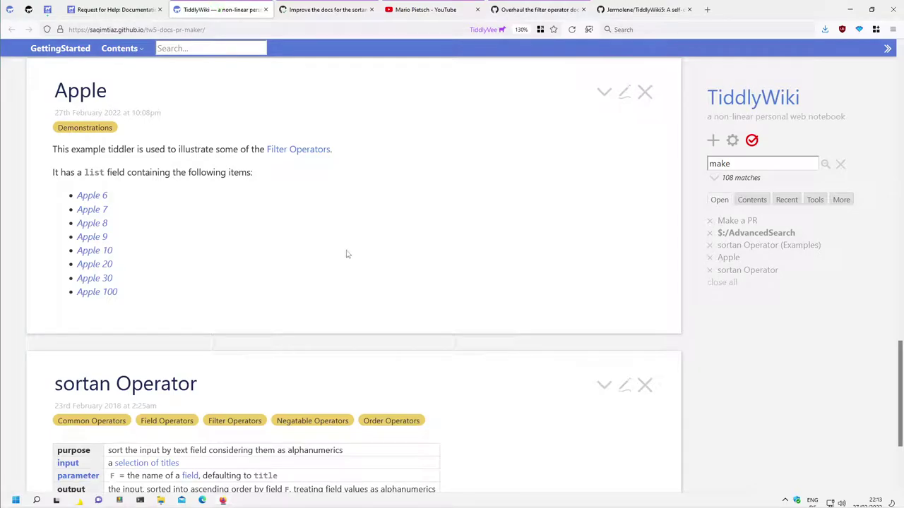
scroll(346, 255, up, 3)
scroll(346, 254, up, 1)
scroll(346, 254, up, 2)
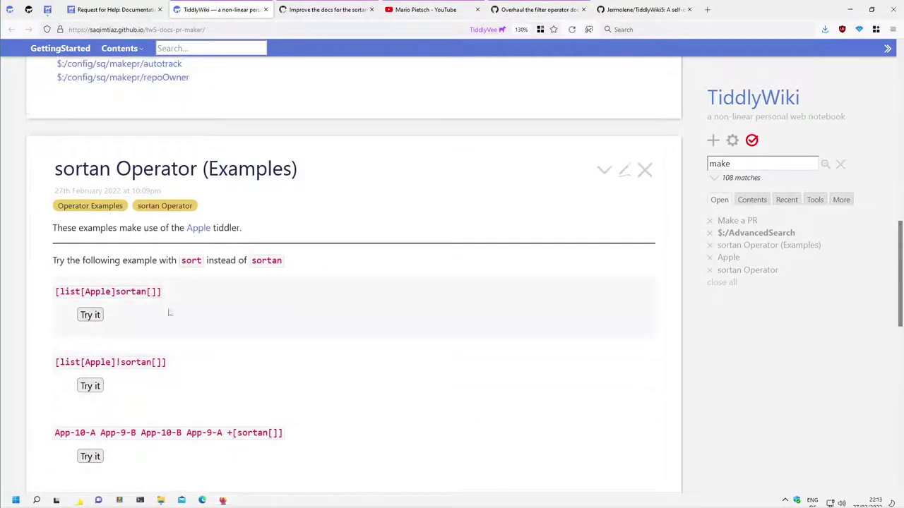
click(92, 318)
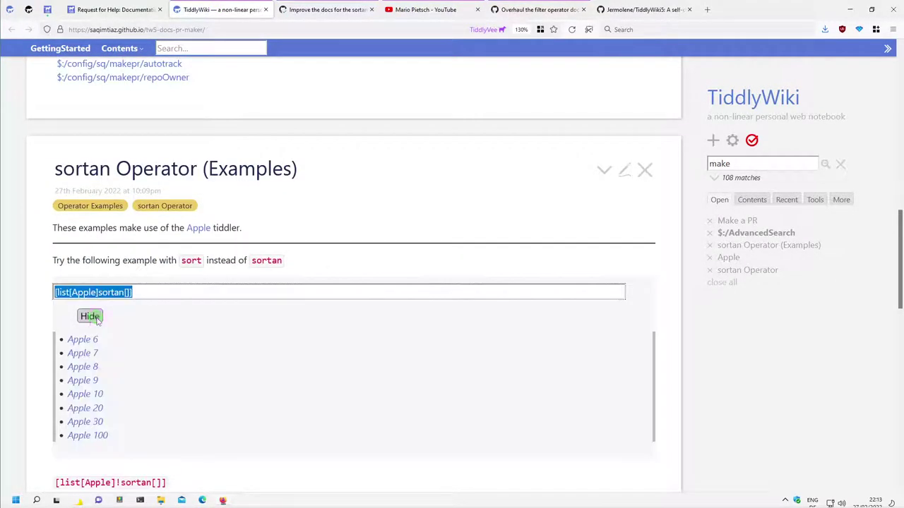
Screenshot and copy the sortan examples tiddler with its Apple results.
scroll(36, 321, down, 1)
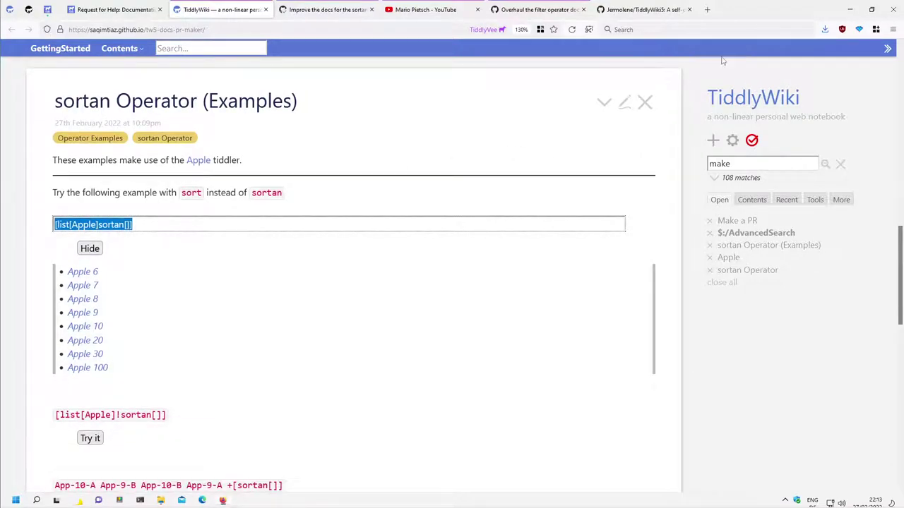
click(589, 29)
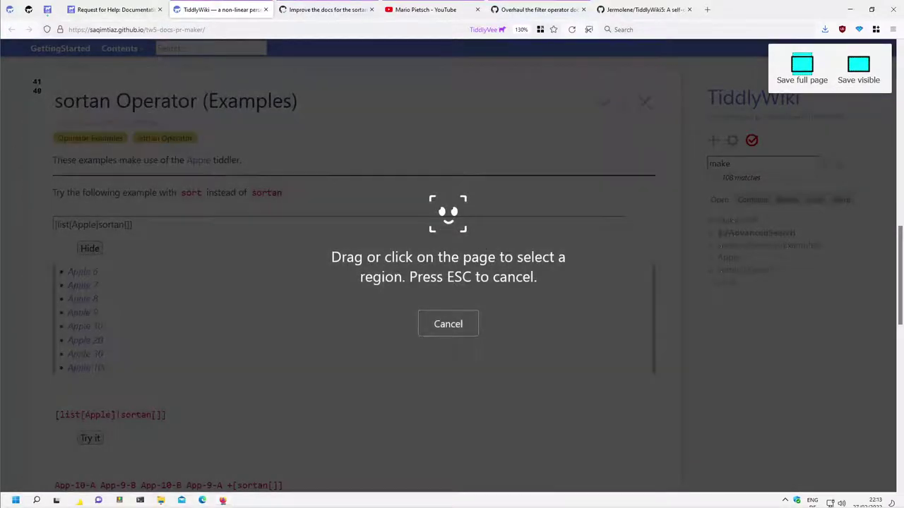
mouse_move(26, 67)
mouse_down()
mouse_move(331, 380)
mouse_move(665, 388)
mouse_up()
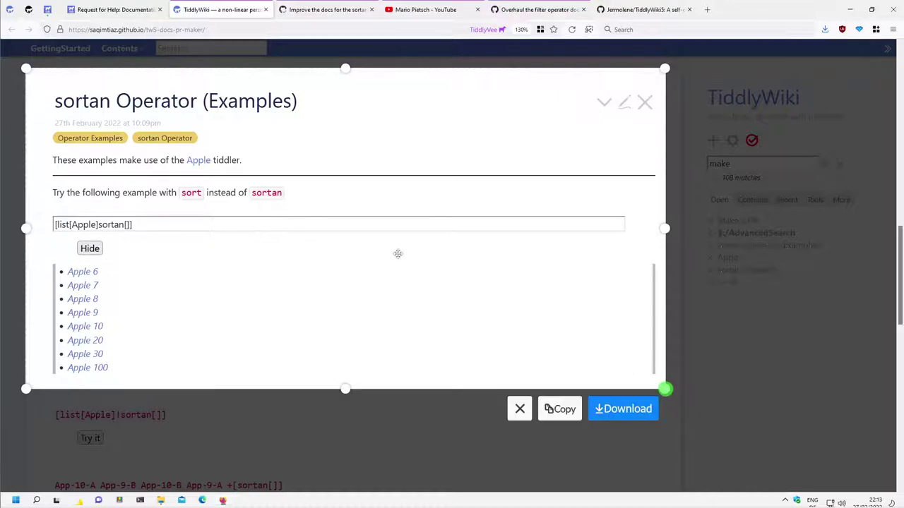
click(558, 411)
Add 'The example looks like this' with the pasted sortan example screenshot to the comment and preview.
click(327, 9)
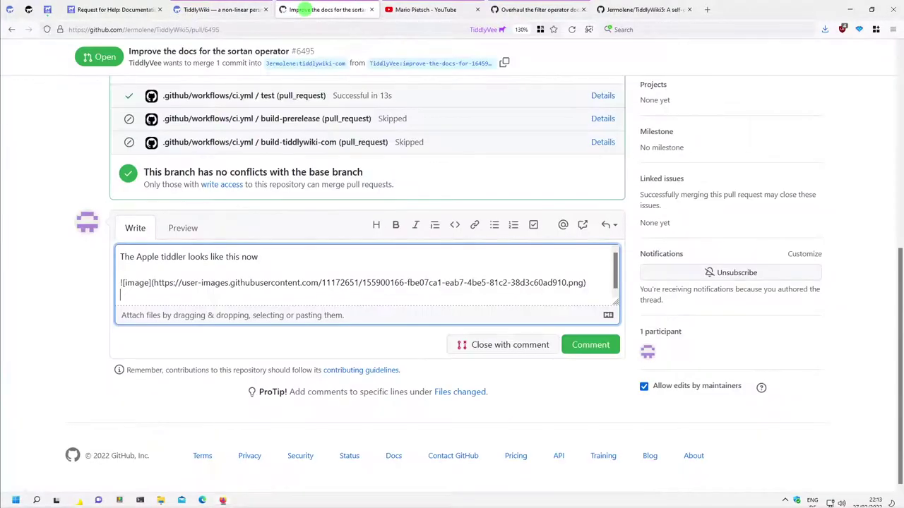
key(Return)
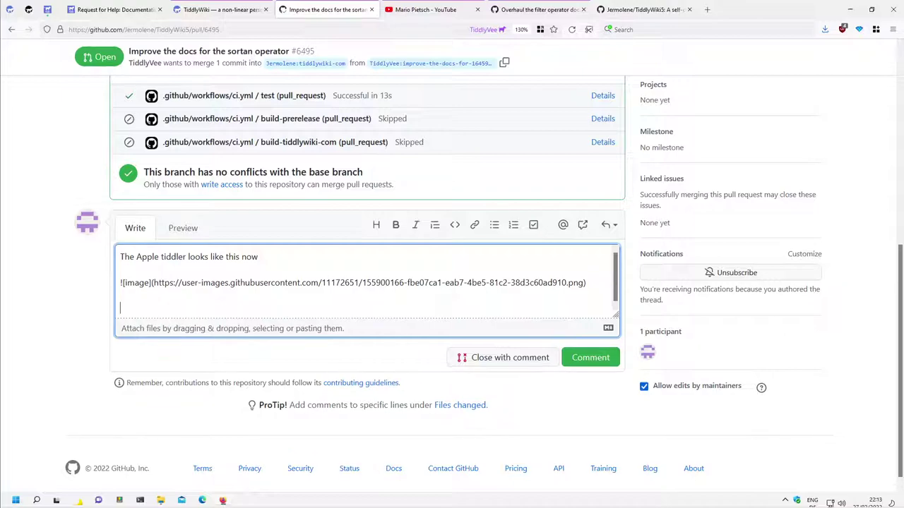
text(The example looks )
text(like this)
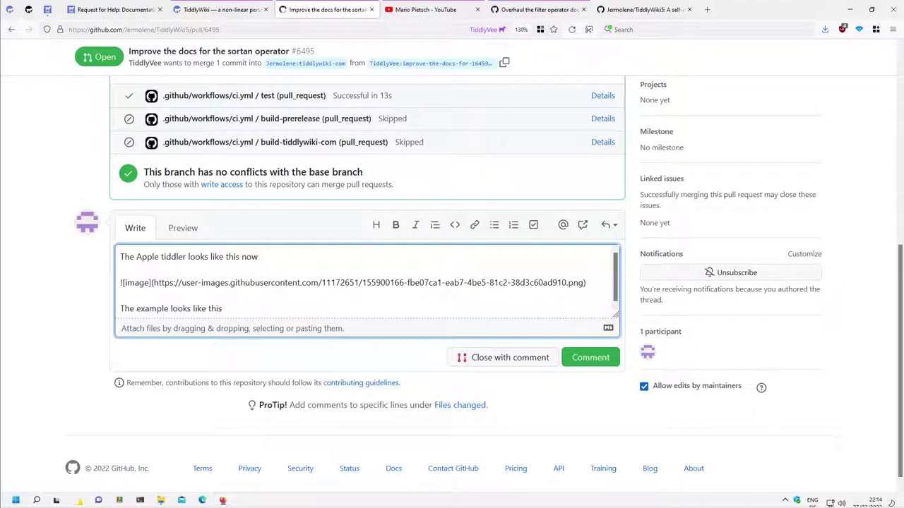
key(Return)
key(Return)
key(ctrl+v)
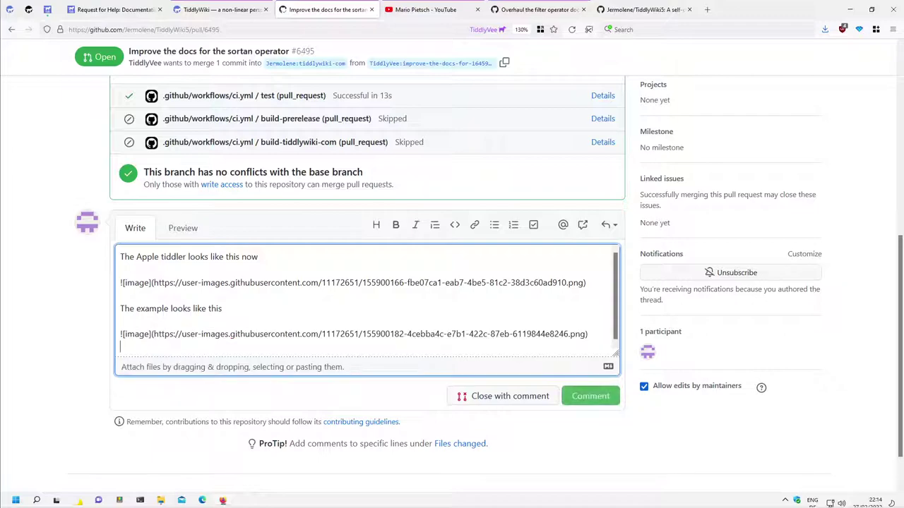
click(200, 231)
scroll(474, 320, down, 3)
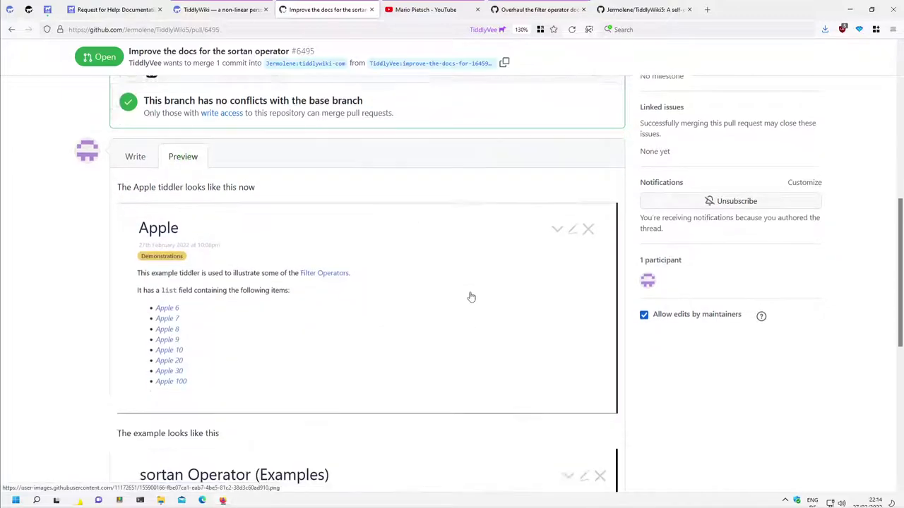
scroll(470, 299, down, 5)
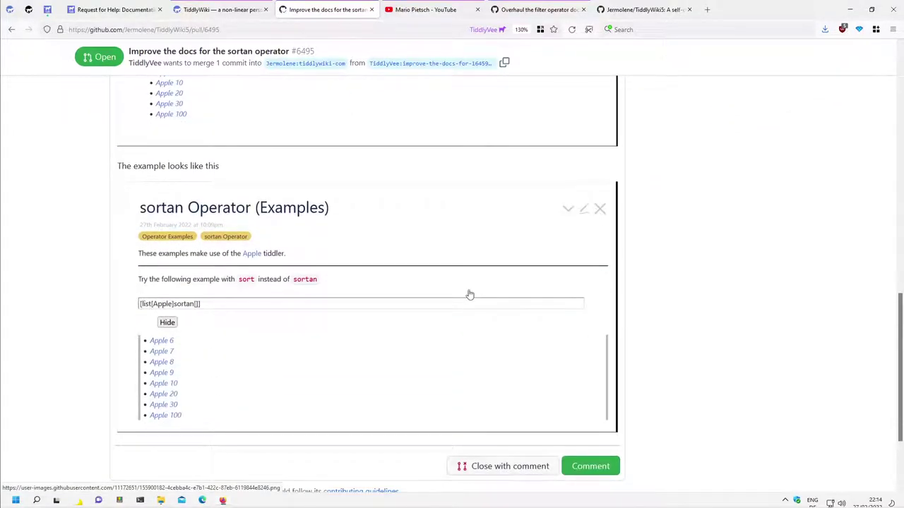
Post the comment on PR #6495 and scroll through to review it.
click(600, 462)
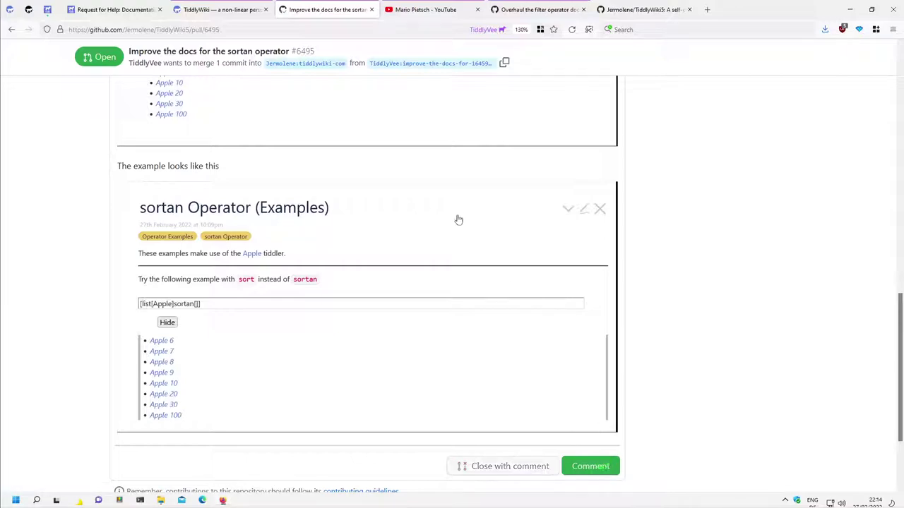
scroll(402, 213, up, 3)
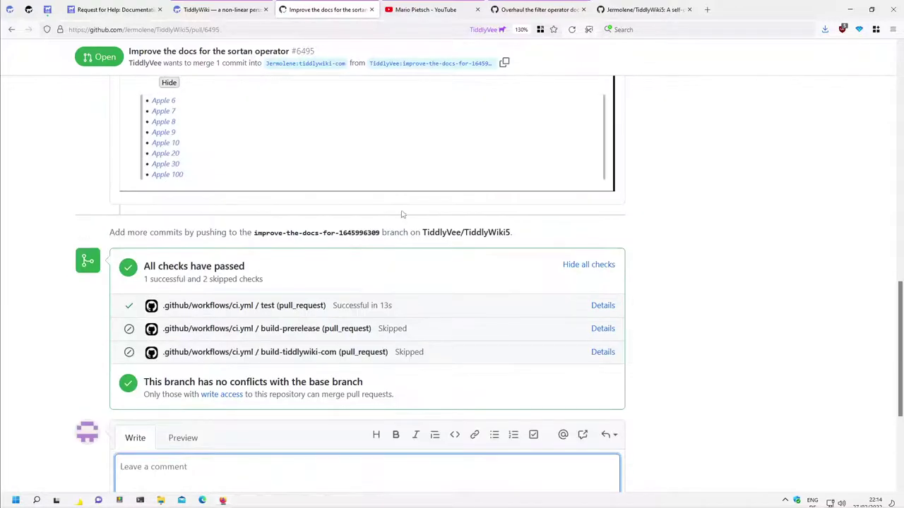
scroll(402, 212, up, 2)
scroll(402, 213, up, 3)
scroll(401, 215, up, 3)
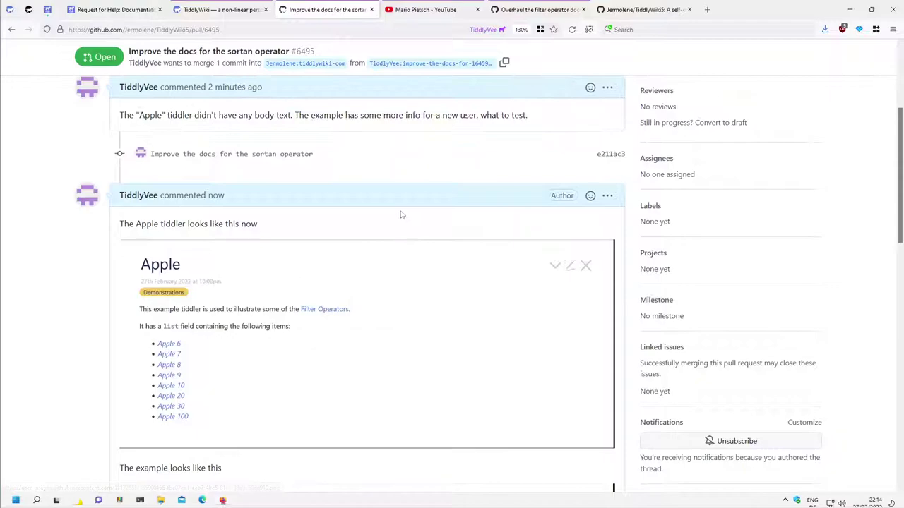
scroll(401, 215, up, 3)
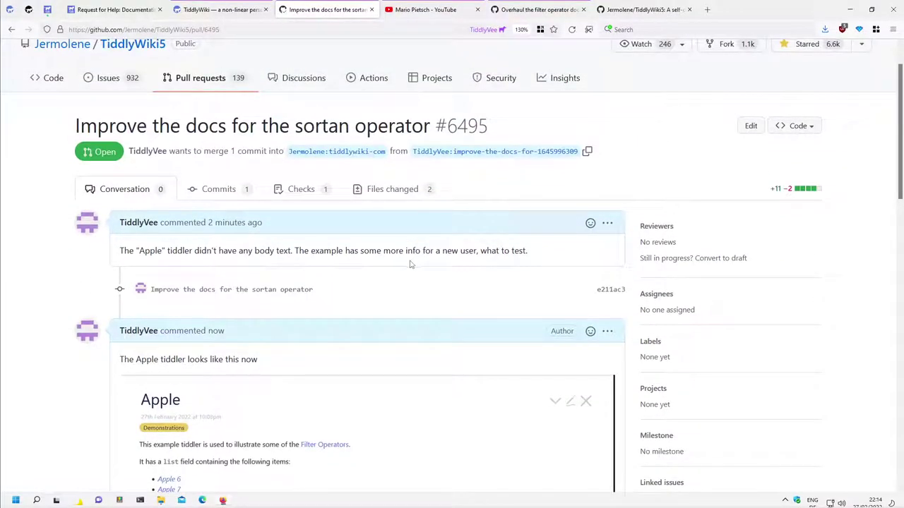
scroll(409, 264, down, 2)
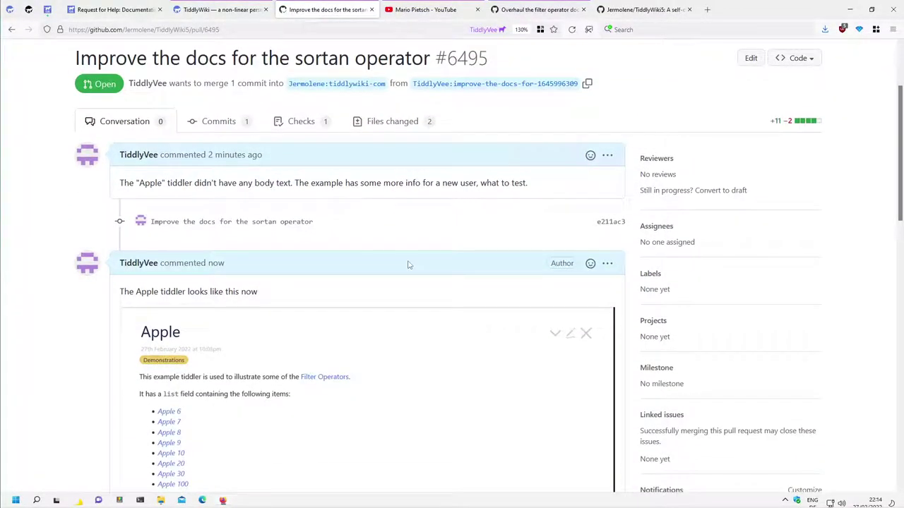
scroll(400, 258, down, 4)
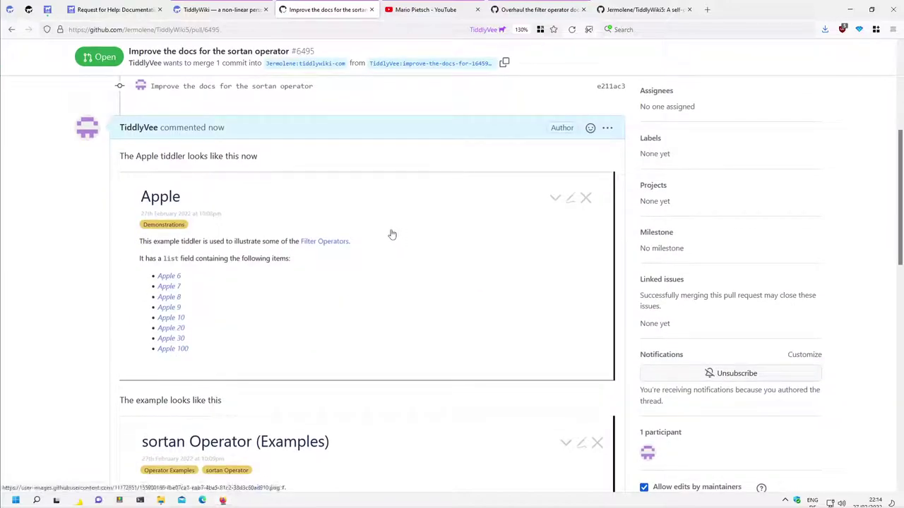
scroll(392, 235, down, 2)
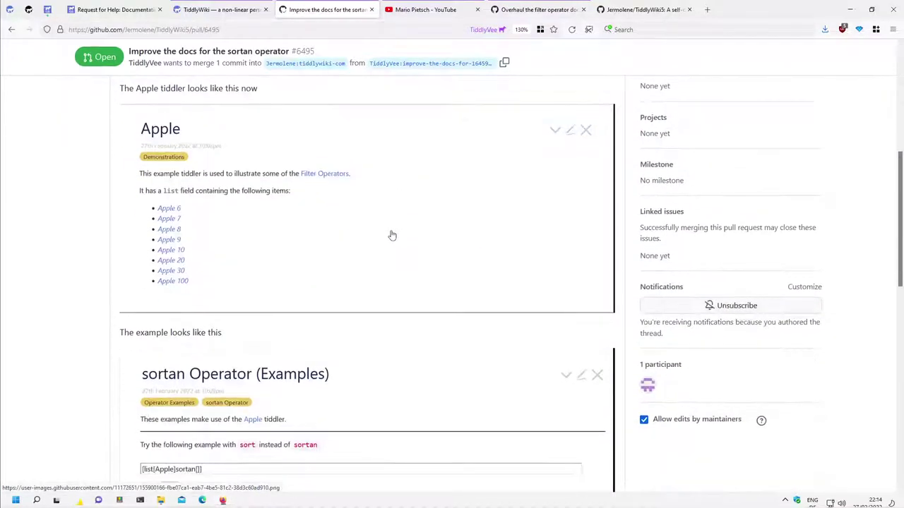
scroll(391, 236, down, 4)
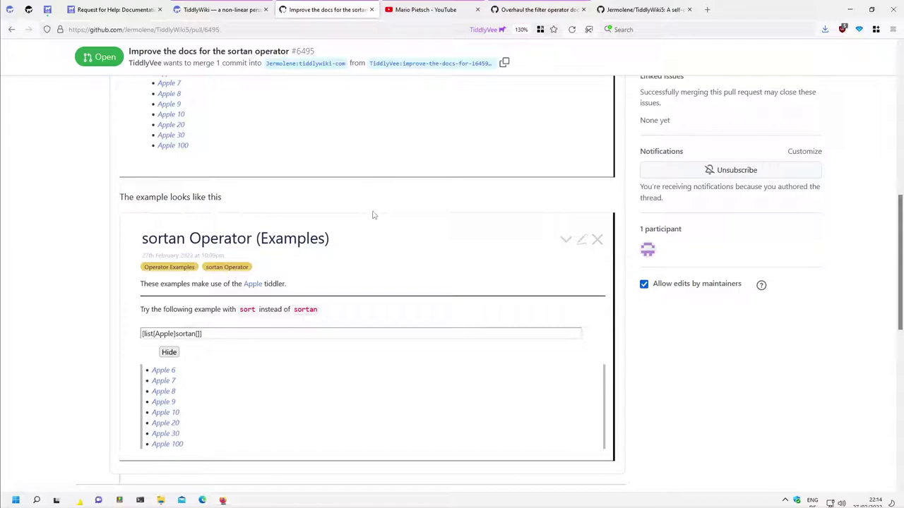
scroll(368, 216, up, 5)
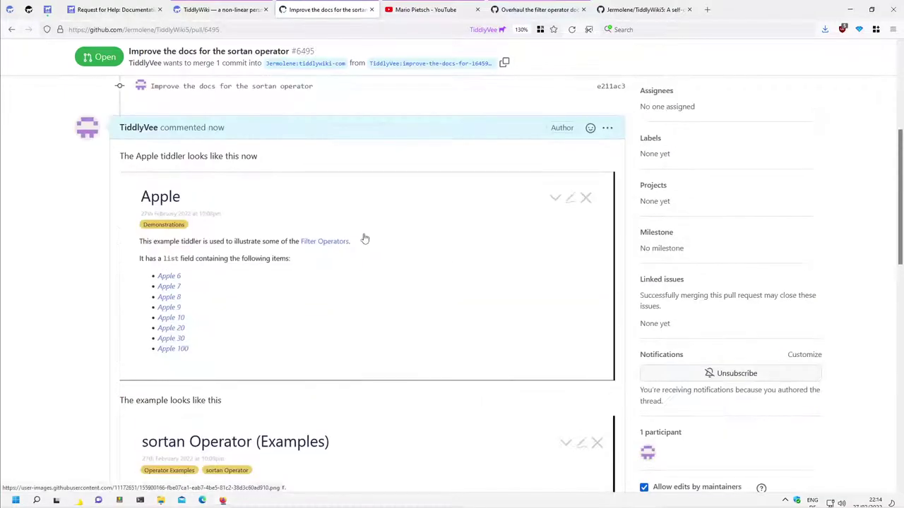
scroll(371, 217, up, 5)
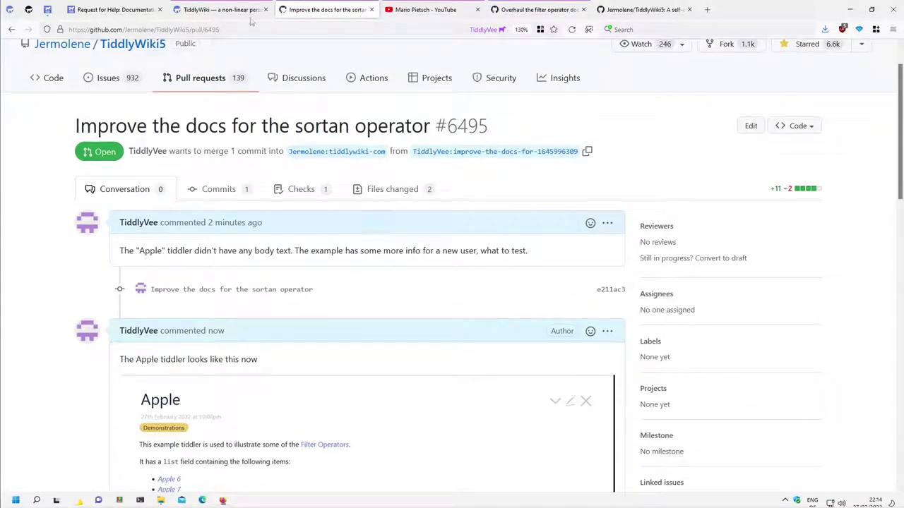
In the TiddlyWiki tab, close the sortan Operator (Examples) and Apple tiddlers.
click(240, 9)
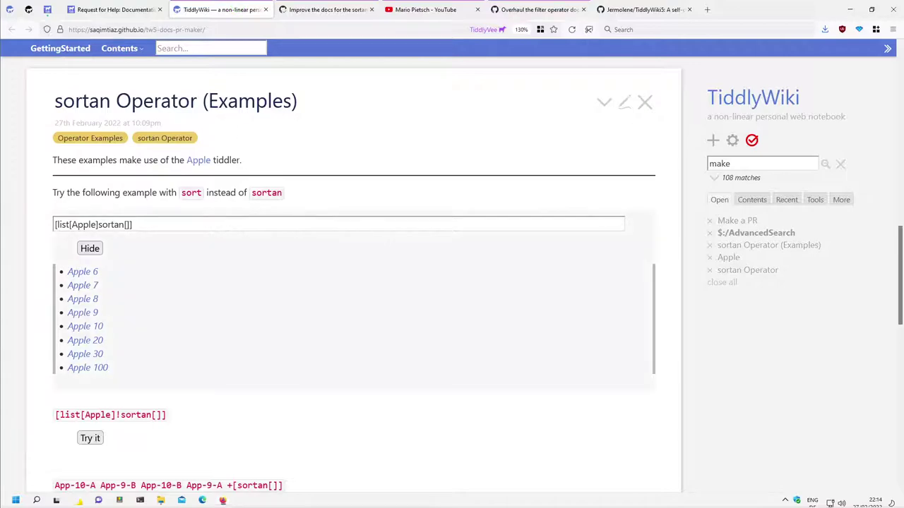
click(644, 102)
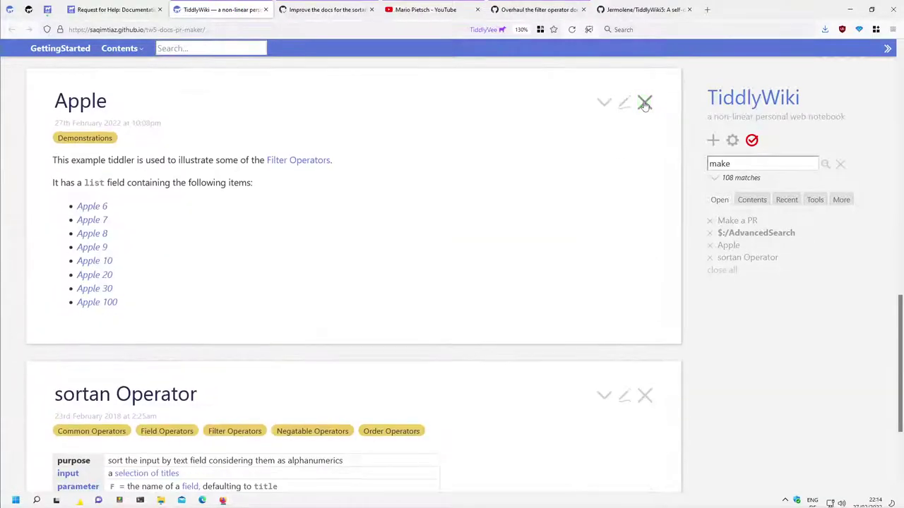
click(644, 102)
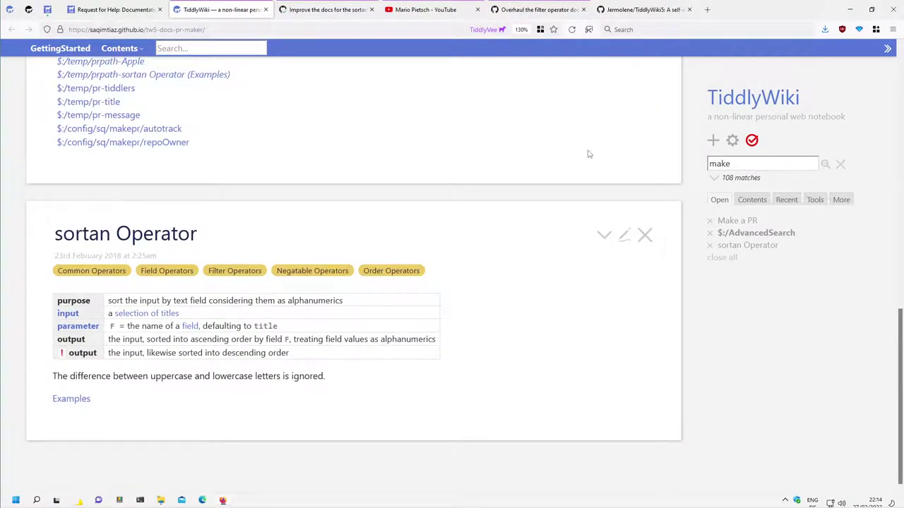
scroll(589, 154, up, 10)
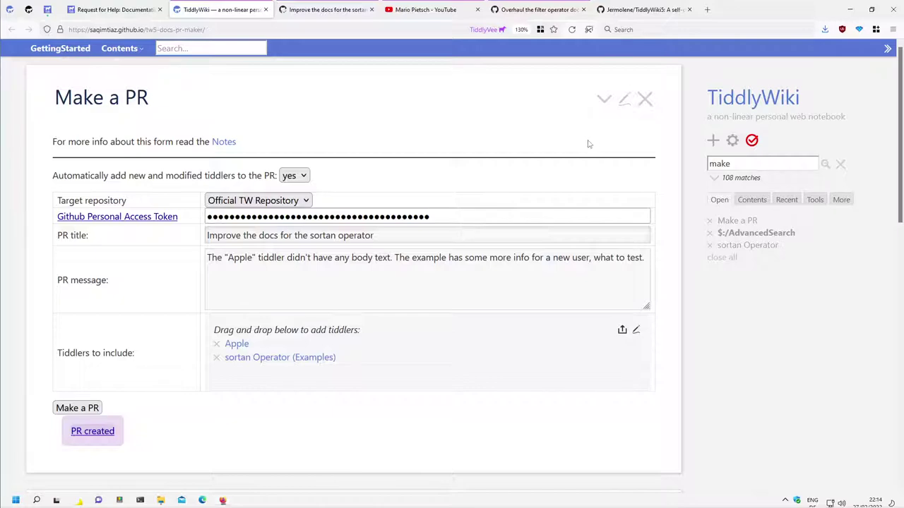
Search the wiki for 'style g' and open the Documentation Style Guide tiddler.
click(750, 163)
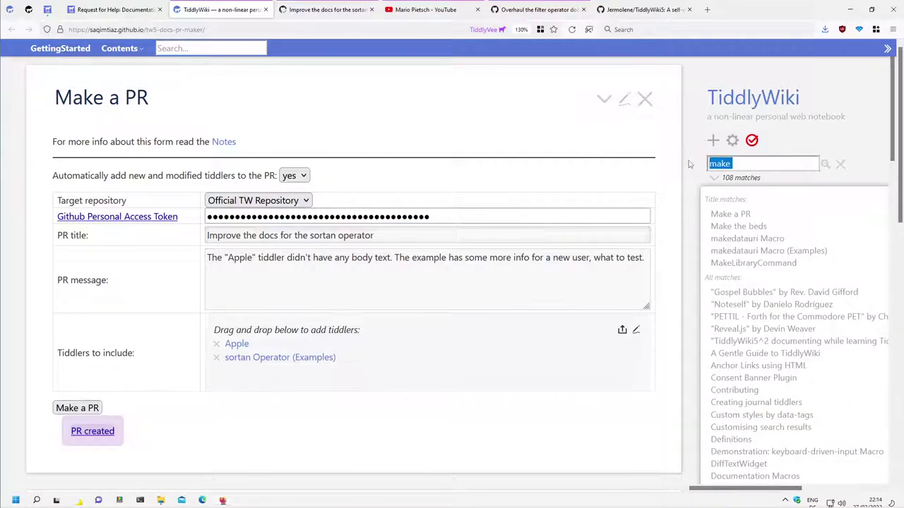
text(style)
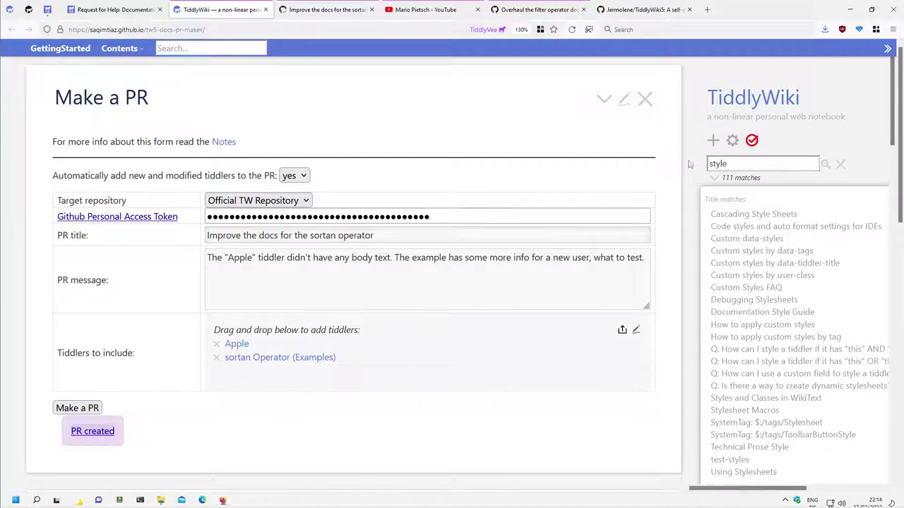
text( g)
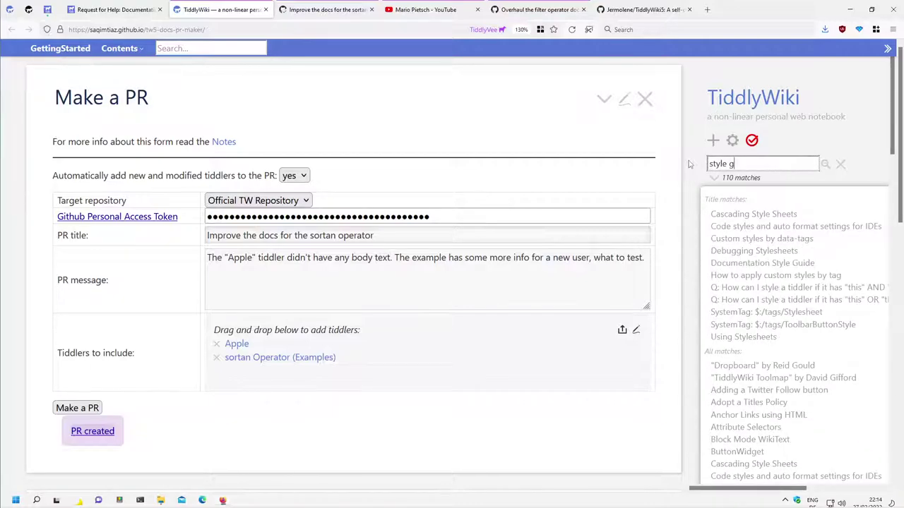
click(756, 262)
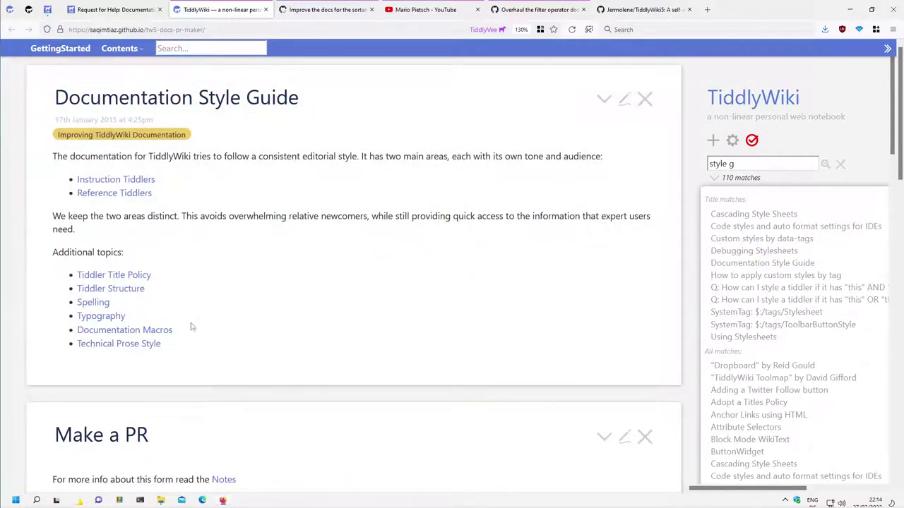
Open Documentation Macros from the style guide and scroll down through its macro tables.
click(166, 330)
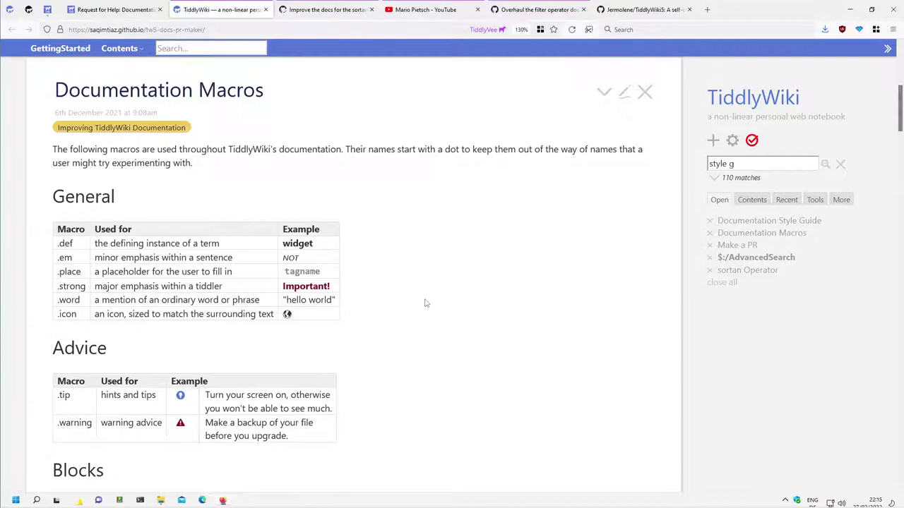
scroll(432, 282, down, 3)
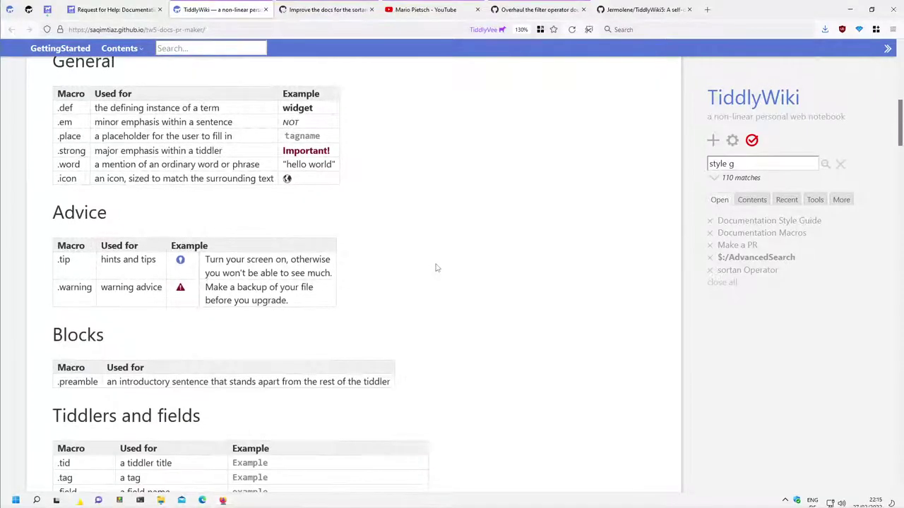
scroll(435, 268, down, 3)
scroll(464, 259, down, 3)
scroll(487, 248, down, 3)
scroll(490, 247, down, 3)
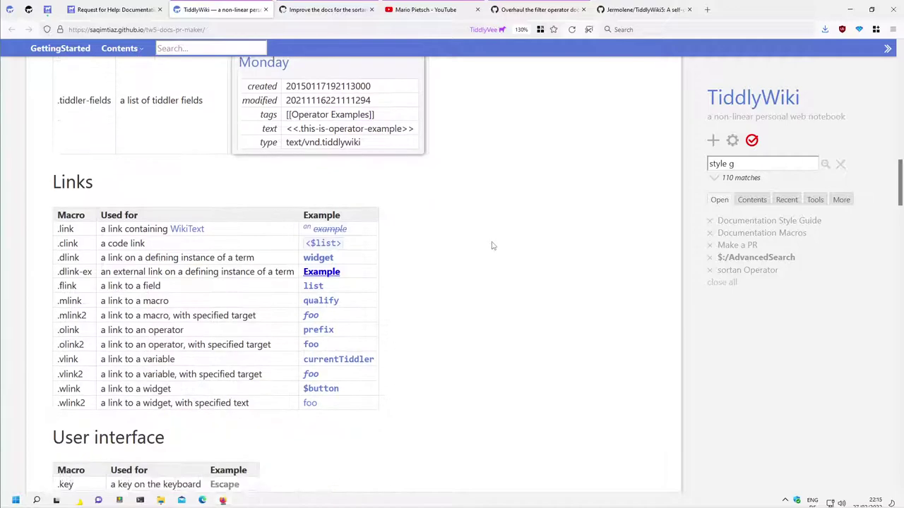
scroll(492, 246, down, 3)
scroll(492, 246, down, 2)
scroll(492, 247, down, 2)
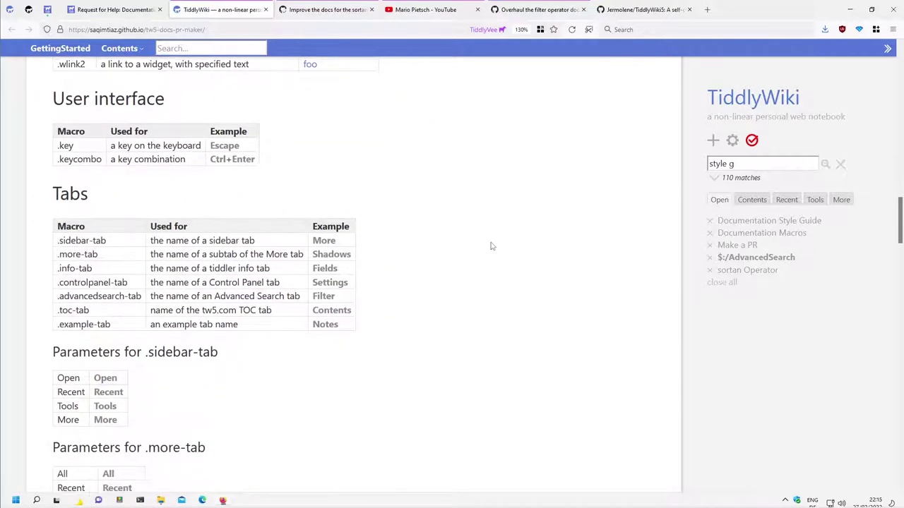
scroll(492, 246, down, 3)
scroll(490, 247, down, 2)
Scroll back up to the top of the Documentation Macros tiddler.
scroll(496, 237, up, 7)
scroll(499, 240, up, 5)
scroll(498, 241, up, 4)
scroll(499, 240, up, 5)
scroll(499, 240, up, 1)
scroll(499, 240, up, 2)
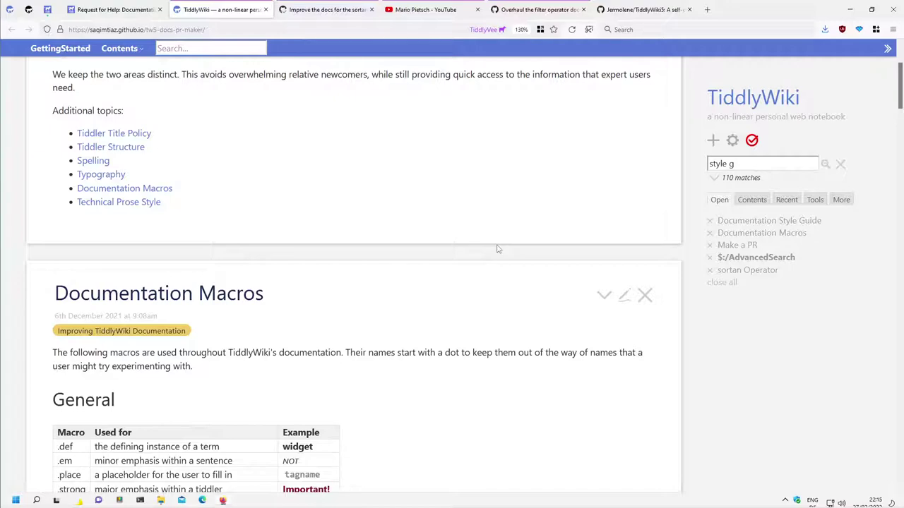
scroll(525, 250, up, 2)
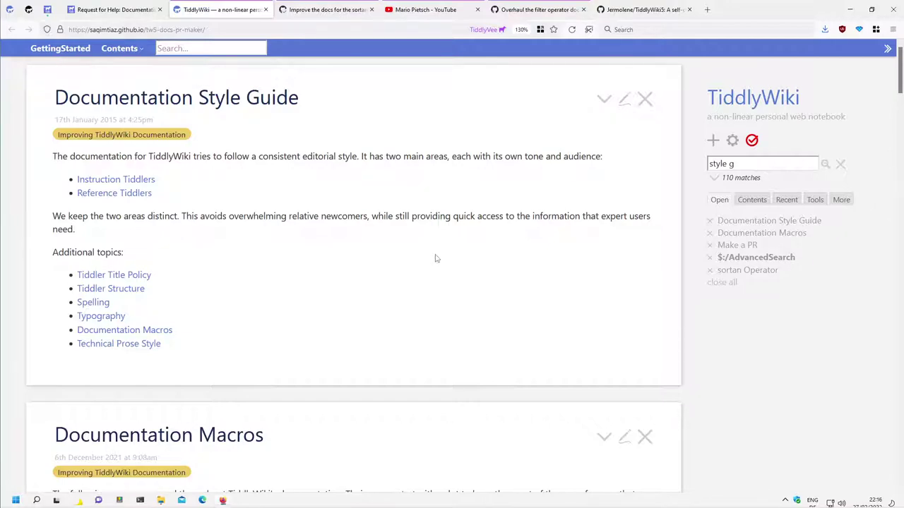
Open 'Like (all of them ;) and Subscribe to the Channel' from the sidebar's Recent list.
click(786, 200)
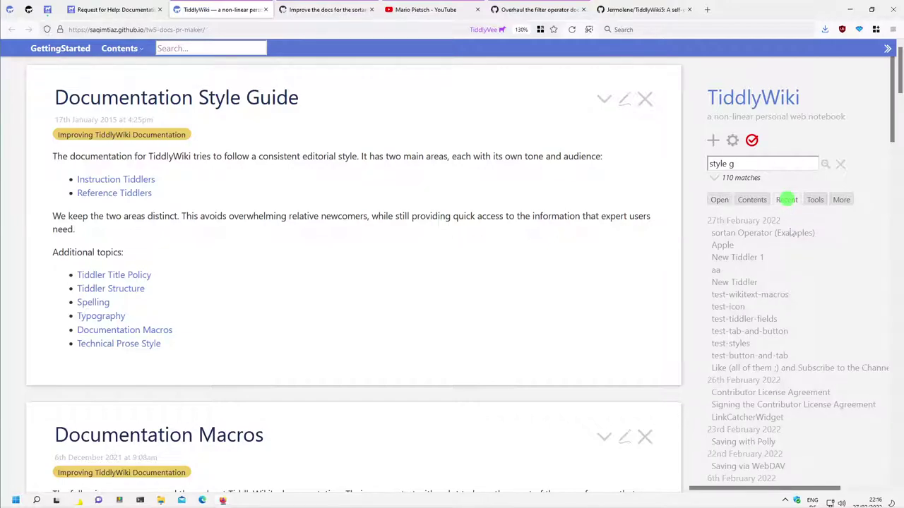
click(801, 368)
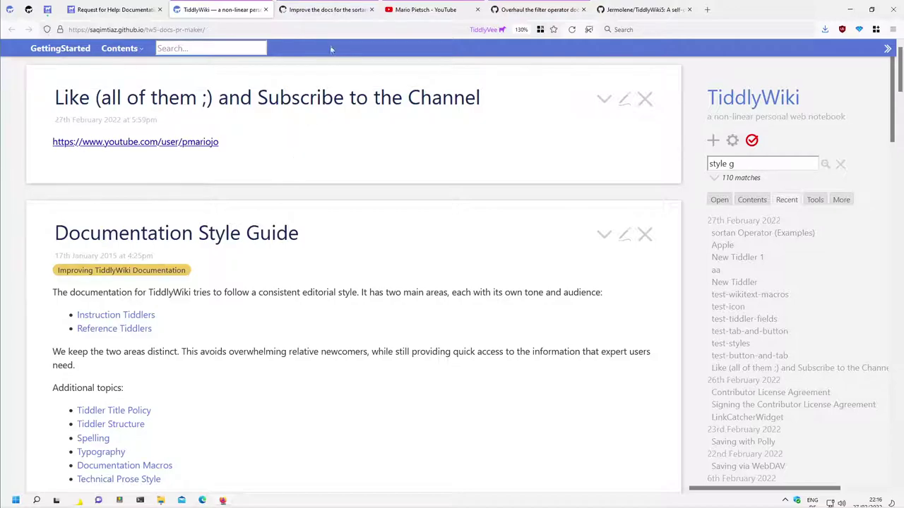
Bring the Jermolene/TiddlyWiki5 repository page back into view in GitHub.
click(516, 10)
click(617, 12)
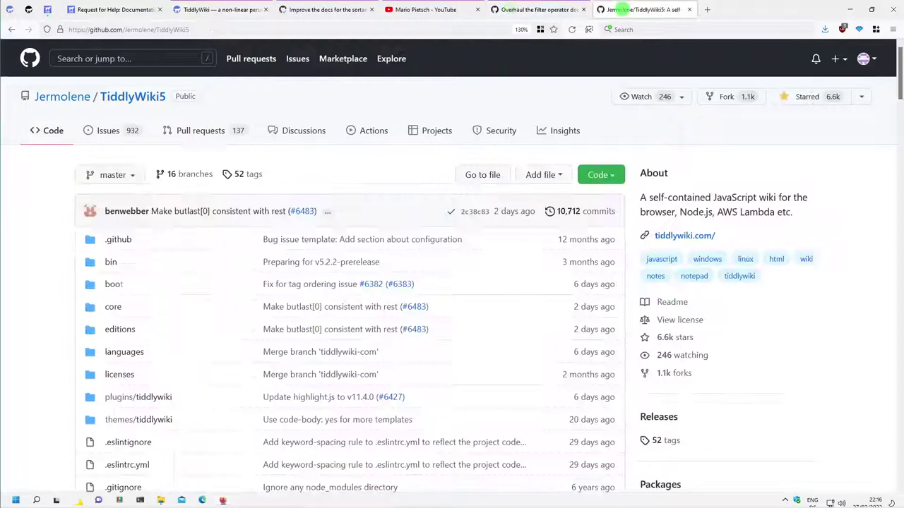
click(844, 101)
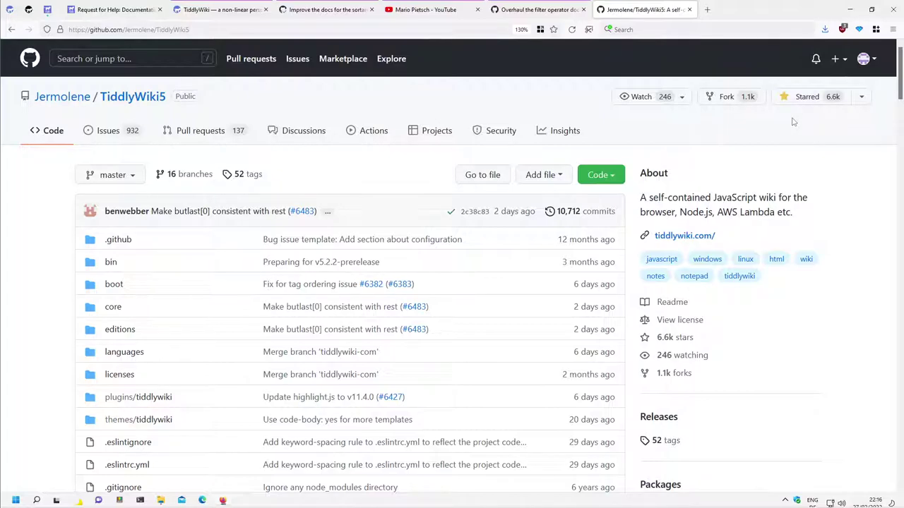
Switch to the Talk TiddlyWiki thread about editing docs in TW and creating PRs via GitHub API.
click(47, 9)
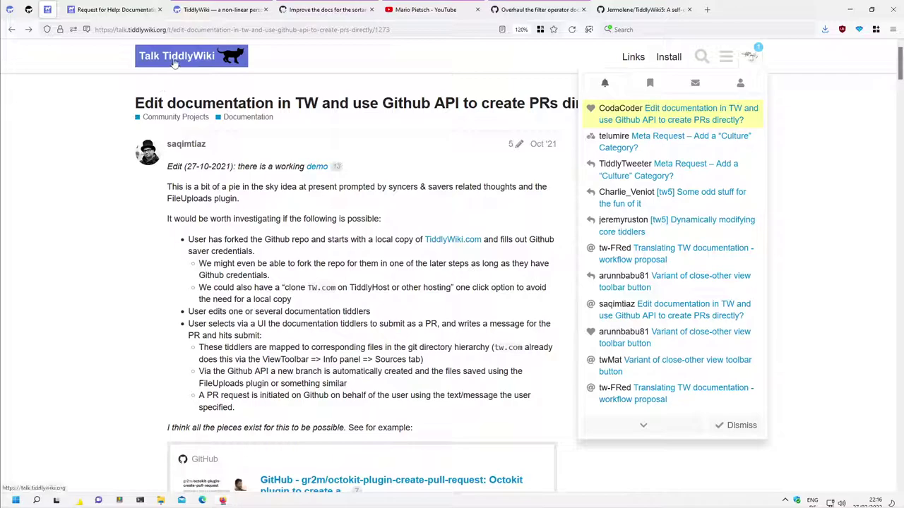